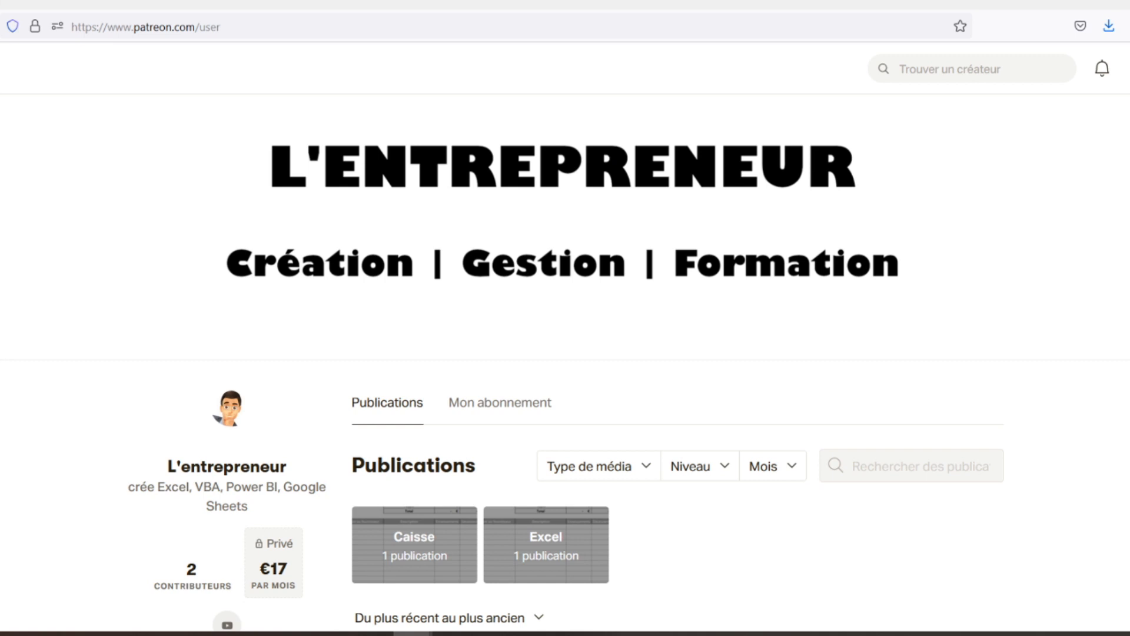
Look through the creator's Patreon publications down to the "Feuilles de caisse" post and its caisse.xlsx attachment.
{"action": "scroll", "coordinate": [565, 353], "scroll_direction": "down", "scroll_amount": 3}
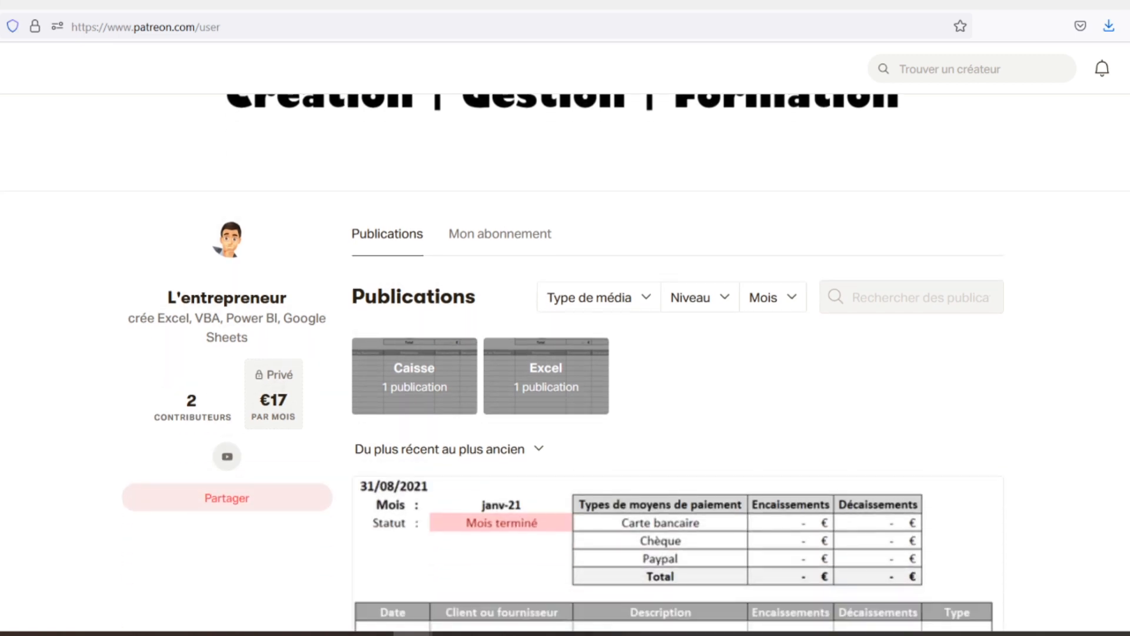
{"action": "scroll", "coordinate": [565, 353], "scroll_direction": "down", "scroll_amount": 2}
{"action": "scroll", "coordinate": [565, 354], "scroll_direction": "down", "scroll_amount": 3}
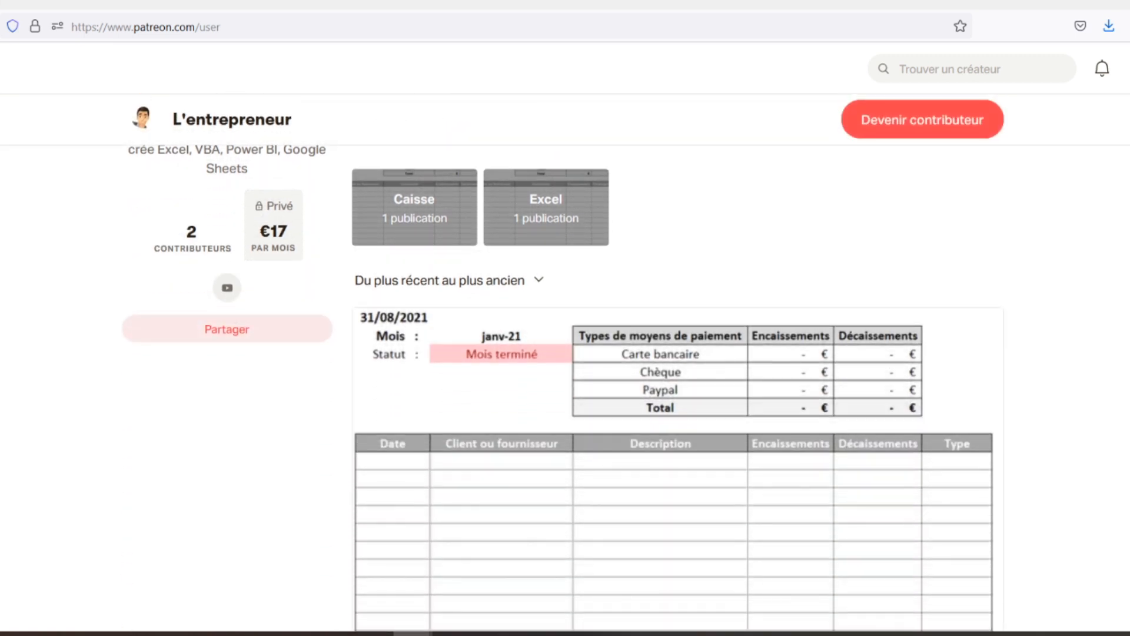
{"action": "scroll", "coordinate": [564, 353], "scroll_direction": "down", "scroll_amount": 2}
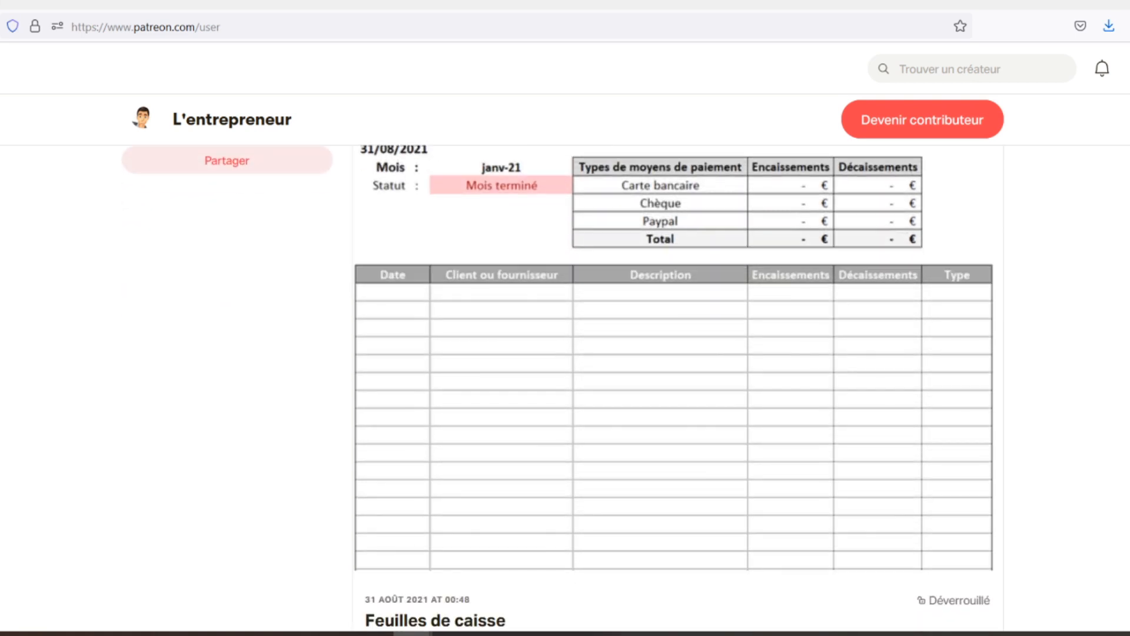
{"action": "scroll", "coordinate": [565, 354], "scroll_direction": "down", "scroll_amount": 2}
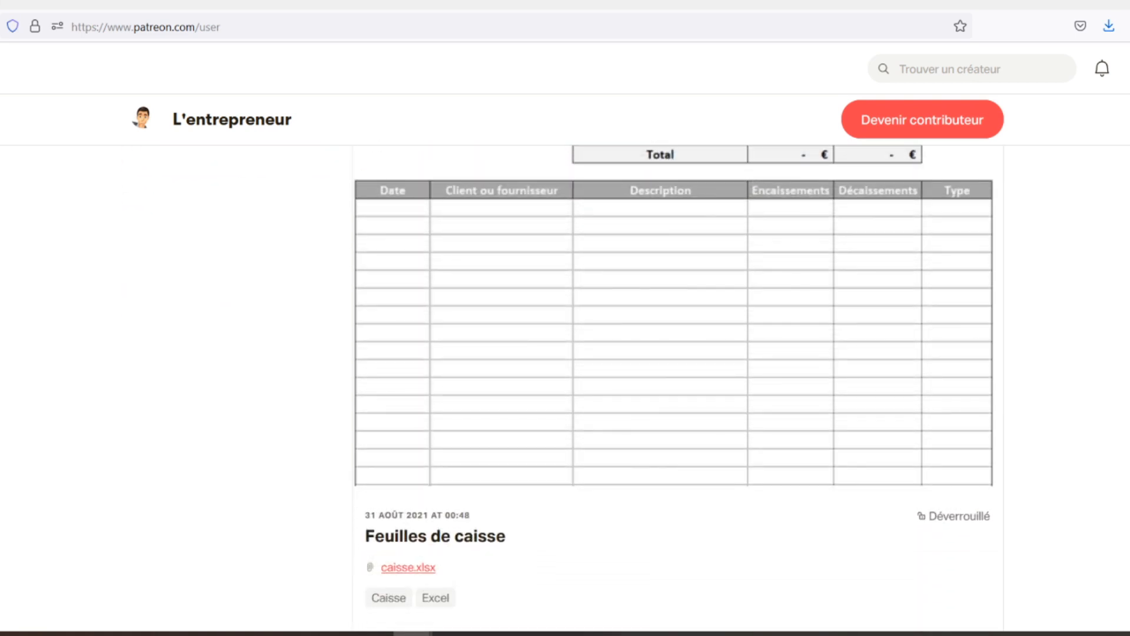
{"action": "scroll", "coordinate": [565, 353], "scroll_direction": "down", "scroll_amount": 2}
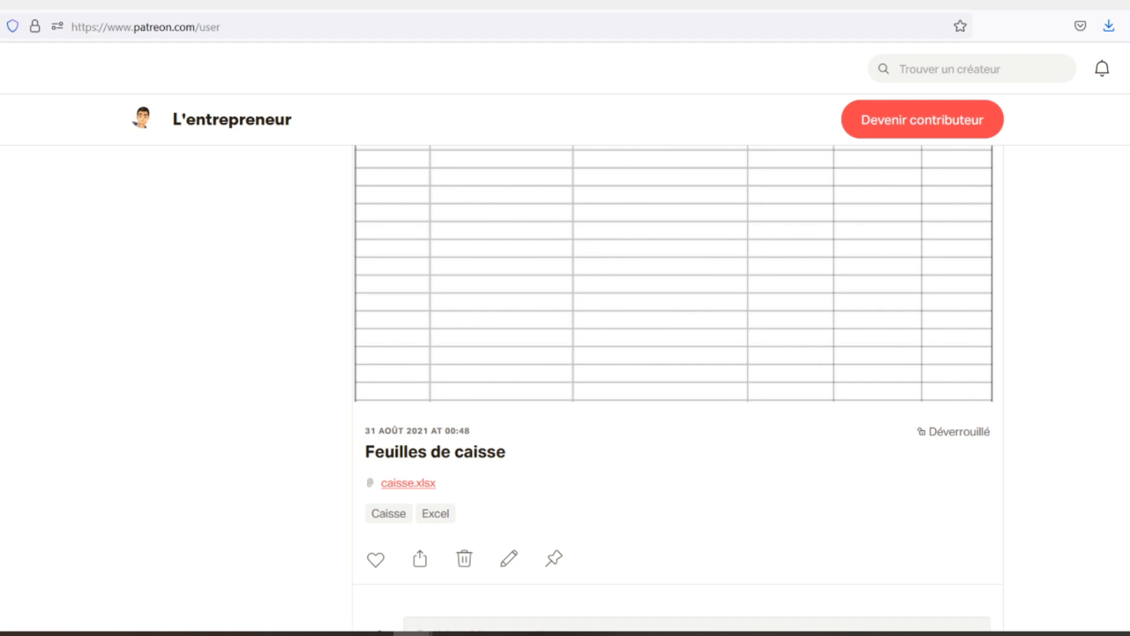
{"action": "scroll", "coordinate": [565, 353], "scroll_direction": "down", "scroll_amount": 2}
{"action": "scroll", "coordinate": [565, 353], "scroll_direction": "down", "scroll_amount": 2}
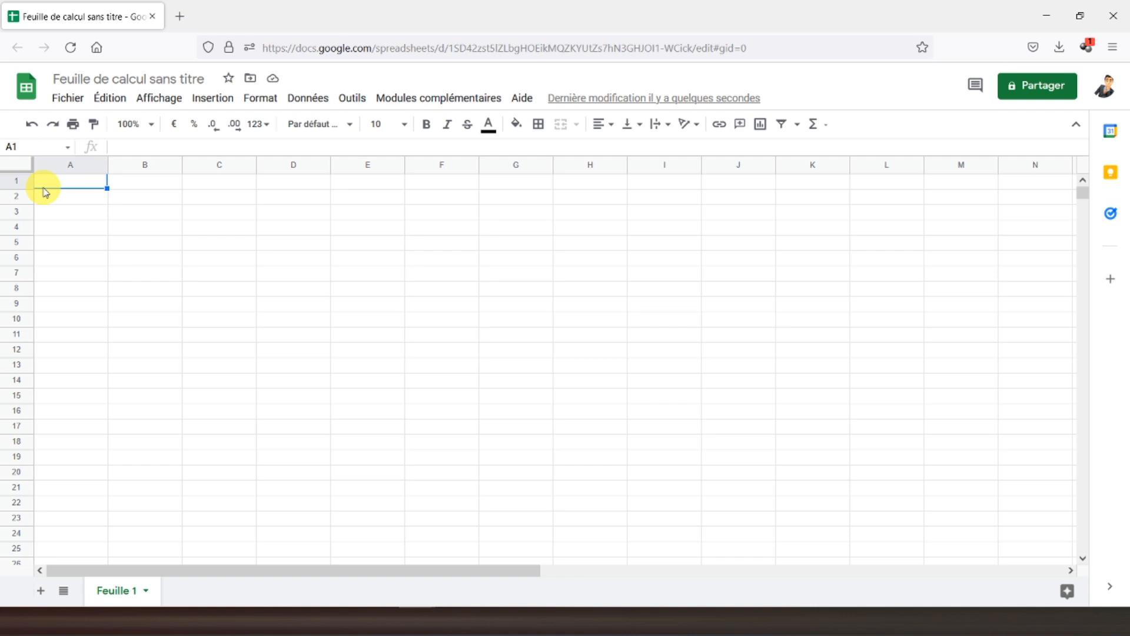
Switch to the blank Google Sheets spreadsheet and rename its only sheet as "Fiche de stock".
{"action": "right_click", "coordinate": [118, 598]}
{"action": "left_click", "coordinate": [137, 405]}
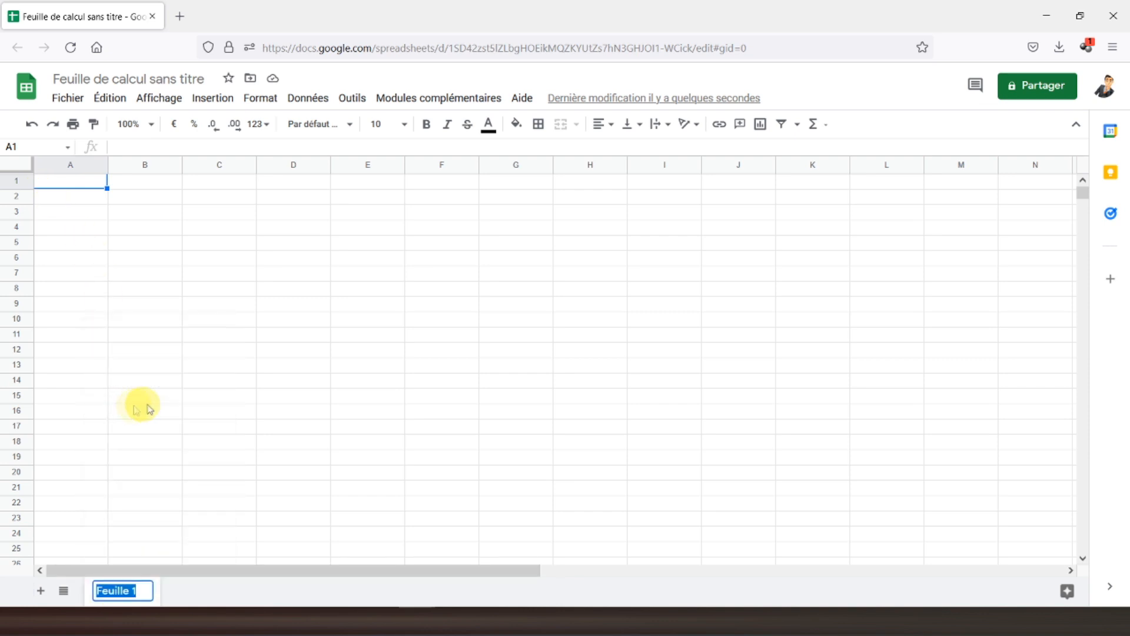
{"action": "type", "text": "Fi"}
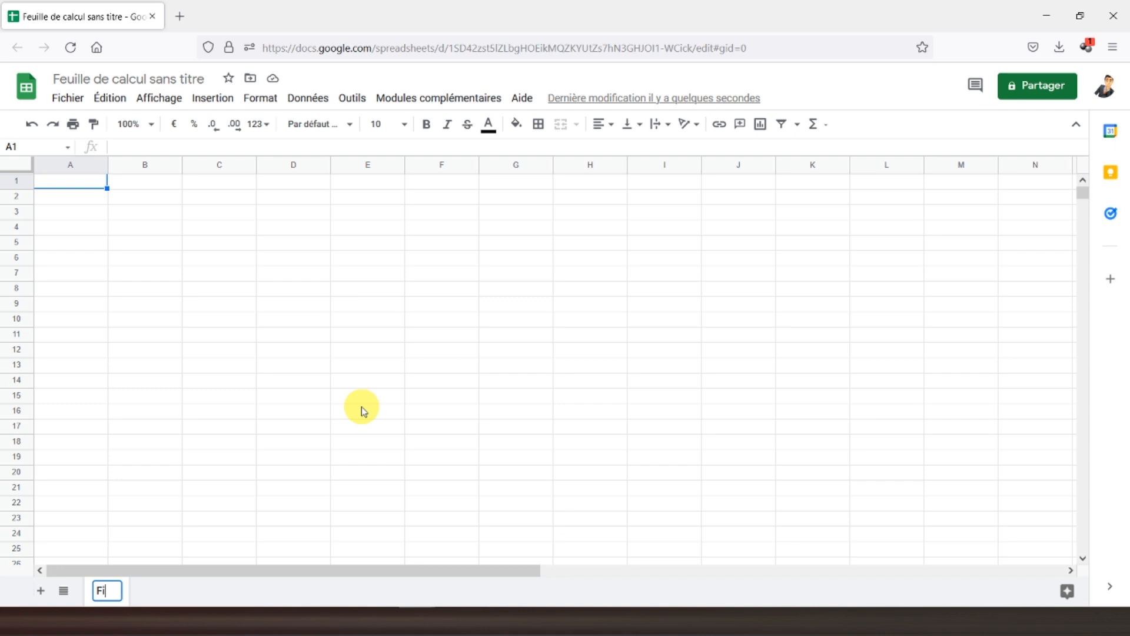
{"action": "type", "text": "che de stock"}
{"action": "key", "text": "Return"}
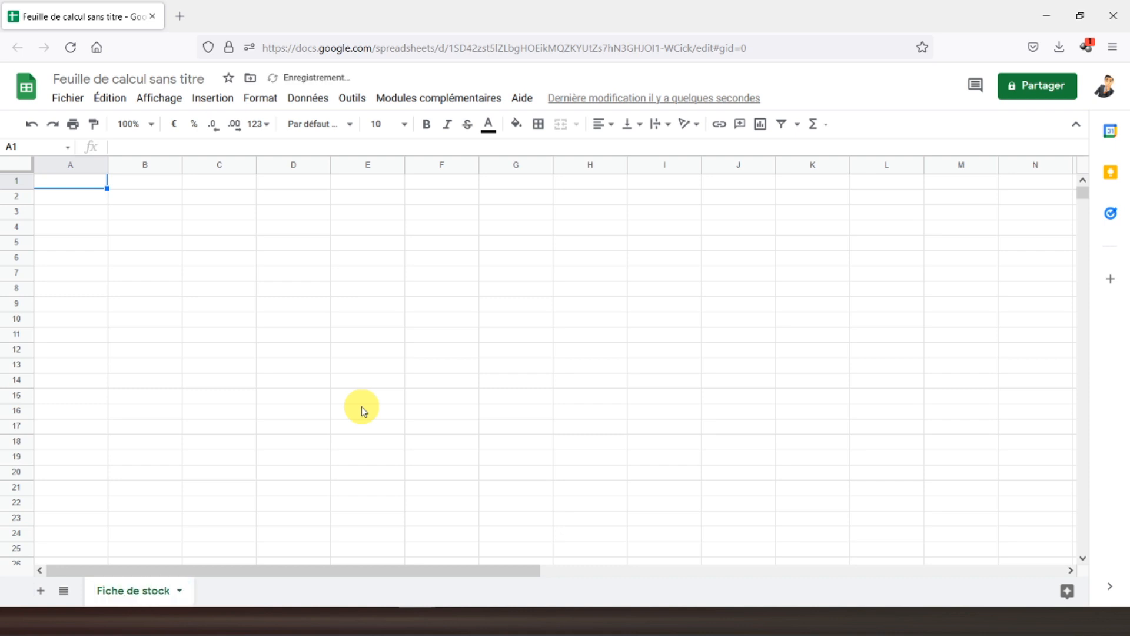
{"action": "left_click", "coordinate": [131, 198]}
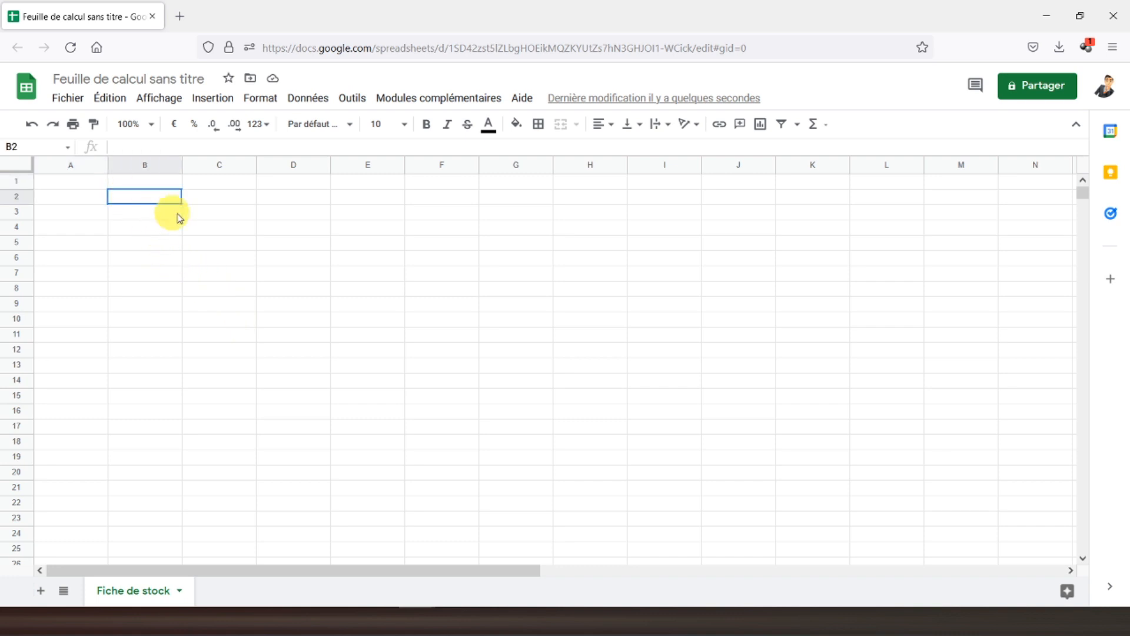
{"action": "left_click_drag", "start_coordinate": [176, 199], "coordinate": [451, 203]}
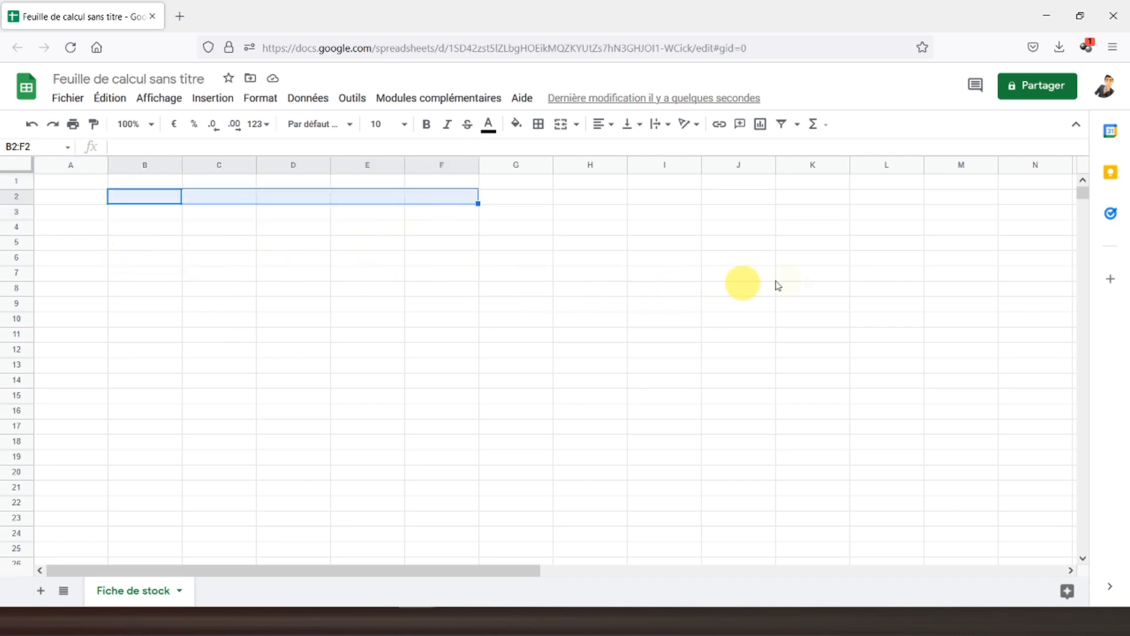
{"action": "left_click", "coordinate": [135, 268]}
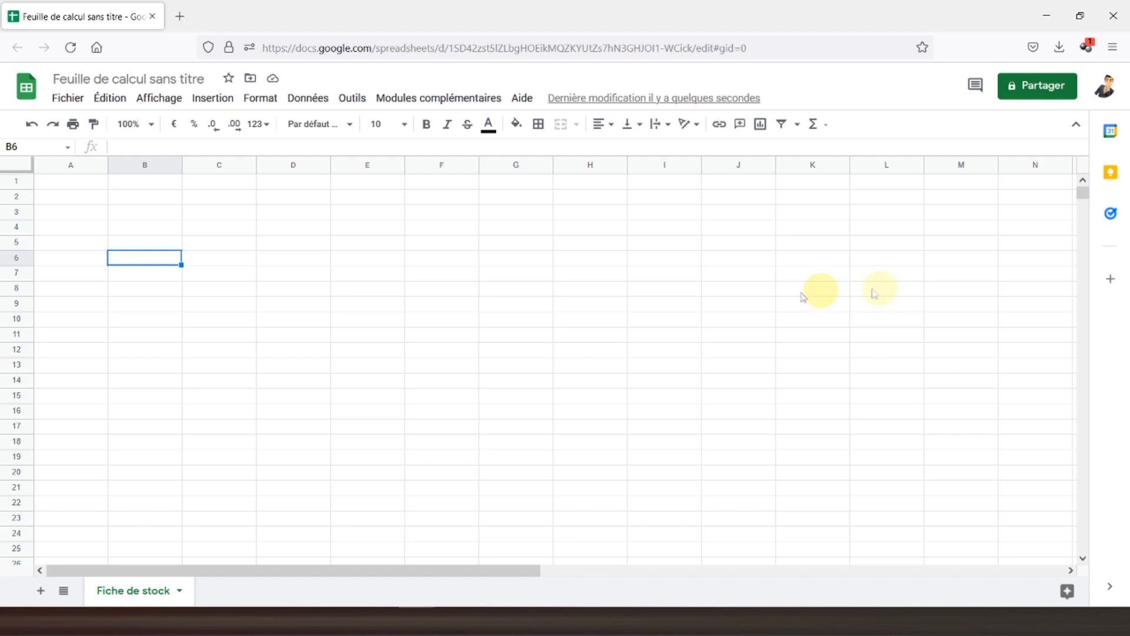
Enter the title "Fiche de stock (PEPS)" in cell B2.
{"action": "left_click", "coordinate": [136, 200]}
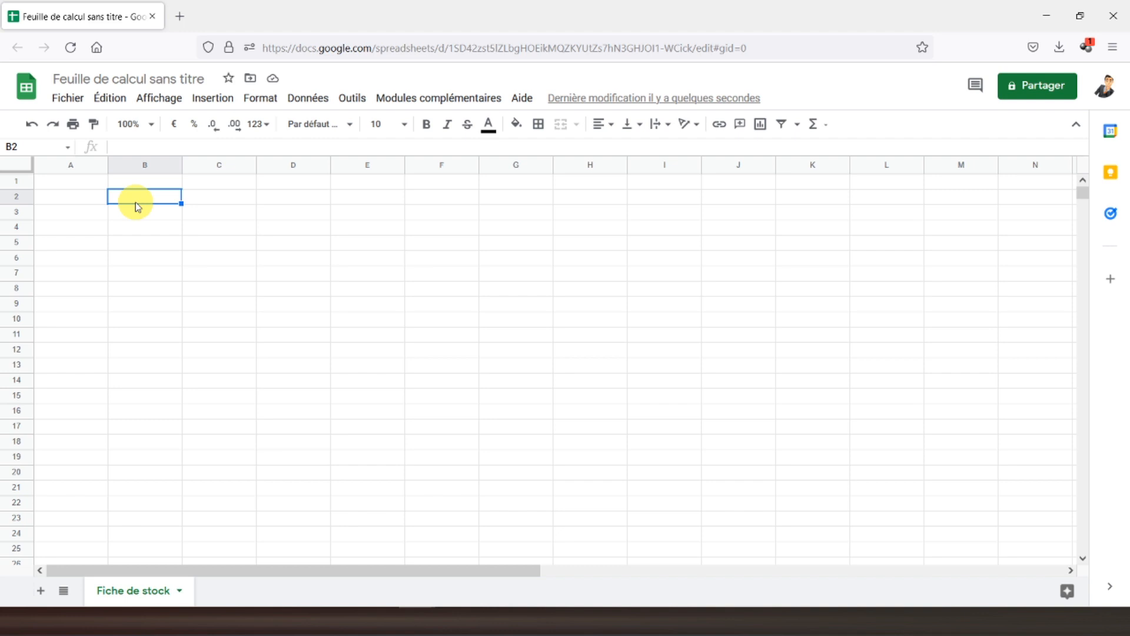
{"action": "type", "text": "Fiche de sto"}
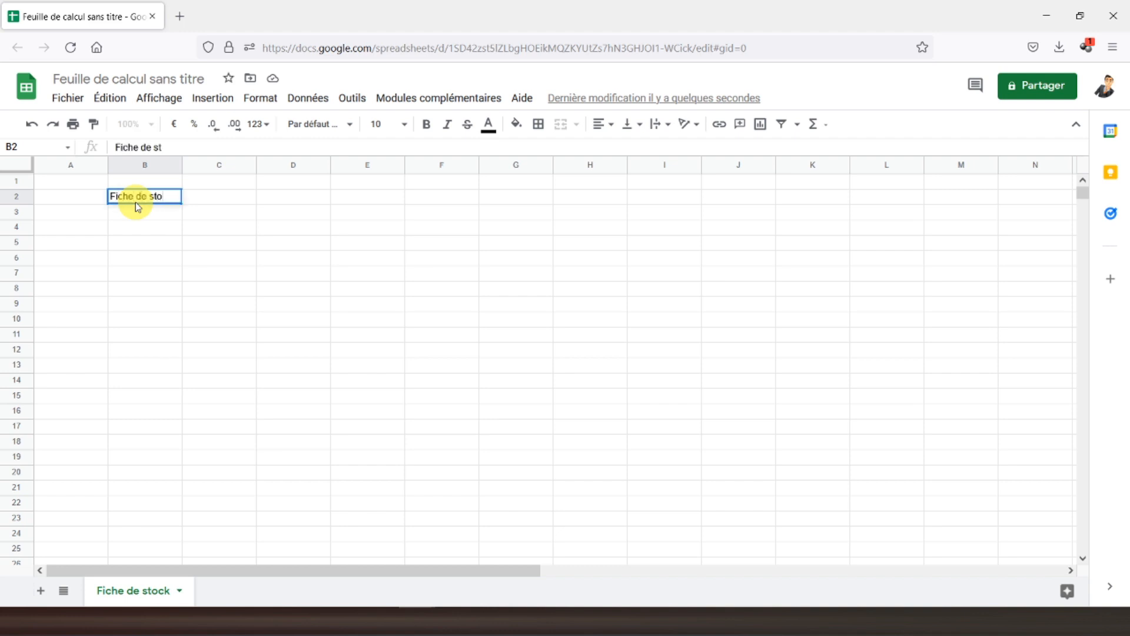
{"action": "type", "text": "ck (PEPS"}
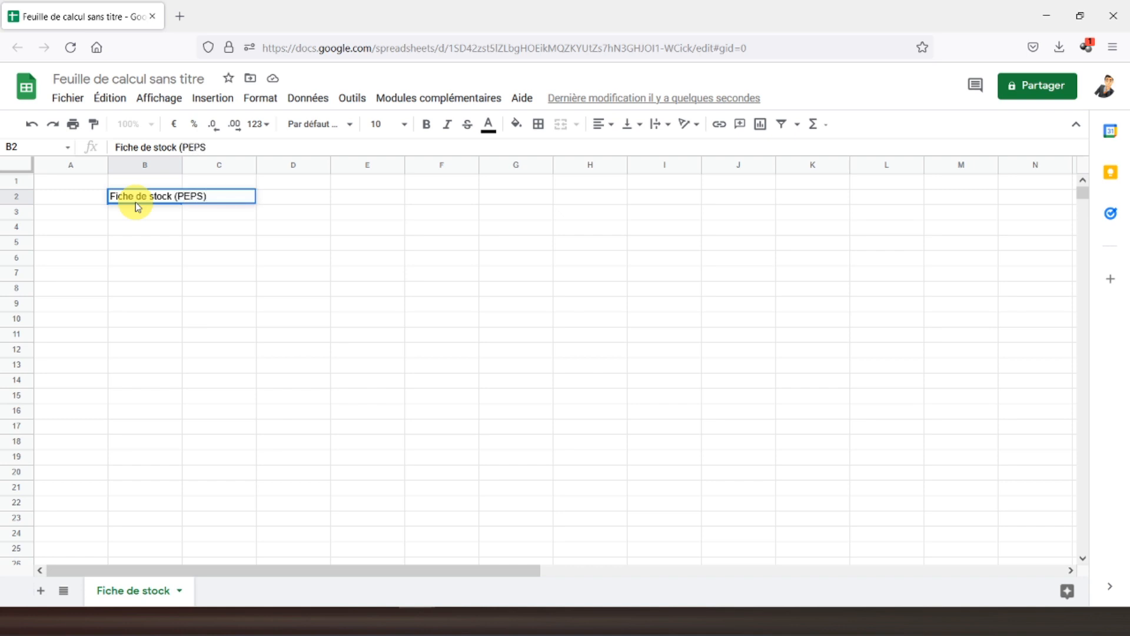
{"action": "type", "text": ")"}
{"action": "key", "text": "Return"}
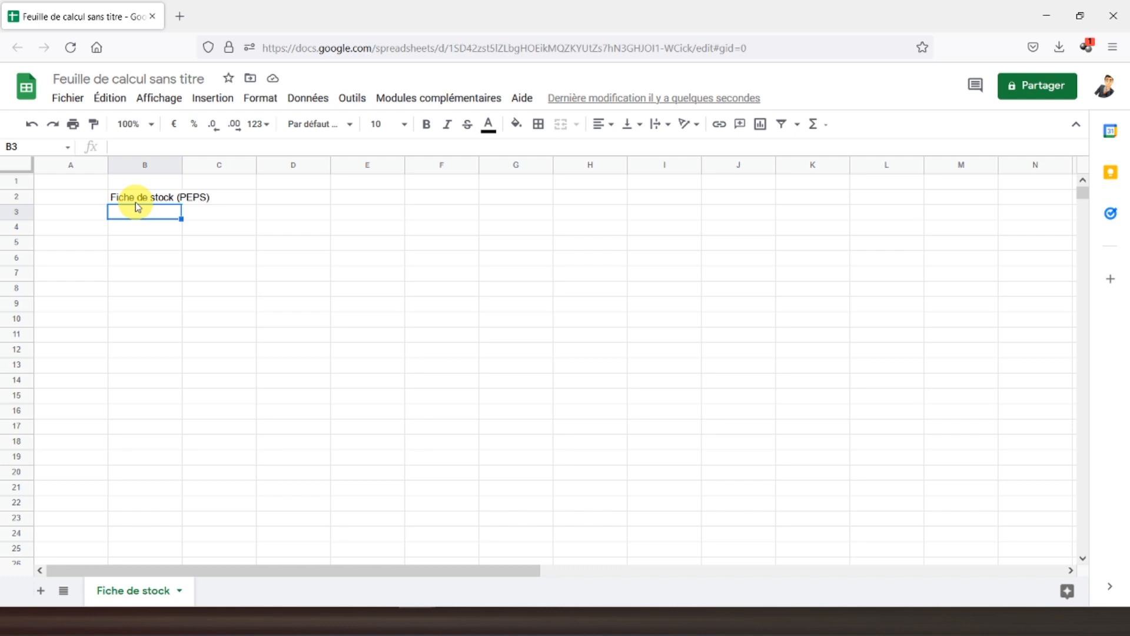
Narrow column C to about a third of its default width and copy its format to column G with Paint format.
{"action": "left_click", "coordinate": [227, 166]}
{"action": "left_click_drag", "start_coordinate": [254, 168], "coordinate": [207, 168]}
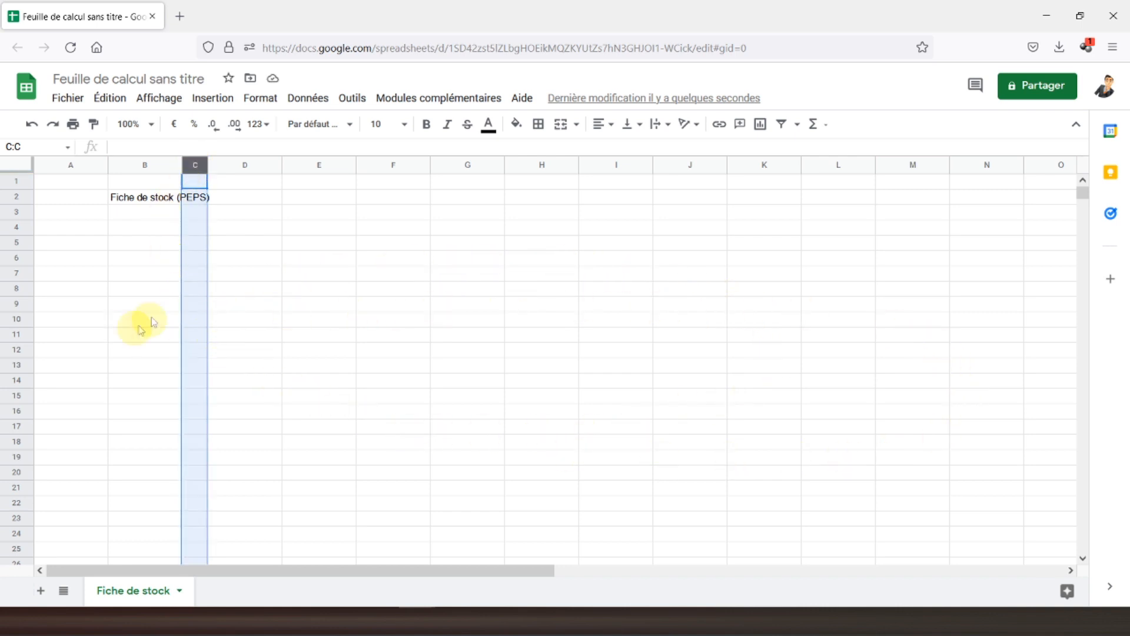
{"action": "left_click", "coordinate": [96, 132]}
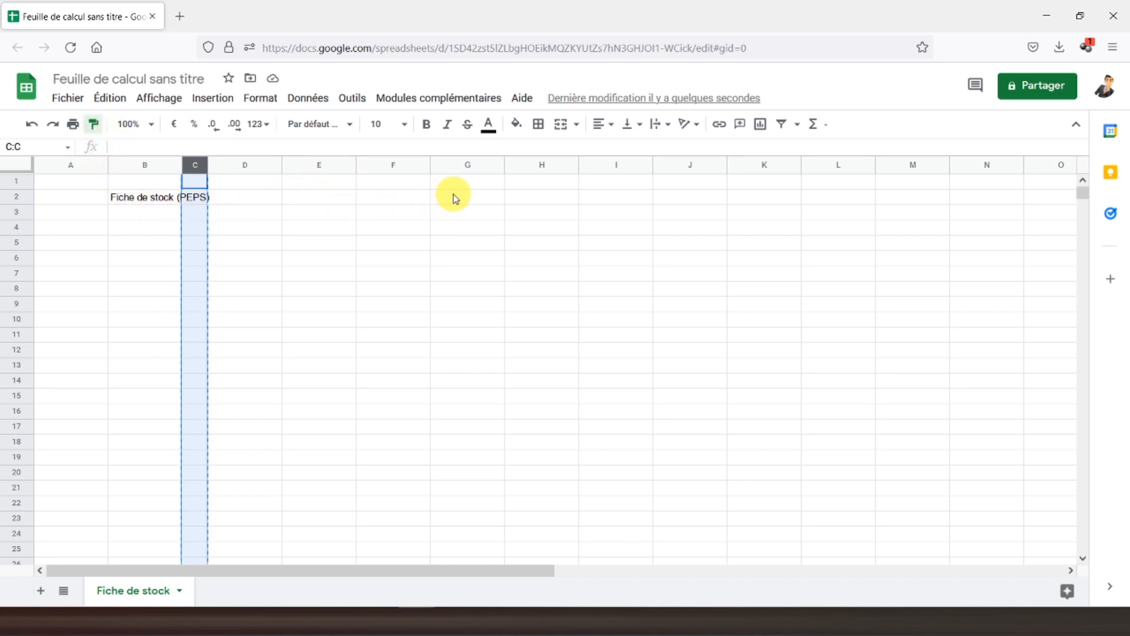
{"action": "left_click", "coordinate": [461, 167]}
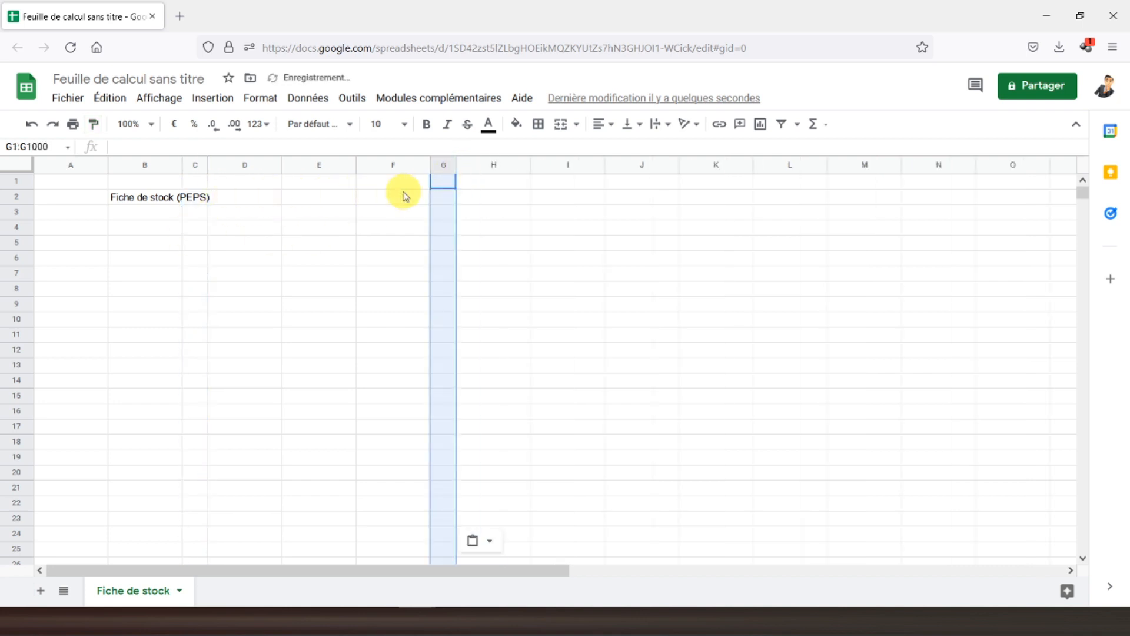
Copy the format of narrow column G to column K with Paint format so both have the same width.
{"action": "left_click", "coordinate": [443, 169]}
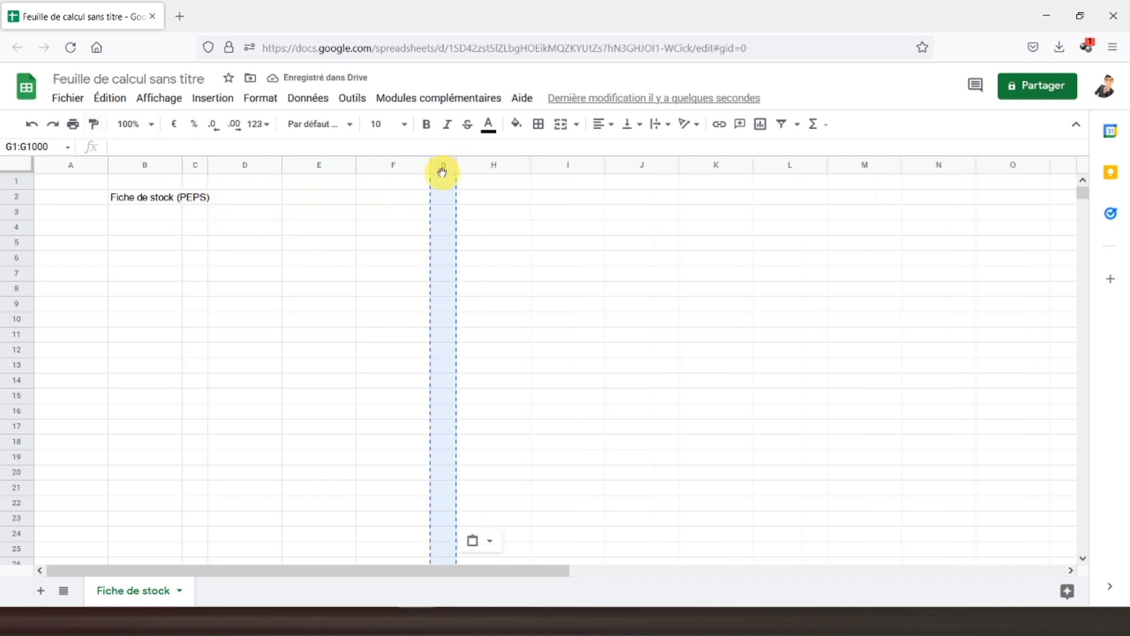
{"action": "left_click", "coordinate": [94, 123]}
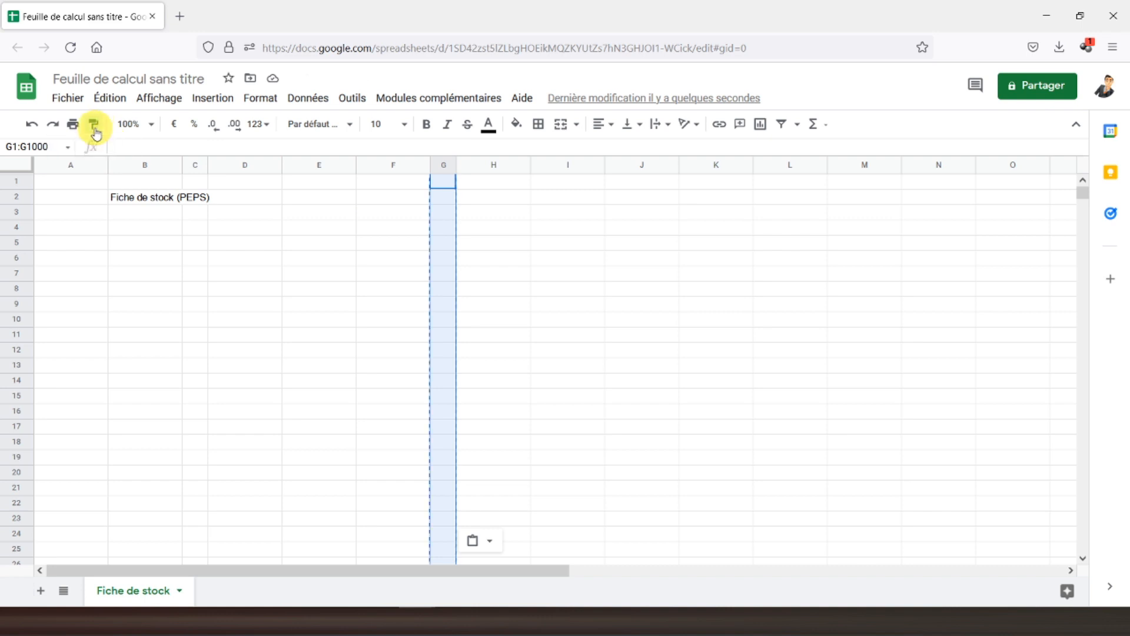
{"action": "left_click", "coordinate": [712, 171]}
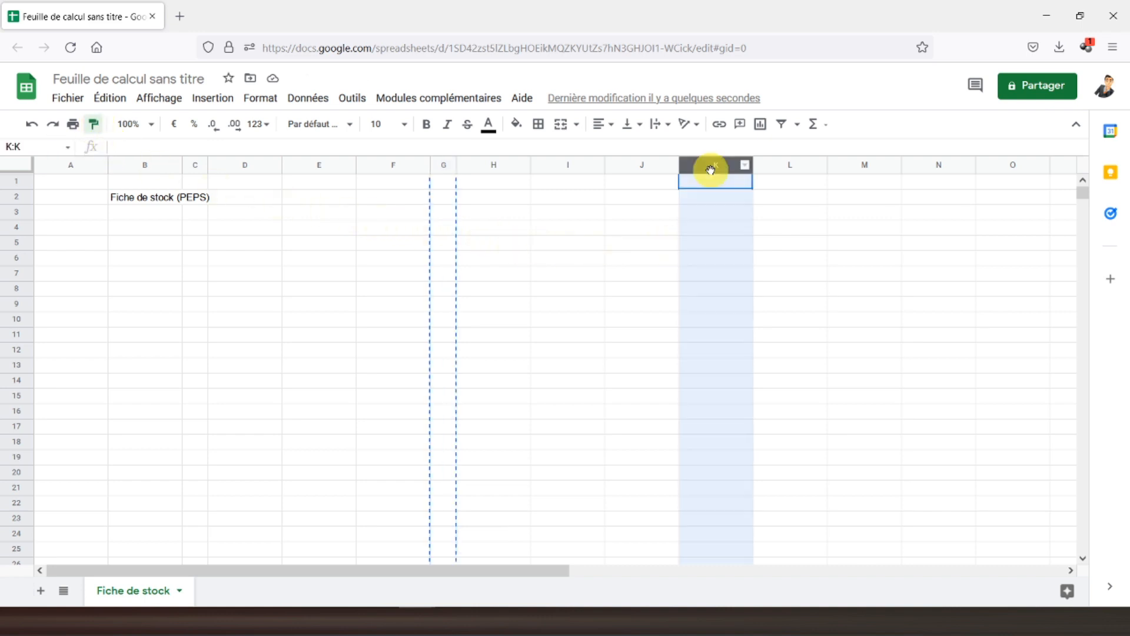
{"action": "left_click", "coordinate": [441, 167]}
{"action": "left_click", "coordinate": [93, 125]}
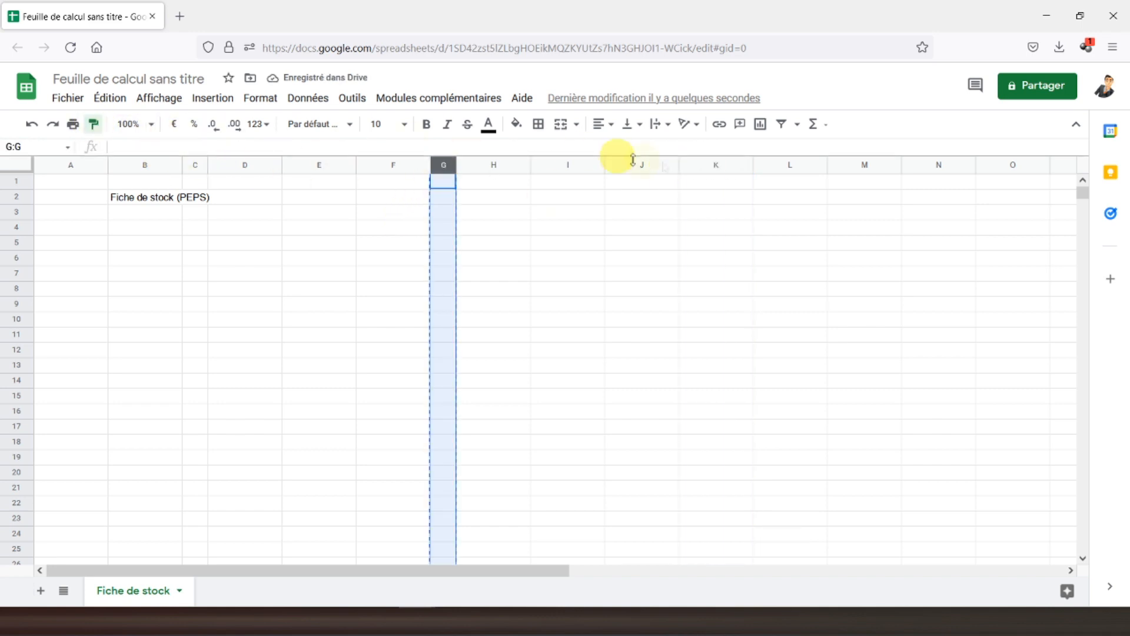
{"action": "left_click", "coordinate": [702, 162]}
{"action": "left_click", "coordinate": [214, 213]}
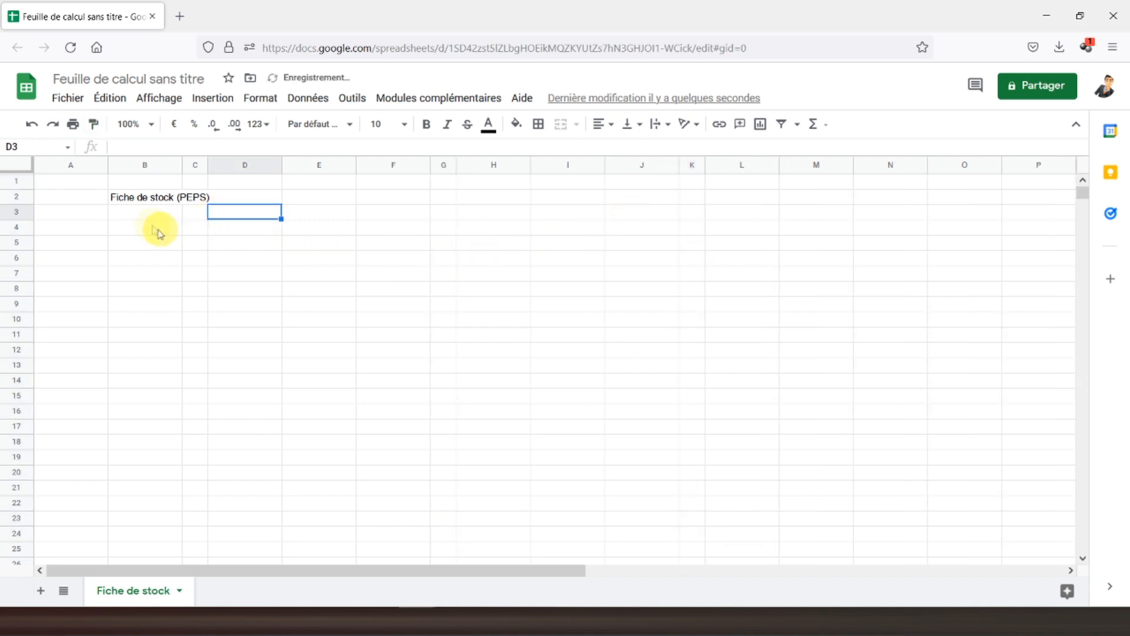
Merge the range B2:N4 into one title cell holding "Fiche de stock (PEPS)".
{"action": "left_click", "coordinate": [131, 201]}
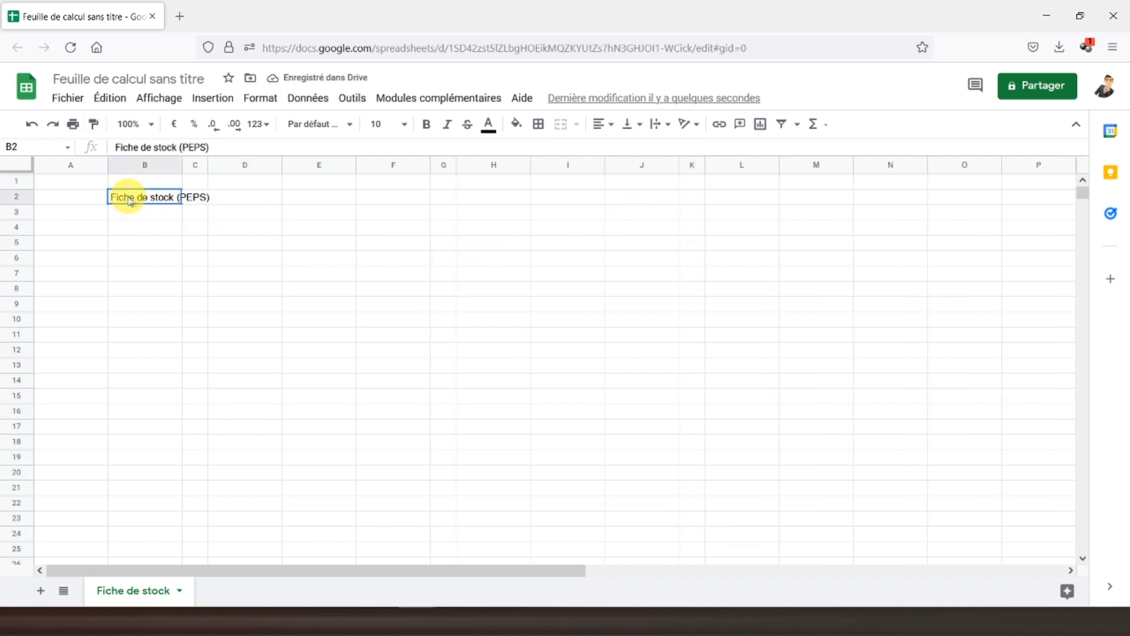
{"action": "left_click_drag", "start_coordinate": [130, 201], "coordinate": [872, 230]}
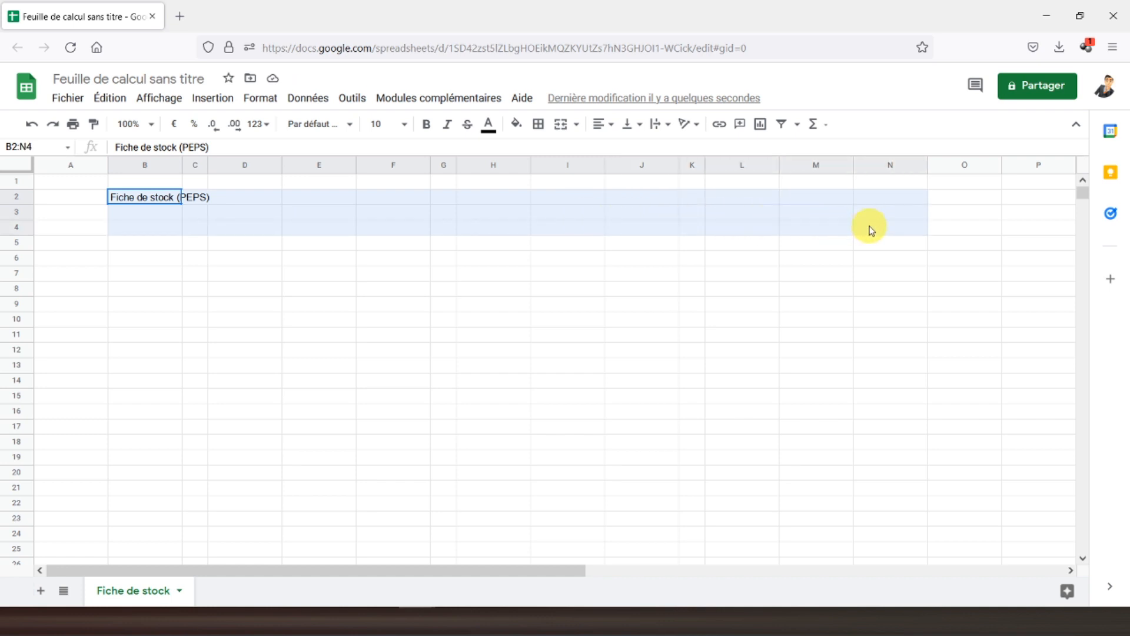
{"action": "left_click_drag", "start_coordinate": [872, 231], "coordinate": [870, 234]}
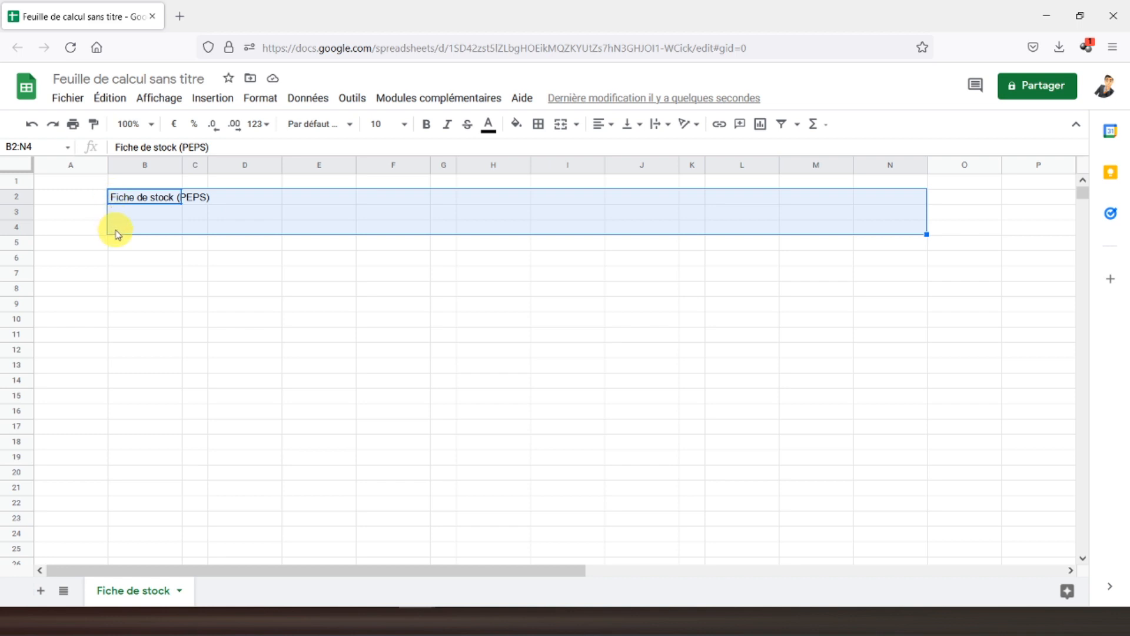
{"action": "left_click", "coordinate": [562, 125]}
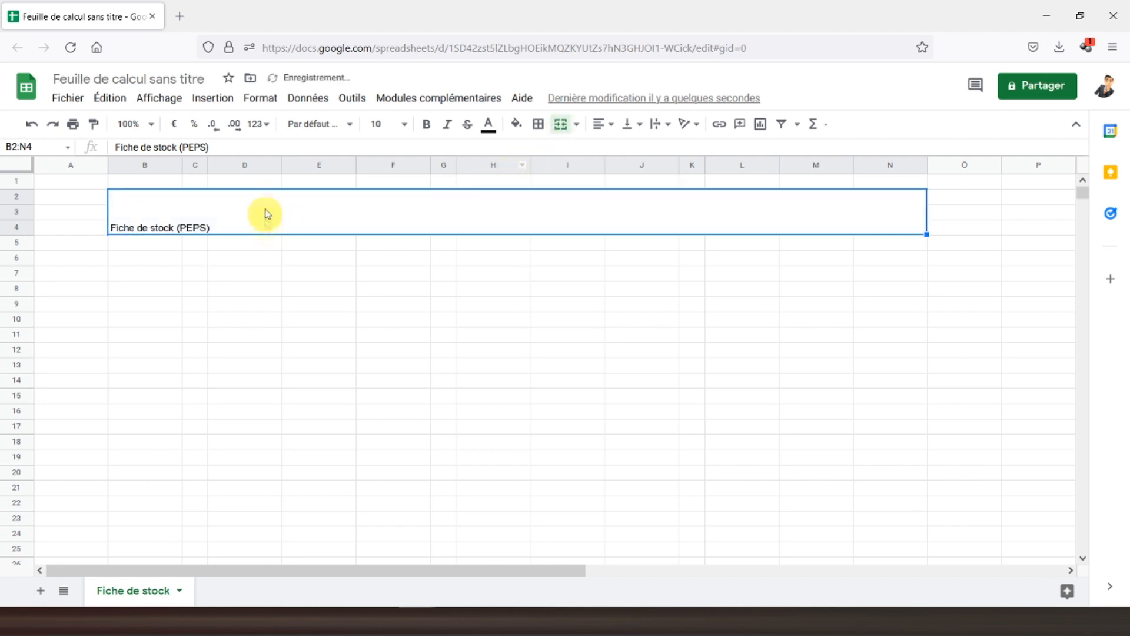
Set the merged title's font size to 24 and centre its text both horizontally and vertically.
{"action": "left_click", "coordinate": [403, 125]}
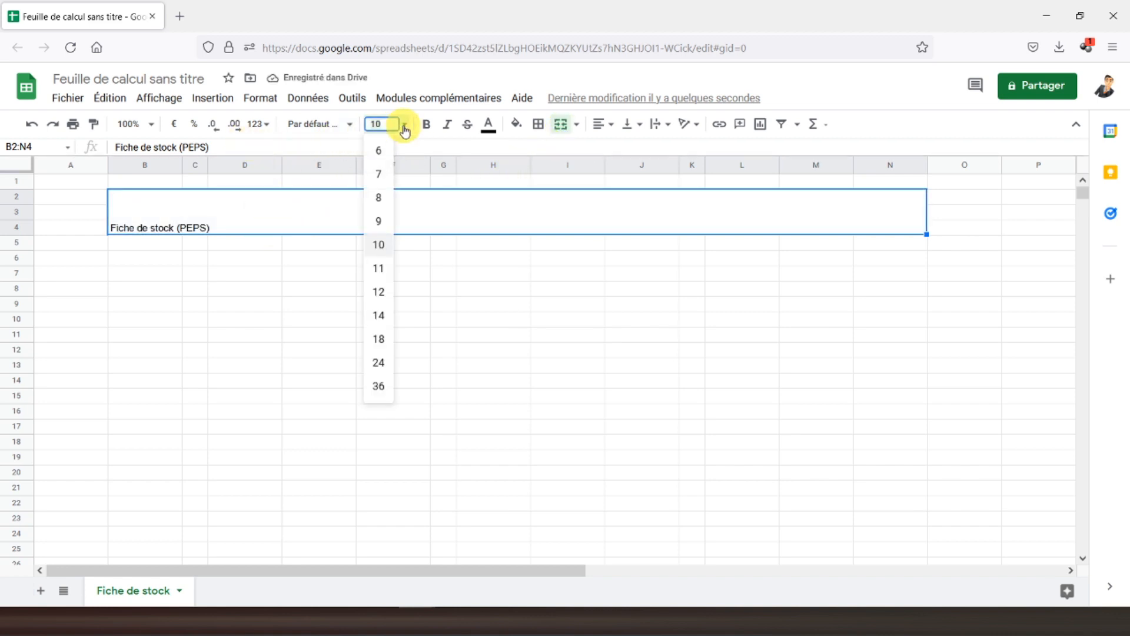
{"action": "left_click", "coordinate": [380, 361]}
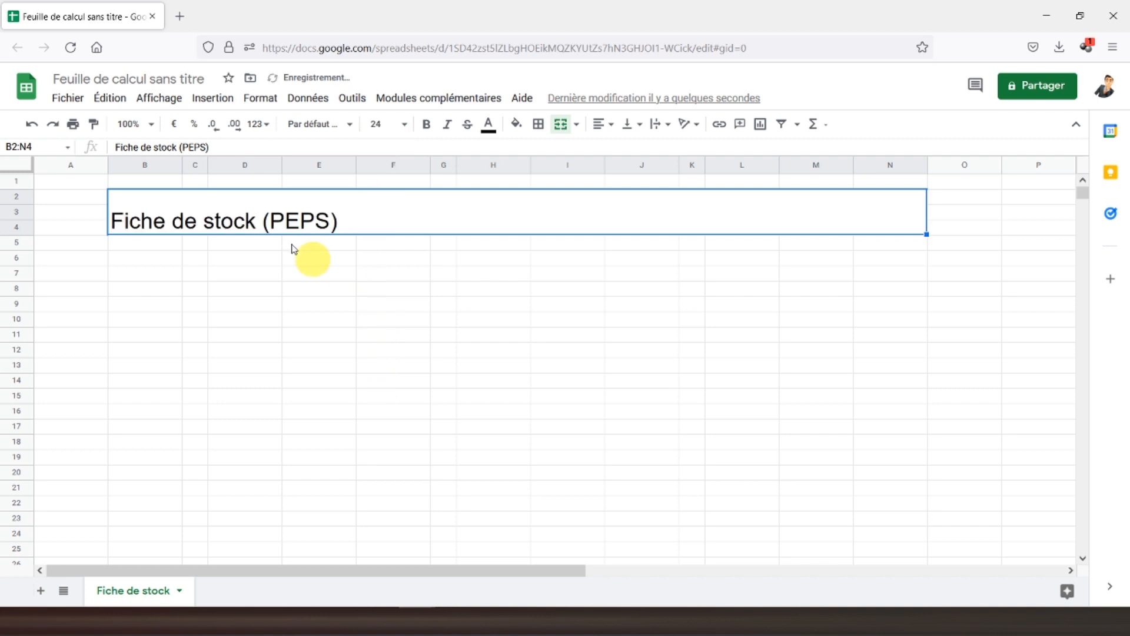
{"action": "left_click", "coordinate": [605, 125]}
{"action": "left_click", "coordinate": [618, 150]}
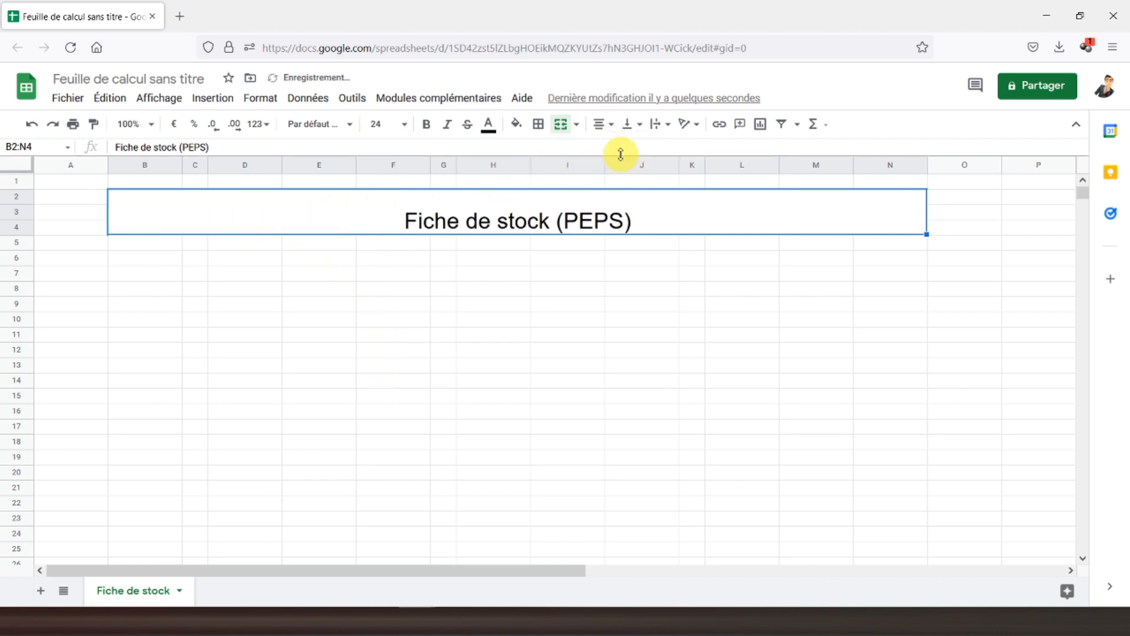
{"action": "left_click", "coordinate": [631, 125]}
{"action": "left_click", "coordinate": [643, 148]}
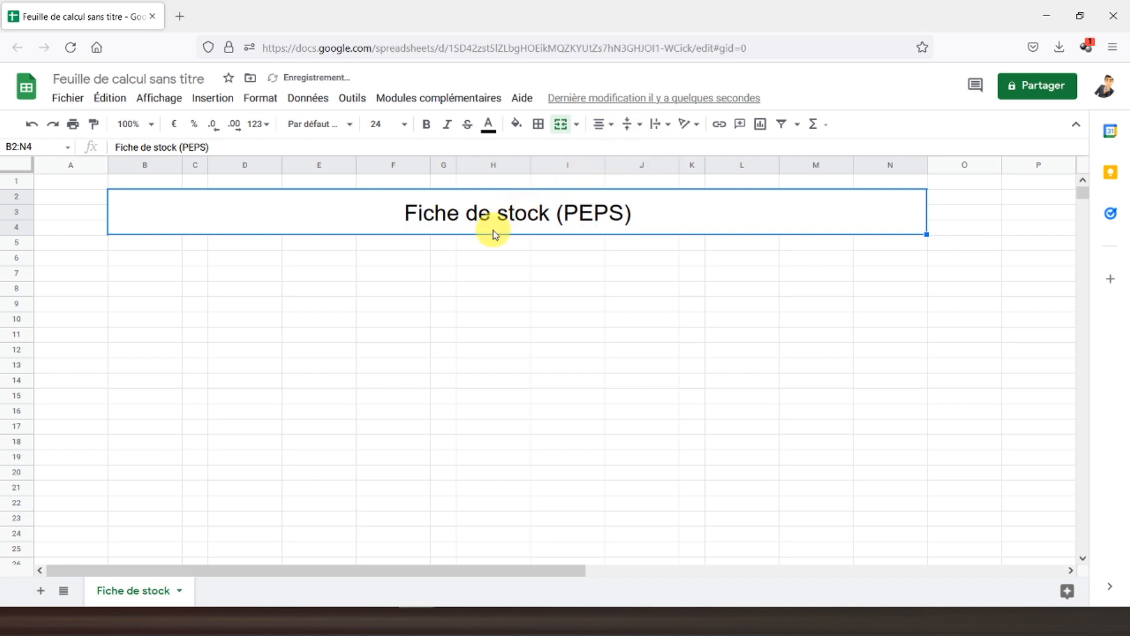
Fill the merged title cell B2:N4 with light yellow and make its text bold.
{"action": "left_click", "coordinate": [518, 124]}
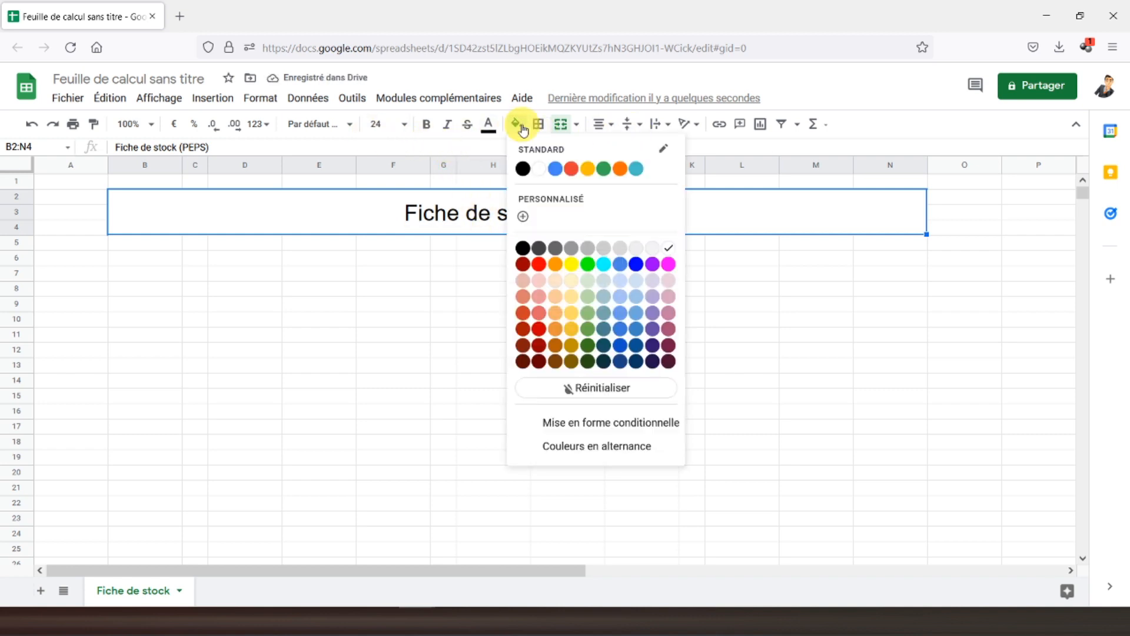
{"action": "left_click", "coordinate": [569, 297]}
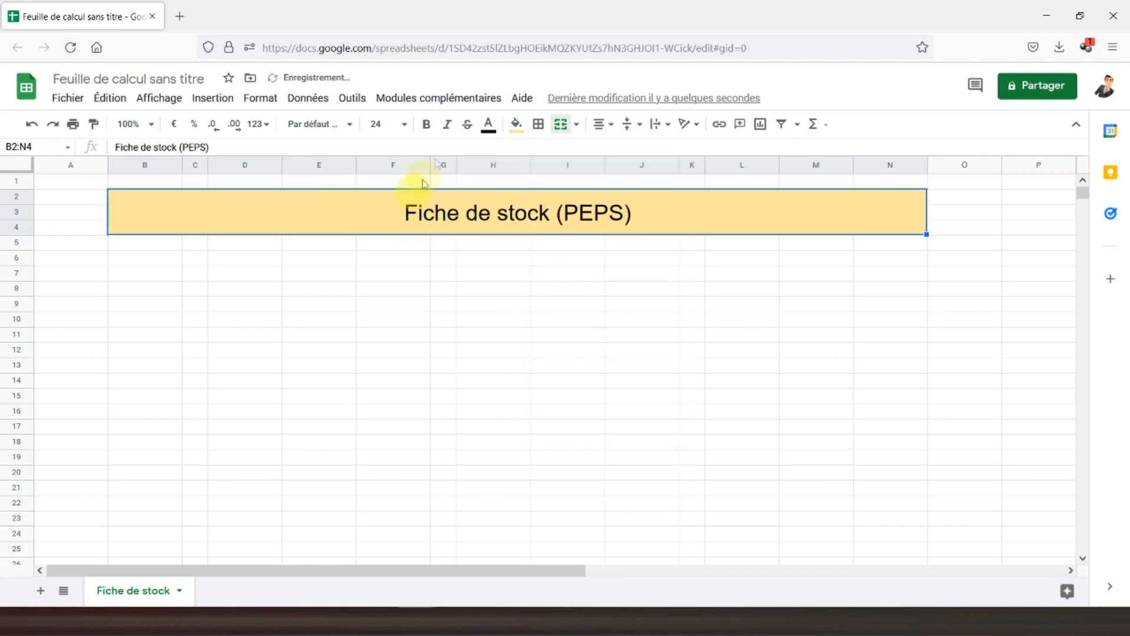
{"action": "left_click", "coordinate": [428, 125]}
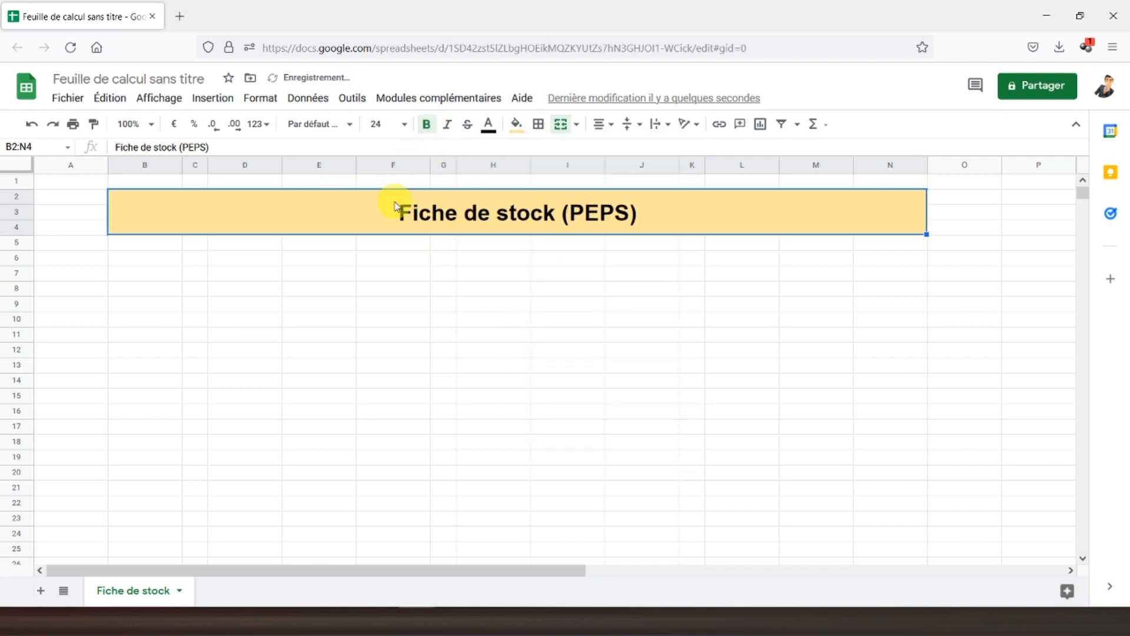
Apply borders to the merged title cell B2:N4.
{"action": "left_click", "coordinate": [538, 124]}
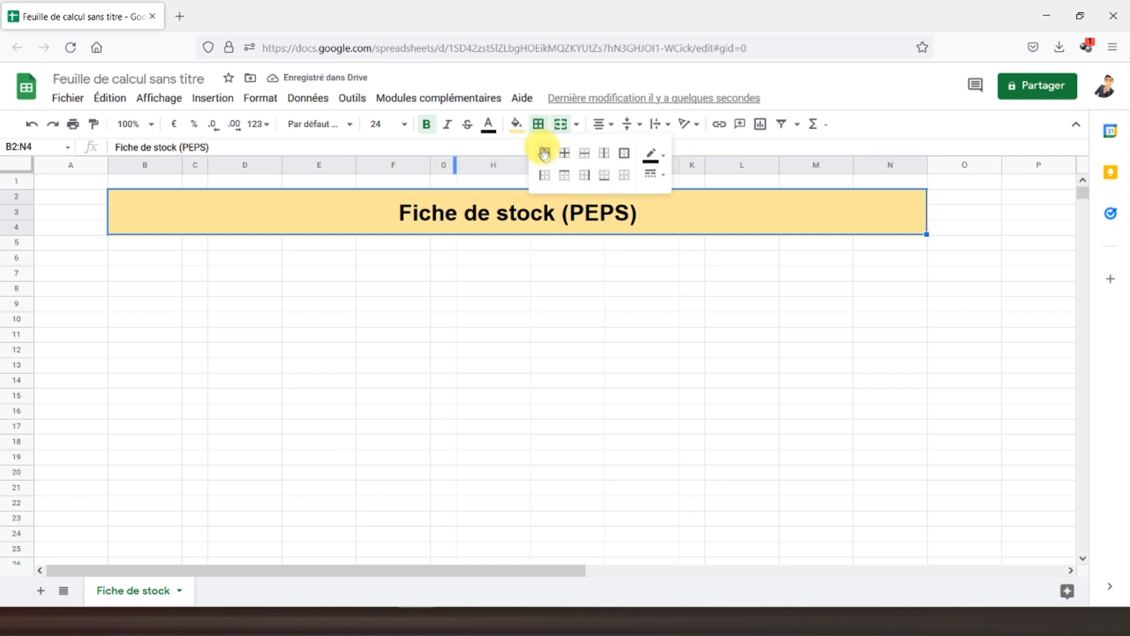
{"action": "left_click", "coordinate": [544, 154]}
Enter the heading "Date" in B6 and merge it with B7 into one cell.
{"action": "left_click", "coordinate": [134, 261]}
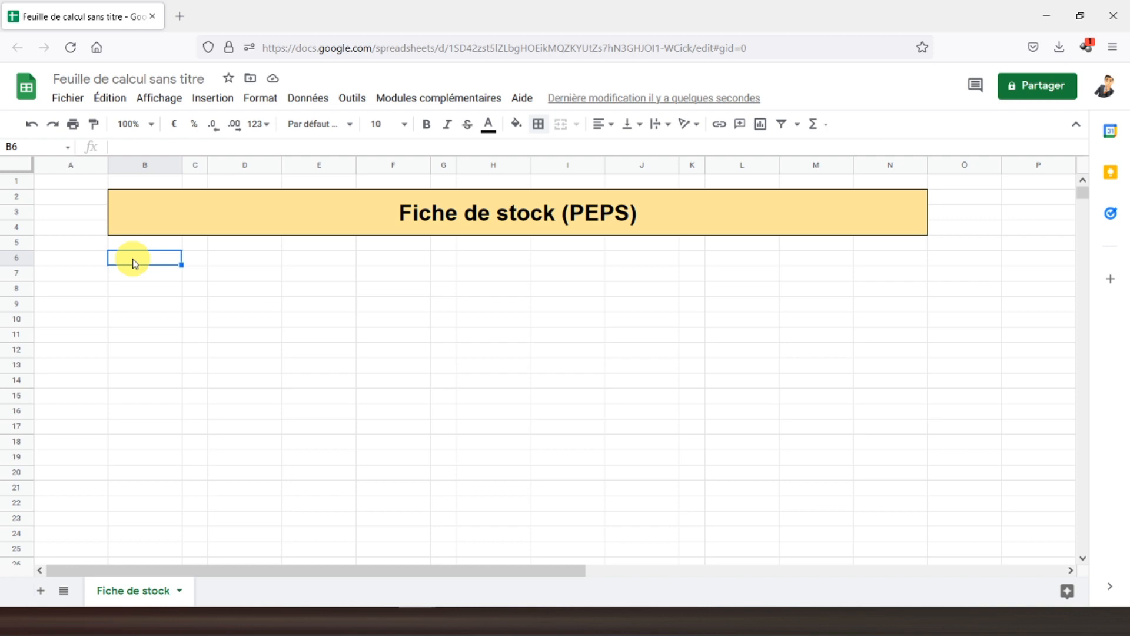
{"action": "type", "text": "Date"}
{"action": "key", "text": "Return"}
{"action": "left_click_drag", "start_coordinate": [134, 262], "coordinate": [139, 273]}
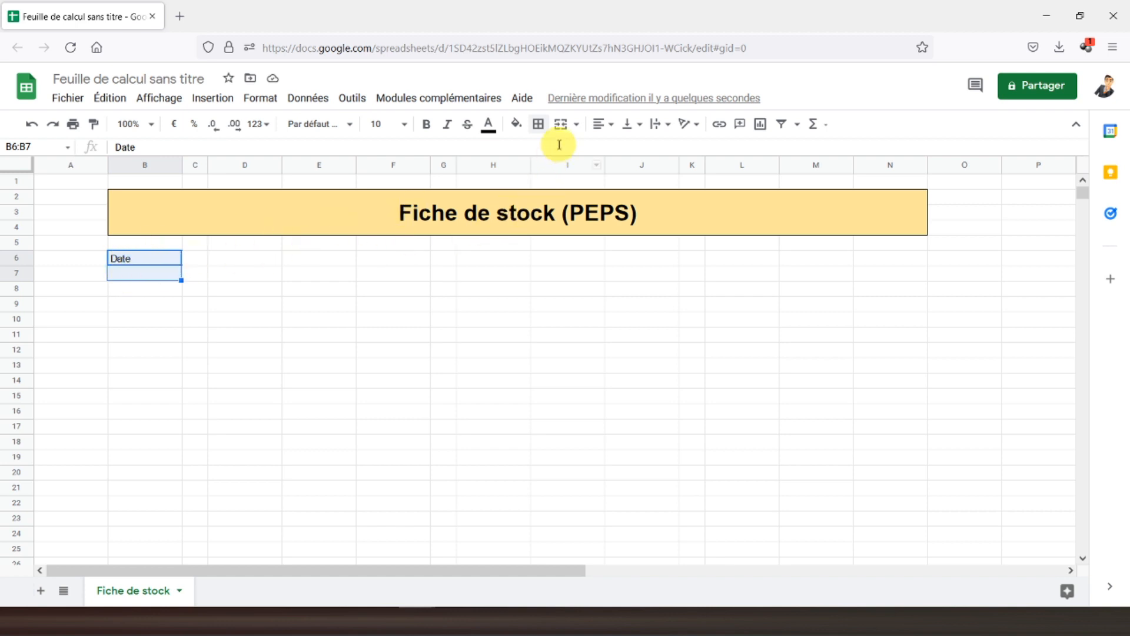
{"action": "left_click", "coordinate": [561, 125]}
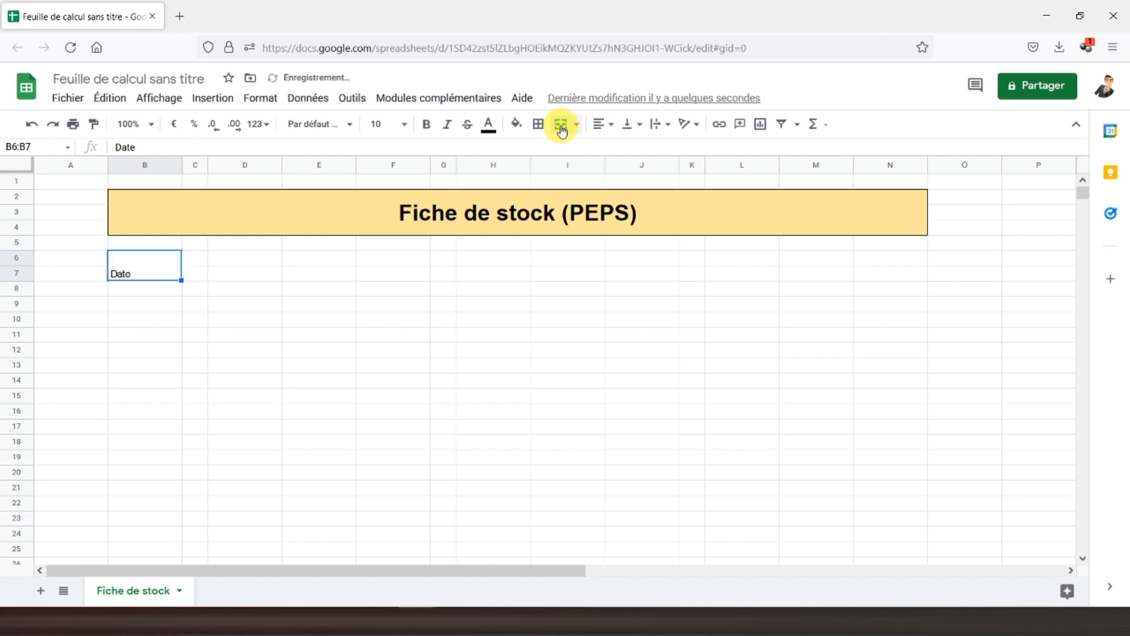
Centre the "Date" heading in B6:B7 both horizontally and vertically.
{"action": "left_click", "coordinate": [599, 124]}
{"action": "left_click", "coordinate": [617, 150]}
{"action": "left_click", "coordinate": [627, 124]}
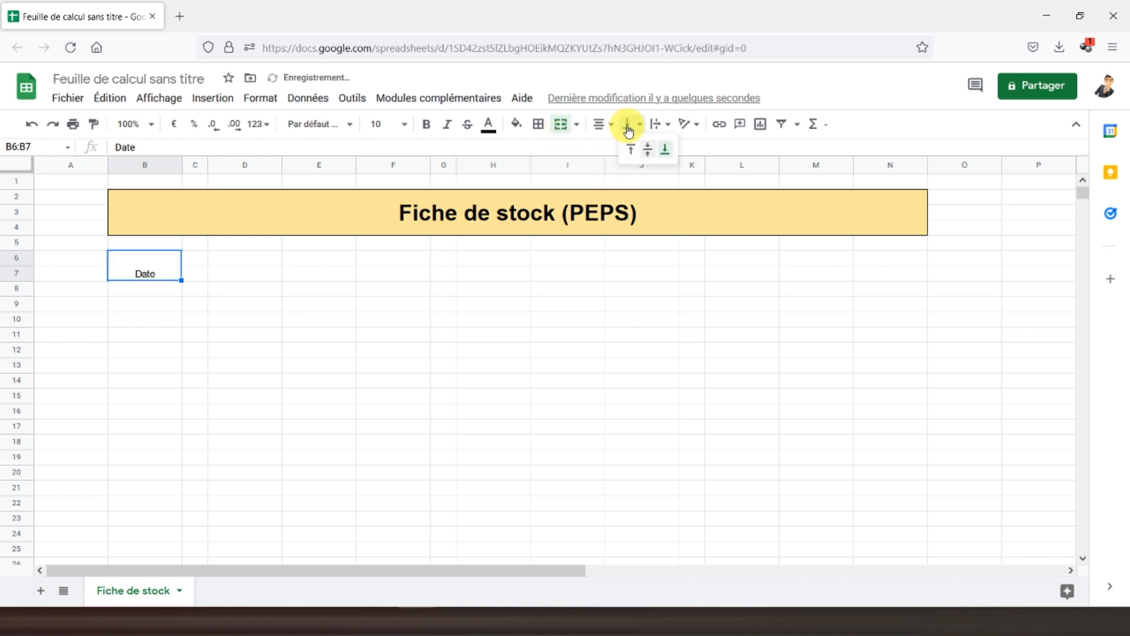
{"action": "left_click", "coordinate": [647, 149]}
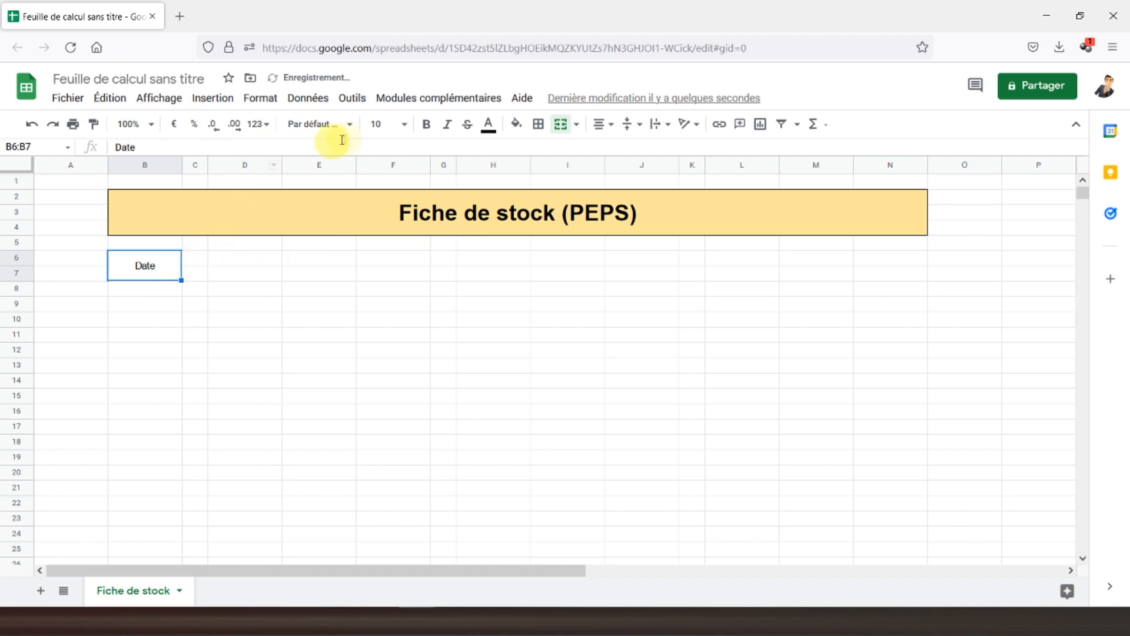
Format the "Date" heading in bold with a light yellow fill and borders.
{"action": "left_click", "coordinate": [516, 123]}
{"action": "left_click", "coordinate": [574, 299]}
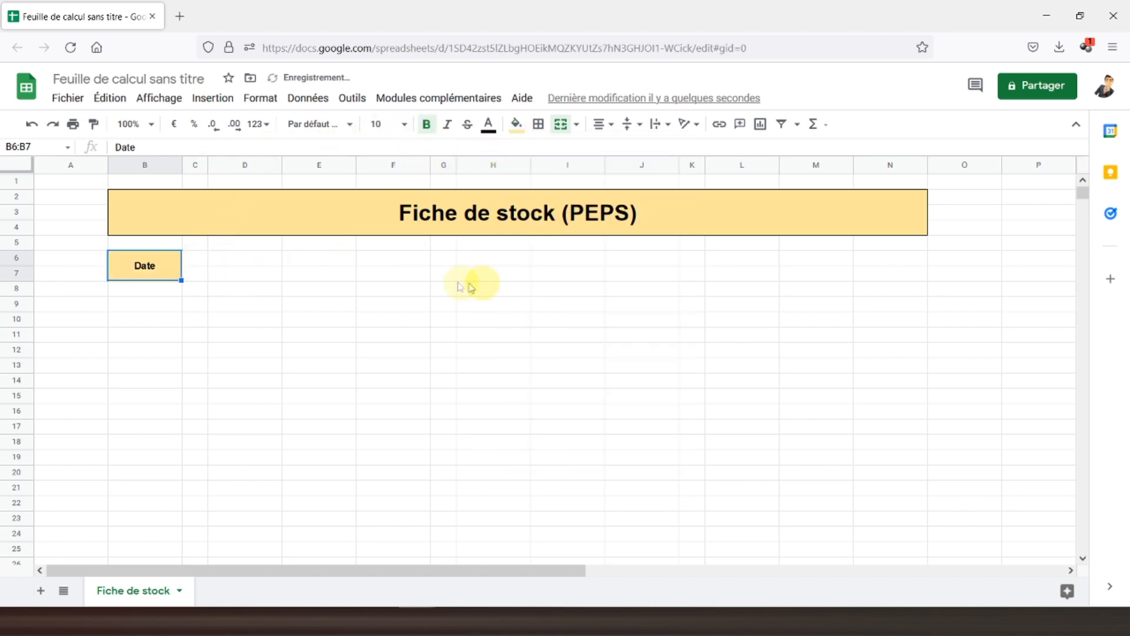
{"action": "left_click", "coordinate": [539, 125]}
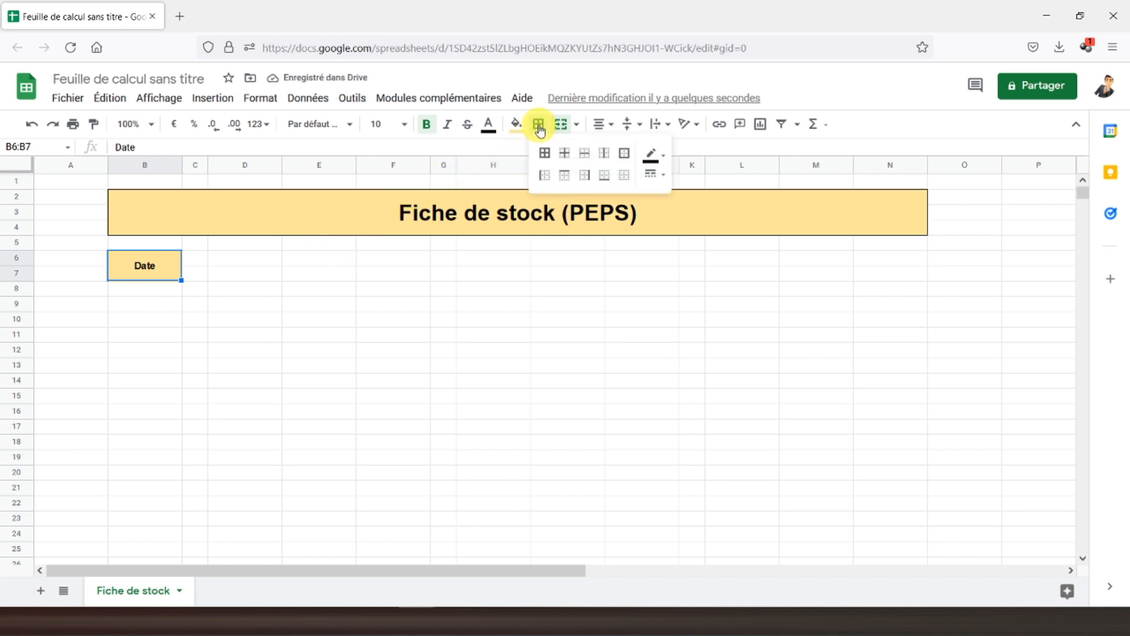
{"action": "left_click", "coordinate": [544, 153]}
Apply all borders to the empty cells B8:B24 under the "Date" heading.
{"action": "left_click_drag", "start_coordinate": [131, 286], "coordinate": [126, 536]}
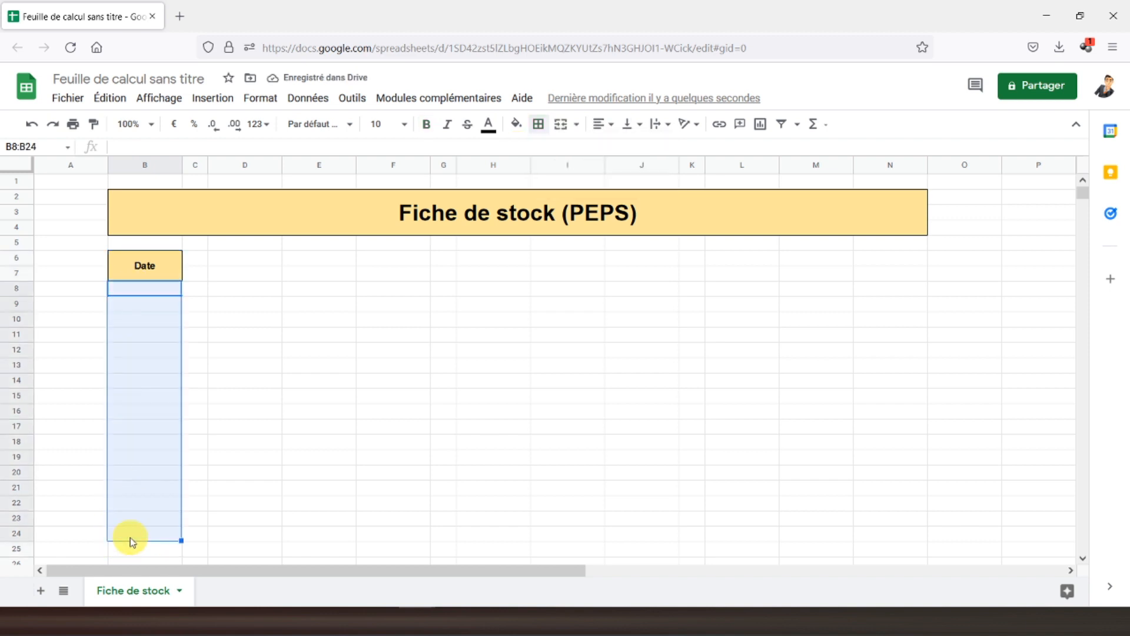
{"action": "left_click", "coordinate": [538, 125]}
{"action": "left_click", "coordinate": [545, 152]}
{"action": "left_click", "coordinate": [152, 290]}
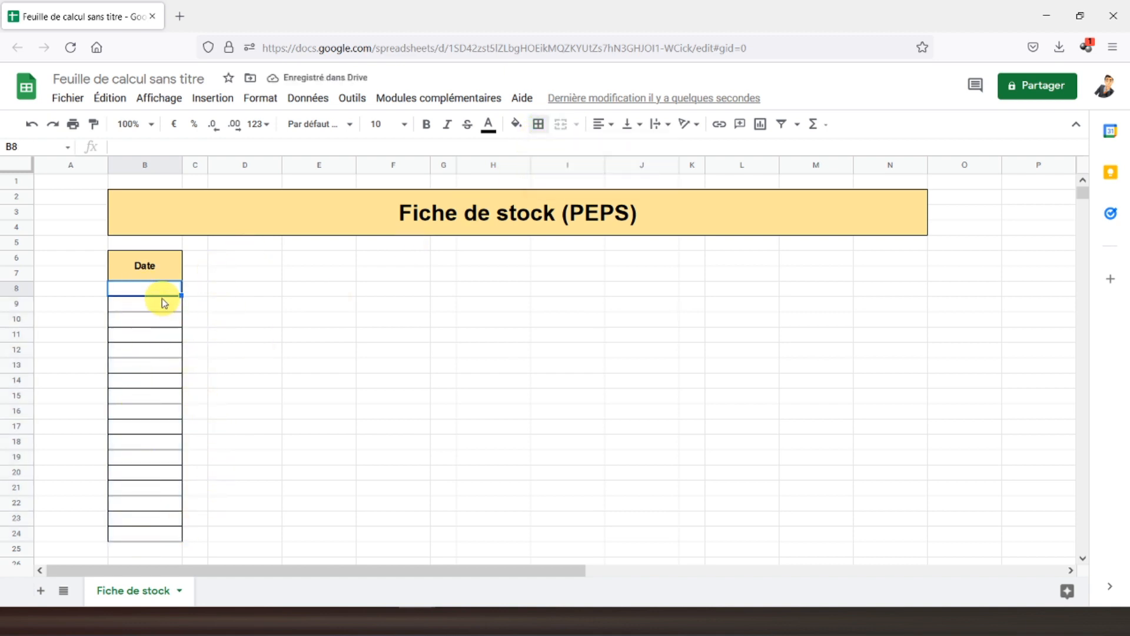
Enter the heading "Achat" in D6 and merge the range D6:F6.
{"action": "left_click", "coordinate": [238, 258]}
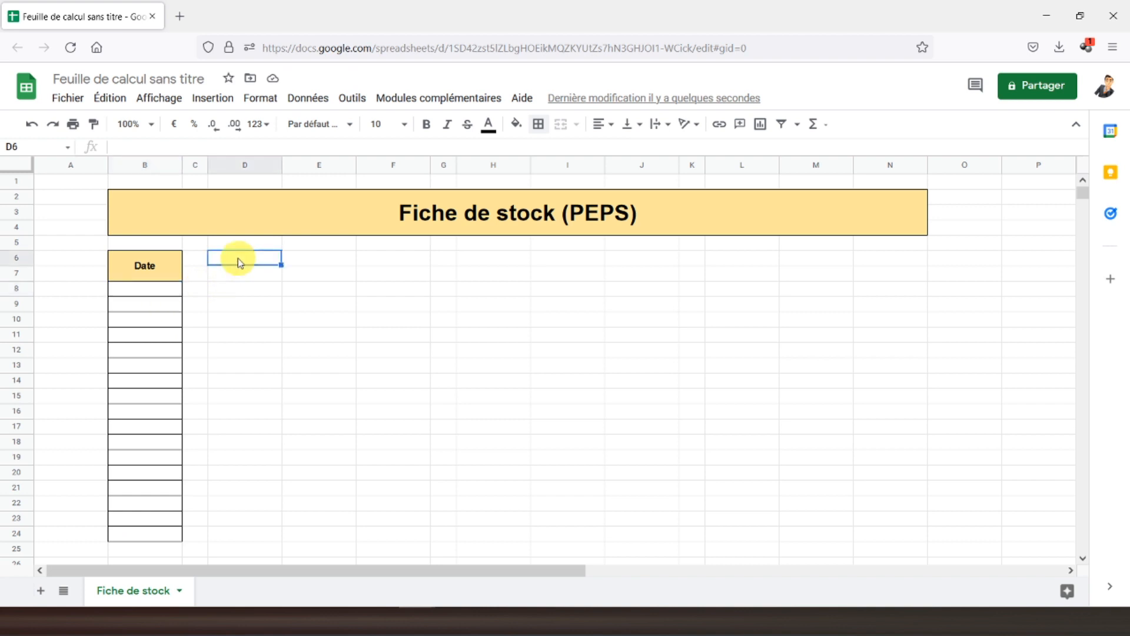
{"action": "type", "text": "Achat"}
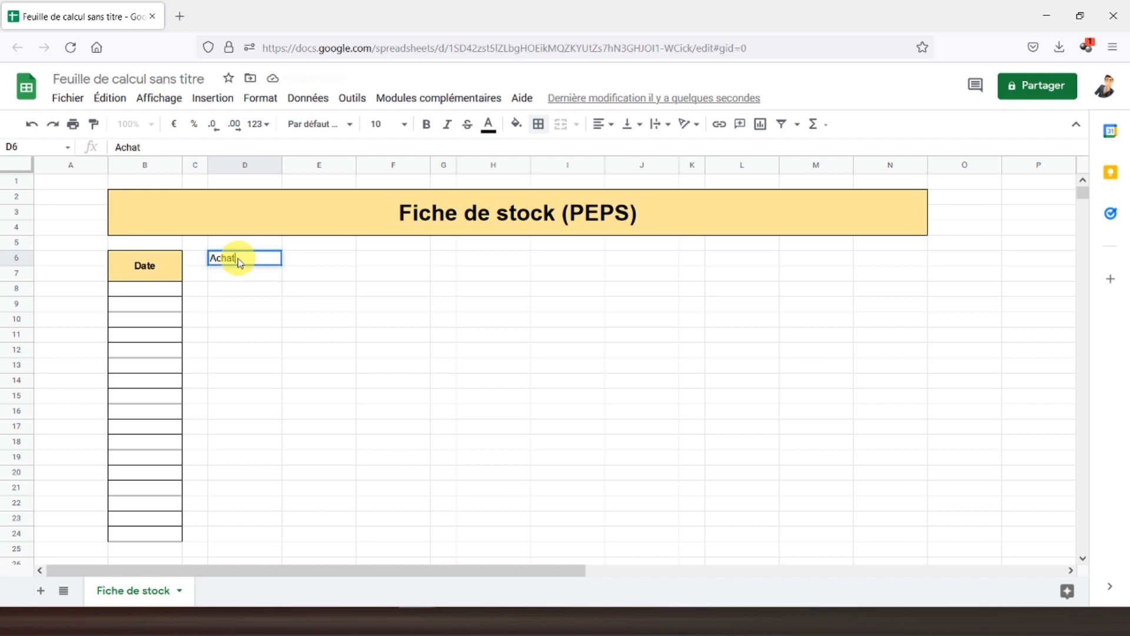
{"action": "key", "text": "Return"}
{"action": "left_click_drag", "start_coordinate": [238, 259], "coordinate": [368, 254]}
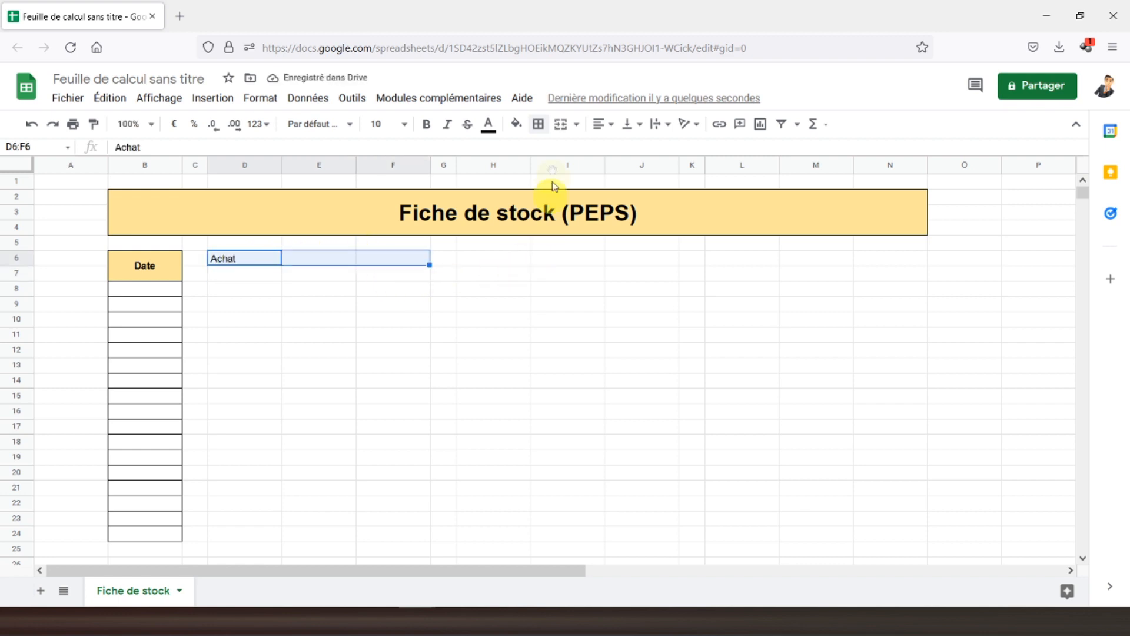
{"action": "left_click", "coordinate": [561, 126]}
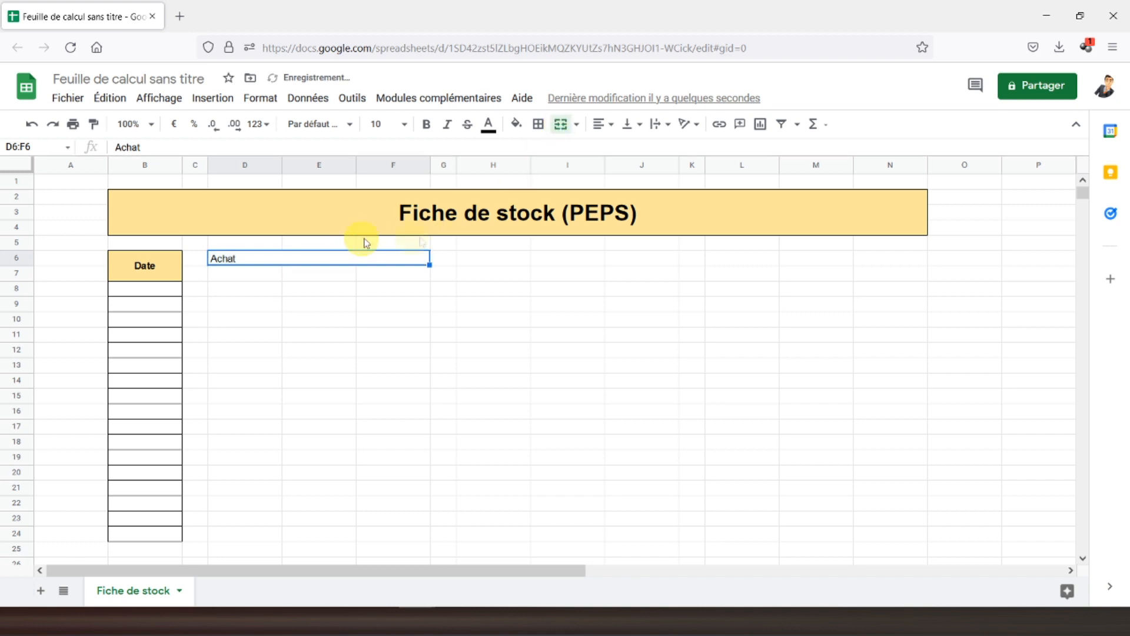
Centre the "Achat" heading horizontally and make it bold.
{"action": "left_click", "coordinate": [600, 129]}
{"action": "left_click", "coordinate": [619, 149]}
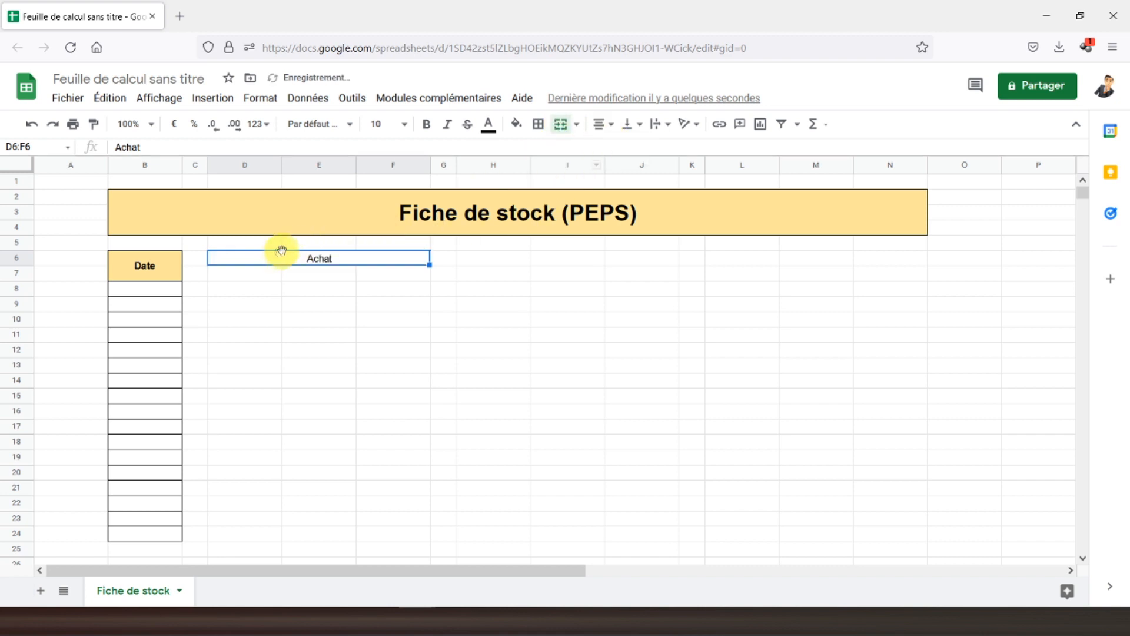
{"action": "left_click", "coordinate": [426, 123]}
Enter the subheadings "Quantité", "Coût unitaire" and "Coût total" in D7, E7 and F7 under "Achat".
{"action": "left_click", "coordinate": [249, 277]}
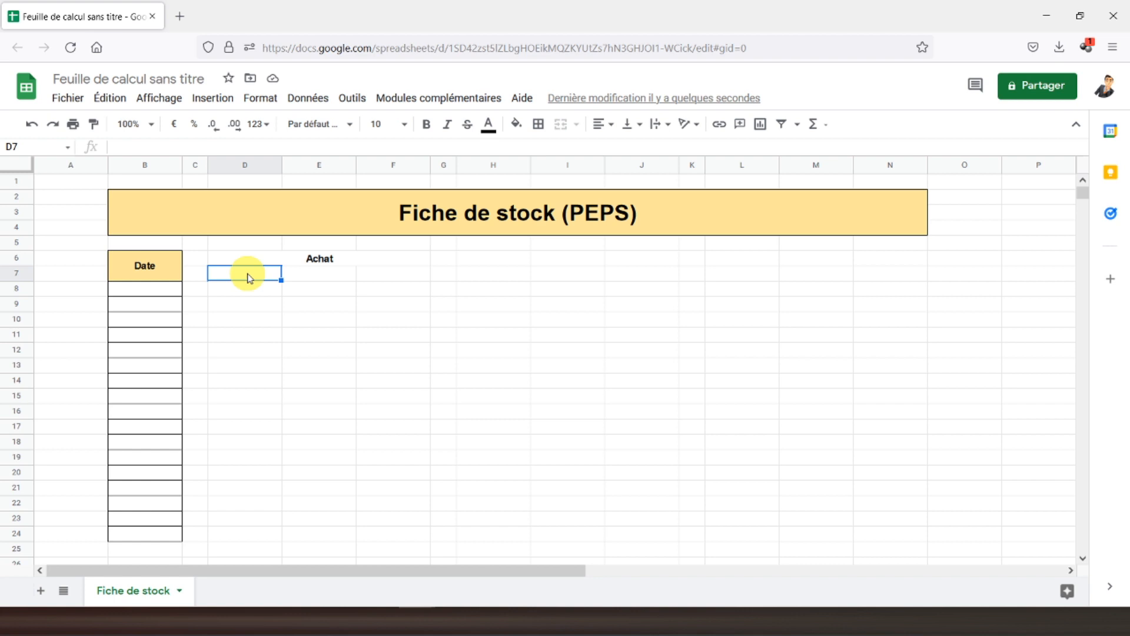
{"action": "type", "text": "Quantité"}
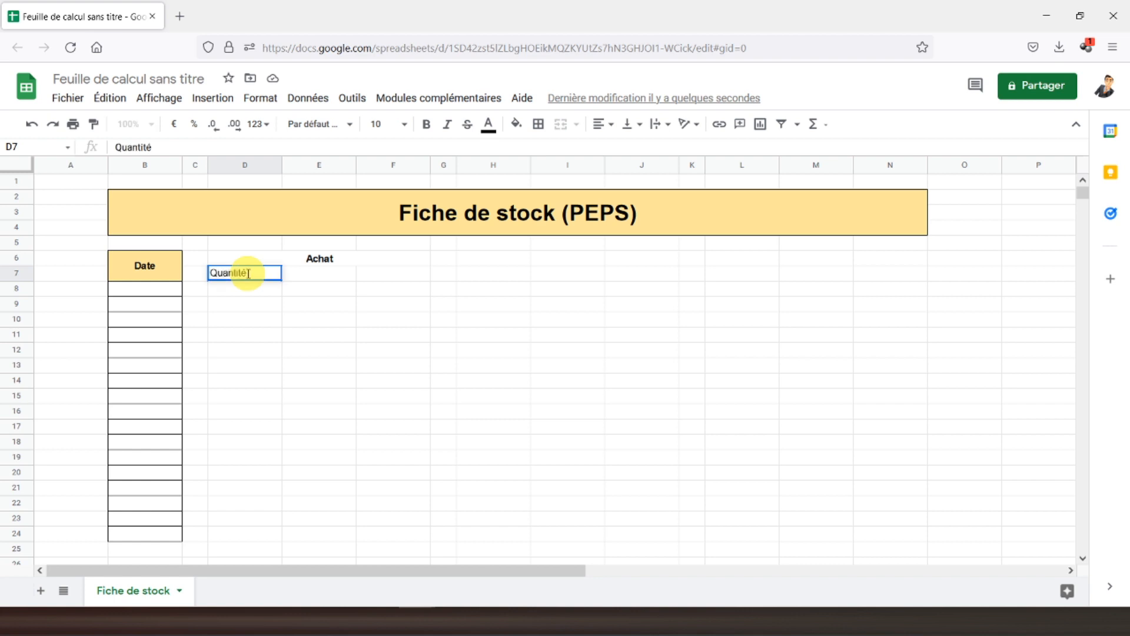
{"action": "key", "text": "Tab"}
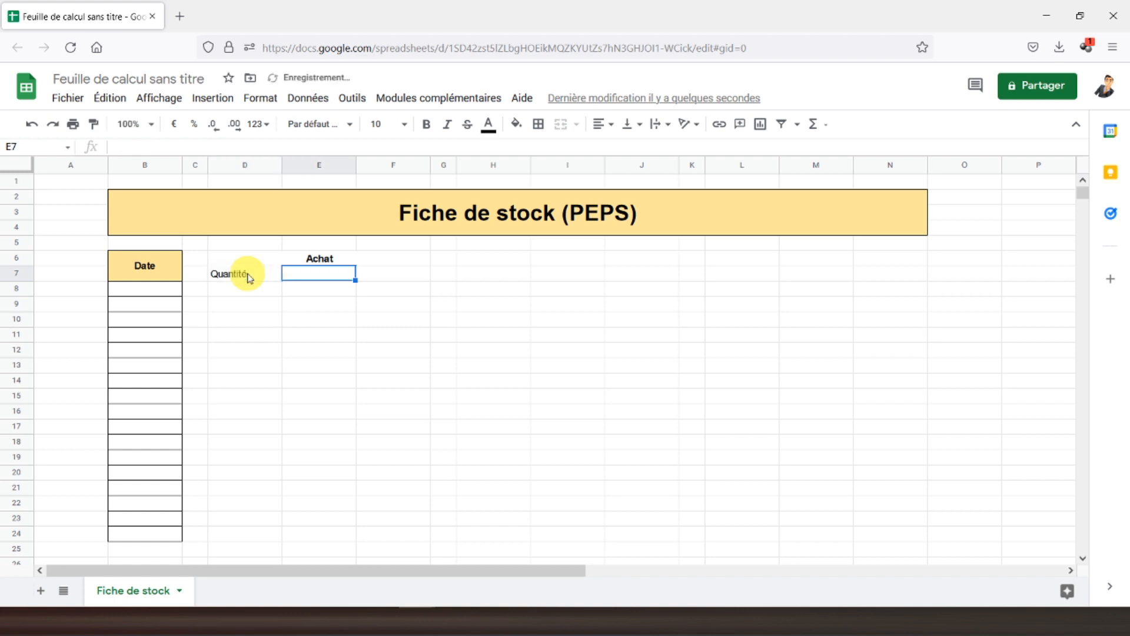
{"action": "type", "text": "Coût unitaire"}
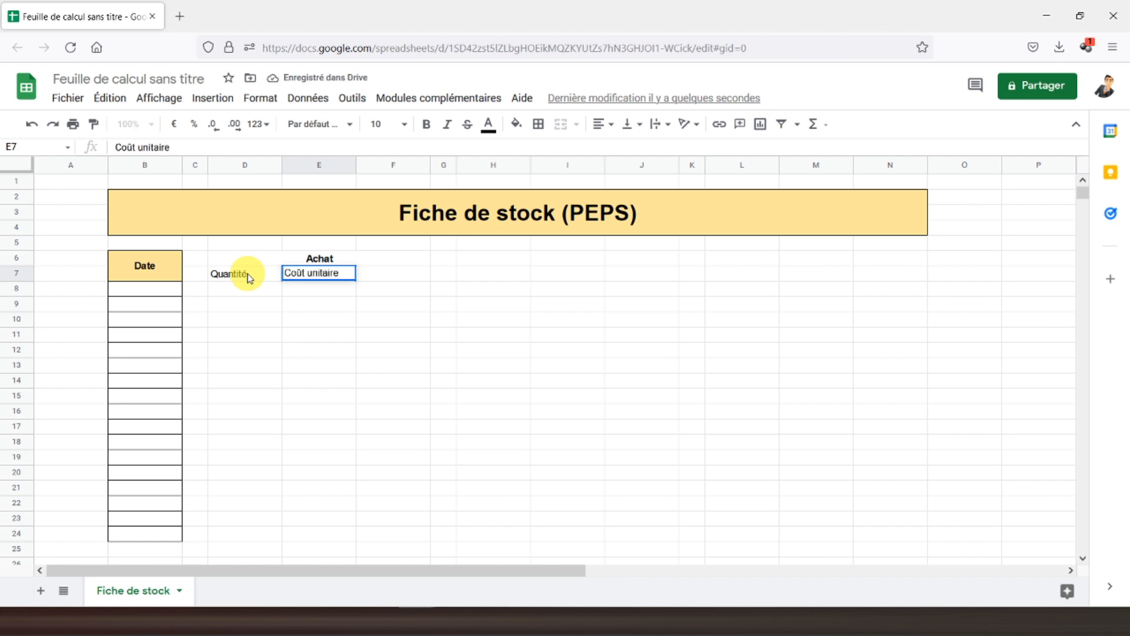
{"action": "key", "text": "Tab"}
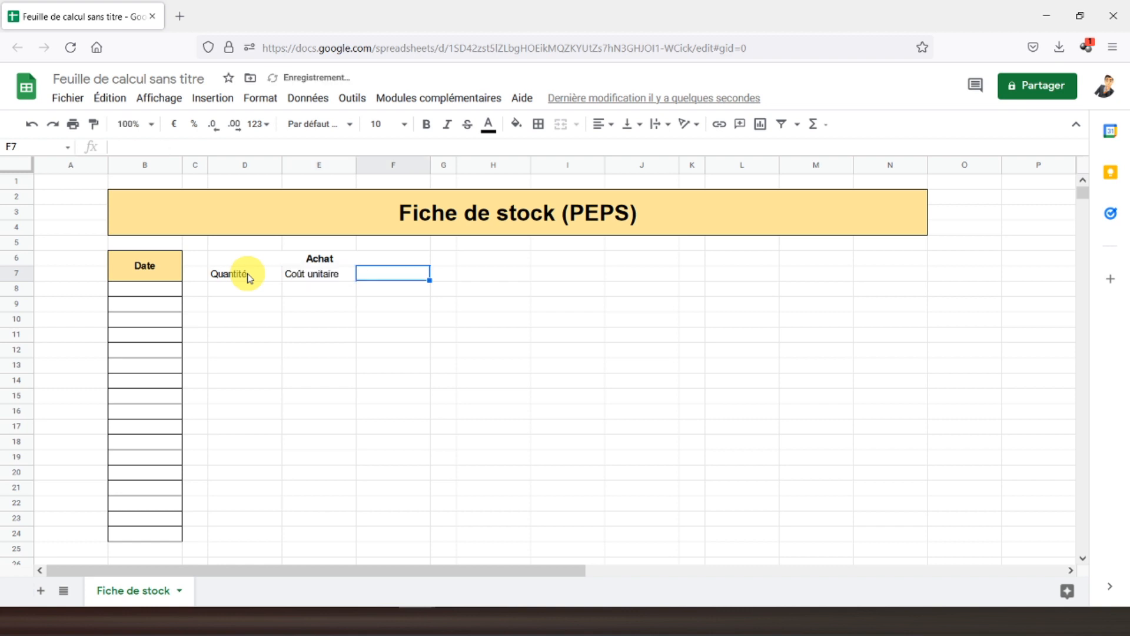
{"action": "type", "text": "Coût total"}
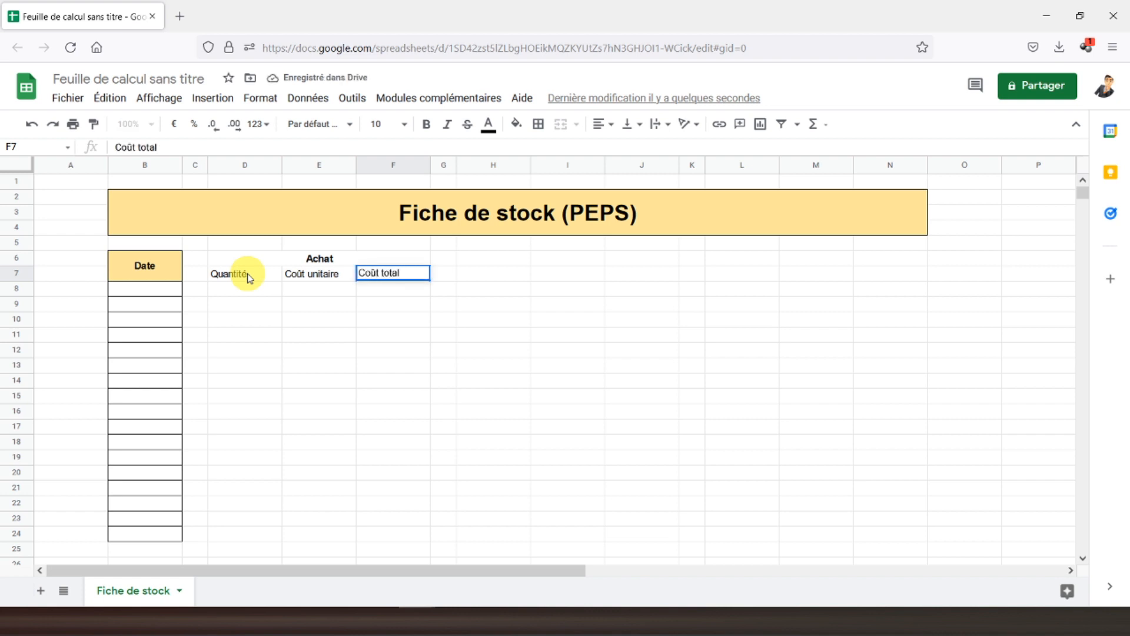
{"action": "key", "text": "Return"}
Make the subheadings in D7:F7 bold and centre them horizontally and vertically.
{"action": "left_click_drag", "start_coordinate": [247, 277], "coordinate": [396, 276]}
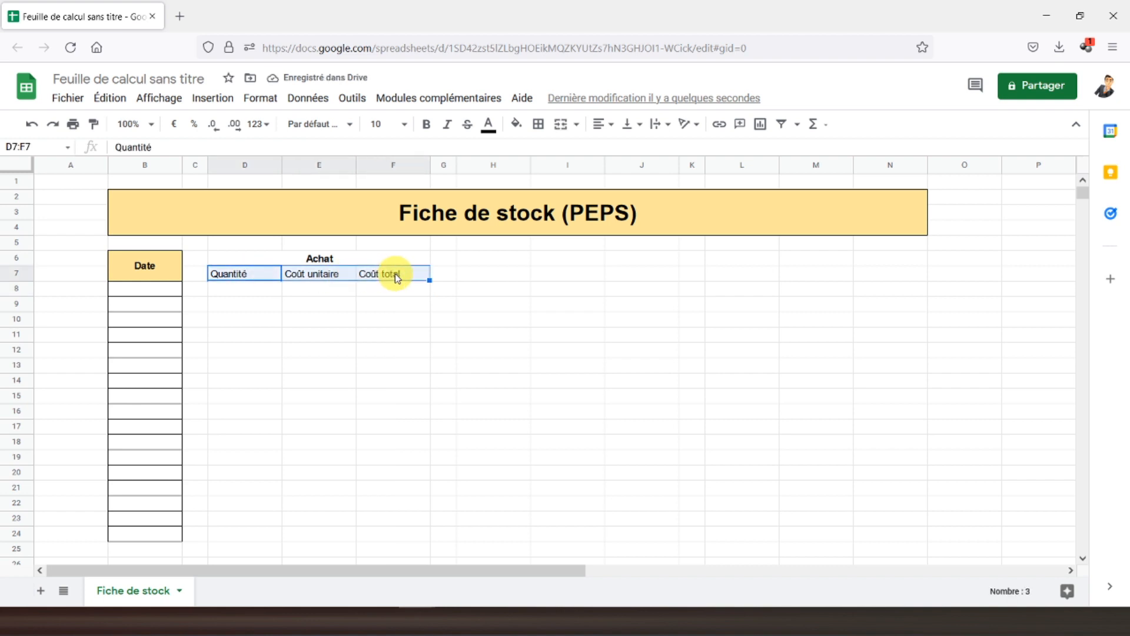
{"action": "left_click", "coordinate": [426, 125]}
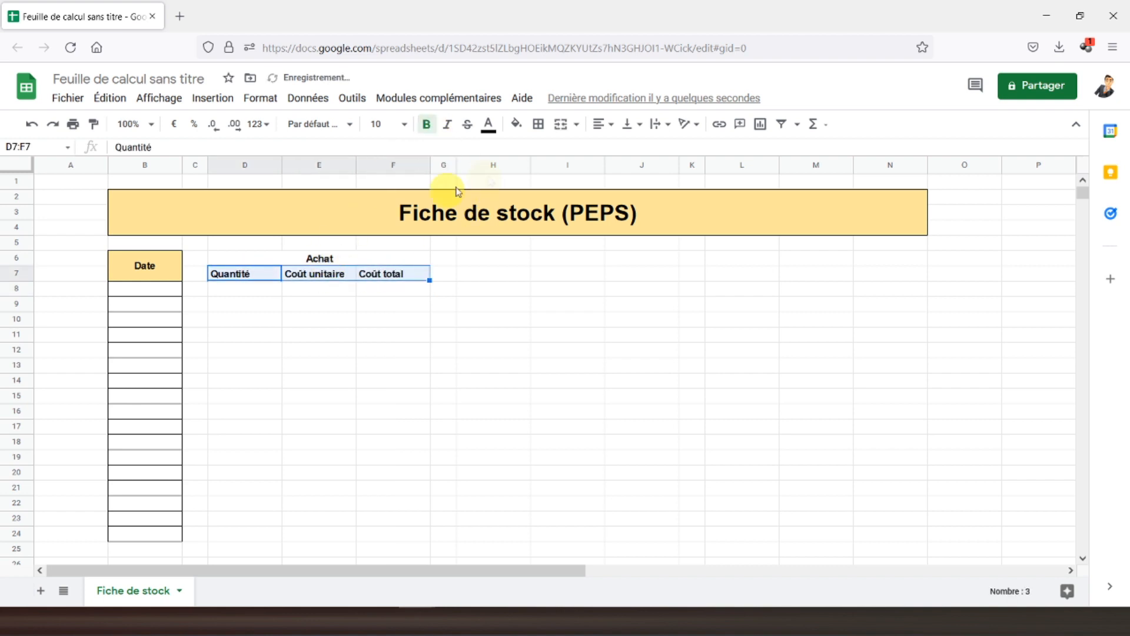
{"action": "left_click", "coordinate": [601, 124]}
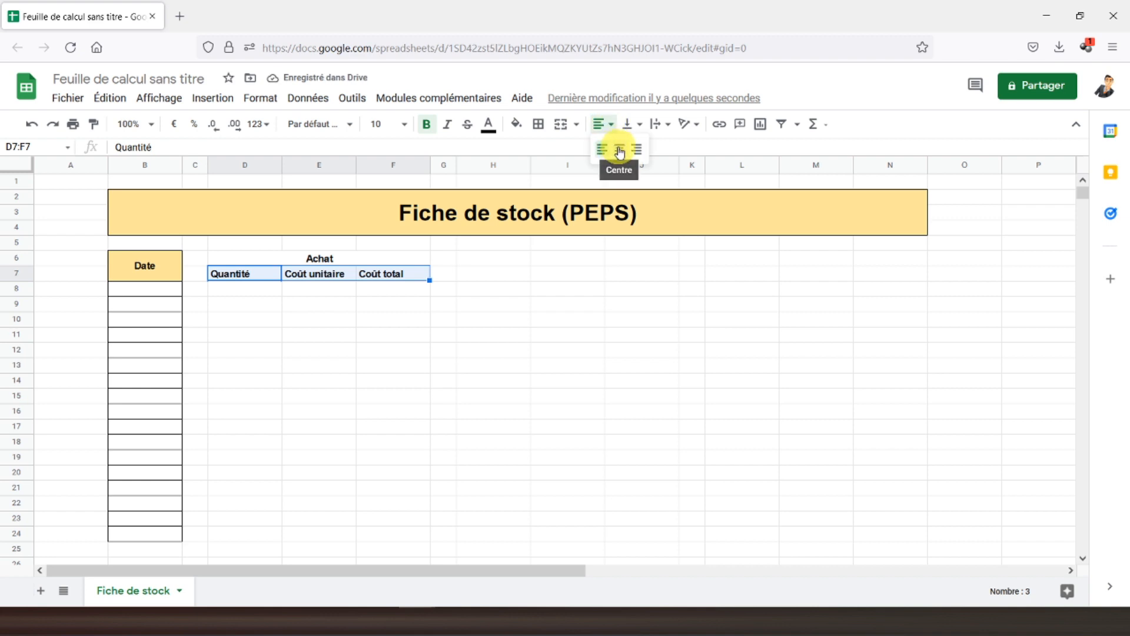
{"action": "left_click", "coordinate": [616, 150]}
{"action": "left_click", "coordinate": [631, 124]}
{"action": "left_click", "coordinate": [647, 154]}
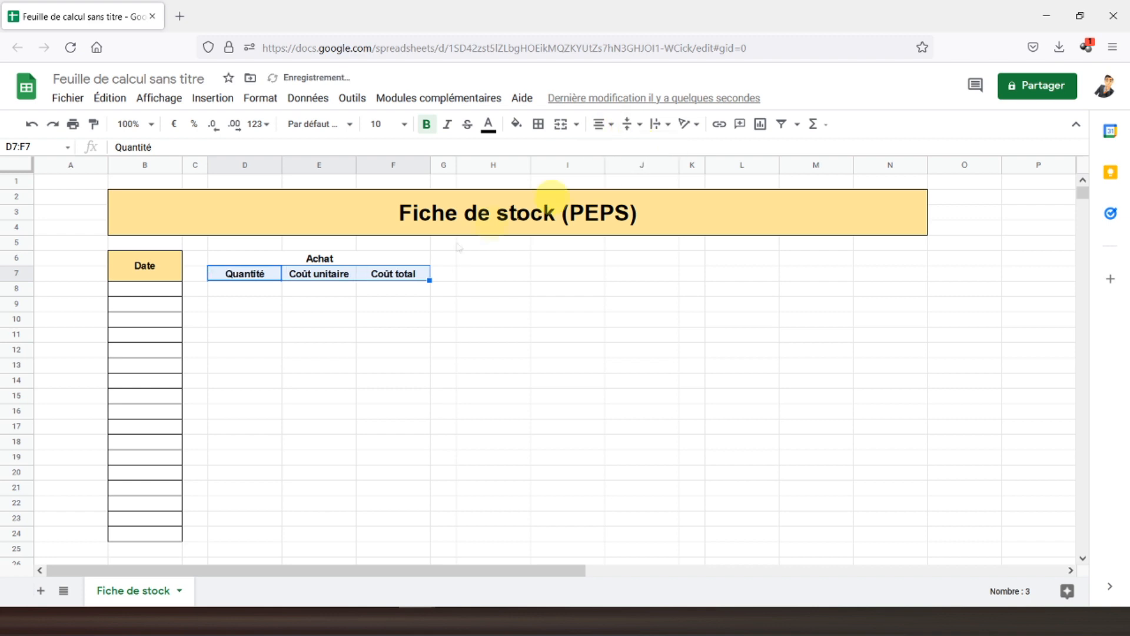
Fill the "Achat" header block D6:F7 with light yellow and apply all borders to it.
{"action": "left_click_drag", "start_coordinate": [306, 259], "coordinate": [316, 273]}
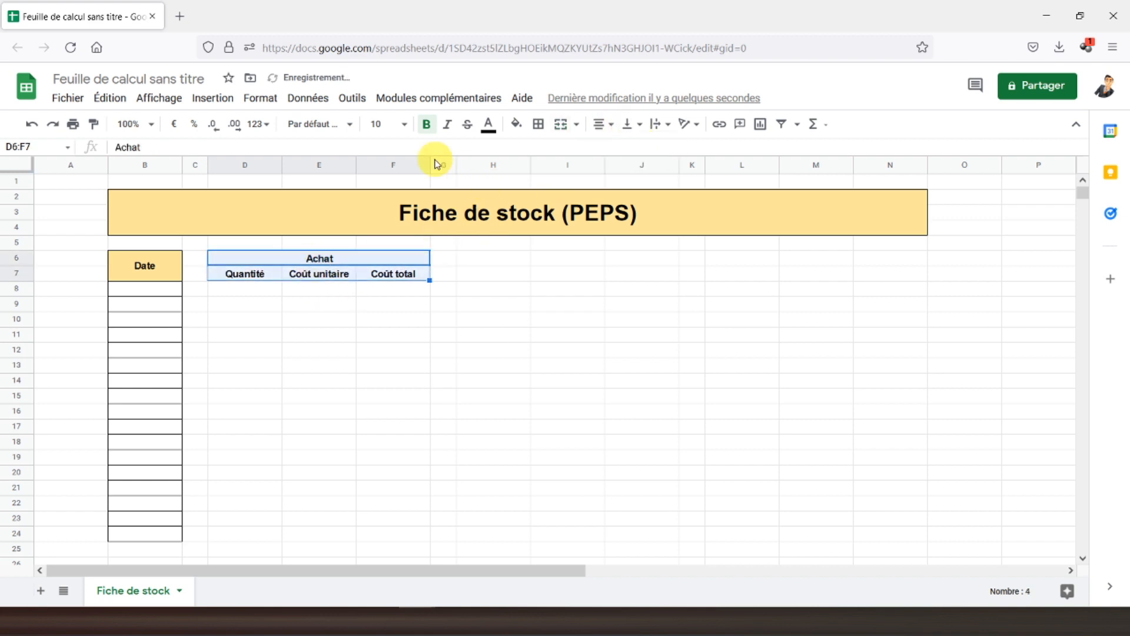
{"action": "left_click", "coordinate": [516, 124]}
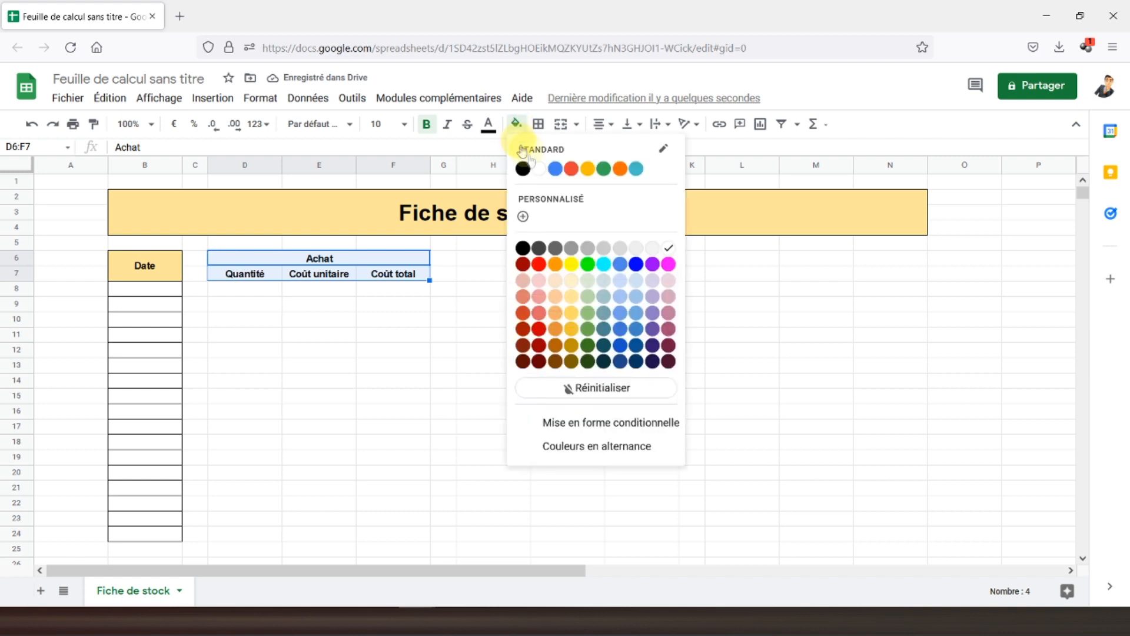
{"action": "left_click", "coordinate": [568, 297]}
{"action": "left_click", "coordinate": [538, 125]}
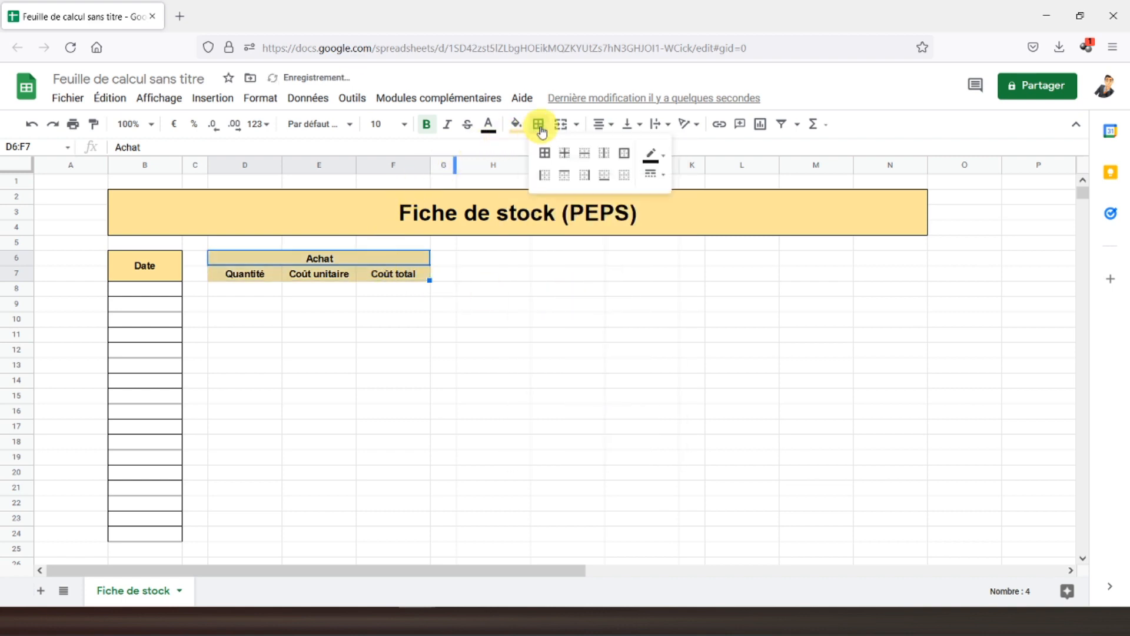
{"action": "left_click", "coordinate": [542, 153]}
{"action": "left_click", "coordinate": [246, 262]}
Apply all borders to the empty cells D8:F24 of the "Achat" table.
{"action": "left_click_drag", "start_coordinate": [241, 289], "coordinate": [370, 539]}
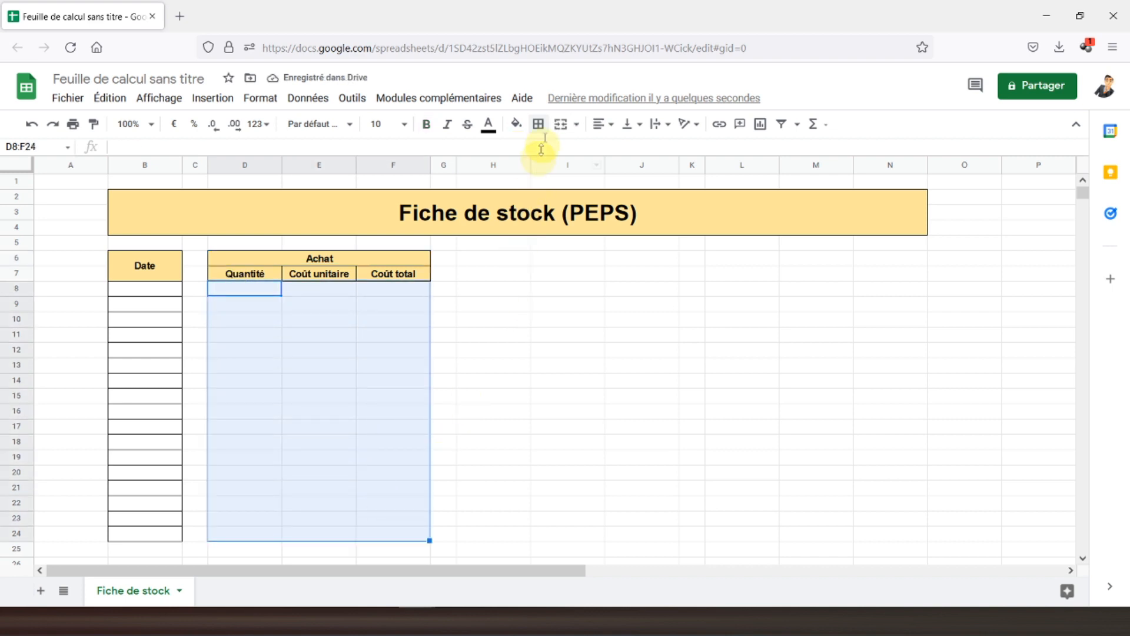
{"action": "left_click", "coordinate": [538, 124]}
{"action": "left_click", "coordinate": [545, 154]}
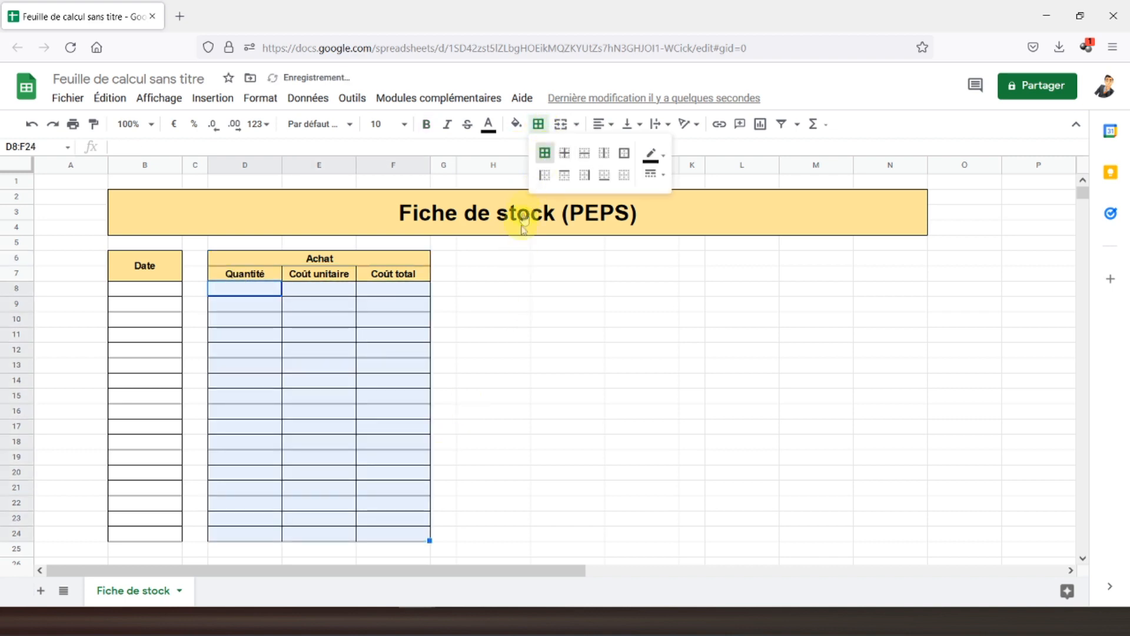
Copy the whole "Achat" table D6:F24 and paste the copy starting at H6.
{"action": "left_click", "coordinate": [257, 262]}
{"action": "left_click_drag", "start_coordinate": [258, 263], "coordinate": [285, 540]}
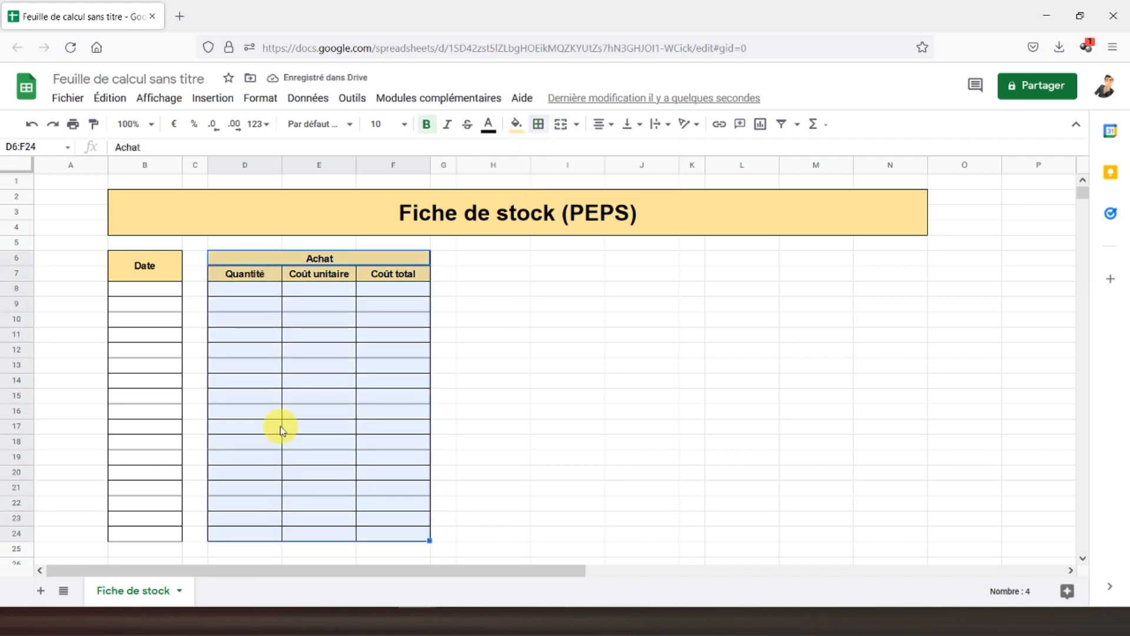
{"action": "key", "text": "ctrl+c"}
{"action": "left_click", "coordinate": [509, 259]}
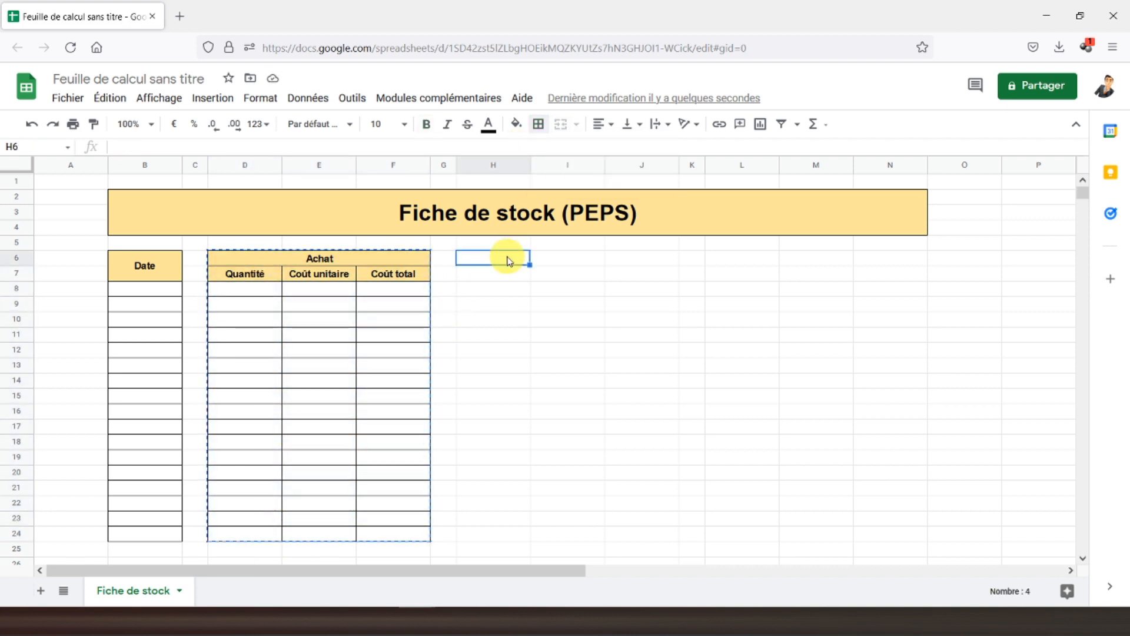
{"action": "key", "text": "ctrl+v"}
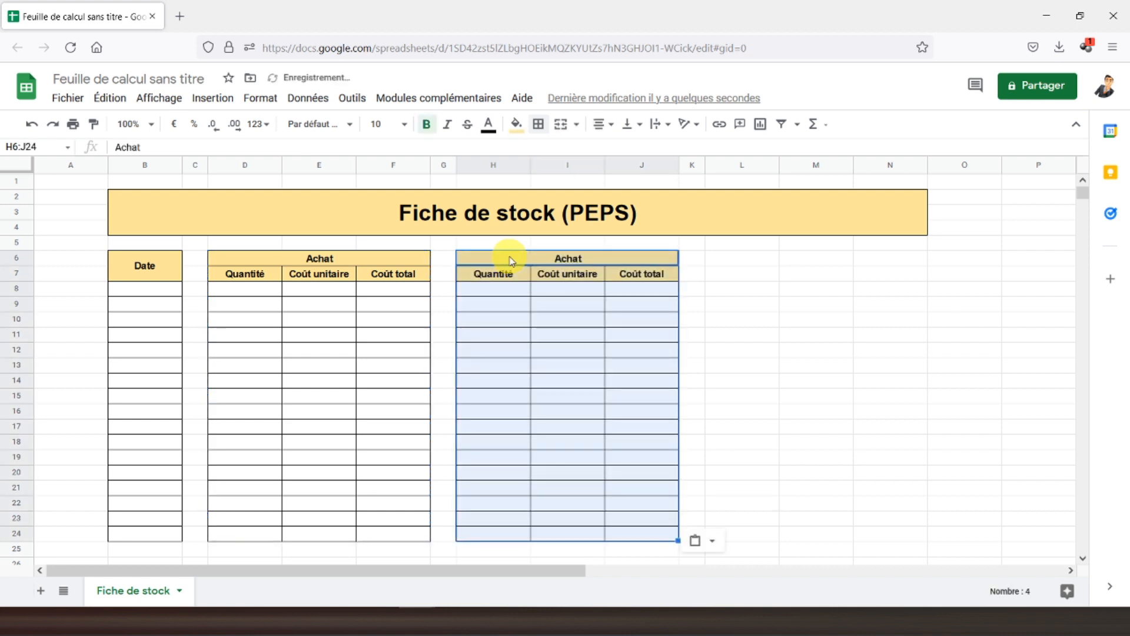
Change the copied table's main heading in H6:J6 to "Ventes".
{"action": "left_click", "coordinate": [511, 261]}
{"action": "type", "text": "Ventes"}
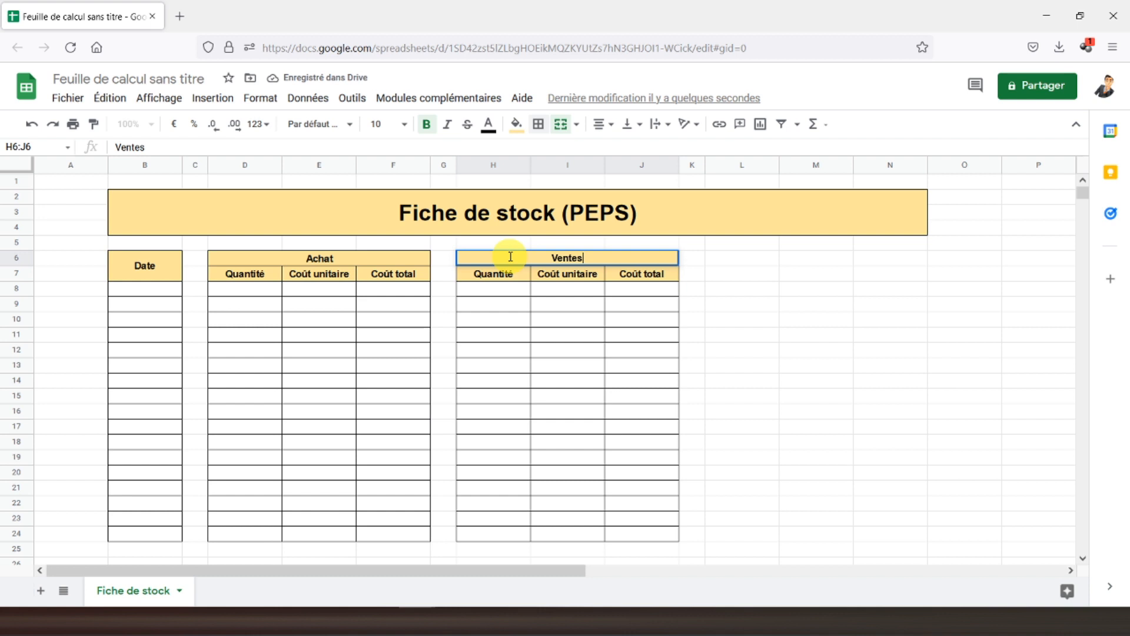
{"action": "key", "text": "Return"}
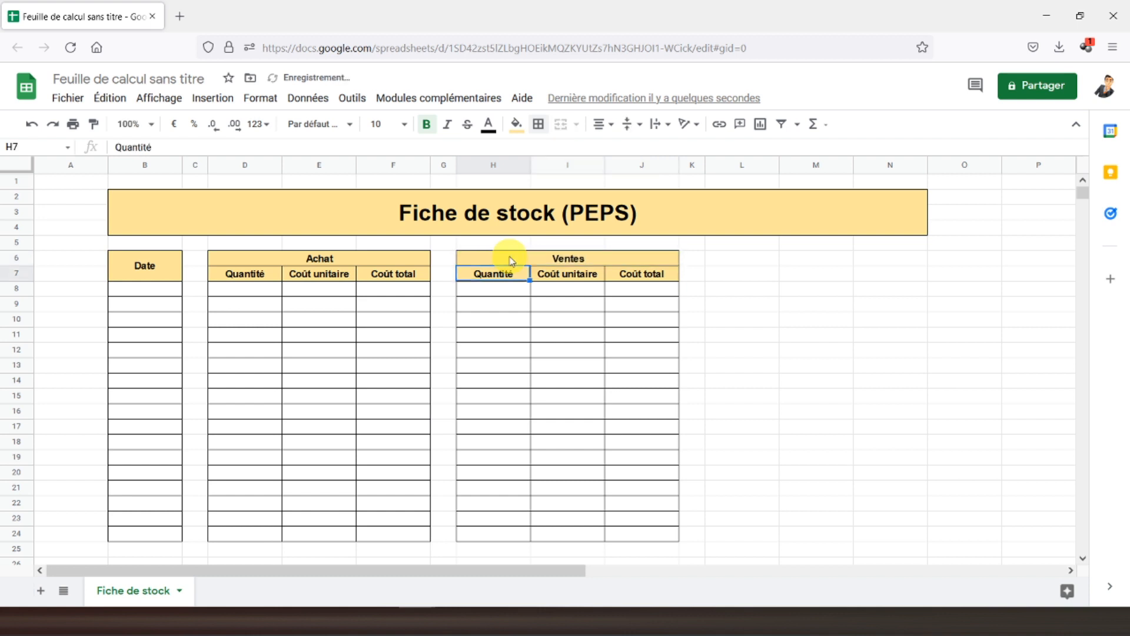
Change the first table's main heading in D6:F6 to "Achats".
{"action": "left_click", "coordinate": [396, 258]}
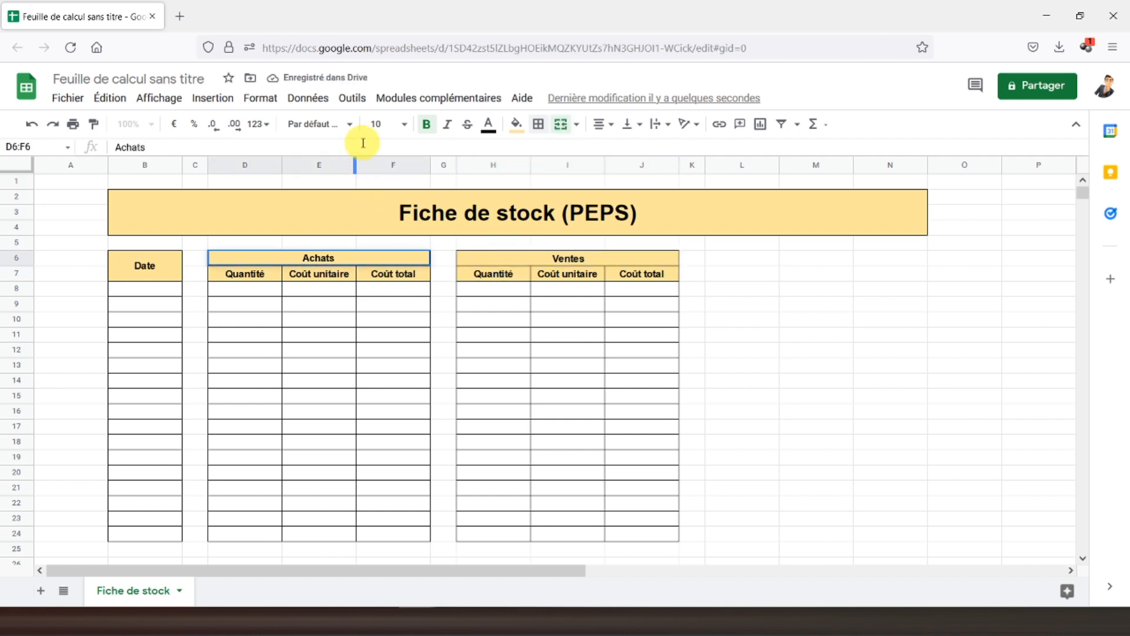
{"action": "key", "text": "Return"}
Copy the "Ventes" table H6:J24 to L6 and change the copy's main heading to "Montant".
{"action": "left_click_drag", "start_coordinate": [507, 259], "coordinate": [530, 536]}
{"action": "key", "text": "ctrl+c"}
{"action": "left_click", "coordinate": [753, 264]}
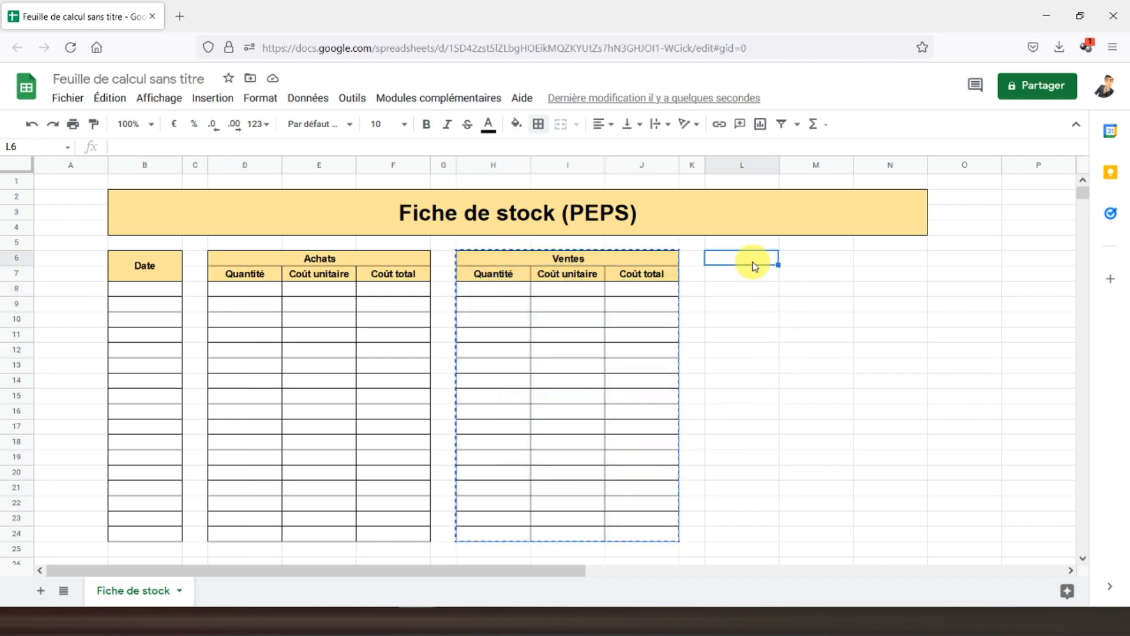
{"action": "key", "text": "ctrl+v"}
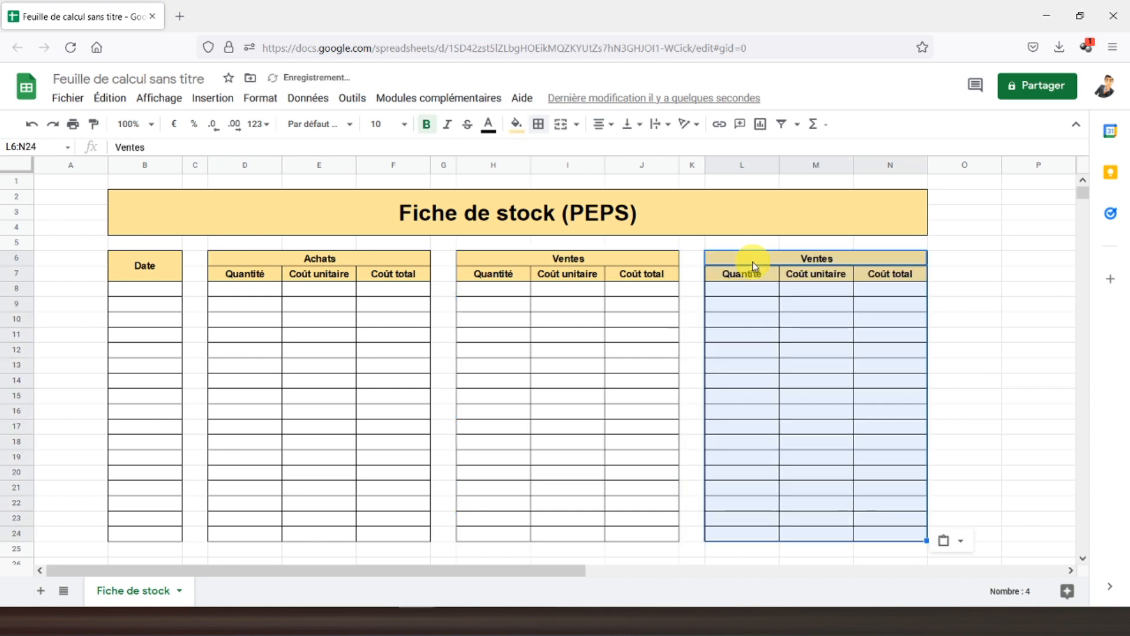
{"action": "type", "text": "Montant"}
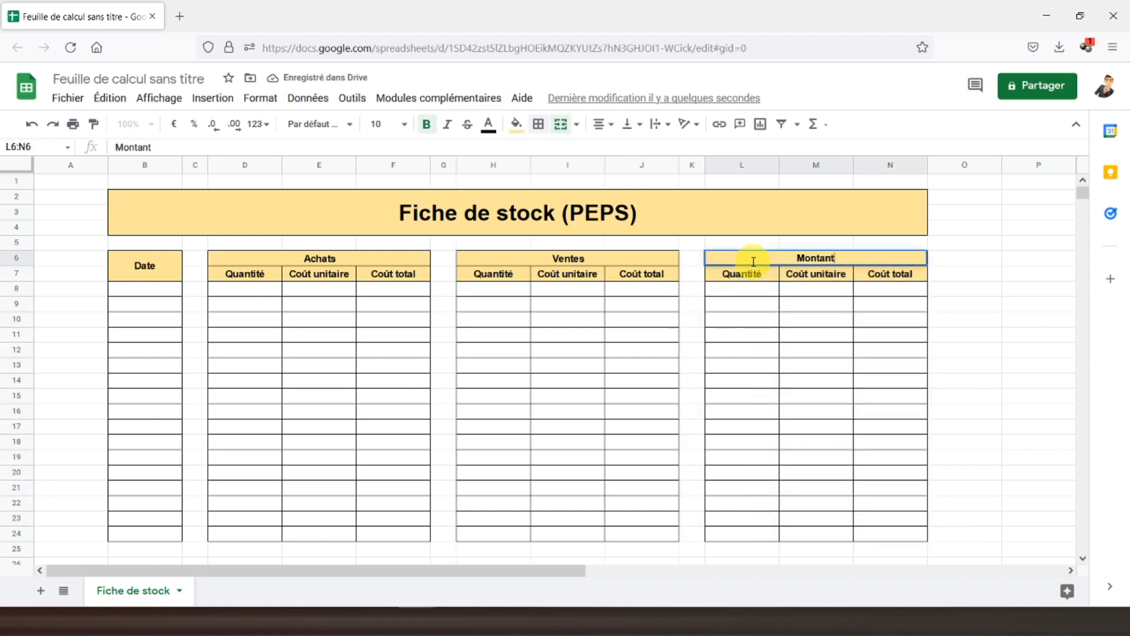
{"action": "key", "text": "Return"}
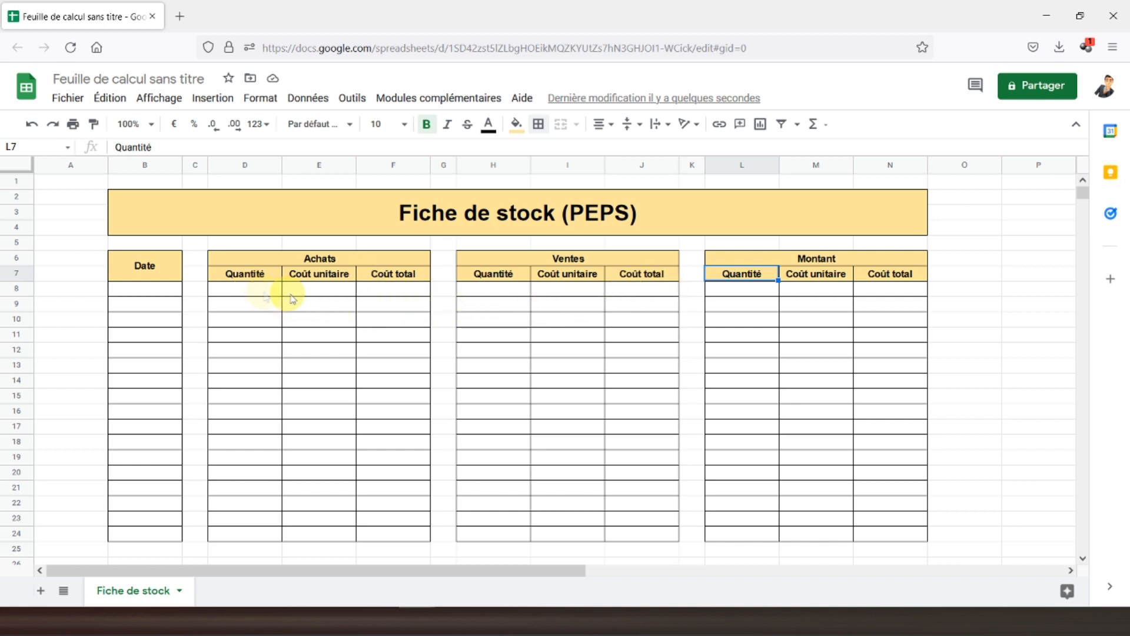
{"action": "left_click", "coordinate": [730, 287]}
{"action": "left_click", "coordinate": [809, 290]}
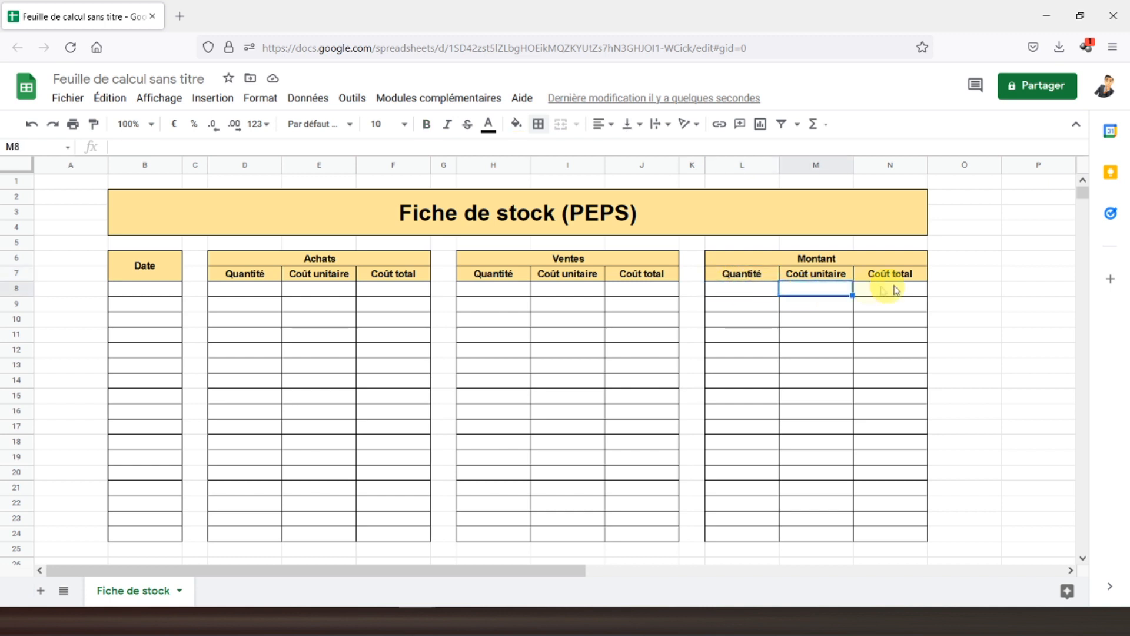
{"action": "left_click", "coordinate": [882, 291]}
{"action": "left_click", "coordinate": [764, 290]}
{"action": "left_click", "coordinate": [814, 292]}
{"action": "left_click", "coordinate": [885, 295]}
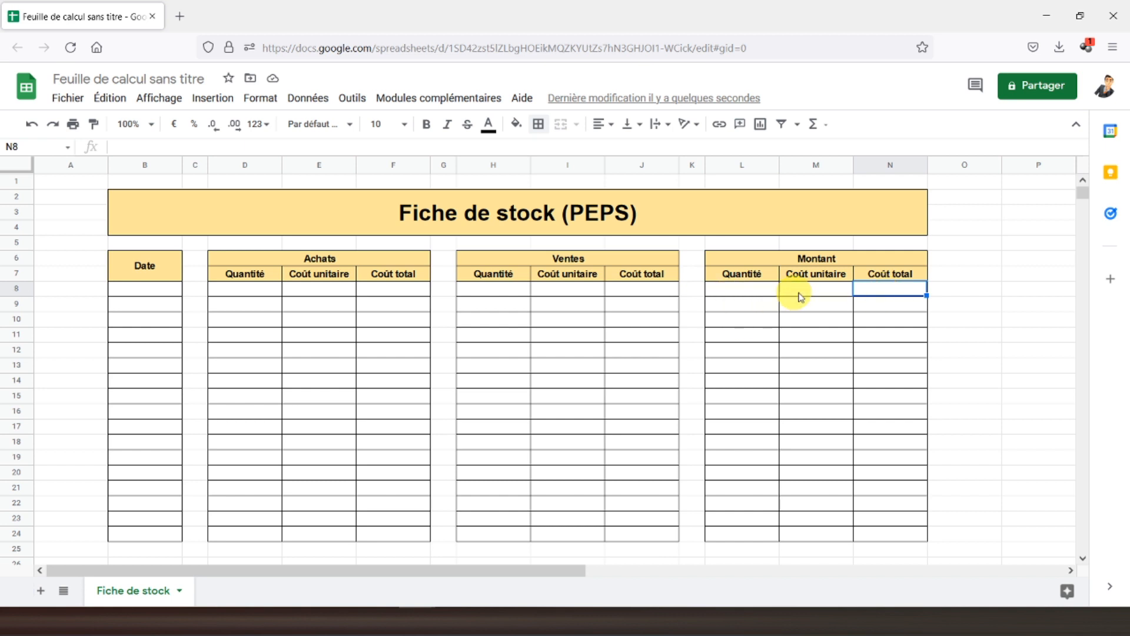
Fill the first empty rows of the "Achats" and "Ventes" tables, D8:F8 and H8:J8, with grey.
{"action": "left_click_drag", "start_coordinate": [233, 294], "coordinate": [386, 298]}
{"action": "left_click_drag", "start_coordinate": [495, 289], "coordinate": [629, 291]}
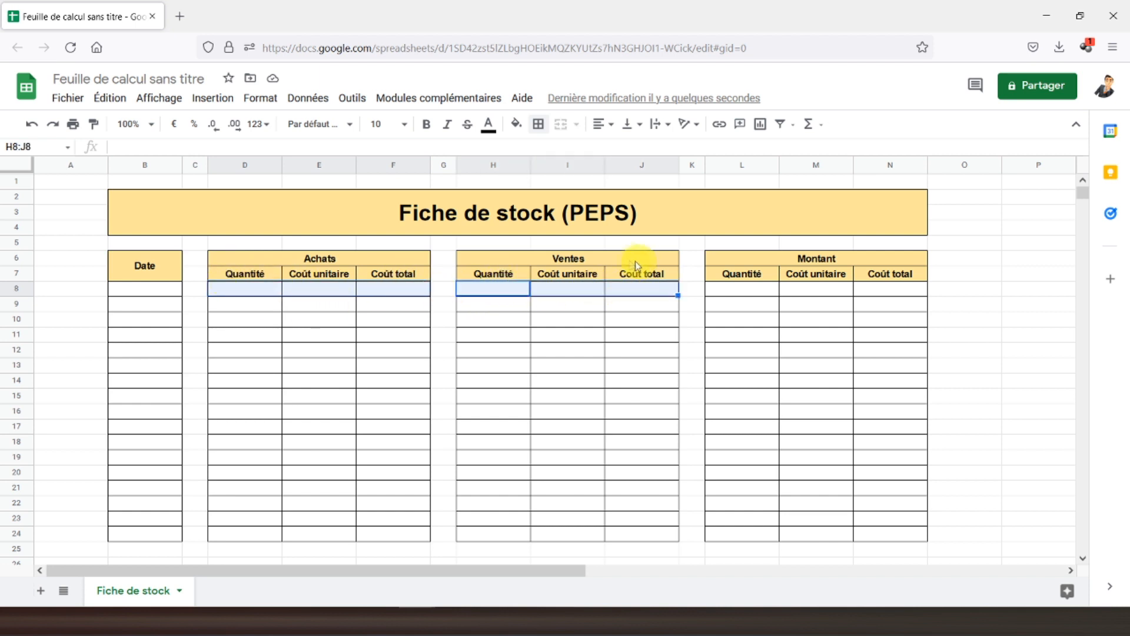
{"action": "left_click", "coordinate": [515, 124]}
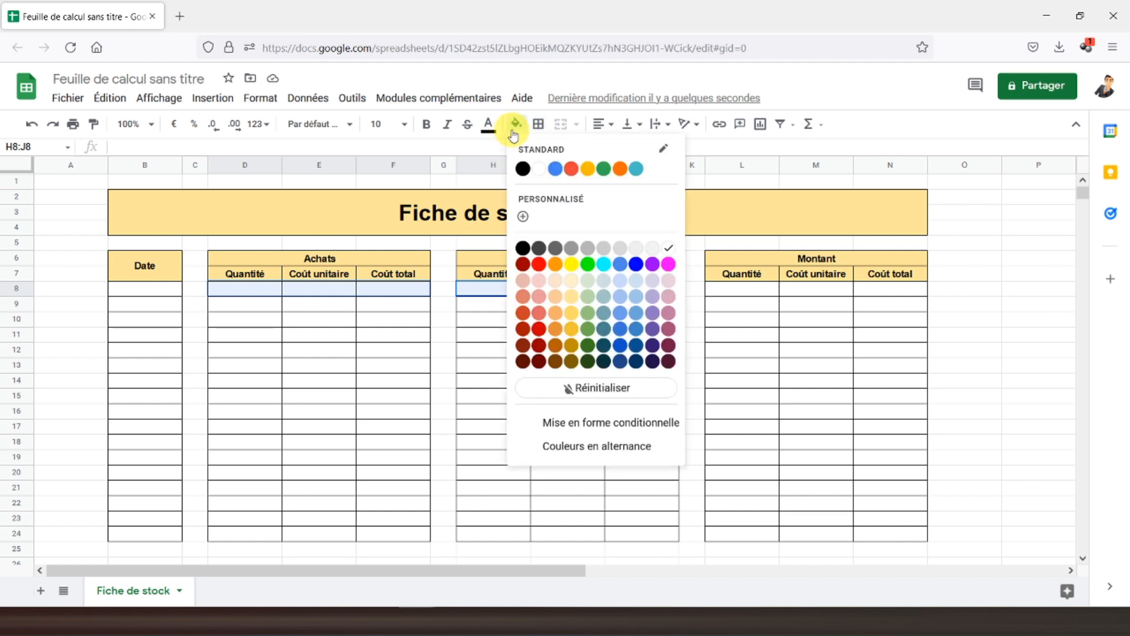
{"action": "left_click", "coordinate": [588, 249]}
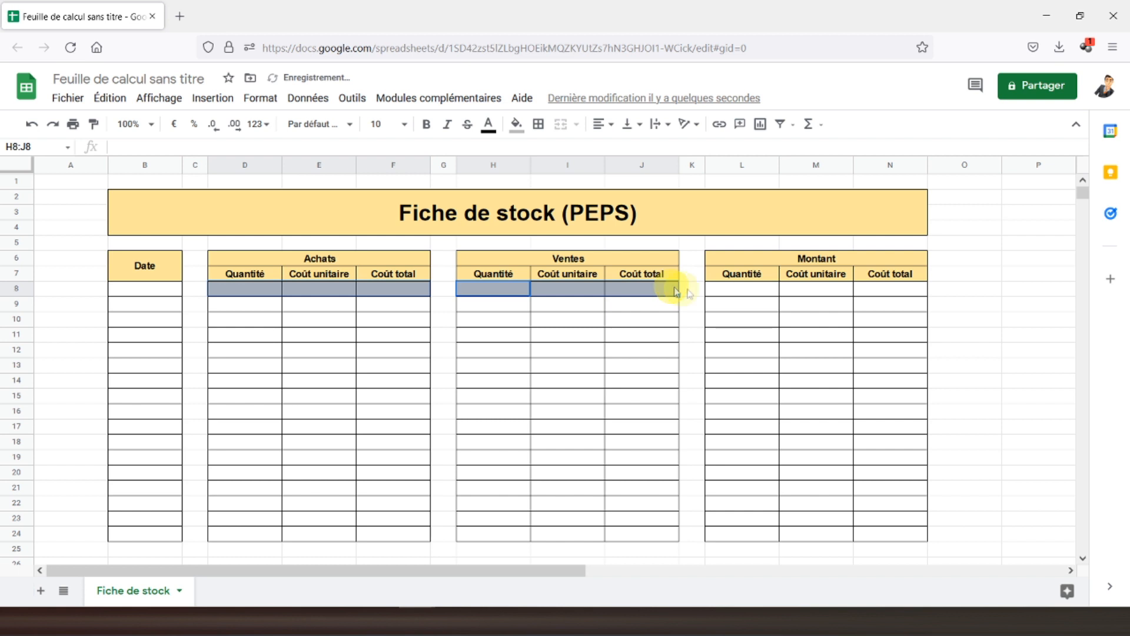
{"action": "left_click", "coordinate": [715, 290]}
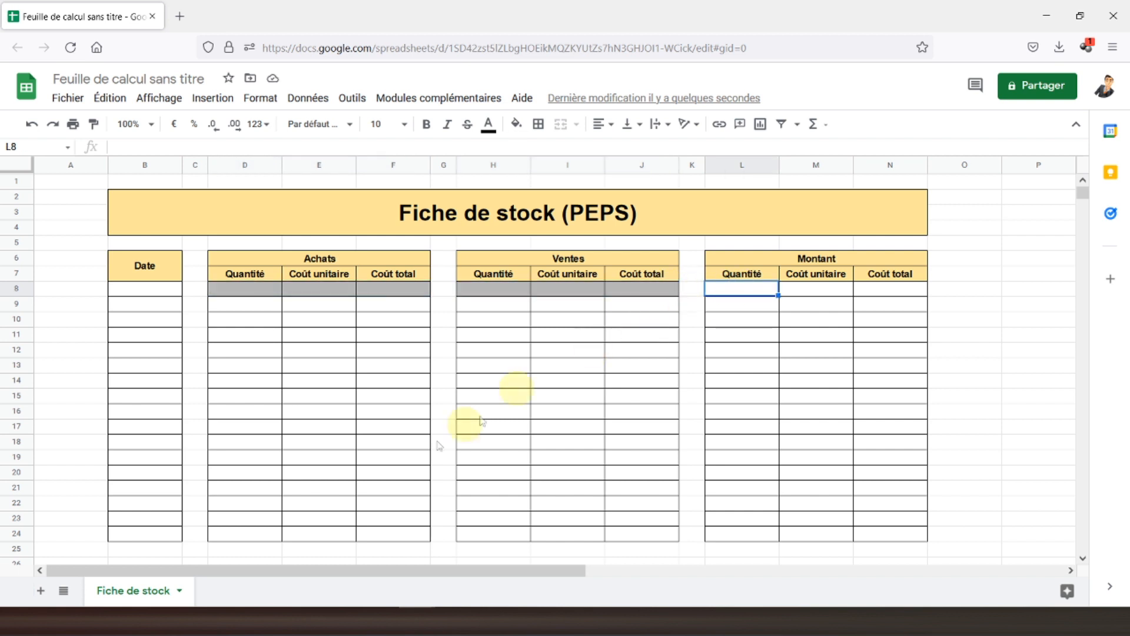
Apply outer borders to B26, D26:F26 and H26:J26 below the tables.
{"action": "scroll", "coordinate": [251, 453], "scroll_direction": "down", "scroll_amount": 2}
{"action": "left_click", "coordinate": [143, 470]}
{"action": "left_click", "coordinate": [144, 460]}
{"action": "left_click_drag", "start_coordinate": [239, 456], "coordinate": [623, 454]}
{"action": "left_click", "coordinate": [475, 458], "text": "ctrl"}
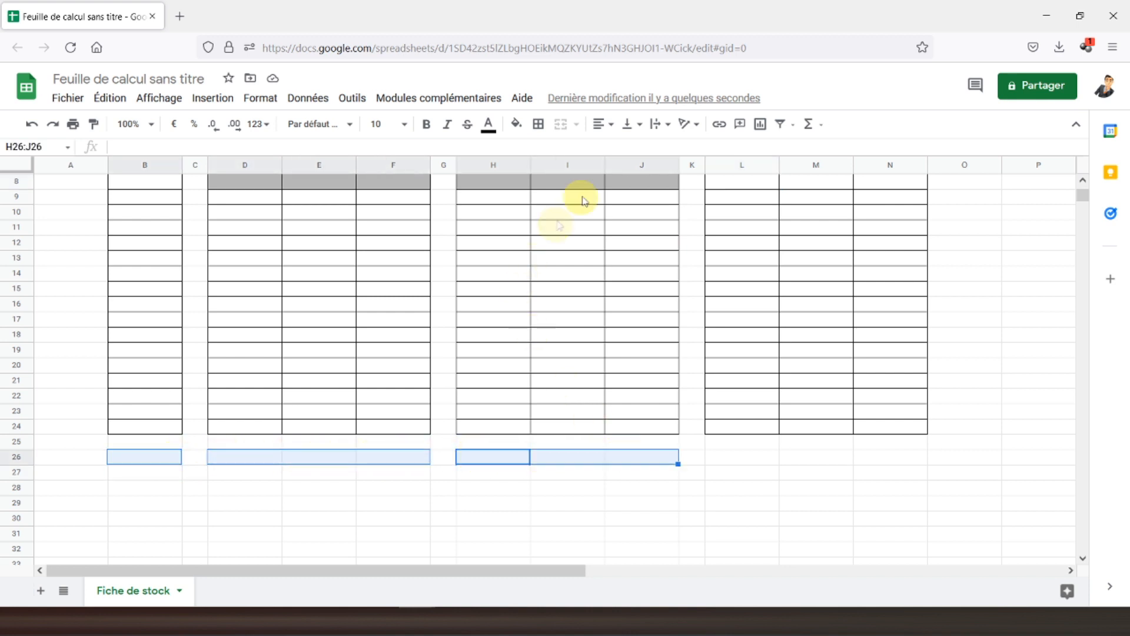
{"action": "left_click", "coordinate": [538, 124]}
{"action": "left_click", "coordinate": [624, 153]}
Enter the label "Total" in cell B26.
{"action": "left_click", "coordinate": [169, 459]}
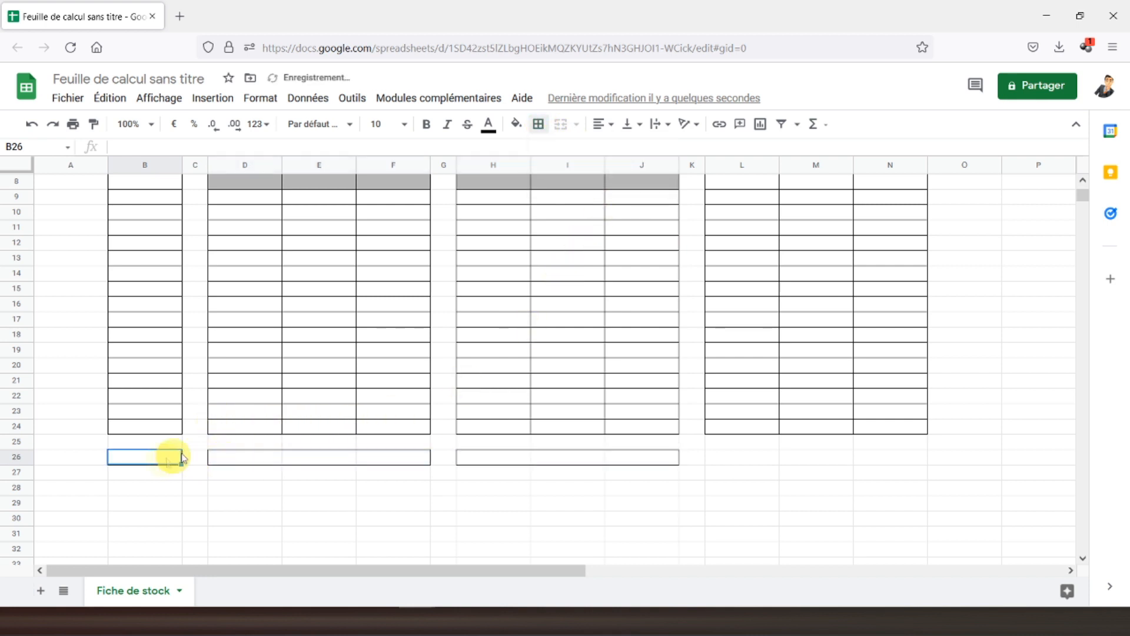
{"action": "type", "text": "T"}
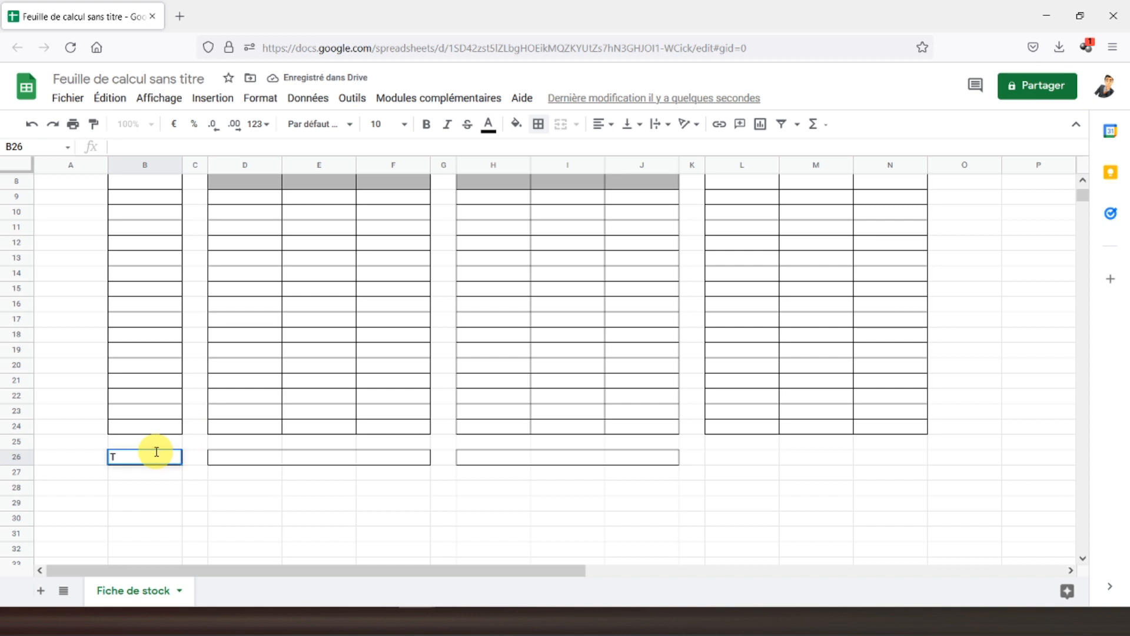
{"action": "key", "text": "Return"}
Format the "Total" cell B26 with a light yellow fill, centred alignment and bold text.
{"action": "left_click", "coordinate": [156, 451]}
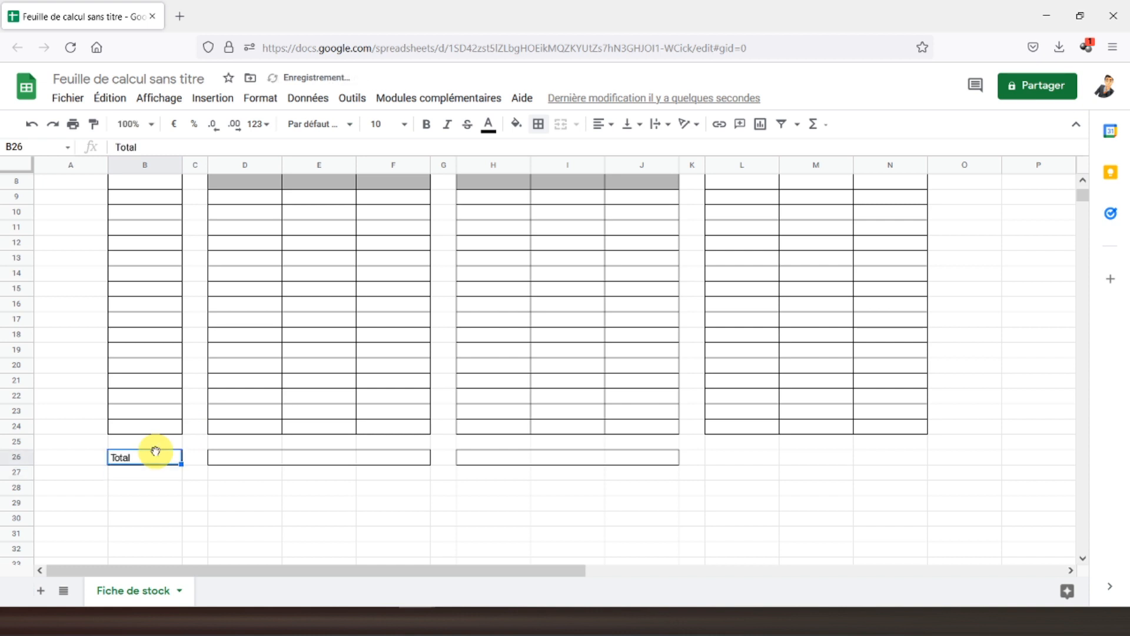
{"action": "left_click", "coordinate": [516, 124]}
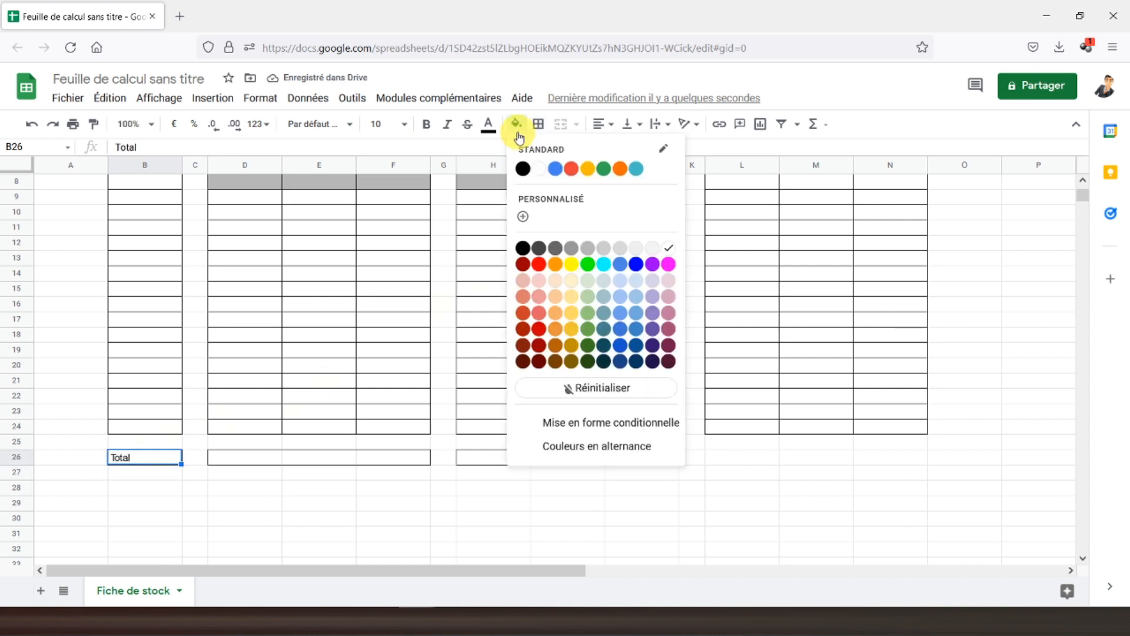
{"action": "left_click", "coordinate": [571, 296]}
{"action": "left_click", "coordinate": [606, 124]}
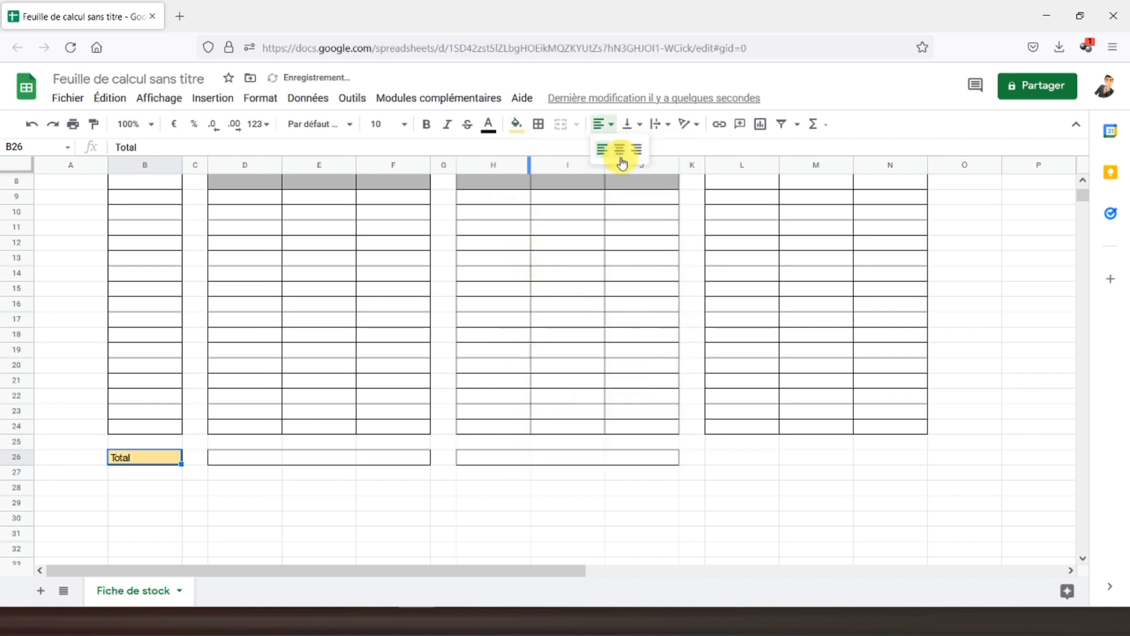
{"action": "left_click", "coordinate": [618, 152]}
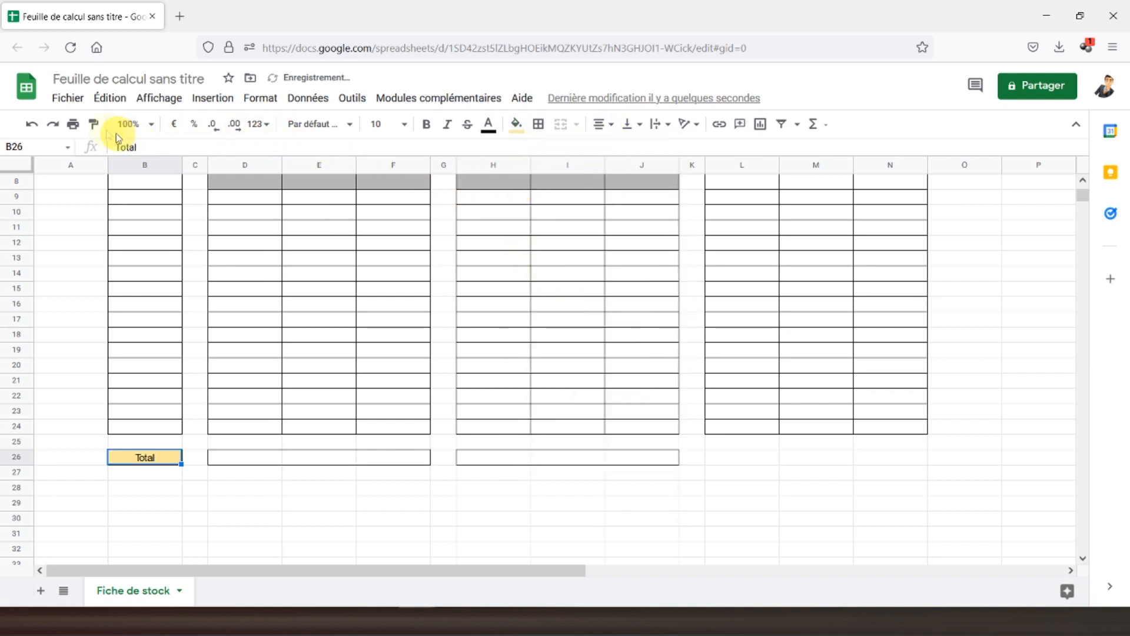
{"action": "left_click", "coordinate": [427, 125]}
{"action": "left_click", "coordinate": [162, 365]}
{"action": "scroll", "coordinate": [265, 447], "scroll_direction": "up", "scroll_amount": 3}
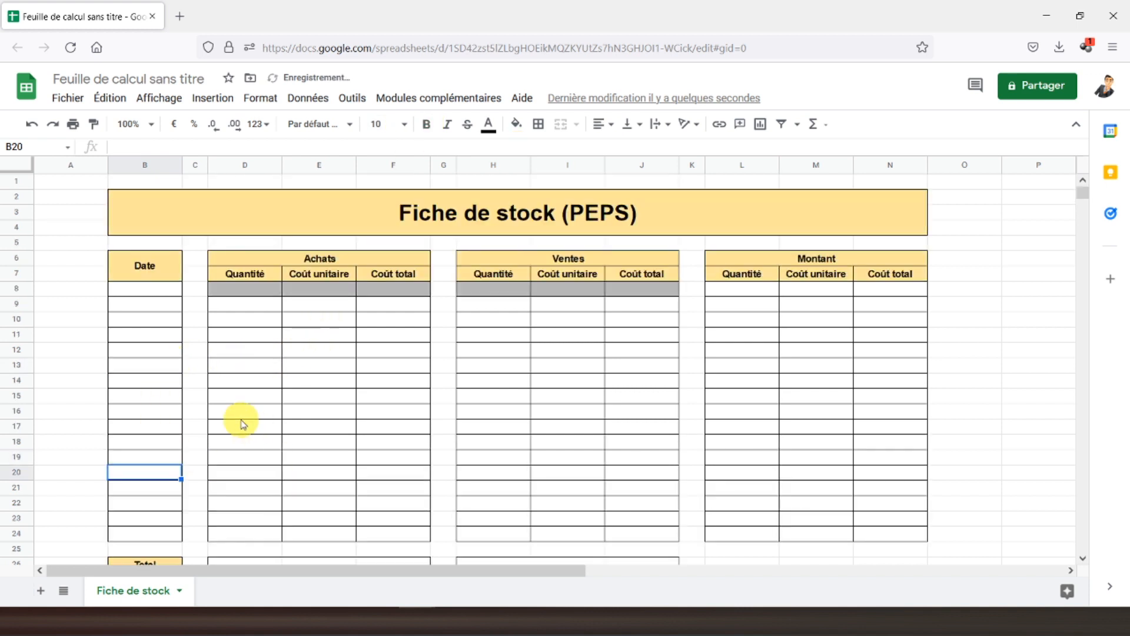
{"action": "left_click", "coordinate": [153, 290]}
{"action": "left_click", "coordinate": [728, 288]}
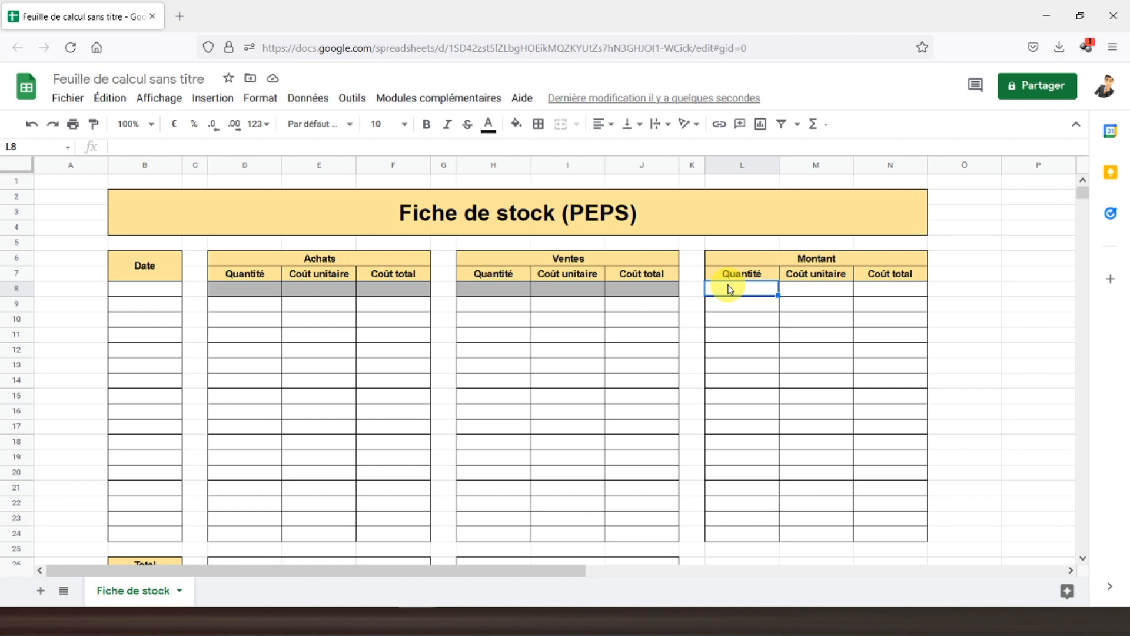
{"action": "left_click", "coordinate": [119, 293]}
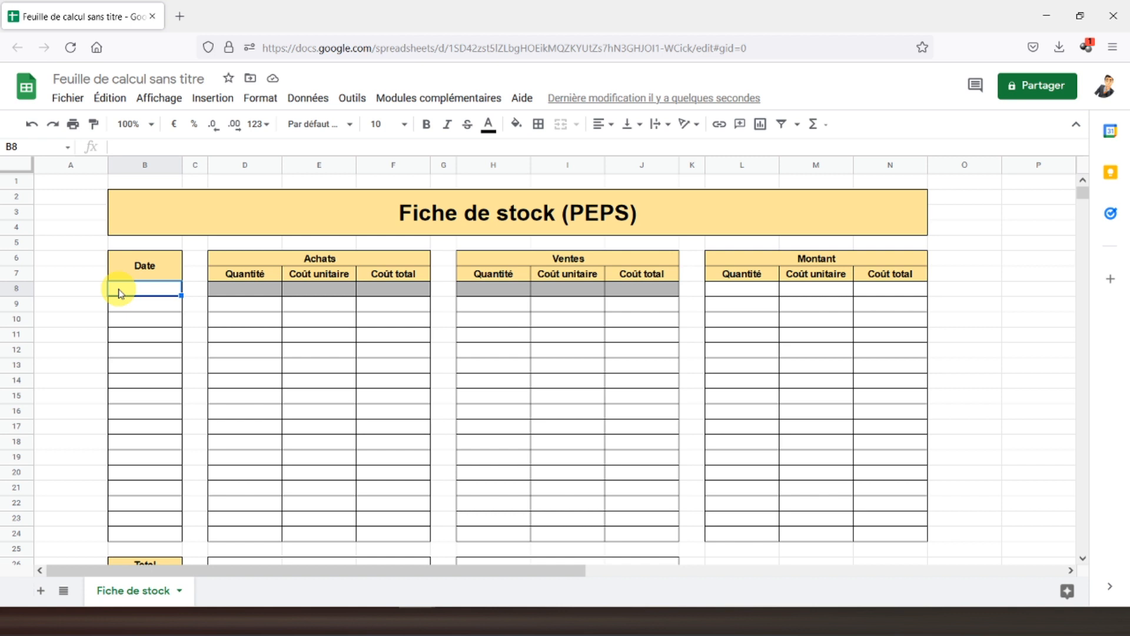
{"action": "left_click", "coordinate": [89, 294]}
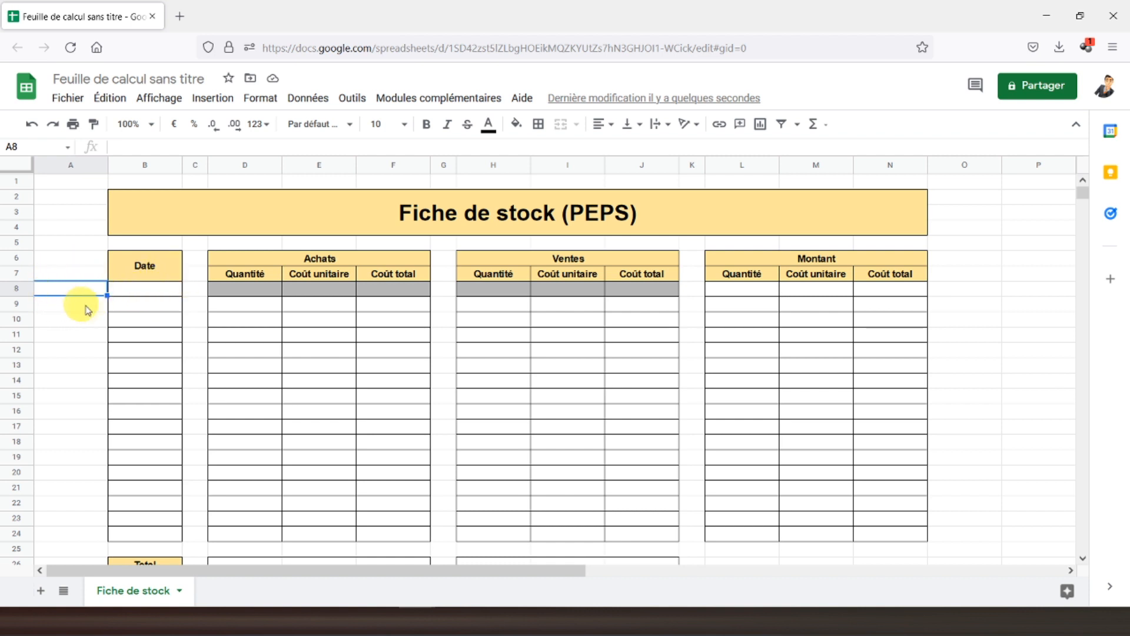
{"action": "left_click", "coordinate": [140, 293]}
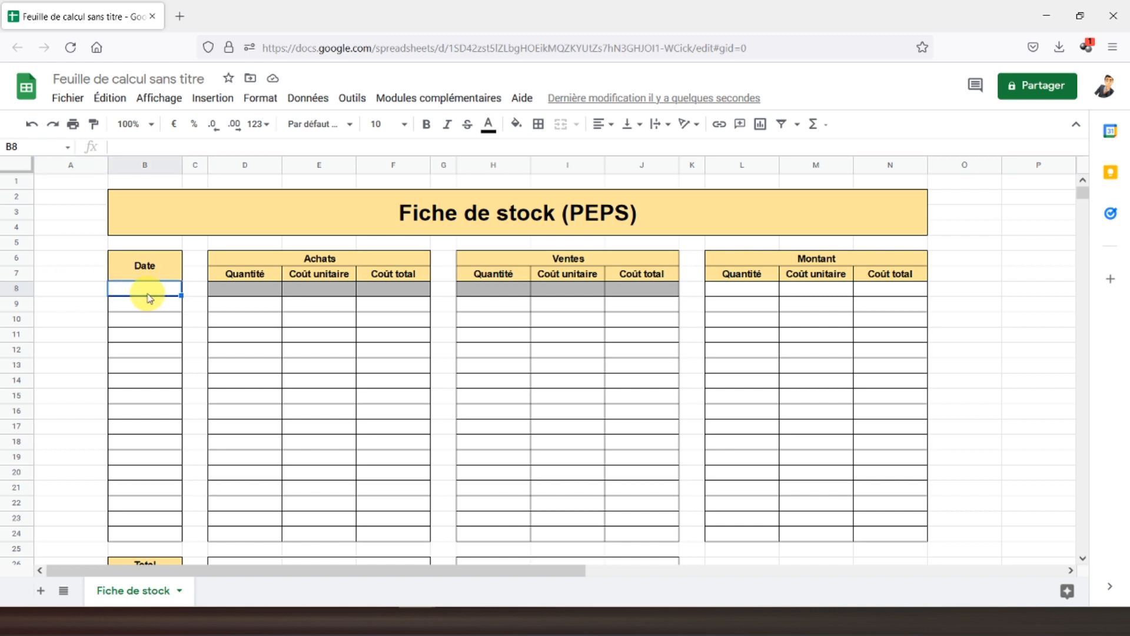
{"action": "left_click", "coordinate": [85, 311]}
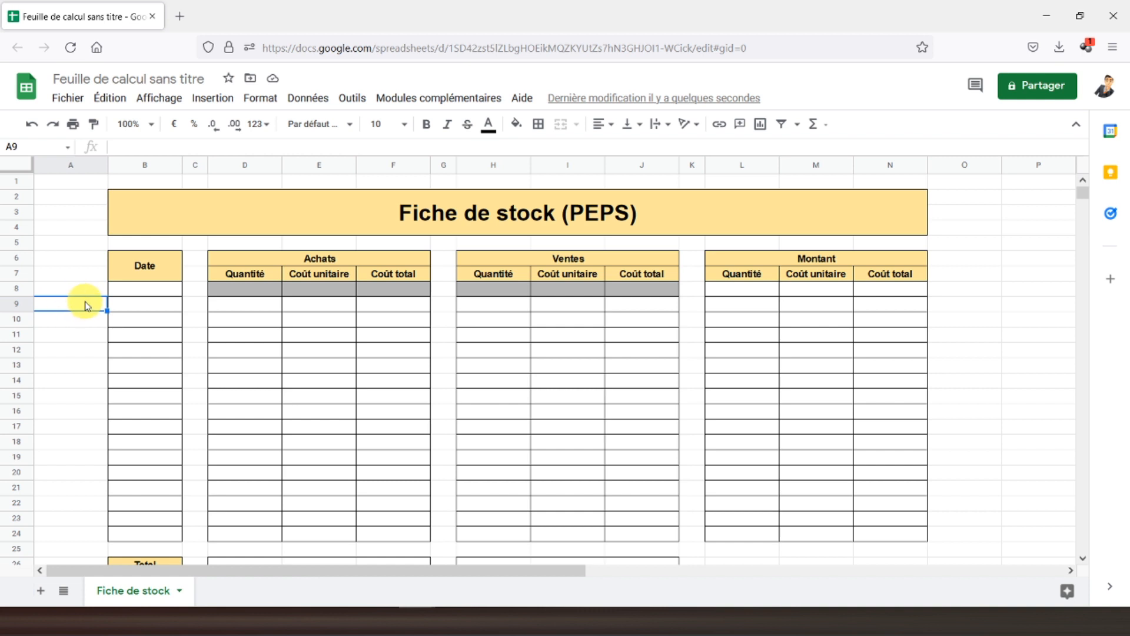
{"action": "left_click", "coordinate": [120, 304]}
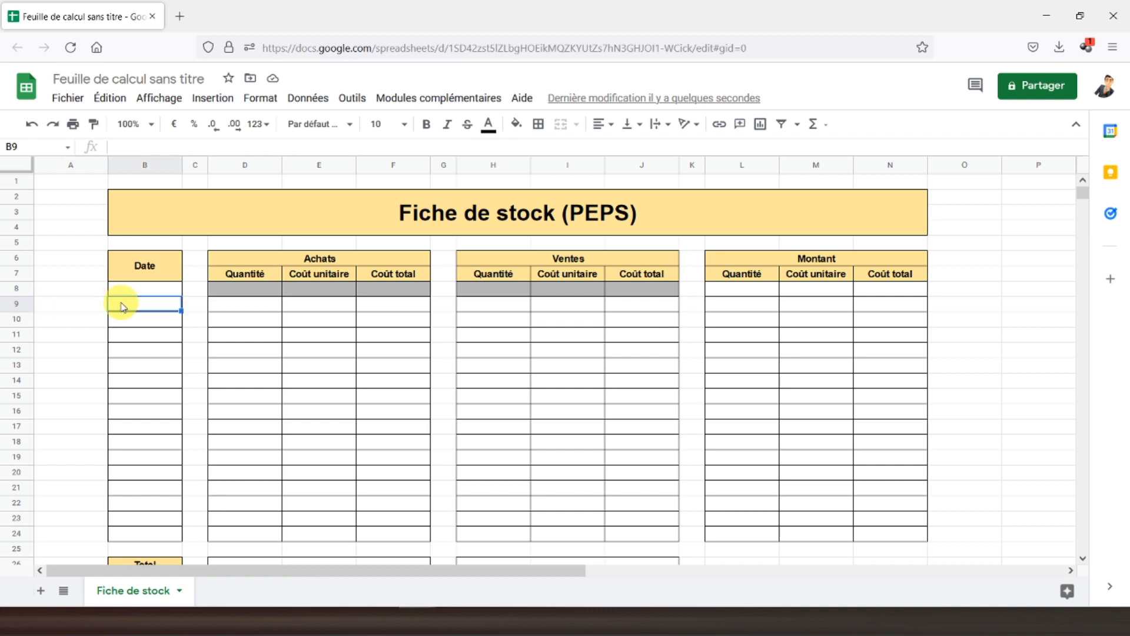
Enter the formula =si(B8="";"A remplir =>";"") in cell A8.
{"action": "left_click", "coordinate": [70, 292]}
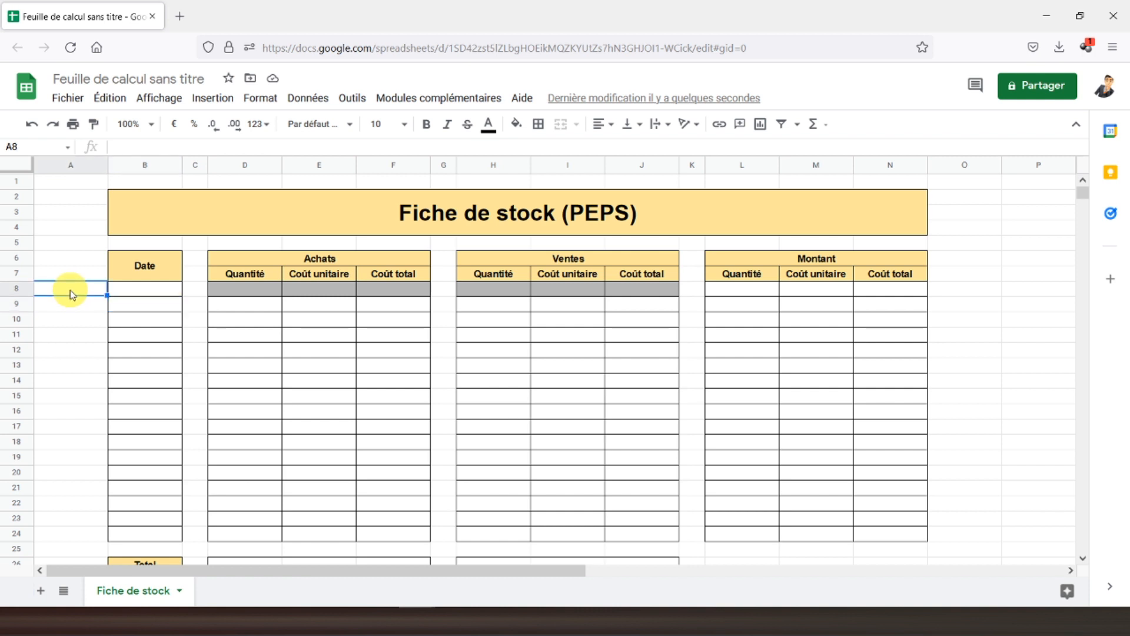
{"action": "type", "text": "=si("}
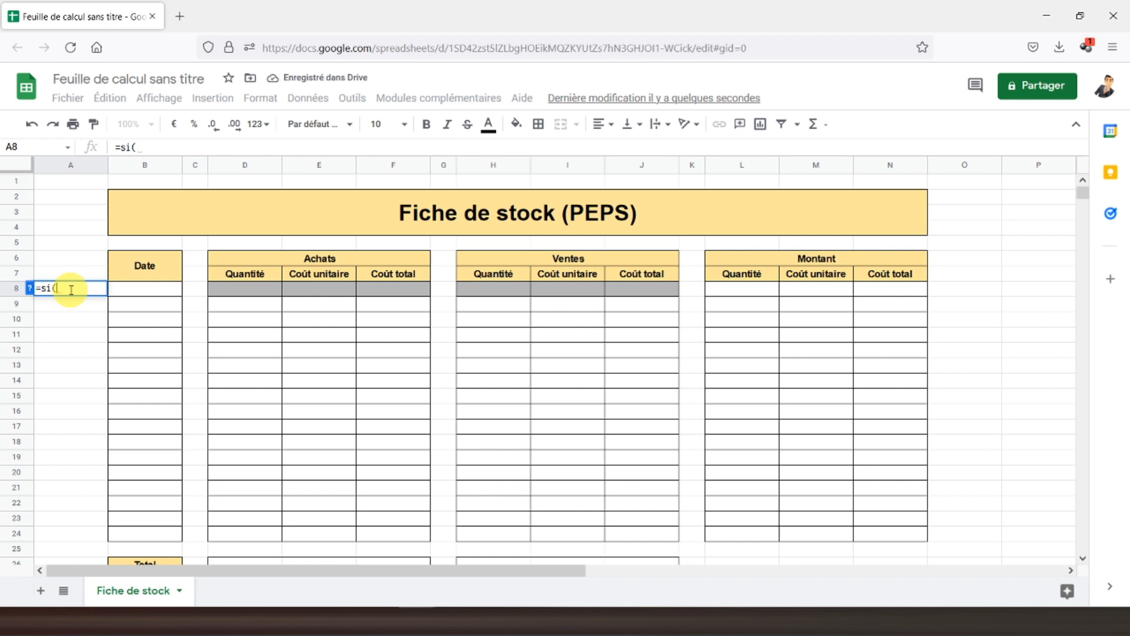
{"action": "left_click", "coordinate": [134, 292]}
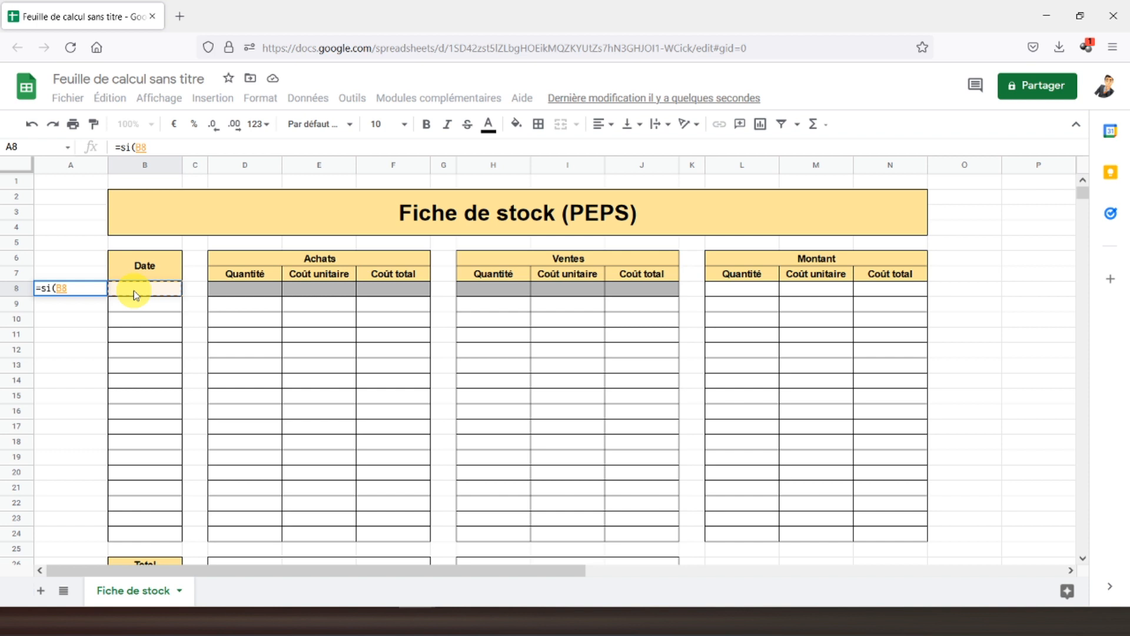
{"action": "type", "text": "=\"\""}
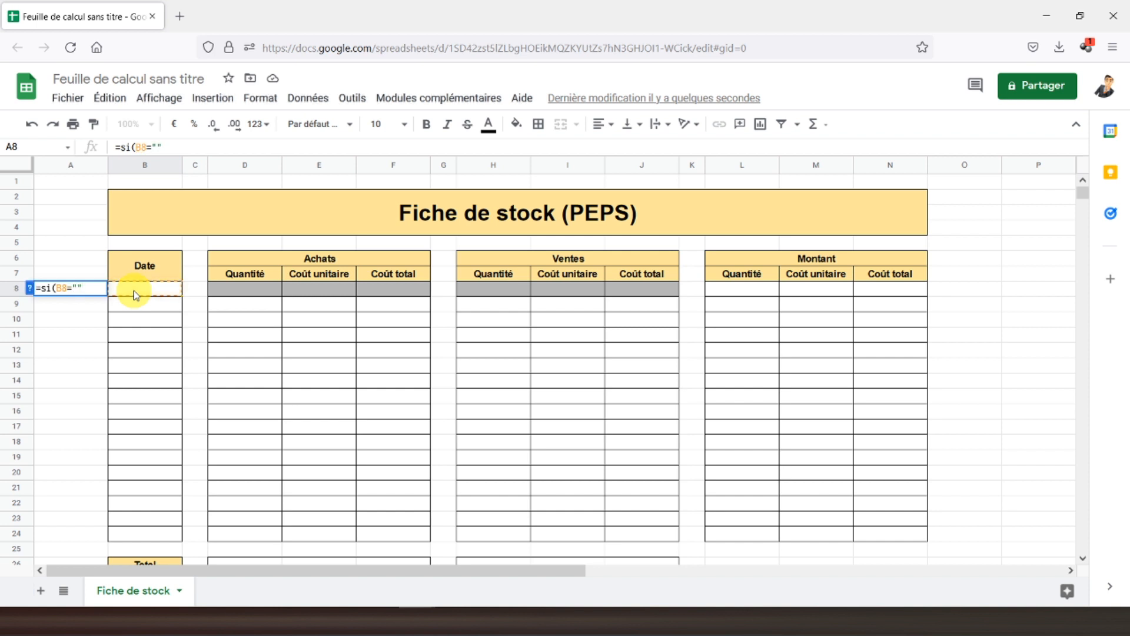
{"action": "type", "text": ";\"A remplir"}
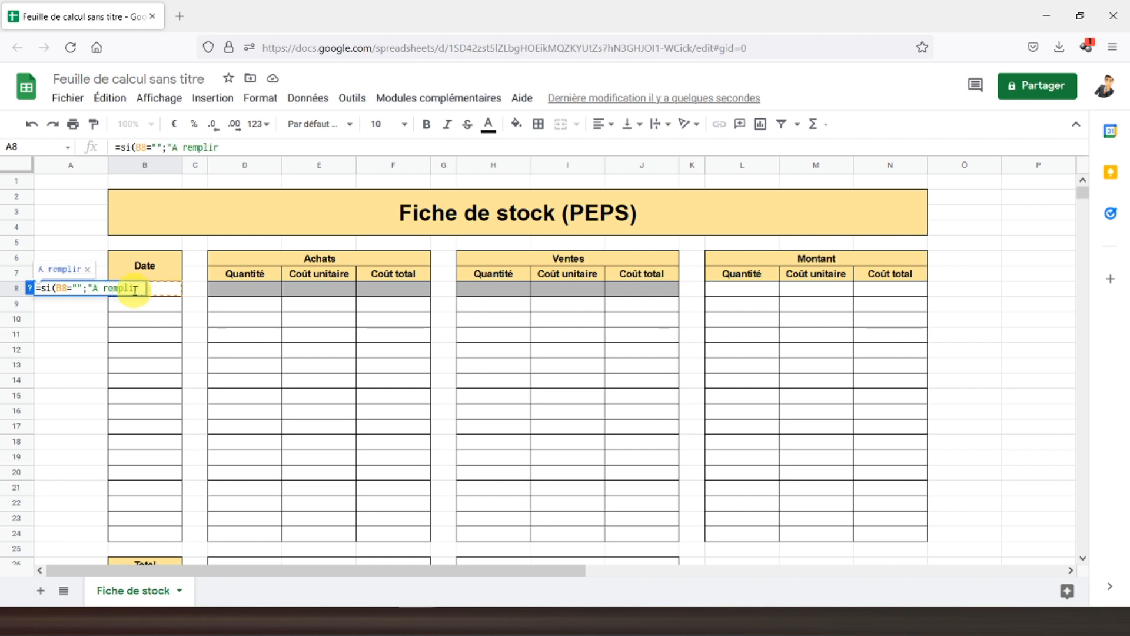
{"action": "type", "text": " =>"}
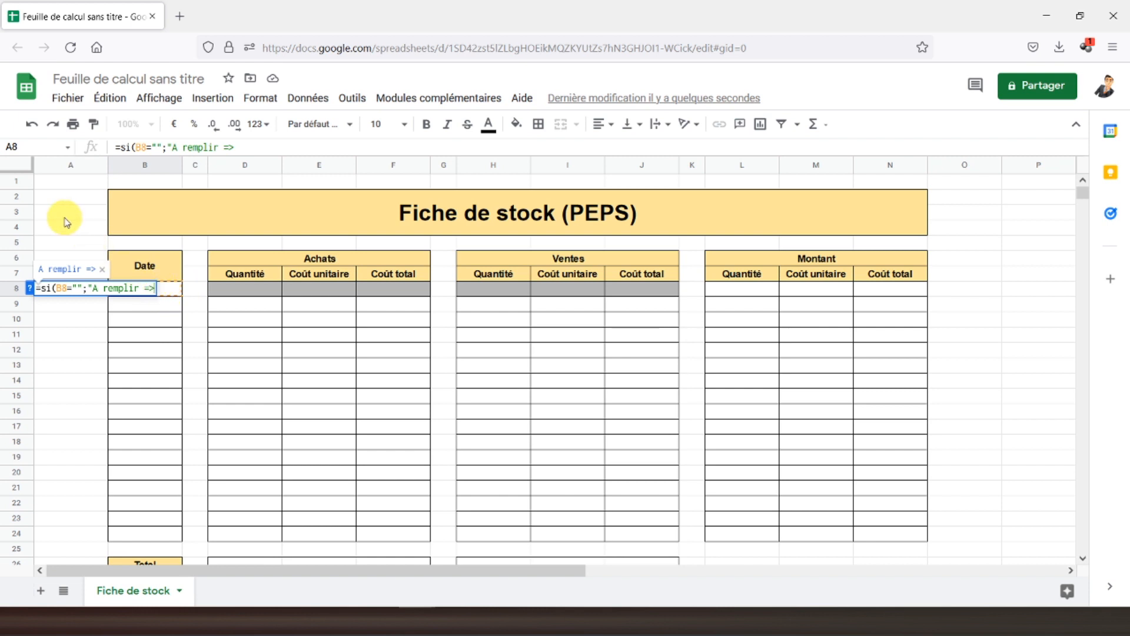
{"action": "type", "text": "\";\"\")"}
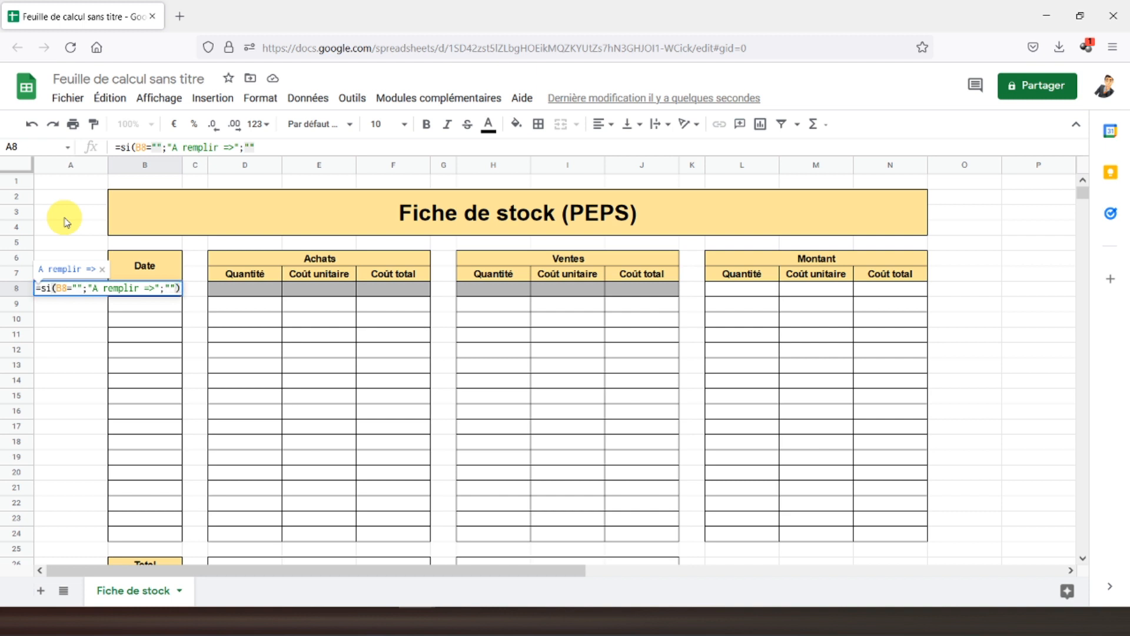
{"action": "key", "text": "Return"}
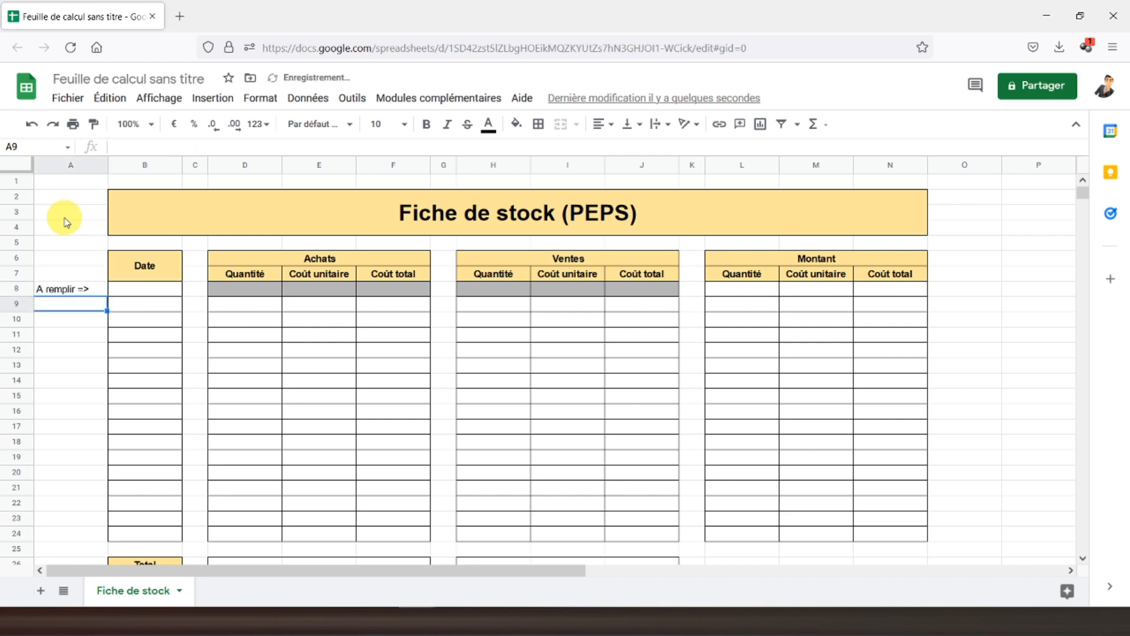
{"action": "left_click", "coordinate": [67, 290]}
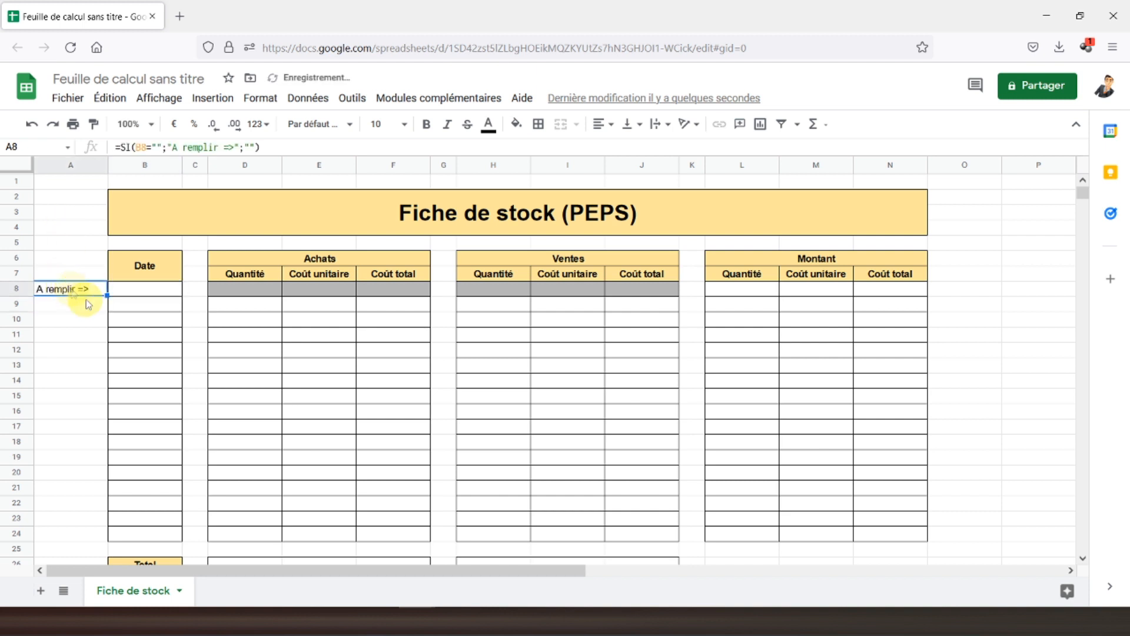
Test the prompt formula by entering the date 01/01/2021 in B8, and clear that cell again.
{"action": "left_click", "coordinate": [142, 291]}
{"action": "type", "text": "01"}
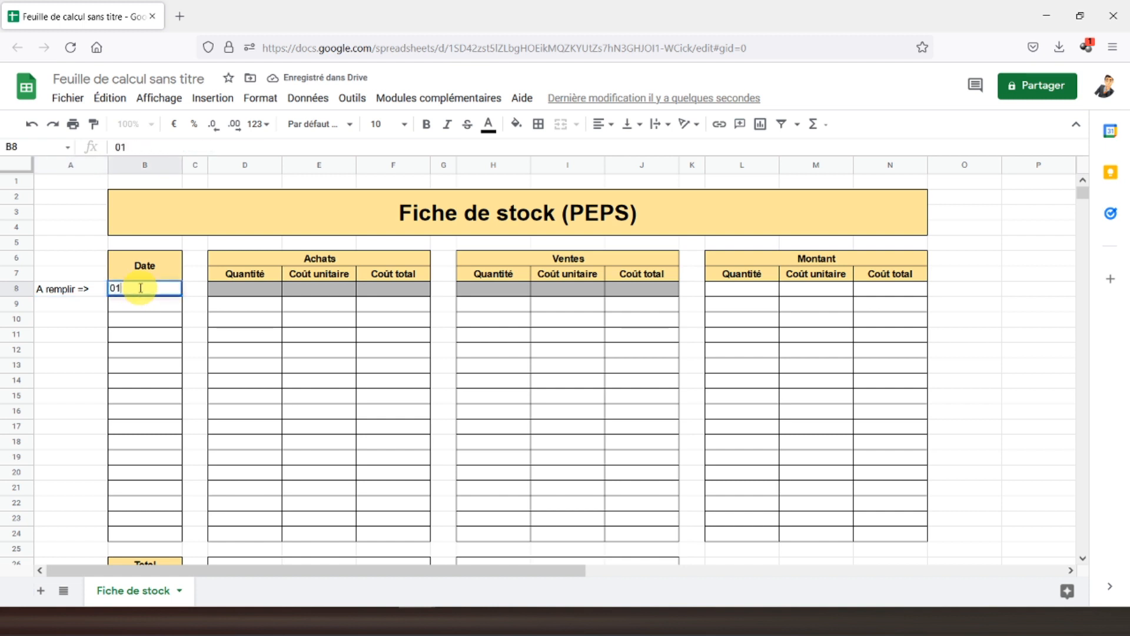
{"action": "type", "text": "/01/2021"}
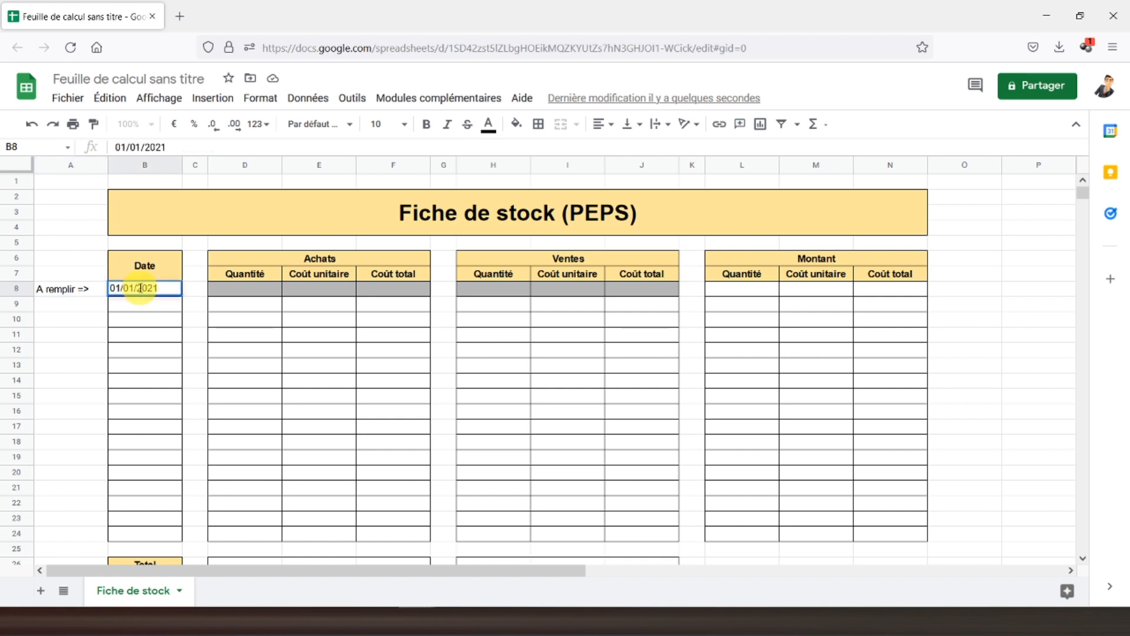
{"action": "key", "text": "Return"}
{"action": "left_click", "coordinate": [142, 291]}
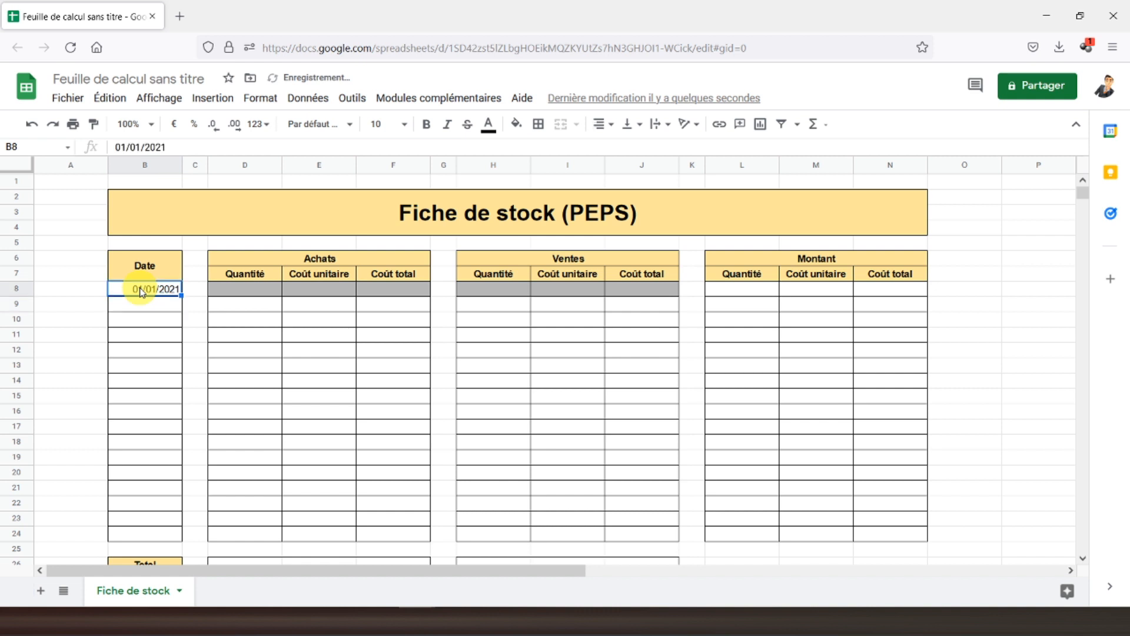
{"action": "key", "text": "Delete"}
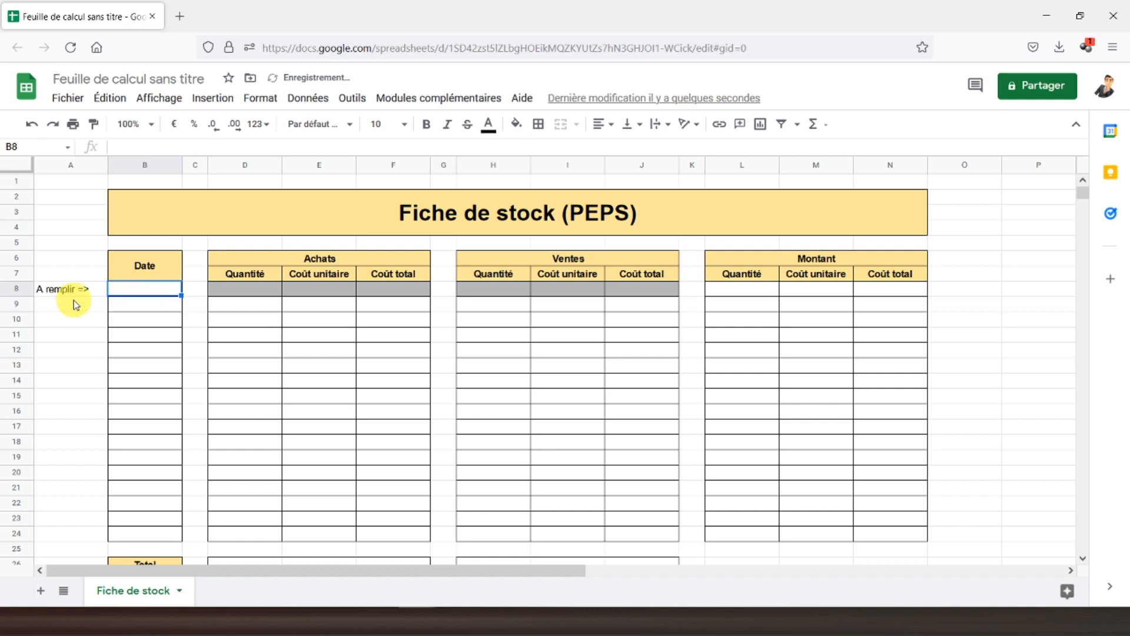
Format the whole of column A with red, bold text.
{"action": "left_click", "coordinate": [61, 164]}
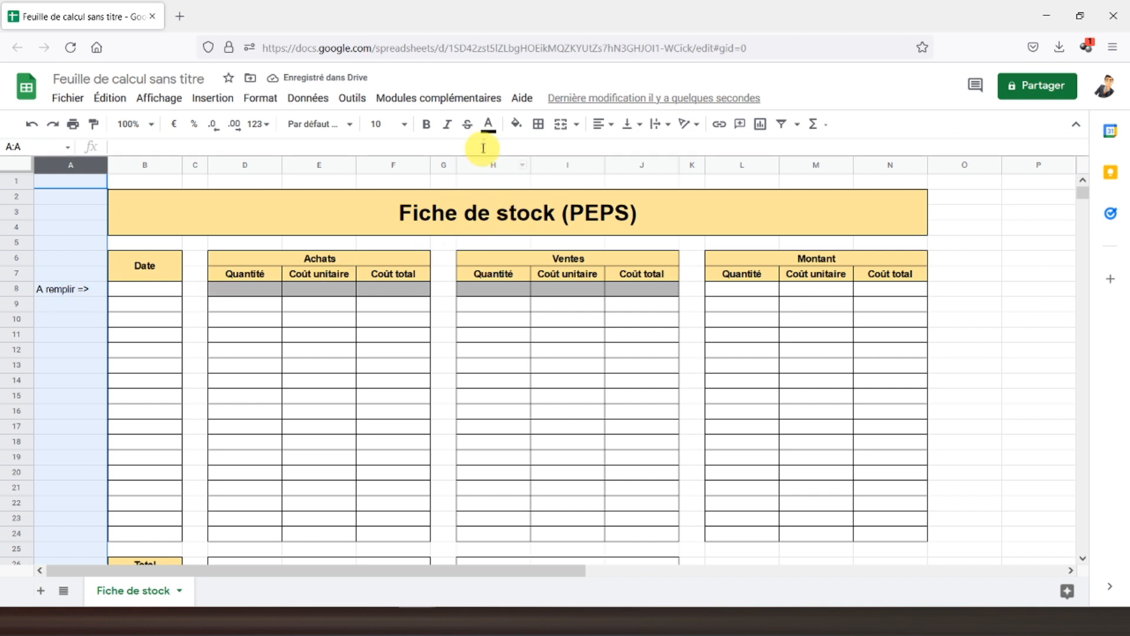
{"action": "left_click", "coordinate": [488, 123]}
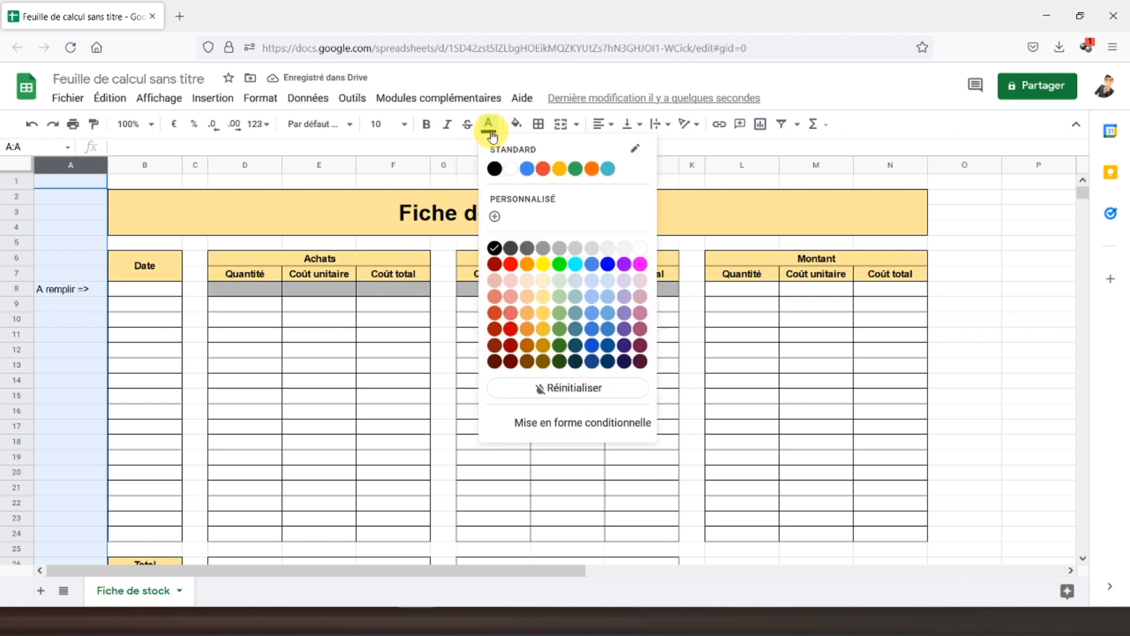
{"action": "left_click", "coordinate": [543, 168]}
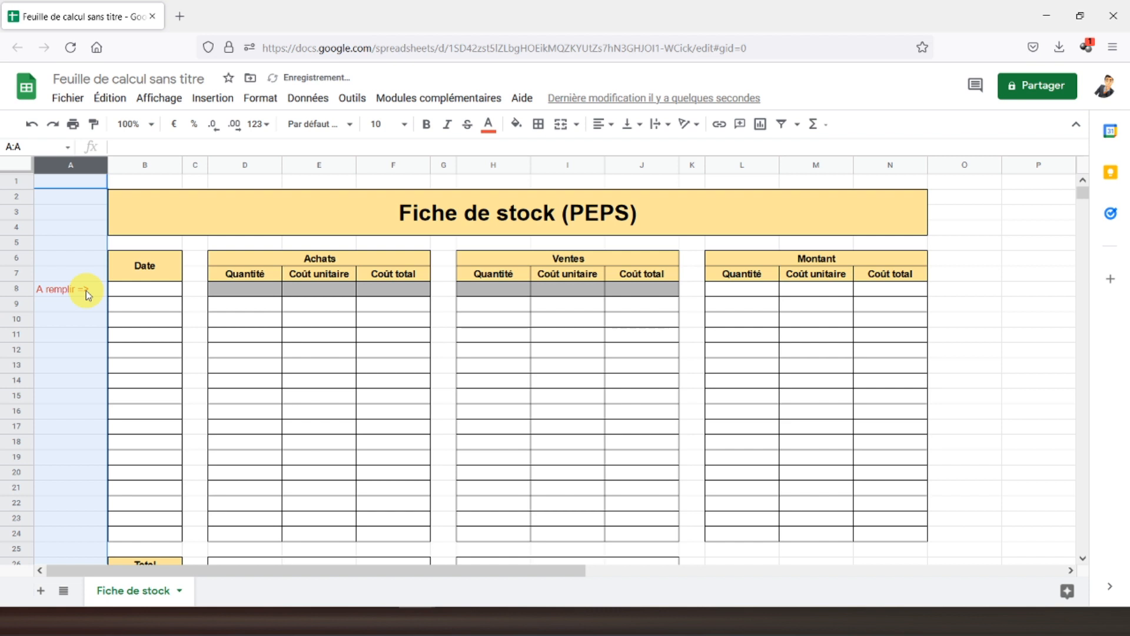
{"action": "left_click", "coordinate": [426, 123]}
{"action": "left_click", "coordinate": [121, 293]}
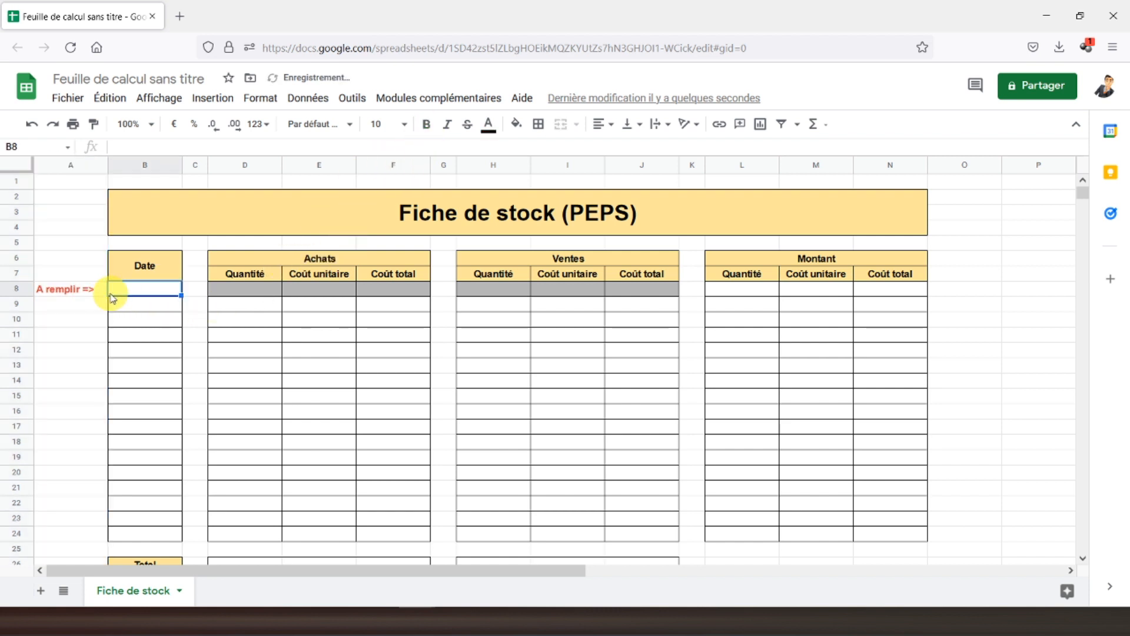
{"action": "left_click", "coordinate": [82, 311]}
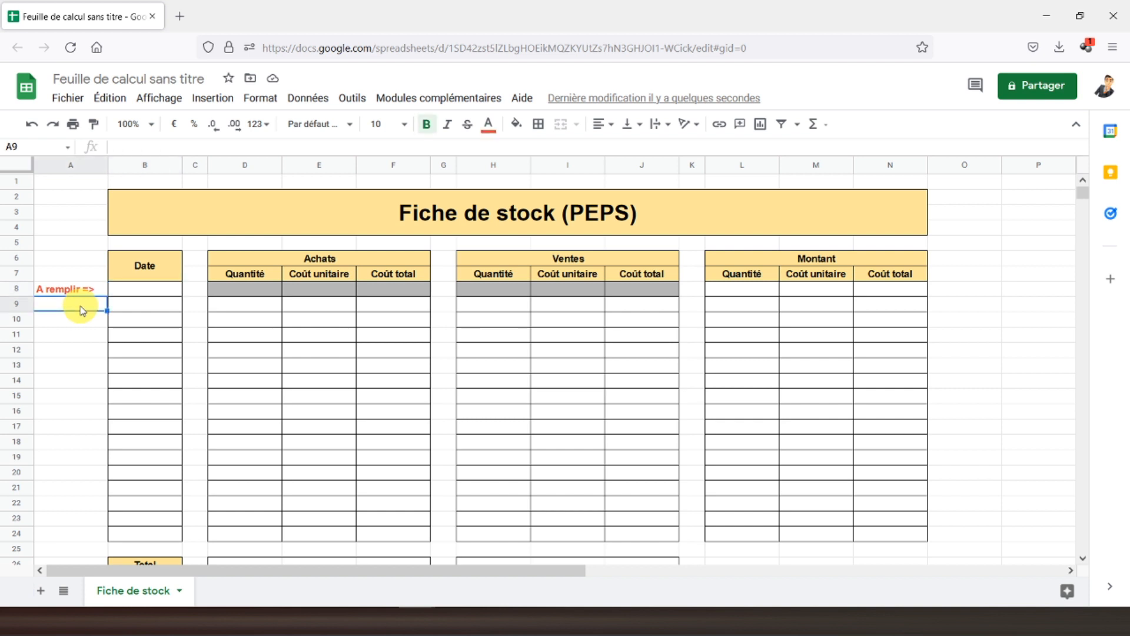
{"action": "left_click", "coordinate": [129, 289]}
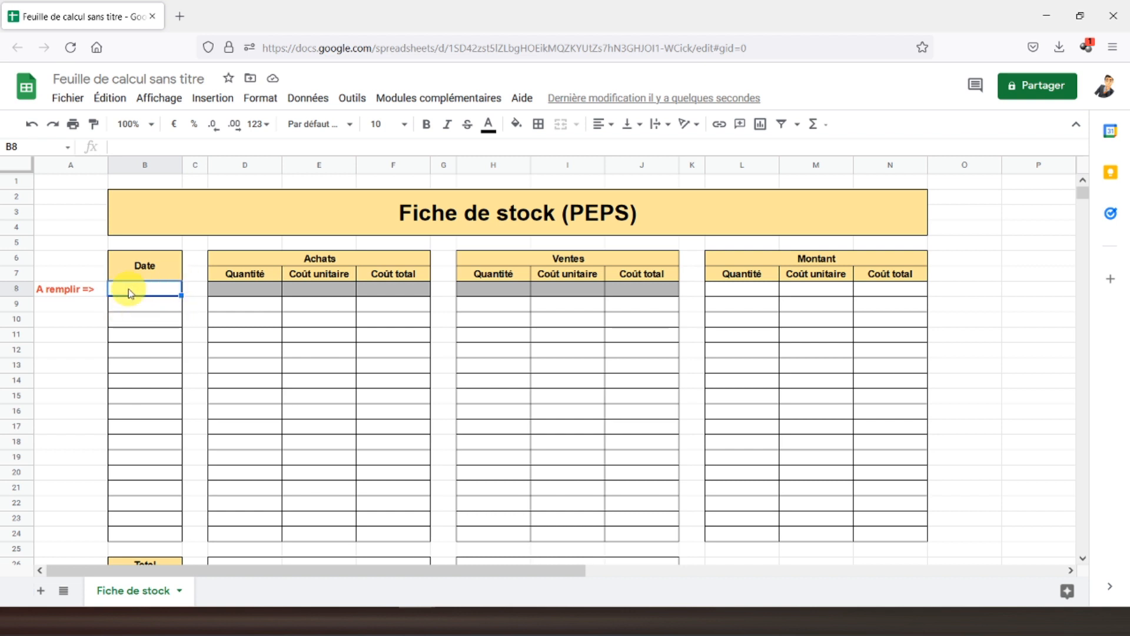
{"action": "left_click", "coordinate": [81, 293]}
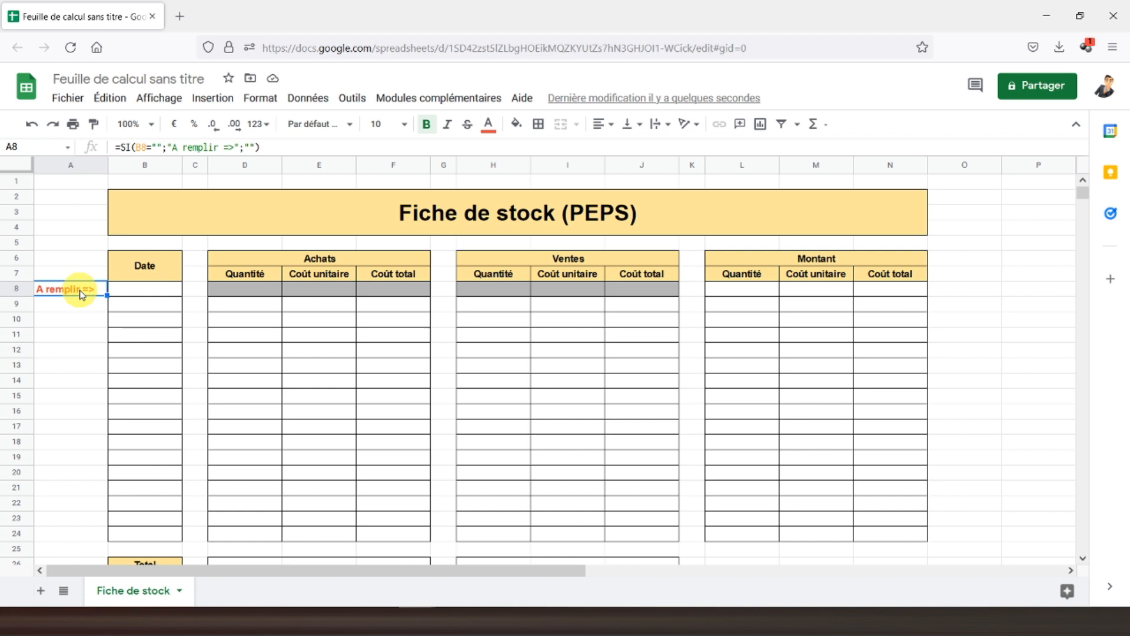
{"action": "left_click", "coordinate": [82, 308]}
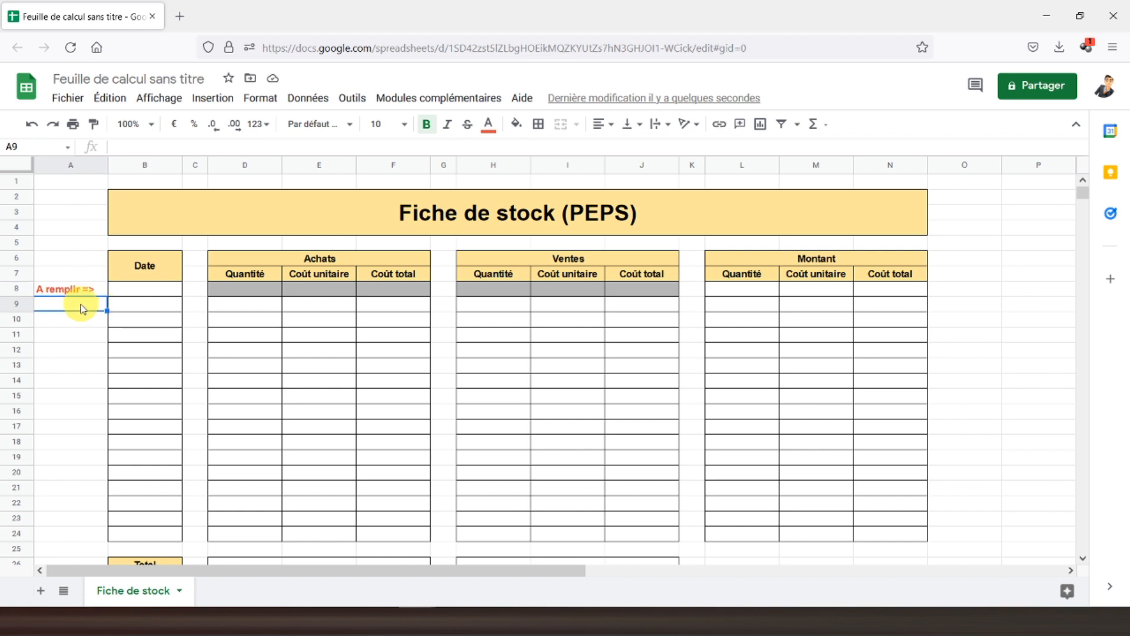
{"action": "left_click", "coordinate": [126, 290]}
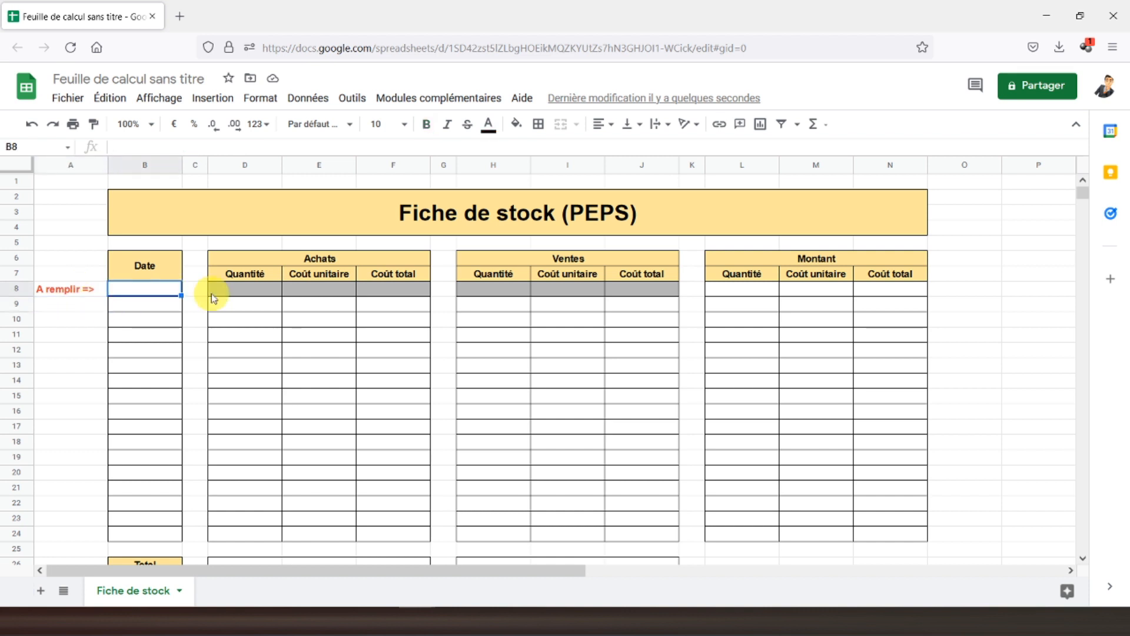
Enter the formula =si(B8="";"";si(B9="";"A remplir =>";"")) in cell A9.
{"action": "left_click", "coordinate": [77, 311]}
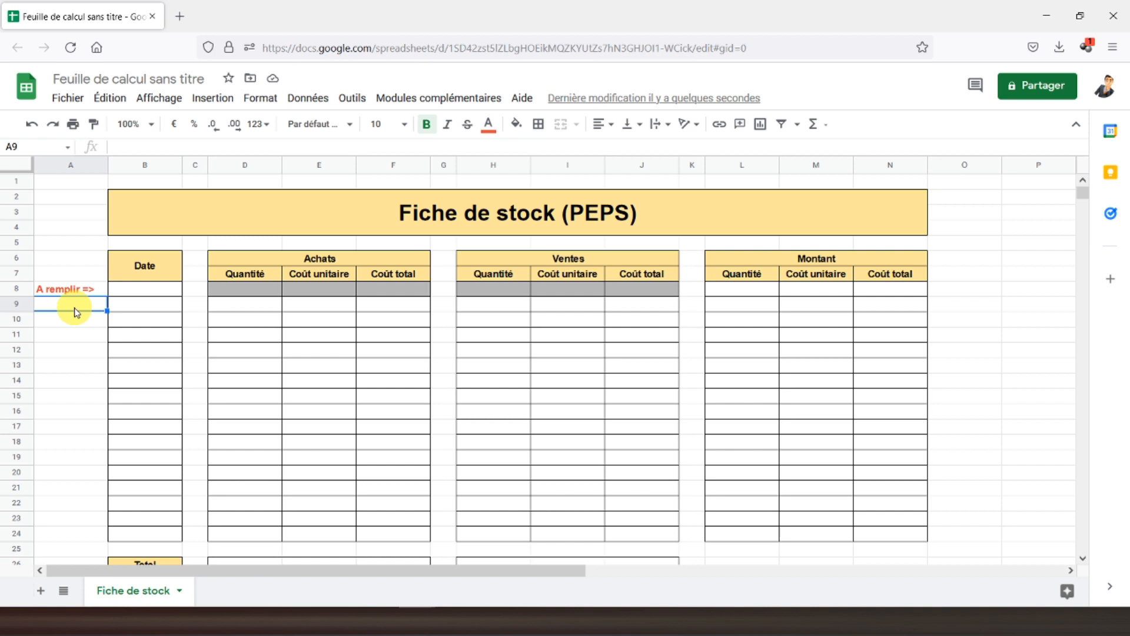
{"action": "type", "text": "=si("}
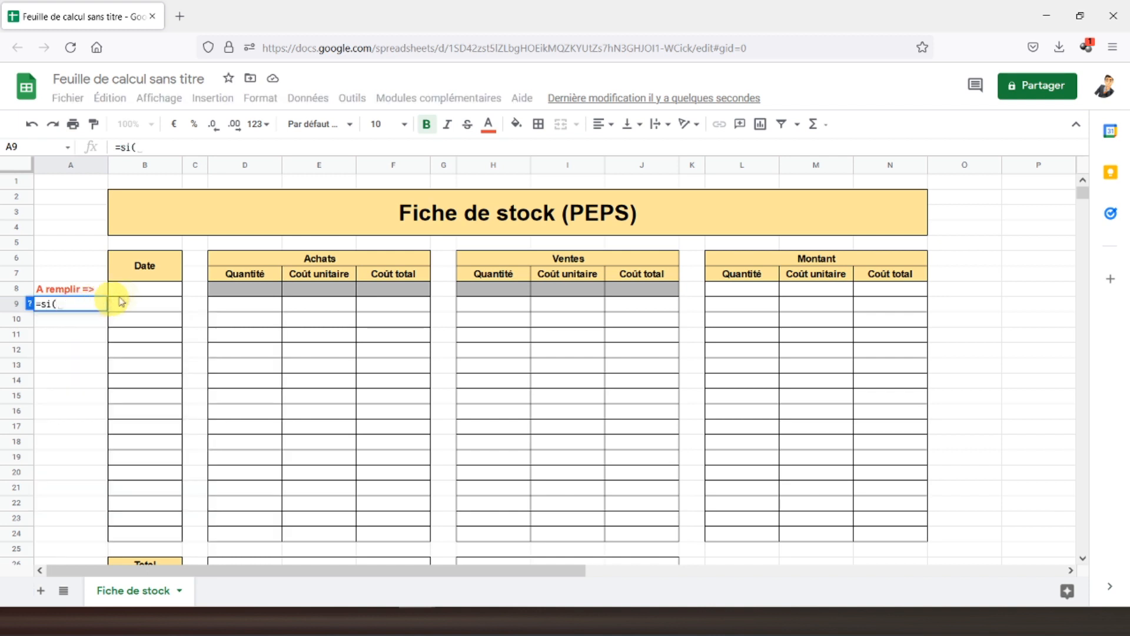
{"action": "left_click", "coordinate": [139, 290]}
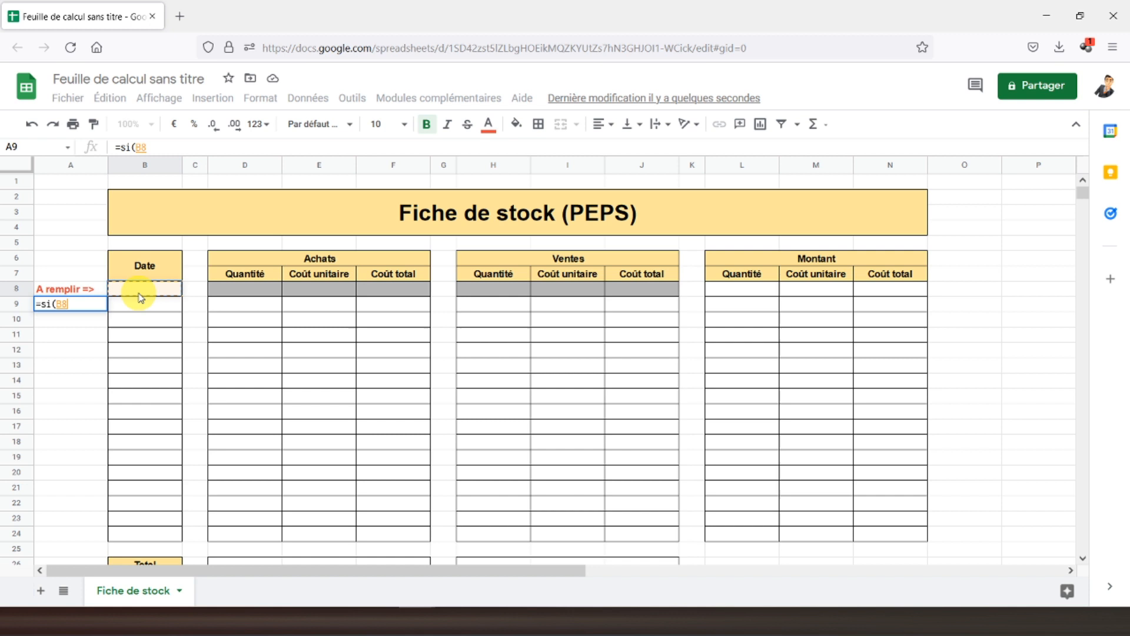
{"action": "type", "text": "=\"\""}
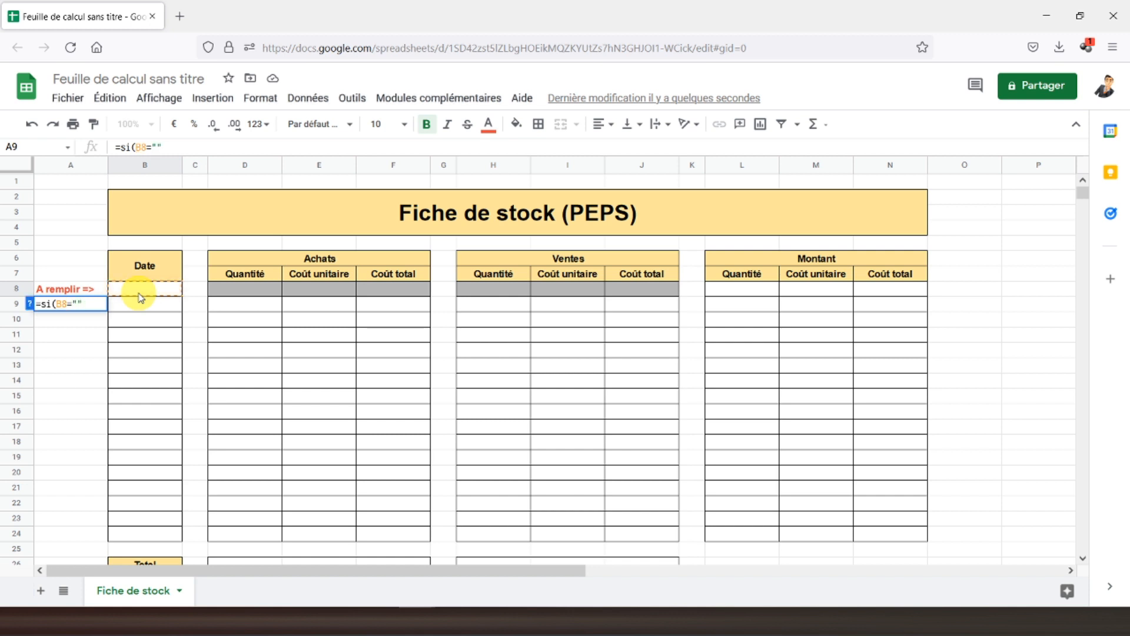
{"action": "type", "text": ";\"\""}
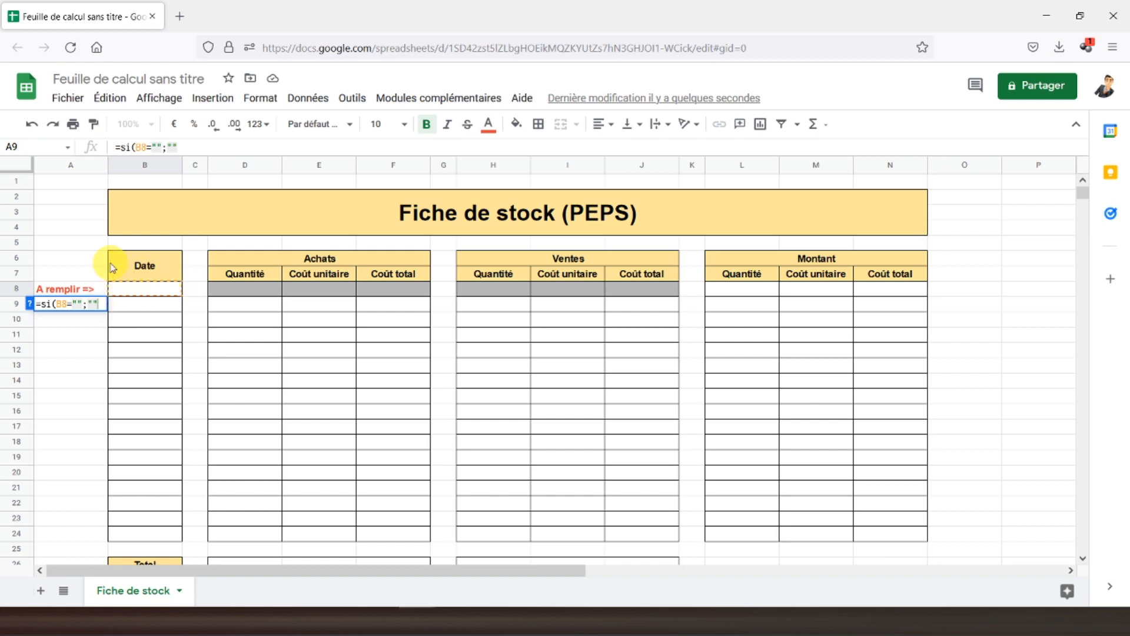
{"action": "type", "text": ";si("}
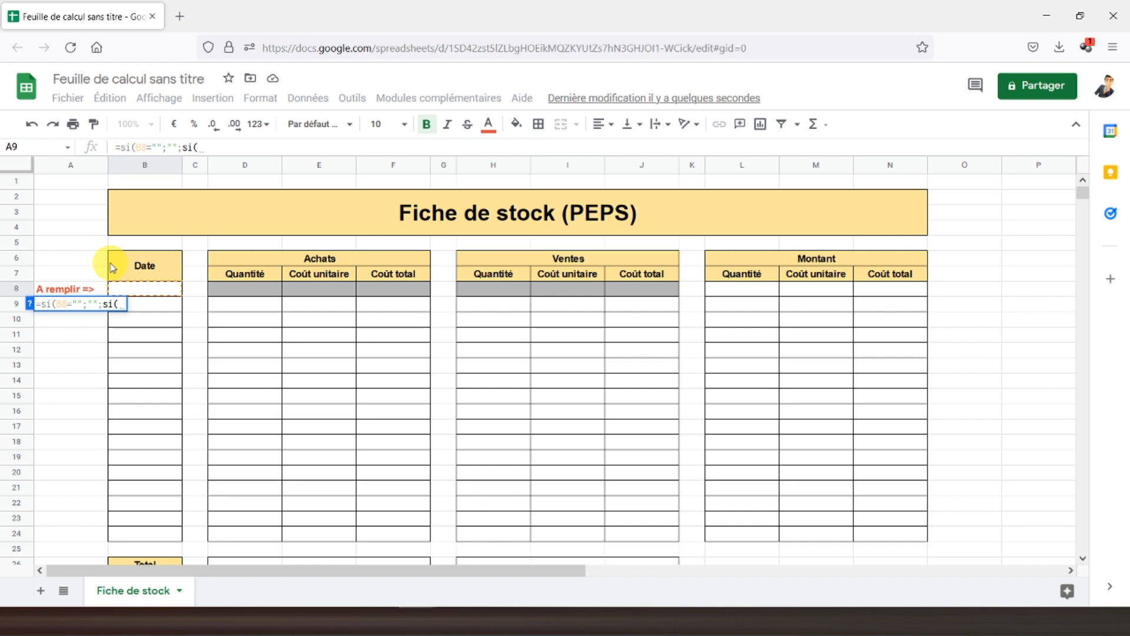
{"action": "left_click", "coordinate": [158, 306]}
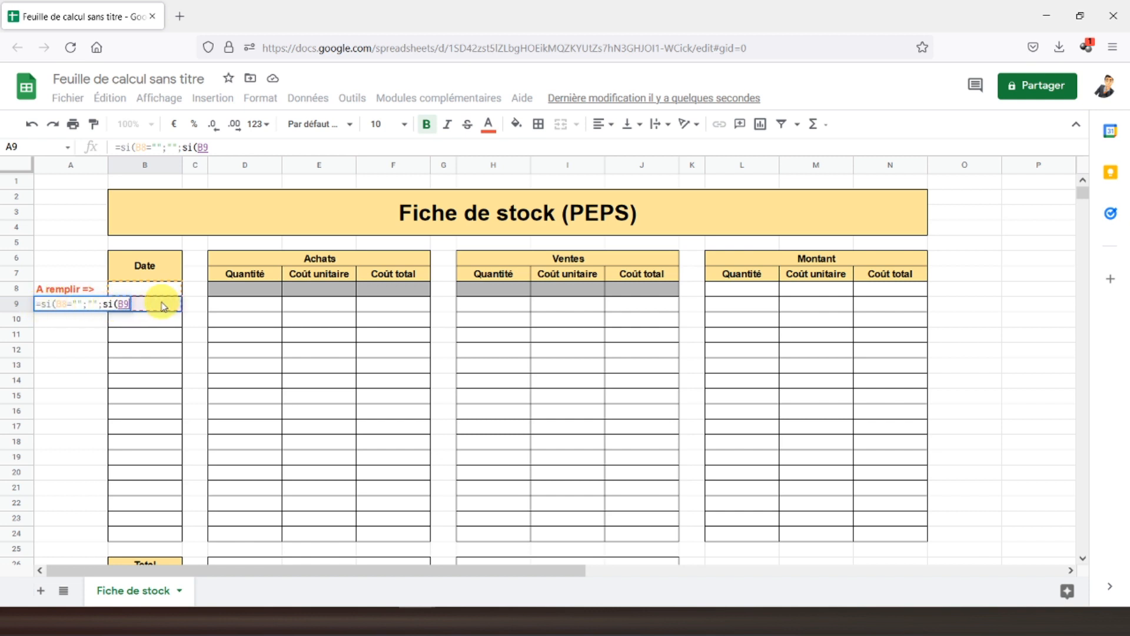
{"action": "type", "text": "=\"\""}
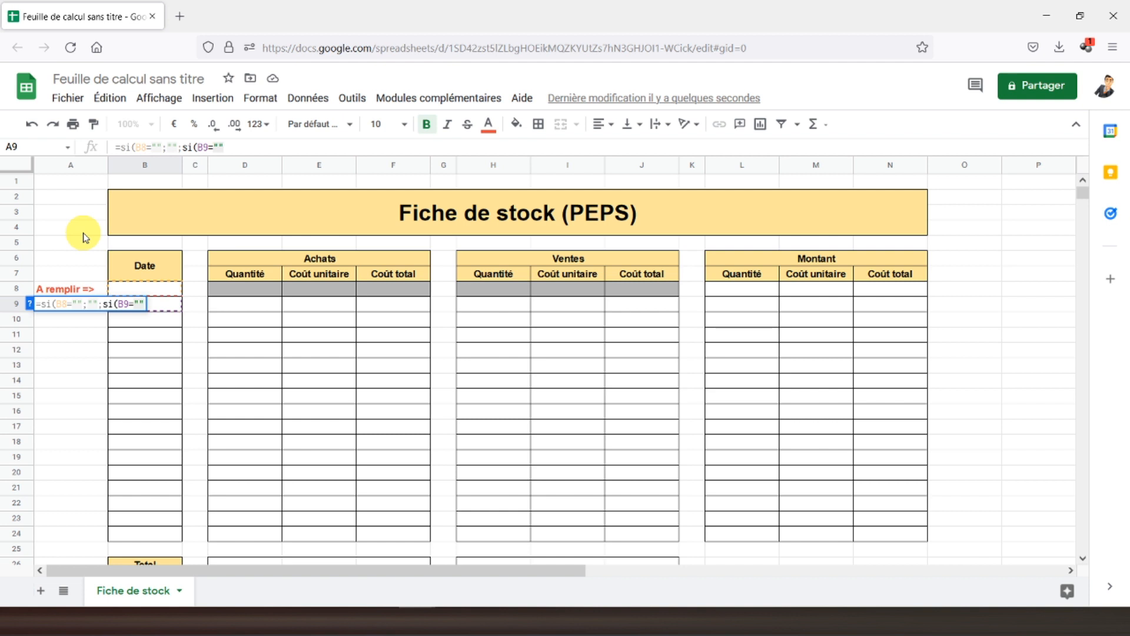
{"action": "type", "text": ";\"A remplir =>"}
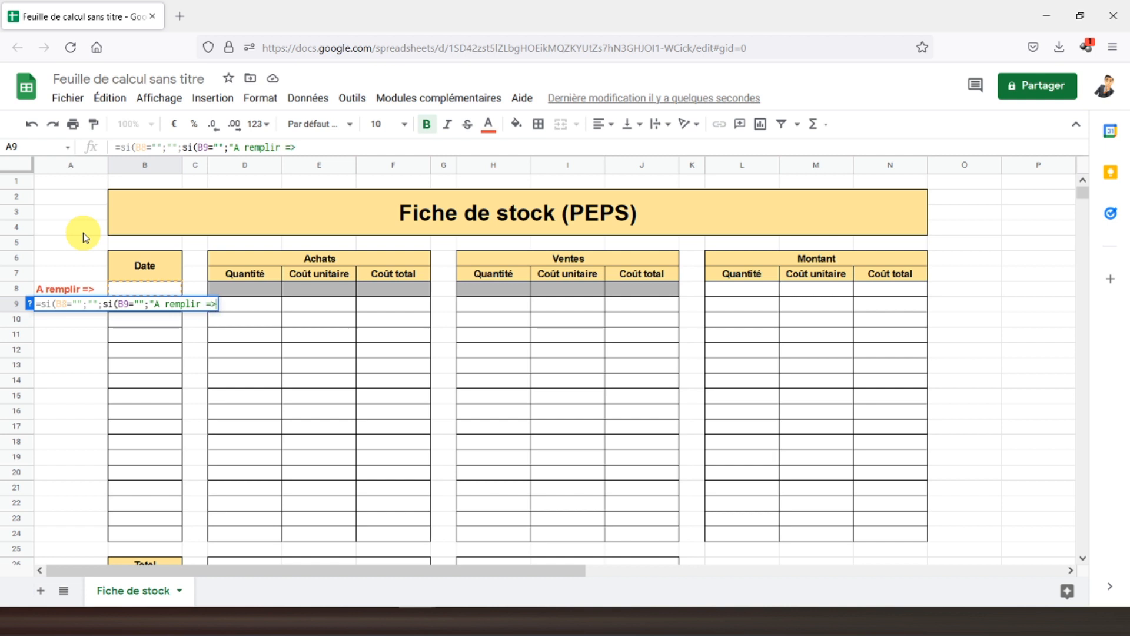
{"action": "type", "text": "\";"}
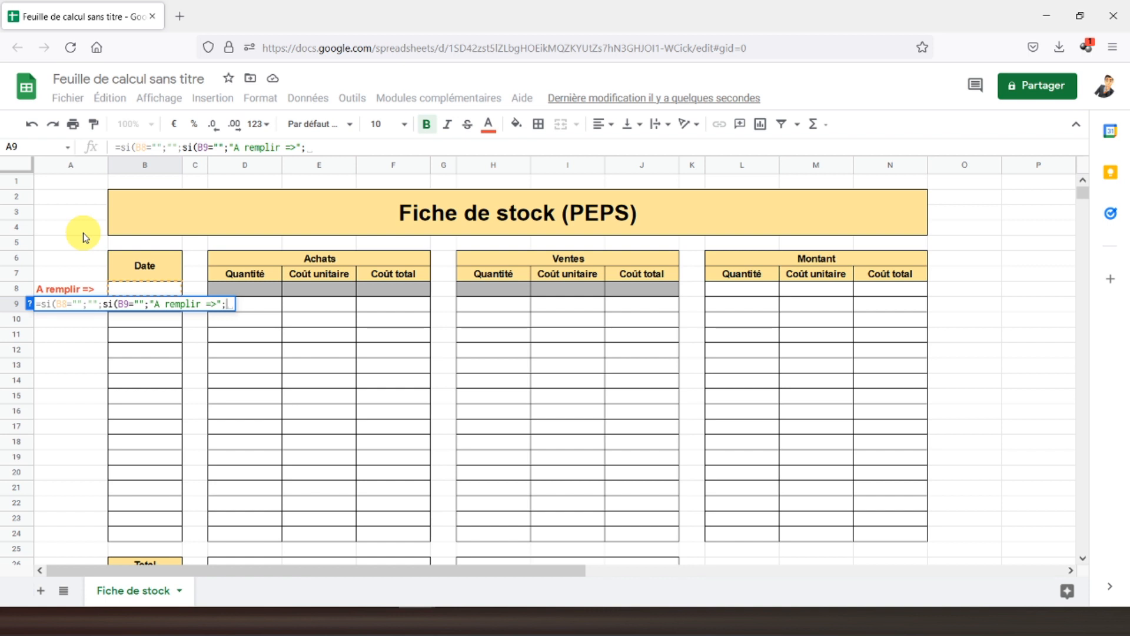
{"action": "type", "text": "\"\""}
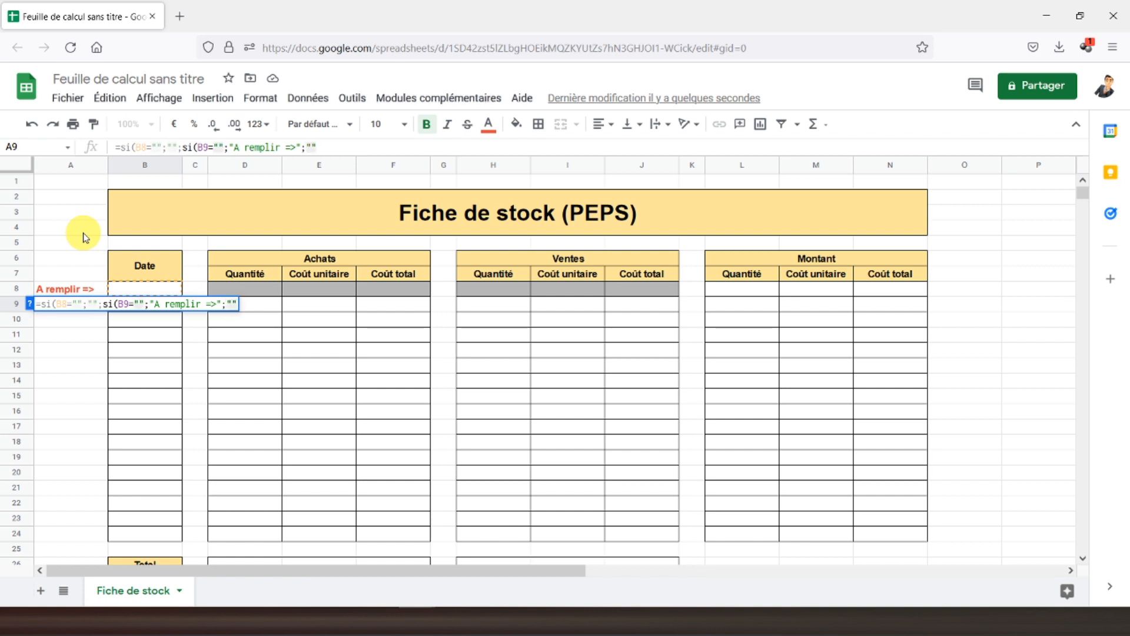
{"action": "type", "text": "))"}
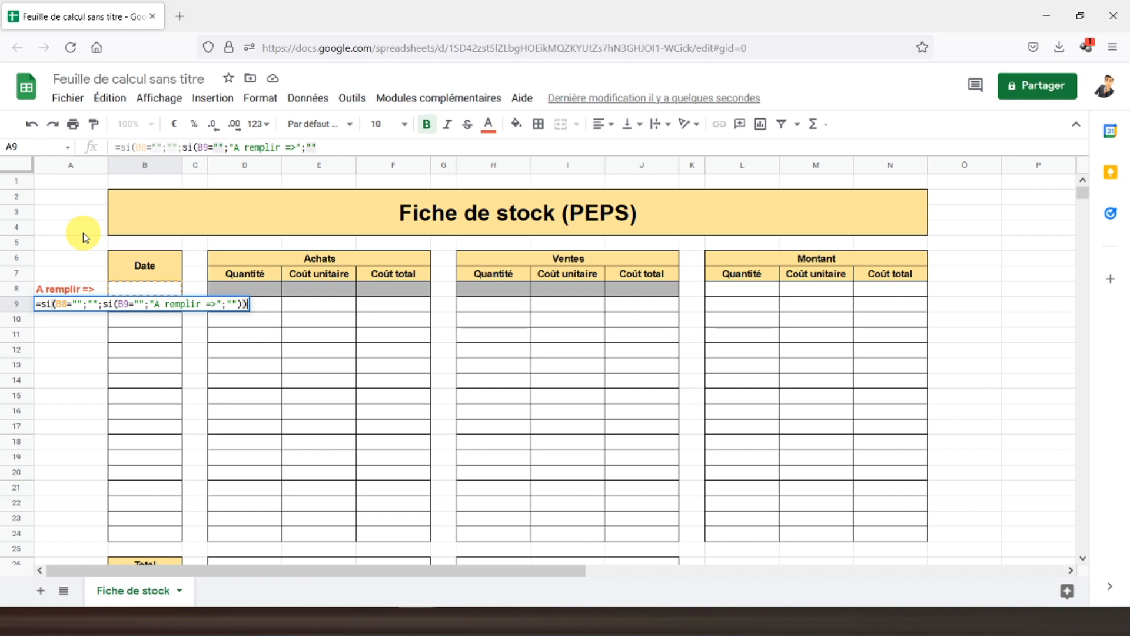
{"action": "key", "text": "Return"}
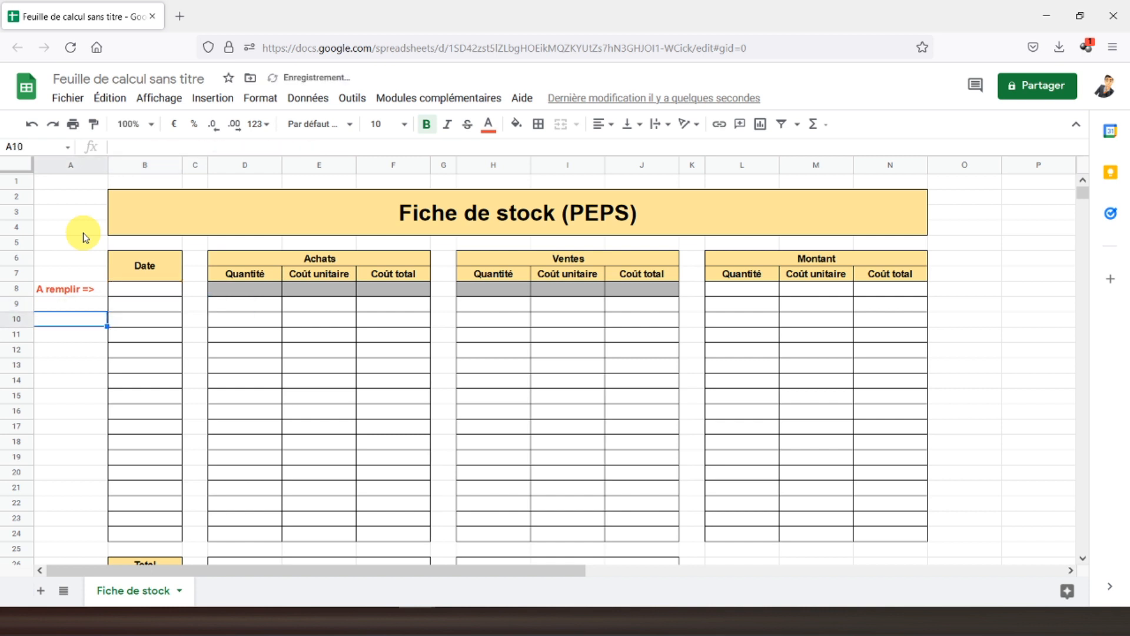
{"action": "left_click", "coordinate": [80, 306]}
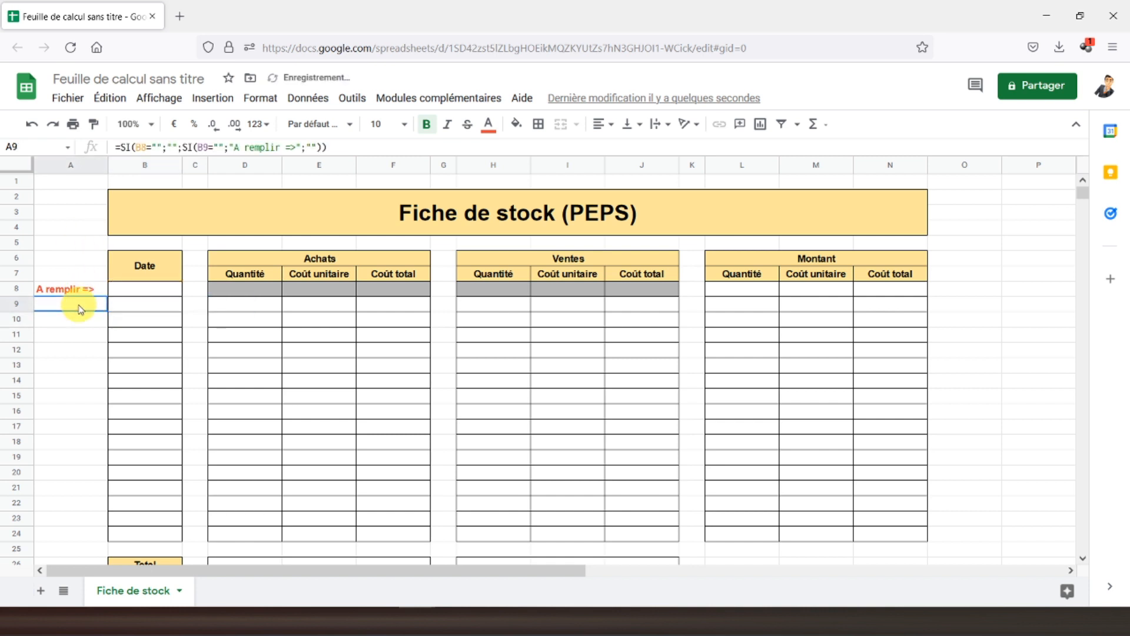
Enter the date 01/01/2021 in cell B8 of the Date column.
{"action": "left_click", "coordinate": [131, 294]}
{"action": "type", "text": "01/0"}
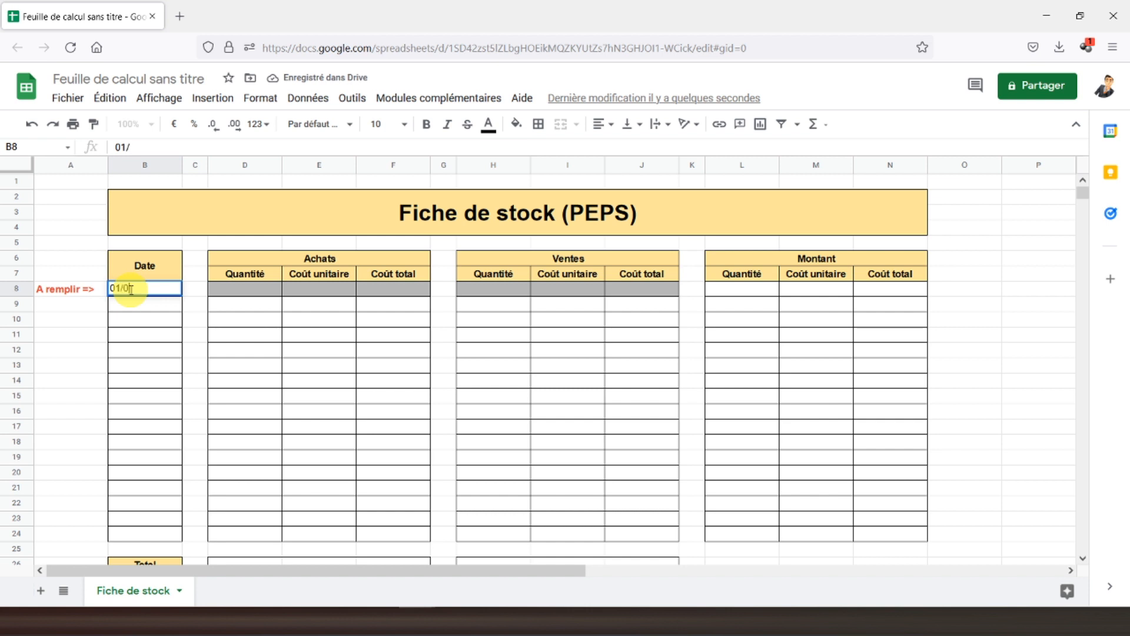
{"action": "type", "text": "1/2021"}
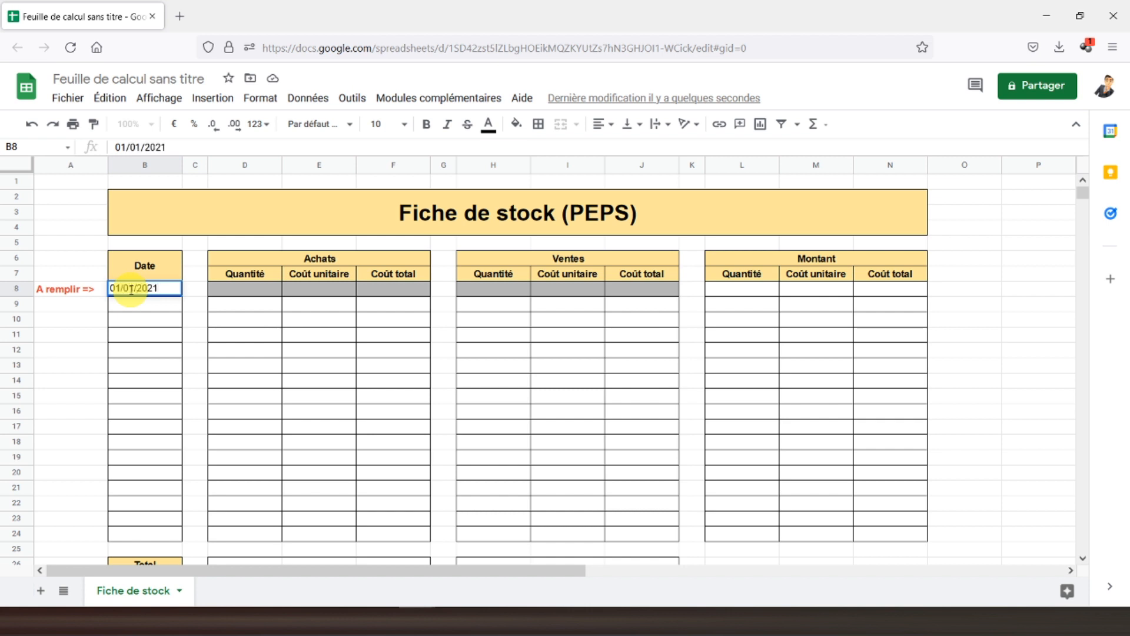
{"action": "key", "text": "Return"}
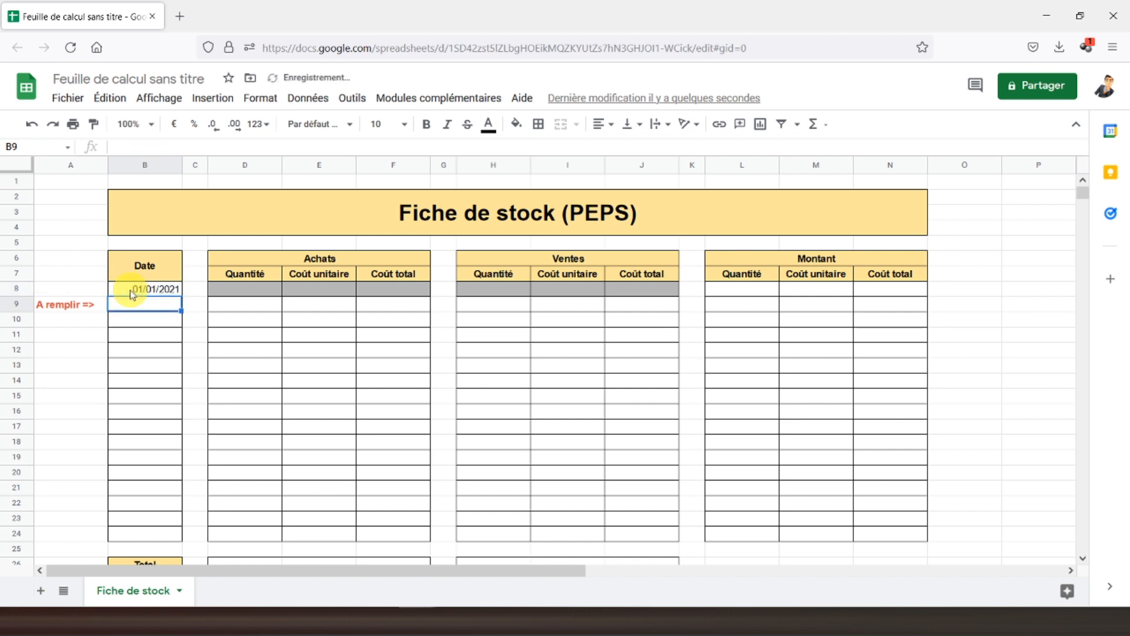
Copy the prompt formula from A9 down column A to row 24 and check the copy in A10.
{"action": "left_click", "coordinate": [73, 305]}
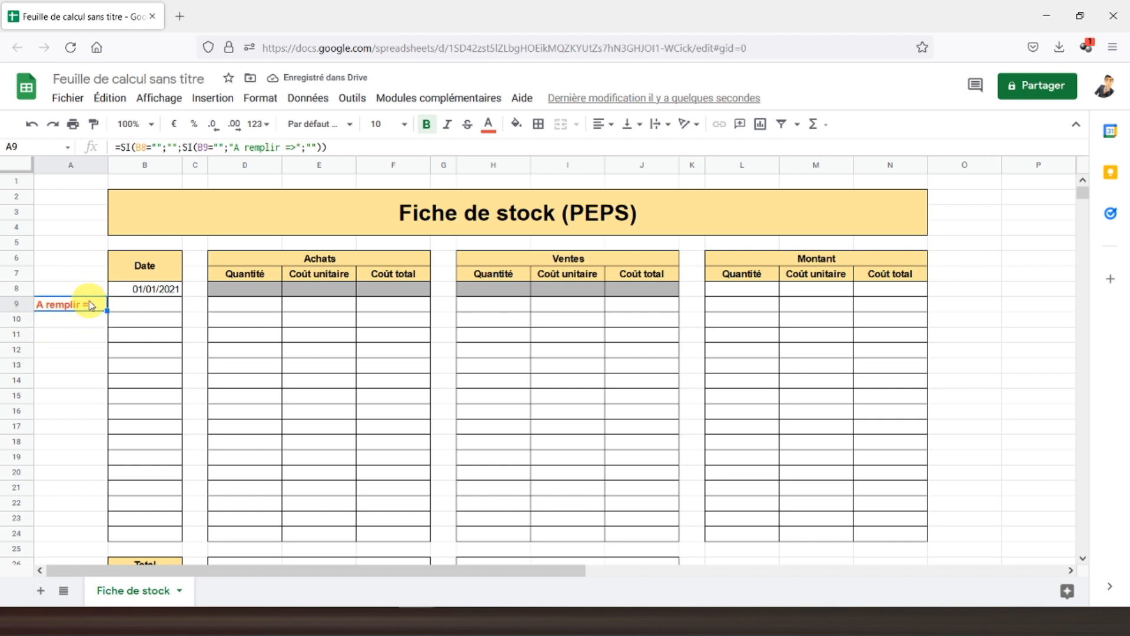
{"action": "left_click", "coordinate": [152, 307]}
{"action": "left_click", "coordinate": [81, 310]}
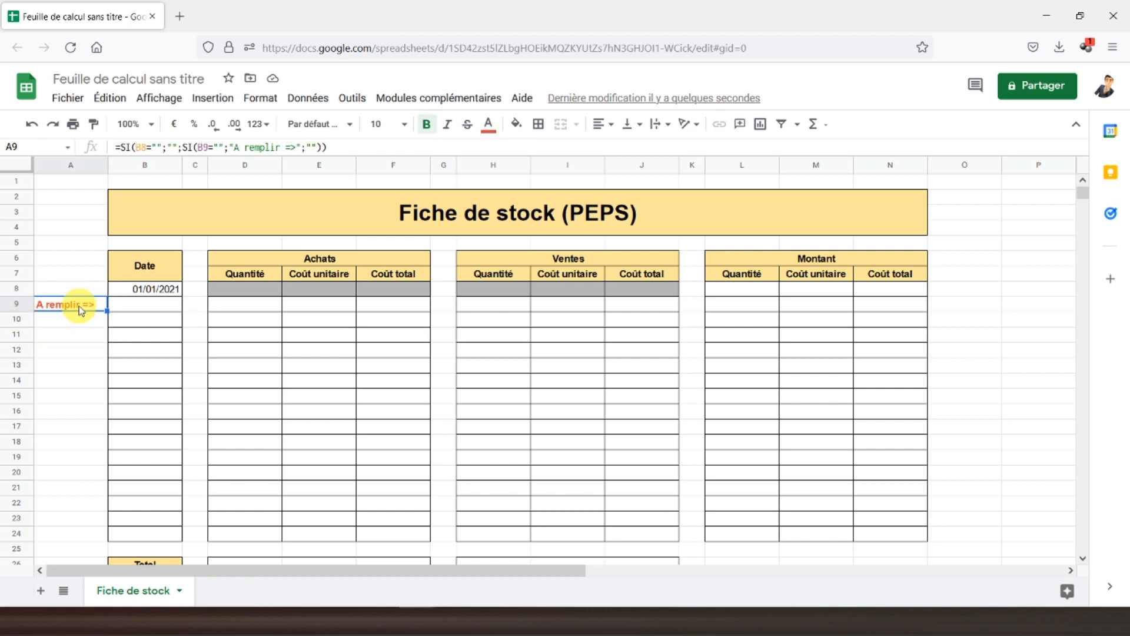
{"action": "left_click_drag", "start_coordinate": [107, 311], "coordinate": [96, 534]}
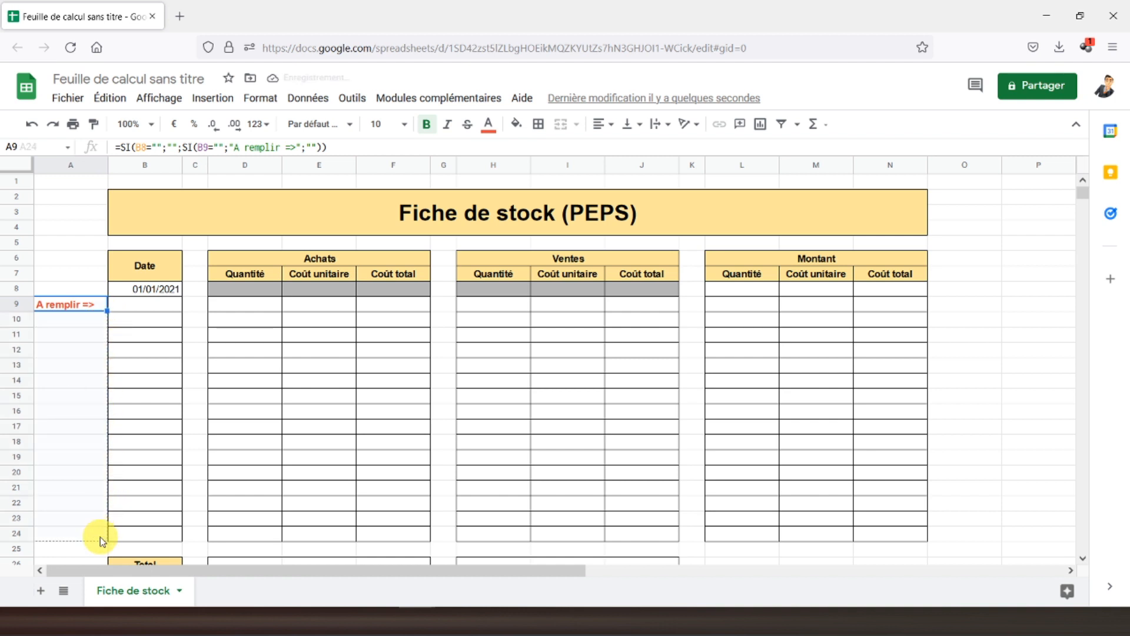
{"action": "left_click", "coordinate": [85, 320]}
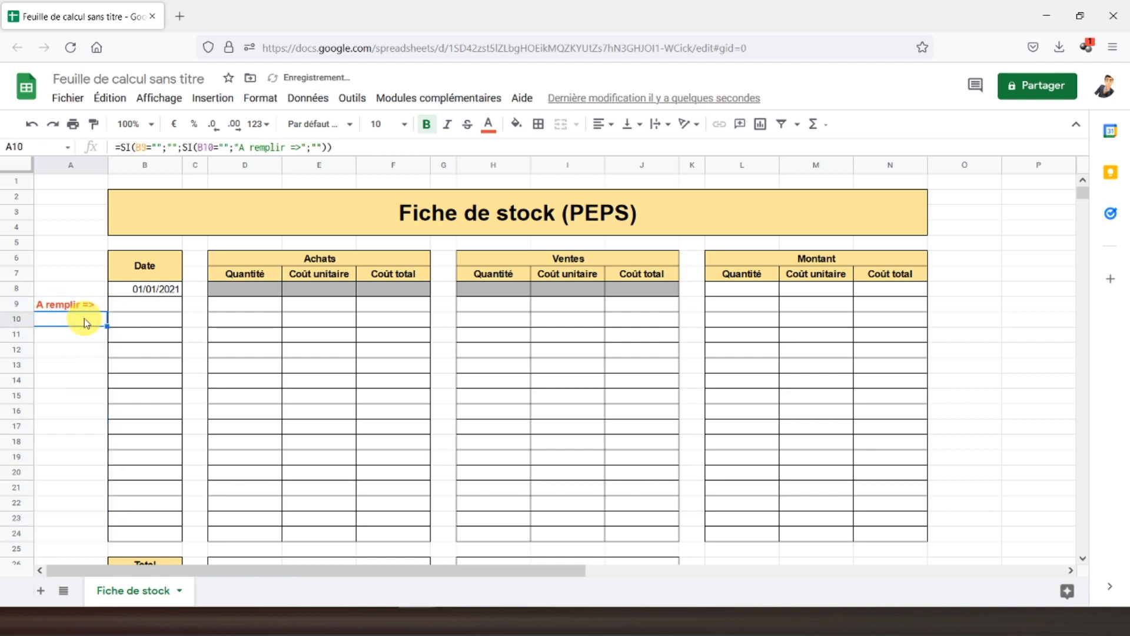
{"action": "left_click", "coordinate": [140, 305]}
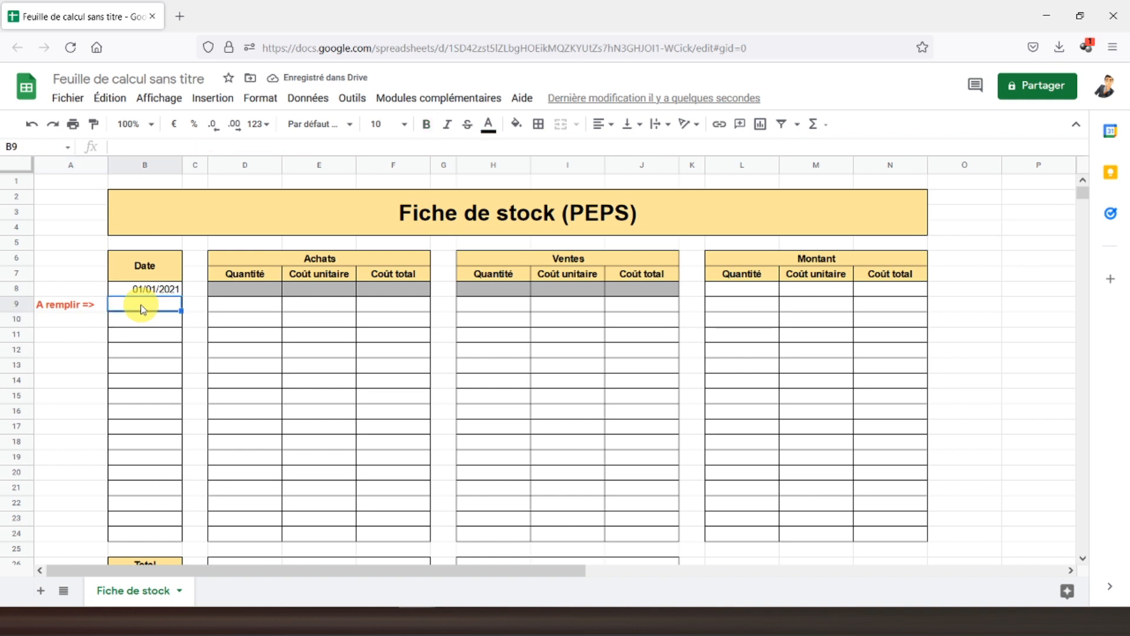
Enter the test date 02/02/2021 in cell B9 of the Date column.
{"action": "type", "text": "02/02"}
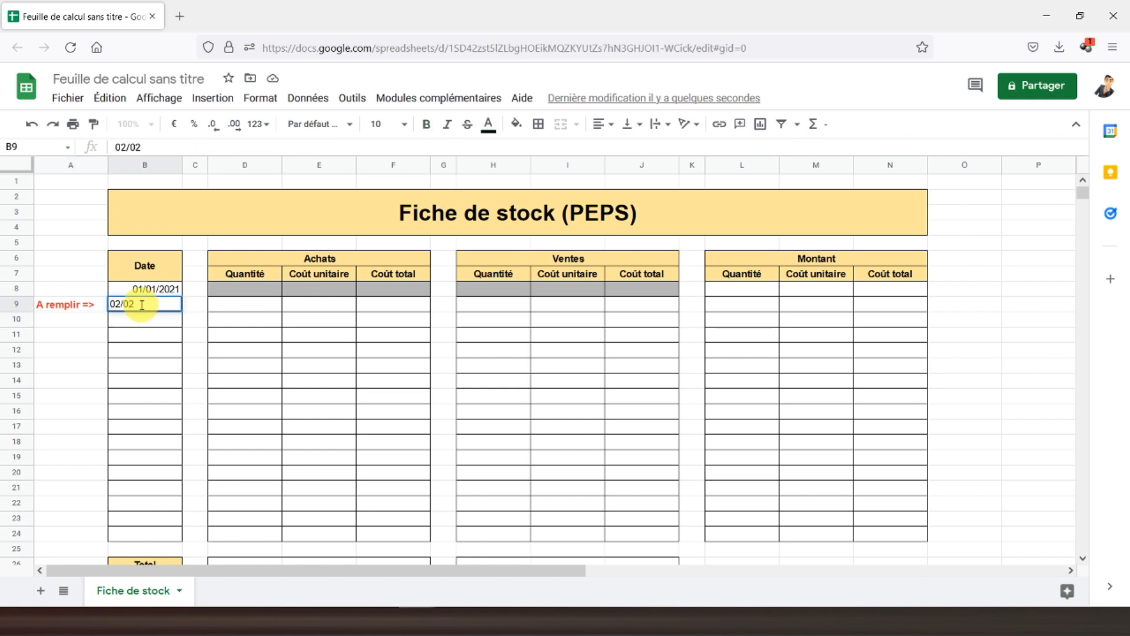
{"action": "type", "text": "/2021"}
{"action": "key", "text": "Return"}
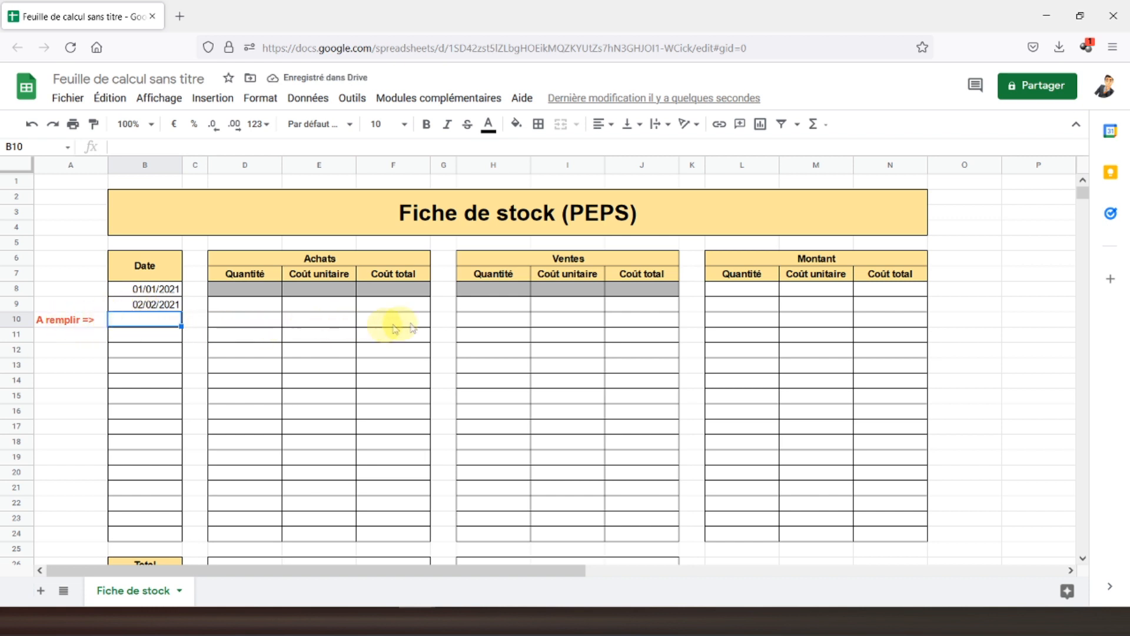
{"action": "left_click", "coordinate": [141, 306]}
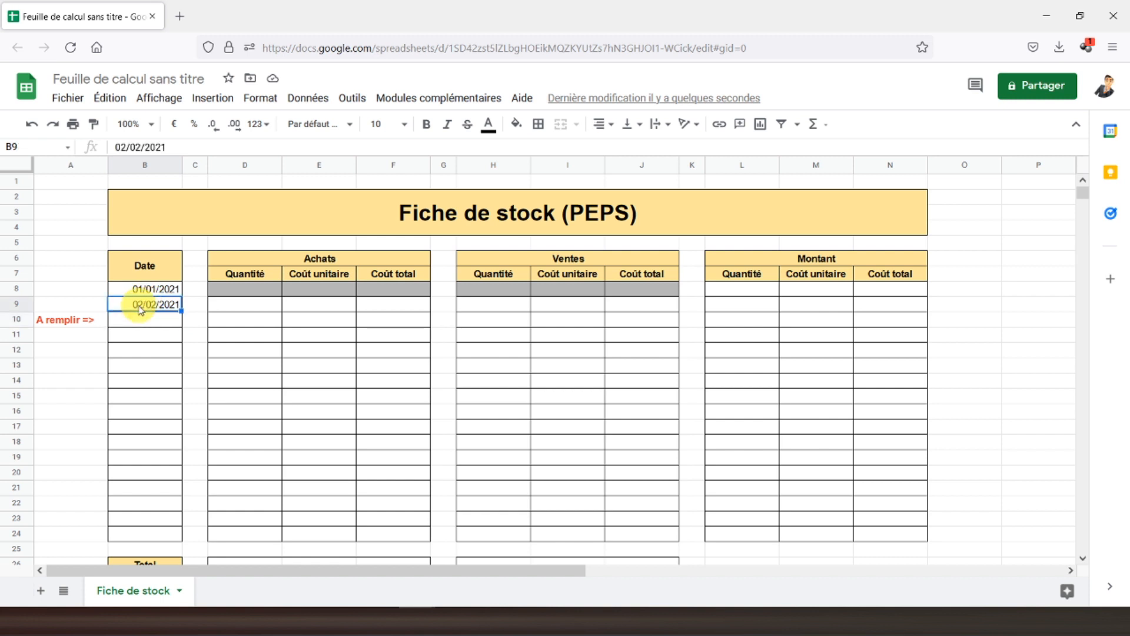
Undo the test date entries in cells B9 and B8.
{"action": "key", "text": "ctrl+z"}
{"action": "key", "text": "Up"}
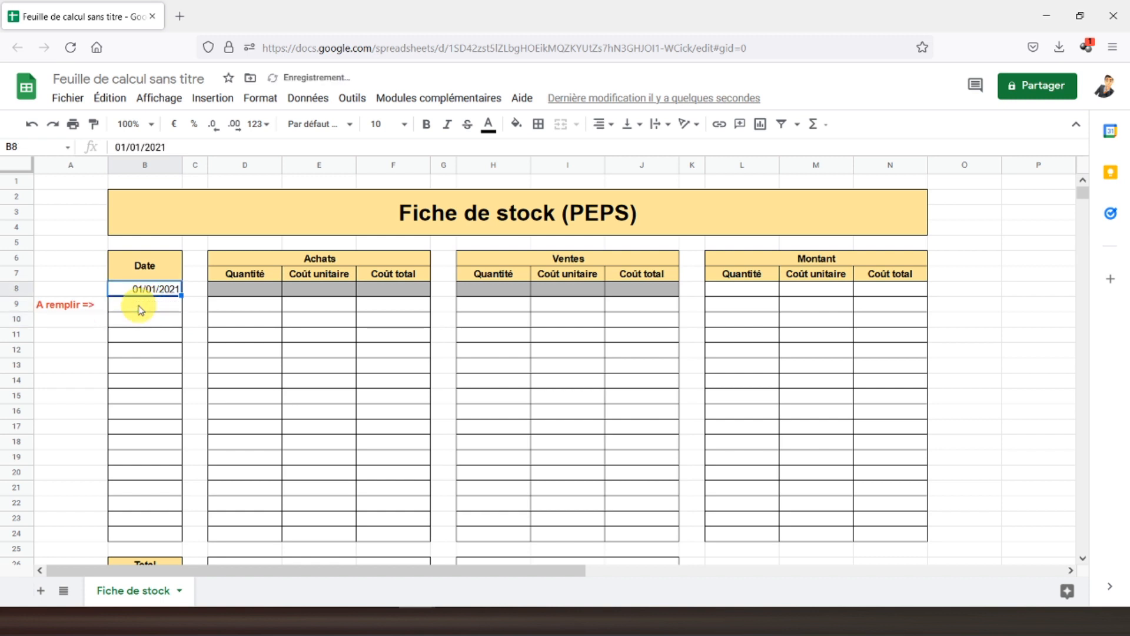
{"action": "key", "text": "ctrl+z"}
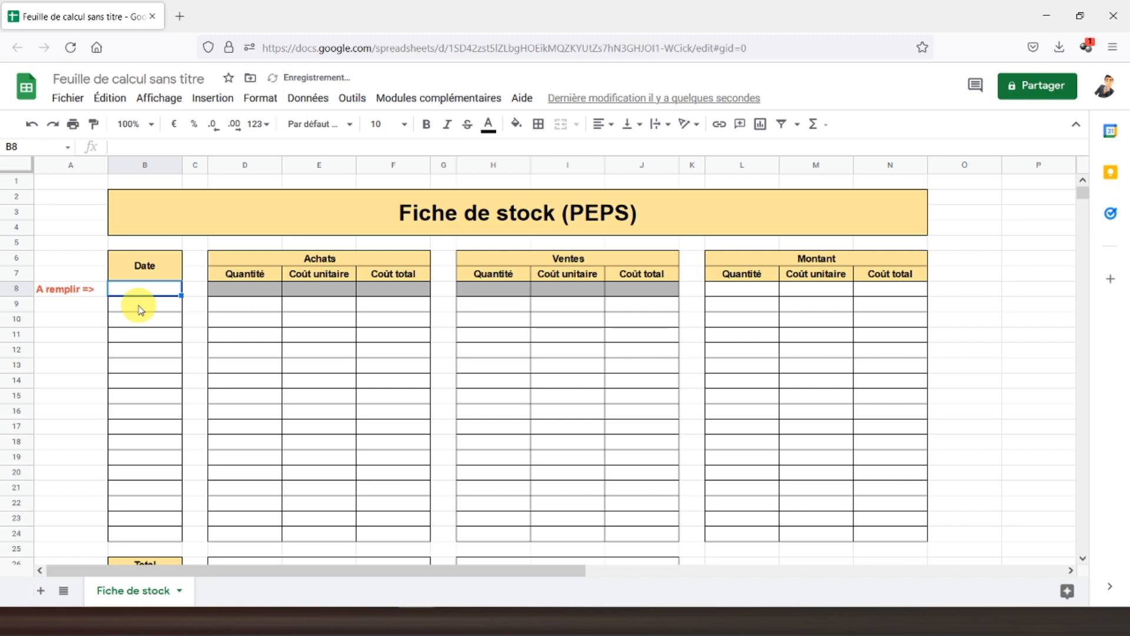
Enter the formula =si(E9="";"";D9*E9) in cell F9 of the Achats table and copy it down to F24.
{"action": "left_click", "coordinate": [377, 307]}
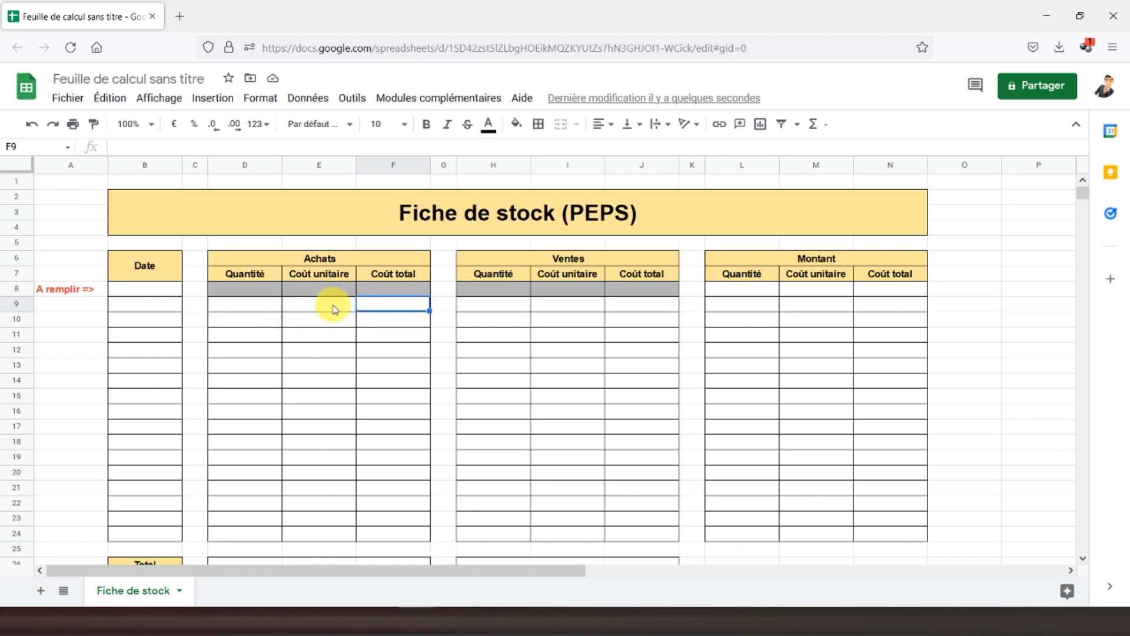
{"action": "type", "text": "=si"}
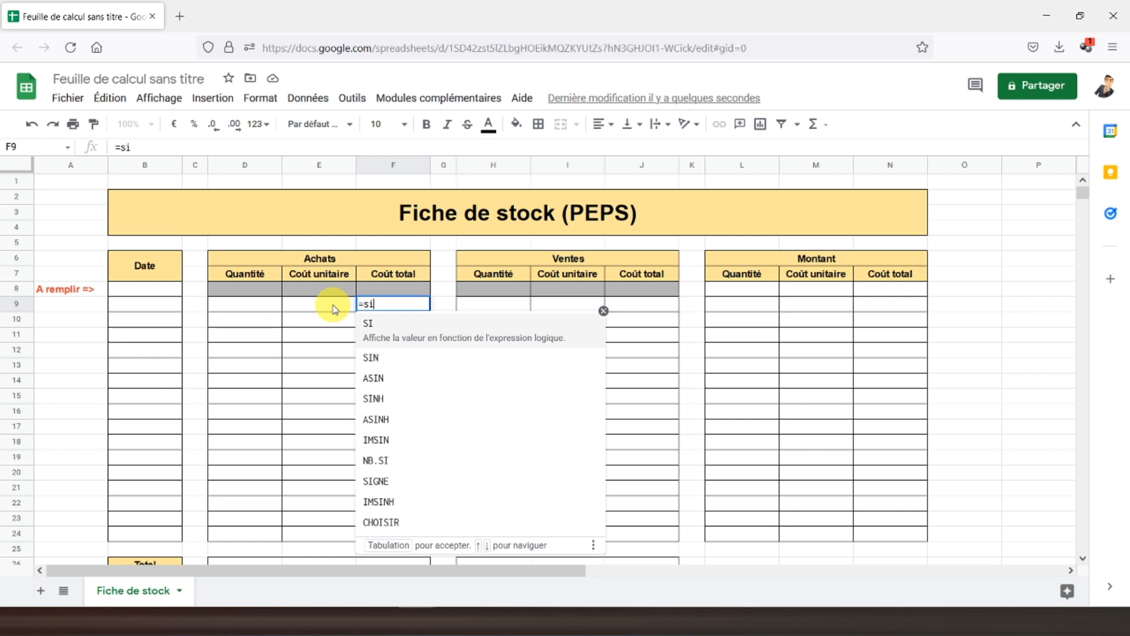
{"action": "type", "text": "("}
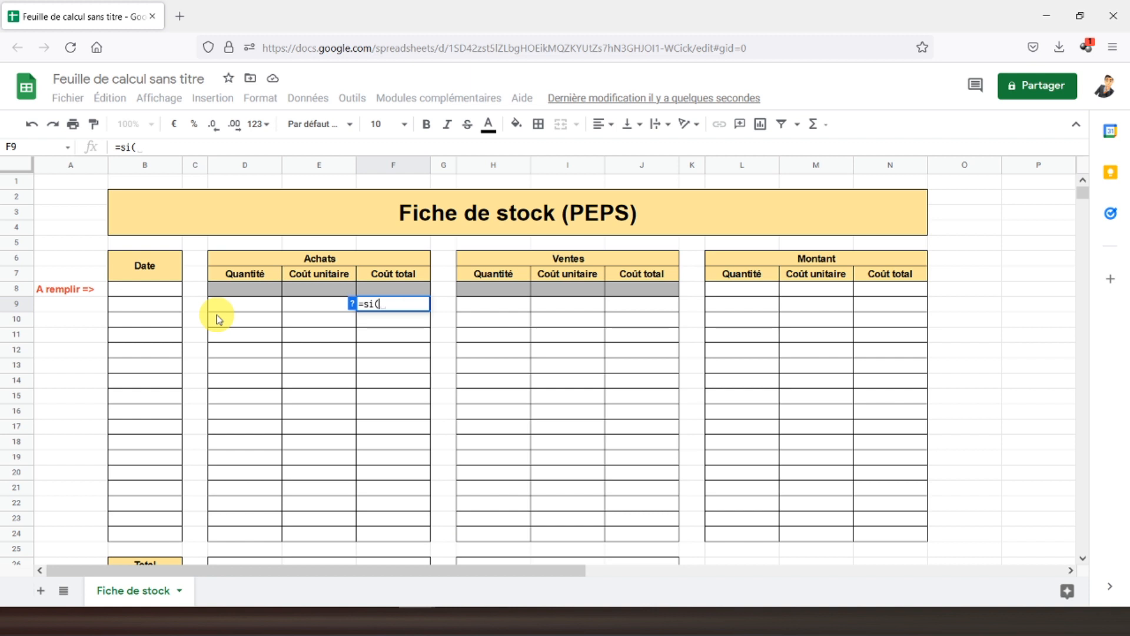
{"action": "left_click", "coordinate": [308, 306]}
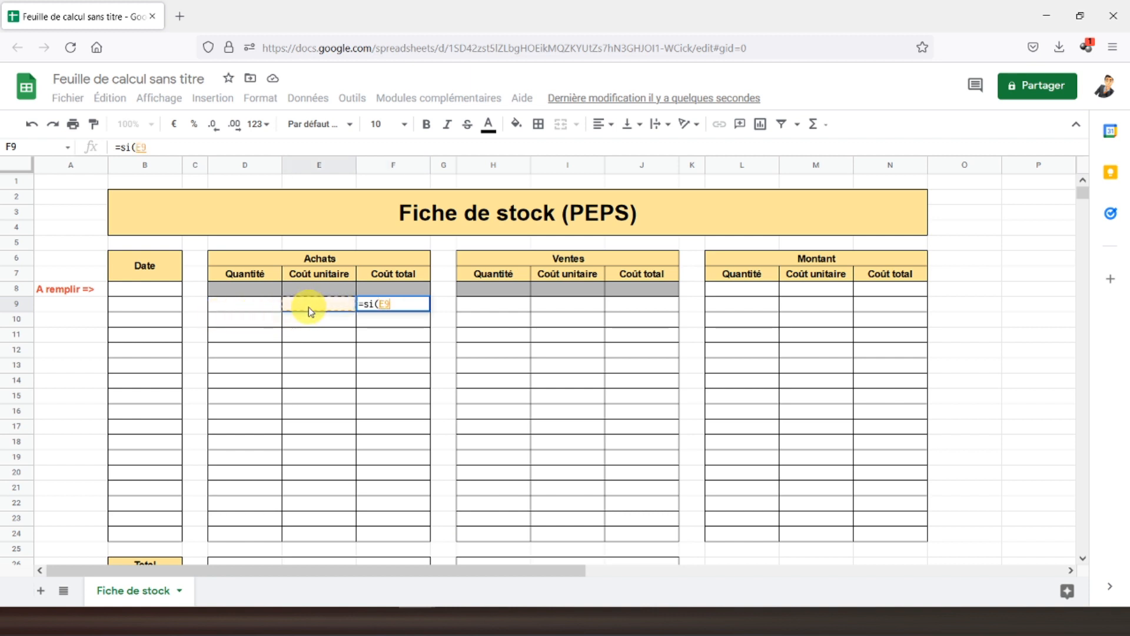
{"action": "type", "text": "=\"\";\"\""}
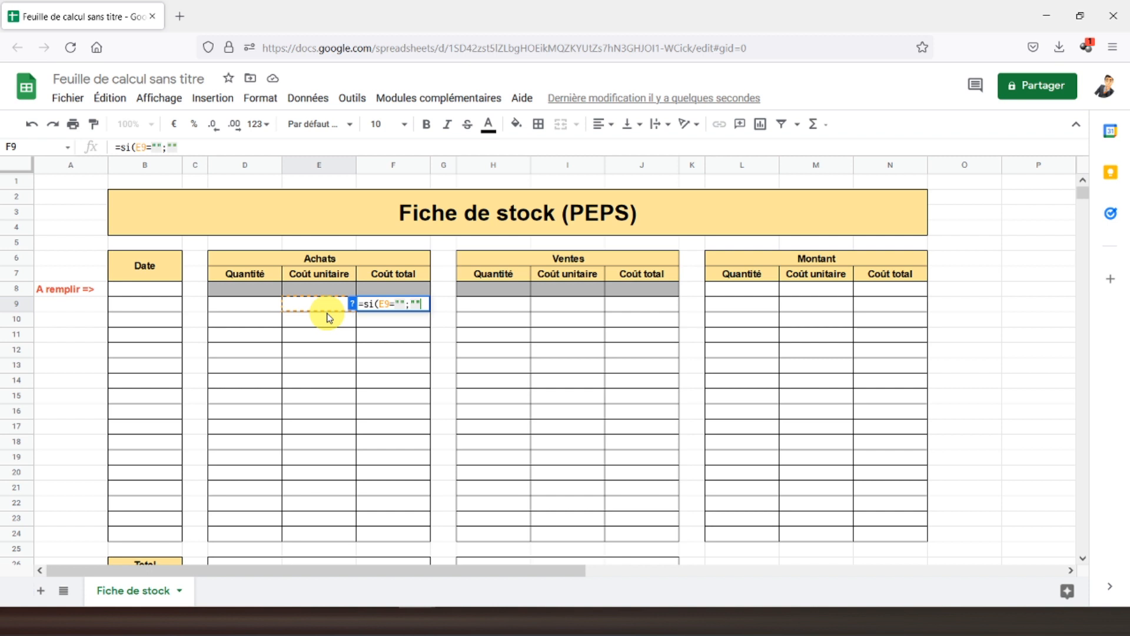
{"action": "type", "text": ";"}
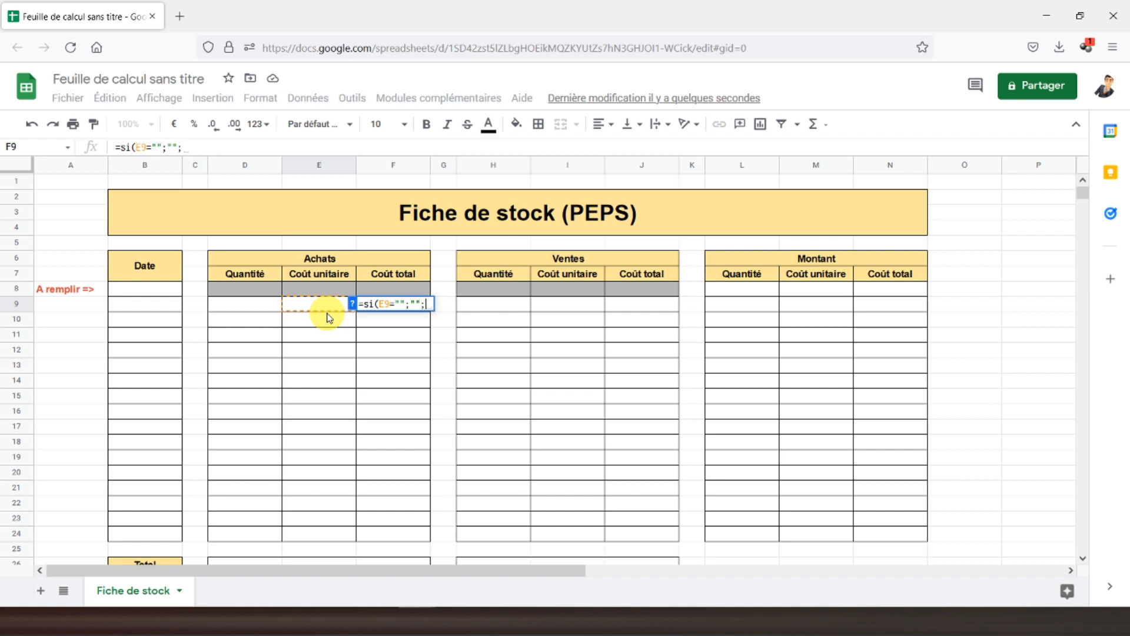
{"action": "left_click", "coordinate": [266, 305]}
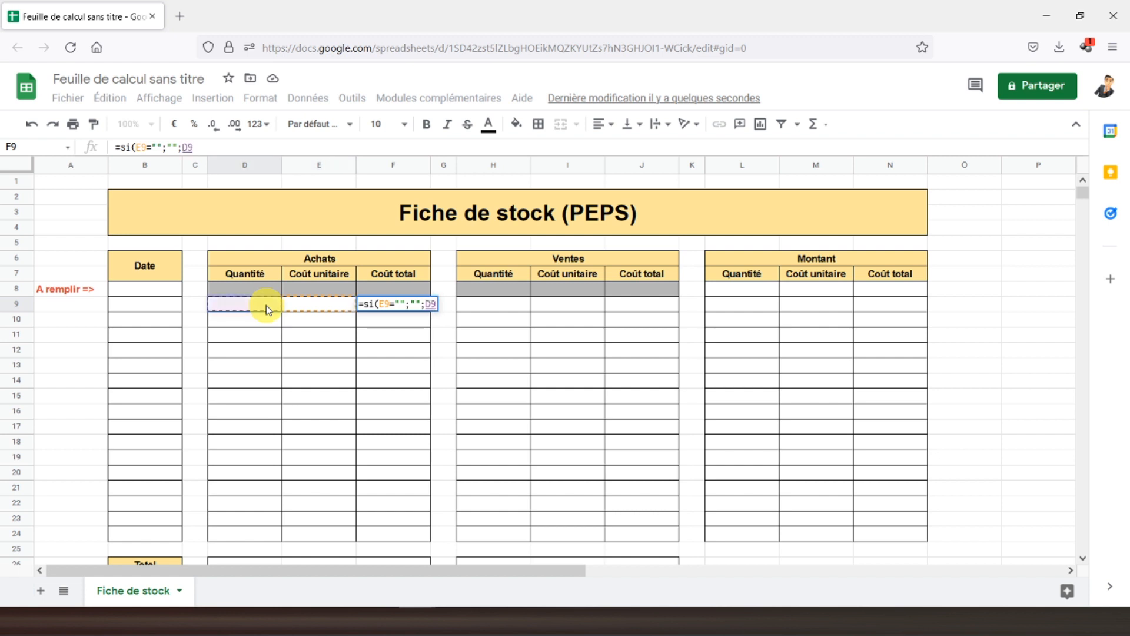
{"action": "type", "text": "*"}
{"action": "left_click", "coordinate": [311, 305]}
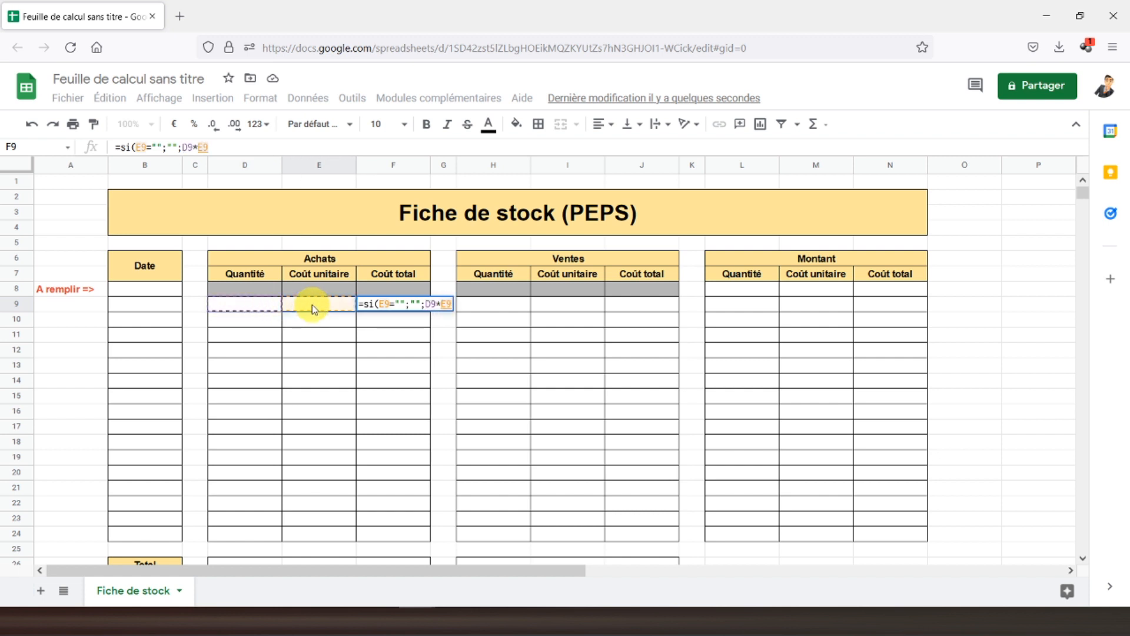
{"action": "key", "text": "Return"}
{"action": "left_click", "coordinate": [418, 306]}
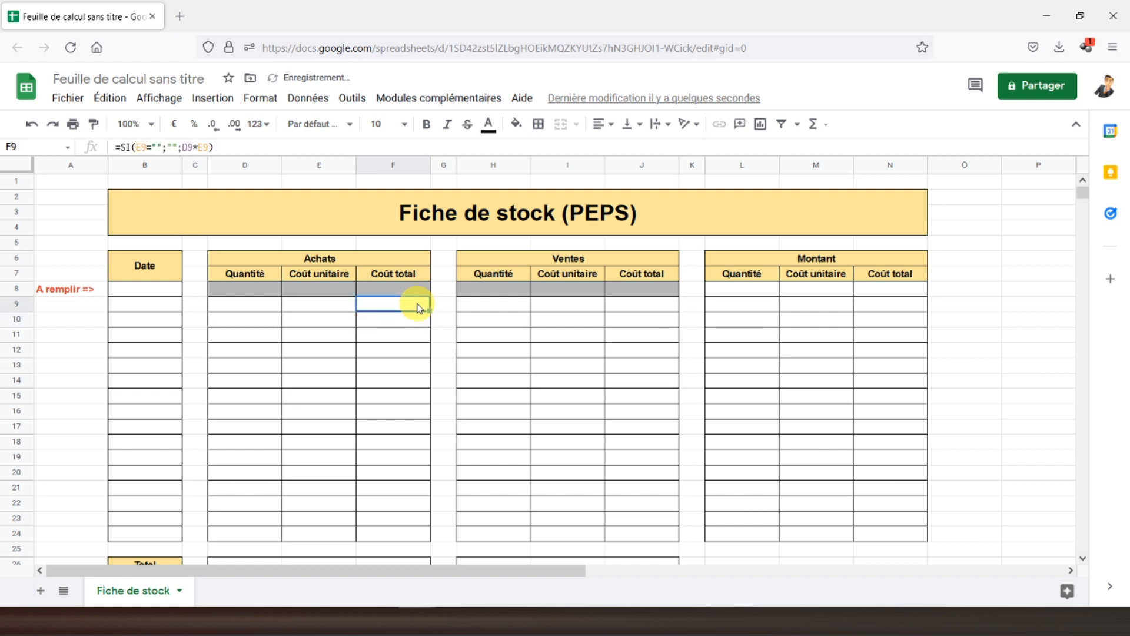
{"action": "left_click_drag", "start_coordinate": [430, 308], "coordinate": [408, 531]}
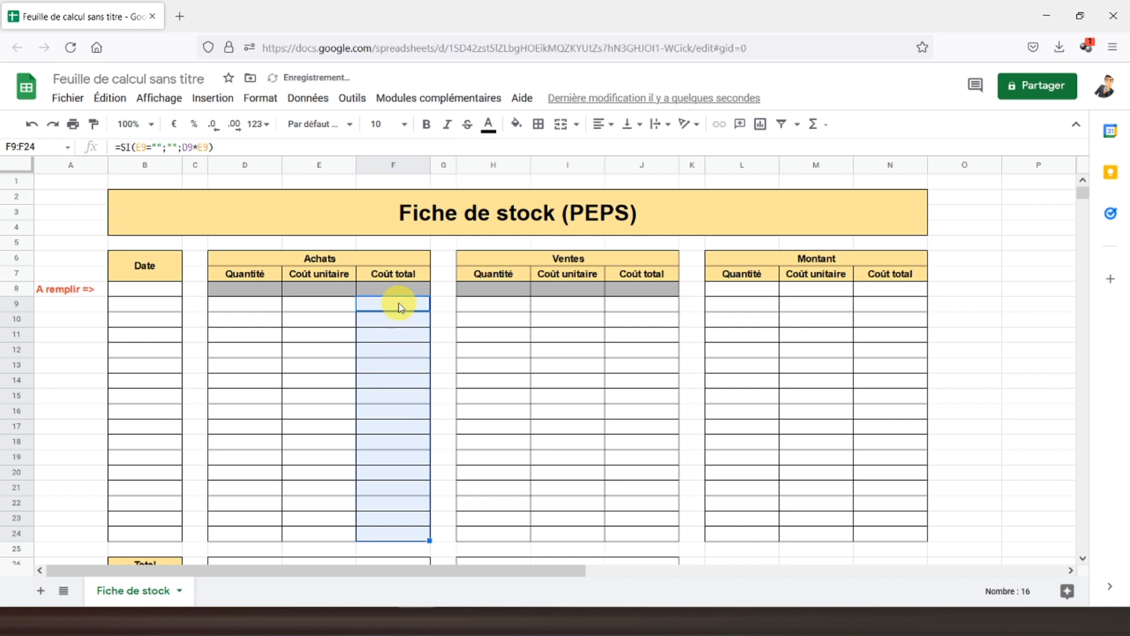
Paste only the formula of F9 into cell J9 of the Ventes table and copy it down to J24.
{"action": "left_click", "coordinate": [398, 302]}
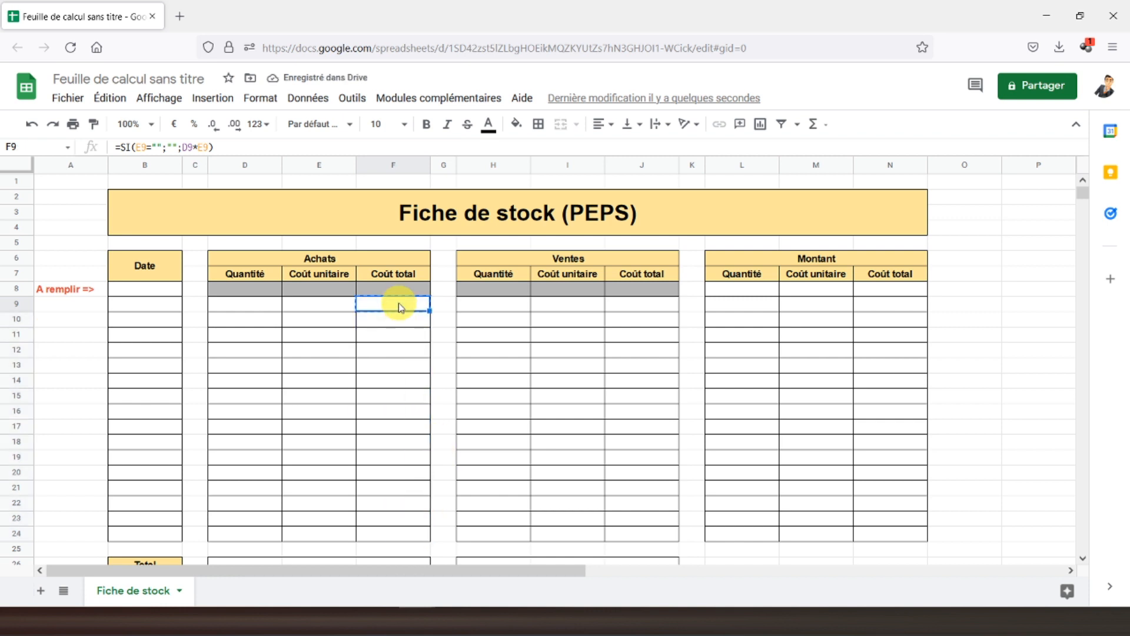
{"action": "left_click", "coordinate": [655, 306]}
{"action": "right_click", "coordinate": [655, 306]}
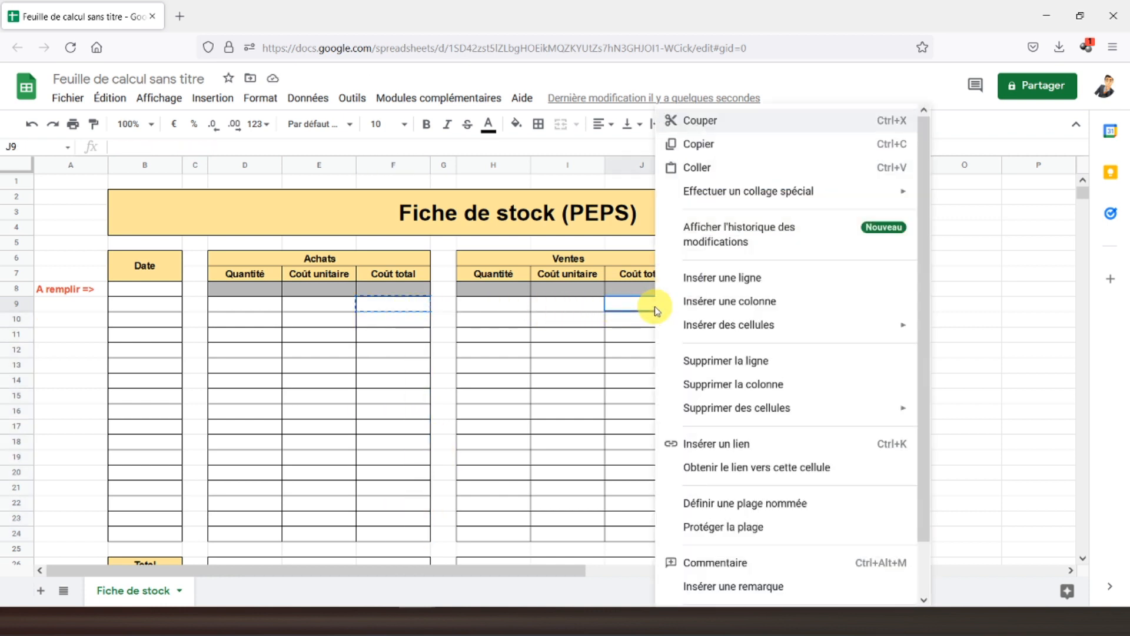
{"action": "mouse_move", "coordinate": [733, 189]}
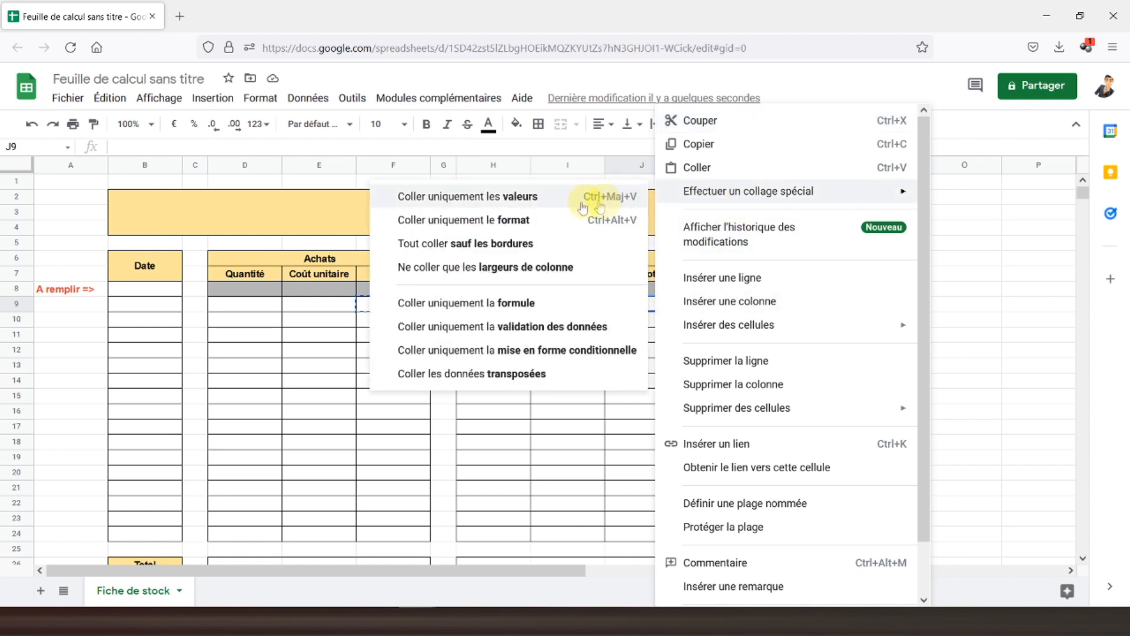
{"action": "left_click", "coordinate": [493, 304]}
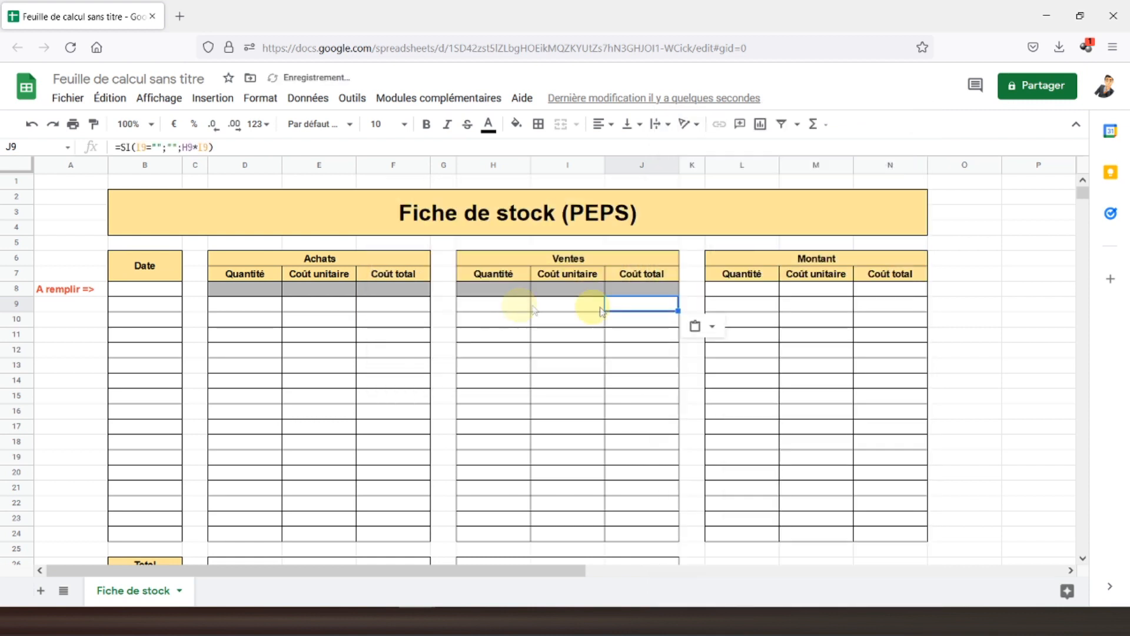
{"action": "left_click", "coordinate": [431, 143]}
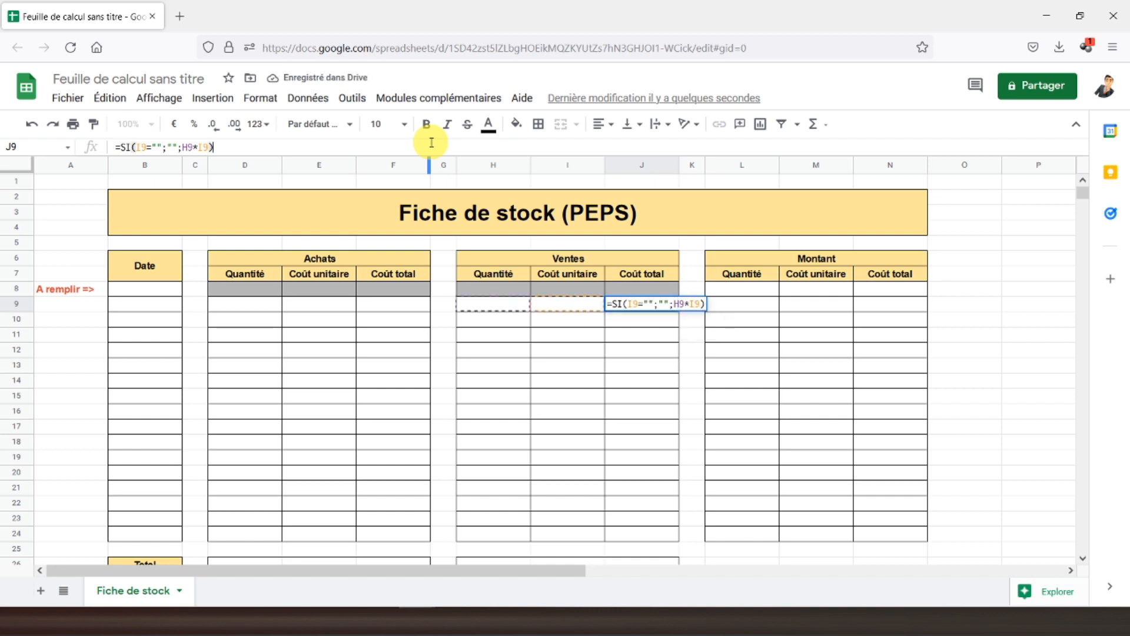
{"action": "key", "text": "Escape"}
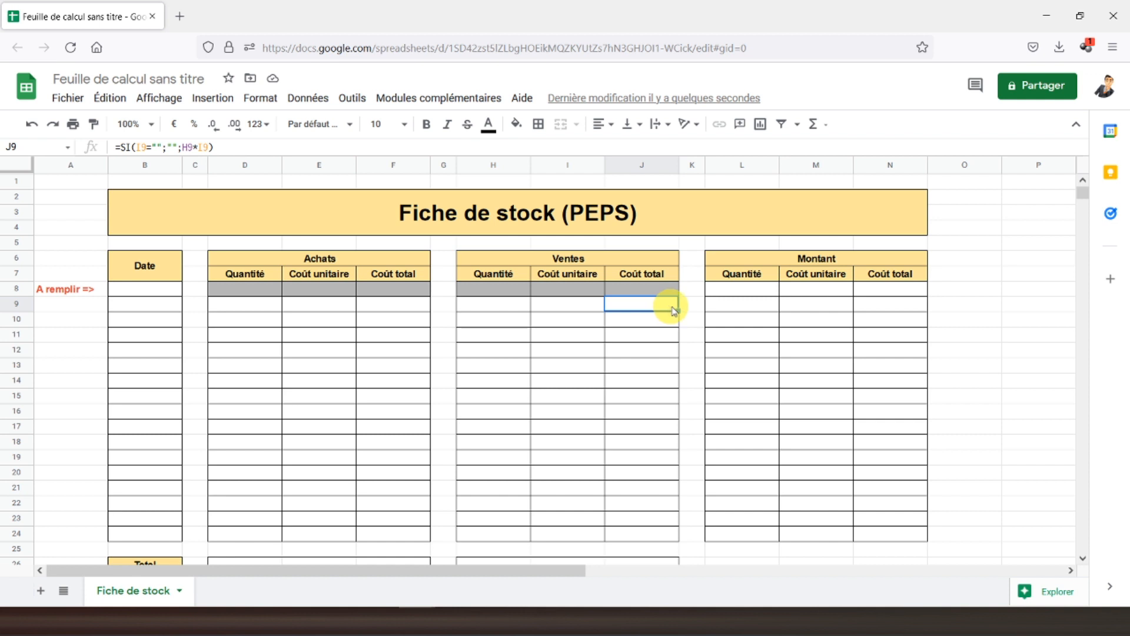
{"action": "left_click_drag", "start_coordinate": [674, 308], "coordinate": [666, 535]}
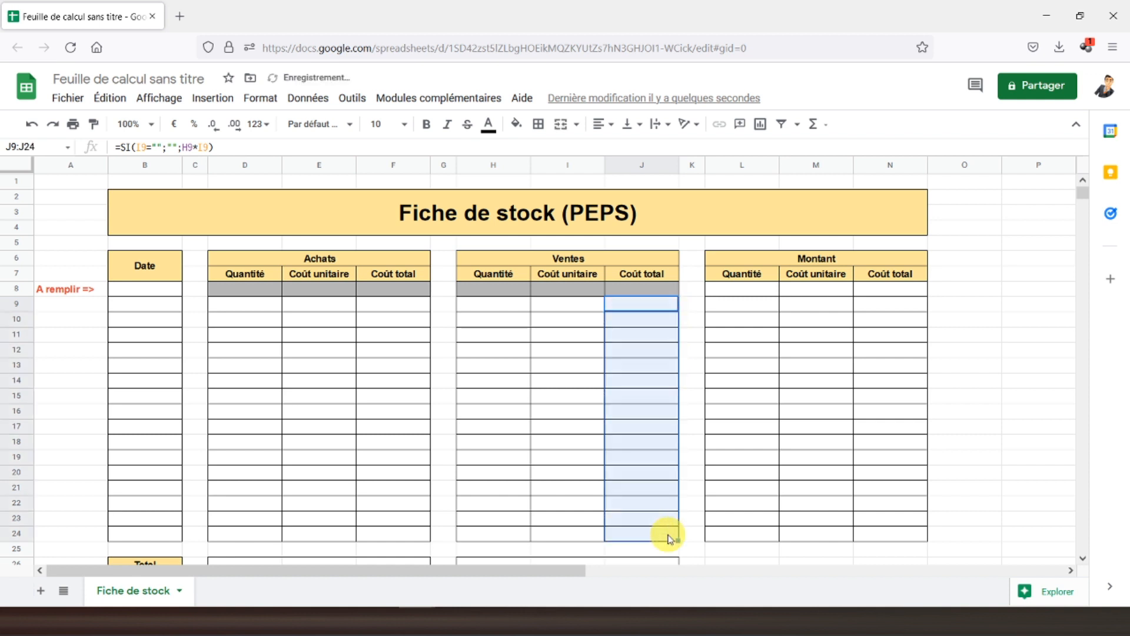
Enter the dates 01/01/2021 in cell B8 and 02/01/2021 in cell B9.
{"action": "left_click", "coordinate": [242, 307]}
{"action": "left_click", "coordinate": [141, 290]}
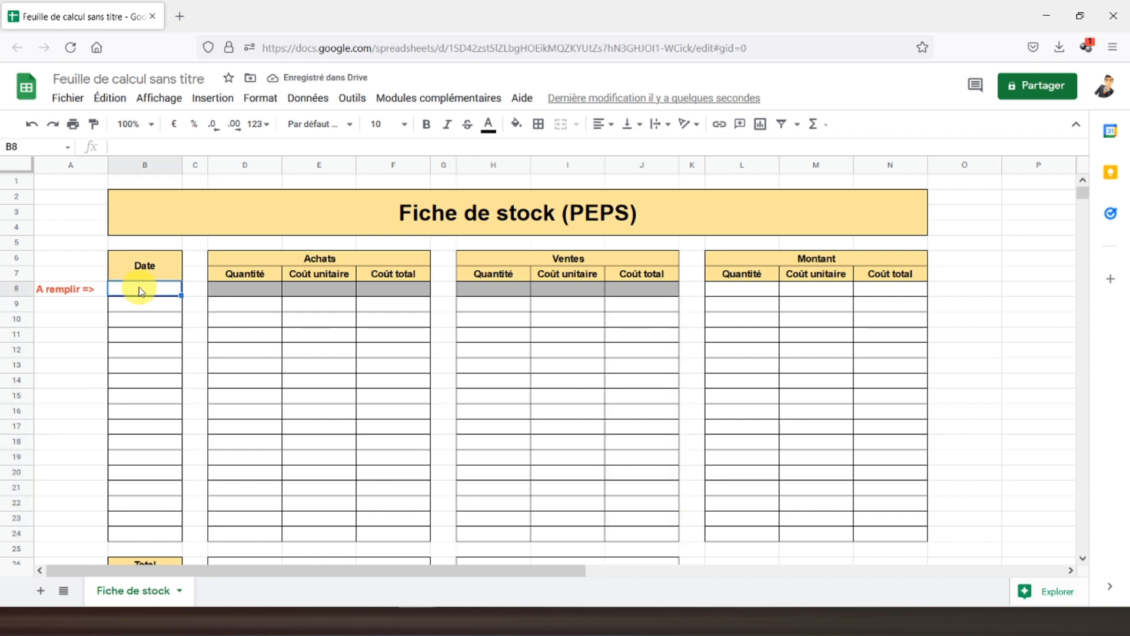
{"action": "type", "text": "01/01/"}
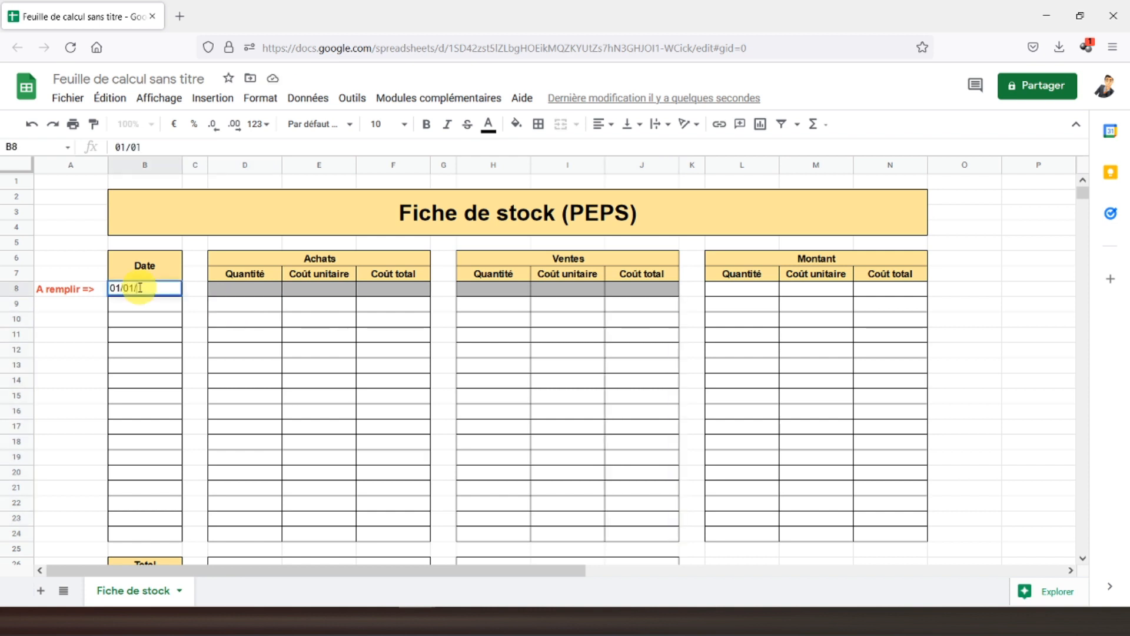
{"action": "type", "text": "2021"}
{"action": "key", "text": "Return"}
{"action": "type", "text": "02/0"}
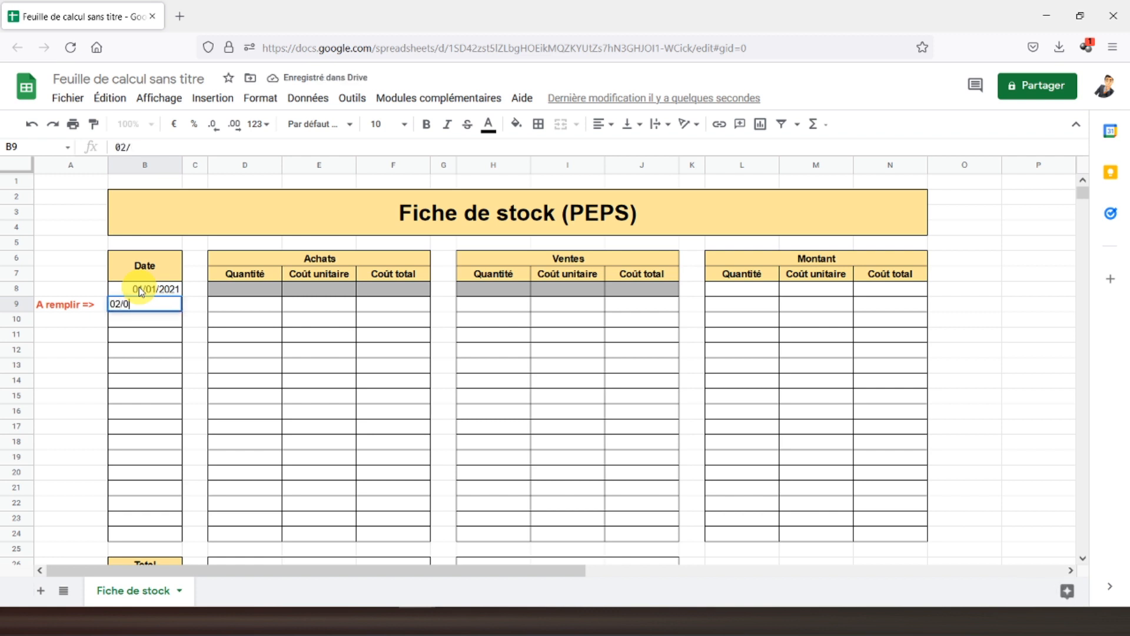
{"action": "type", "text": "1/2021"}
{"action": "key", "text": "Return"}
Enter a purchase quantity of 10 in D9 and a unit cost of 20 in E9, and check the total cost formula in F9.
{"action": "key", "text": "Up"}
{"action": "key", "text": "Right"}
{"action": "key", "text": "Right"}
{"action": "type", "text": "10"}
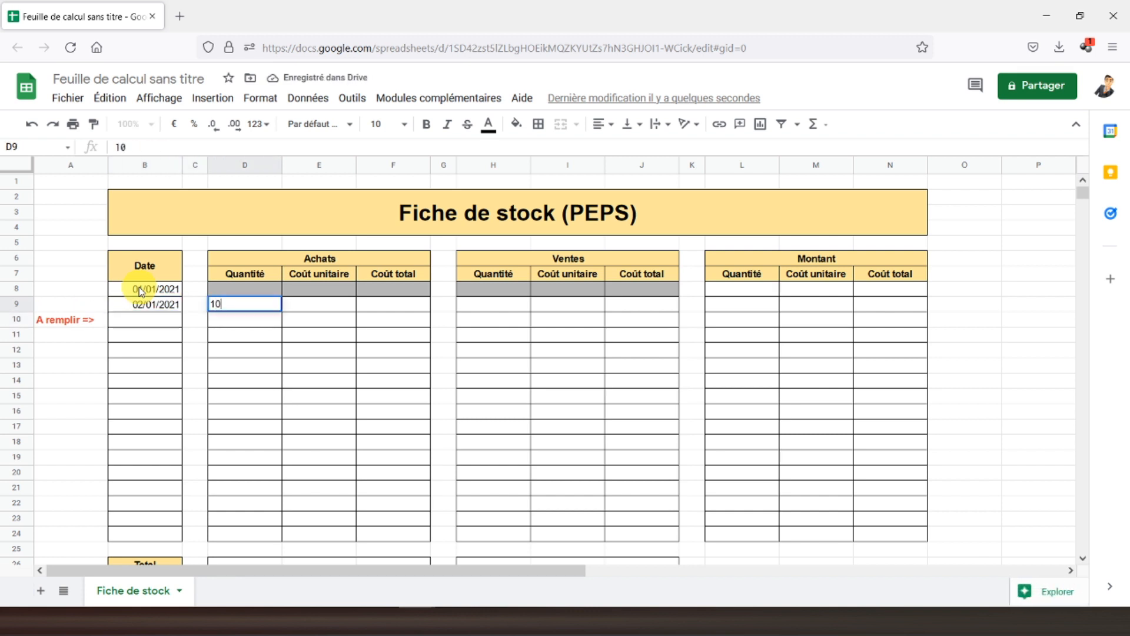
{"action": "type", "text": "0"}
{"action": "key", "text": "Tab"}
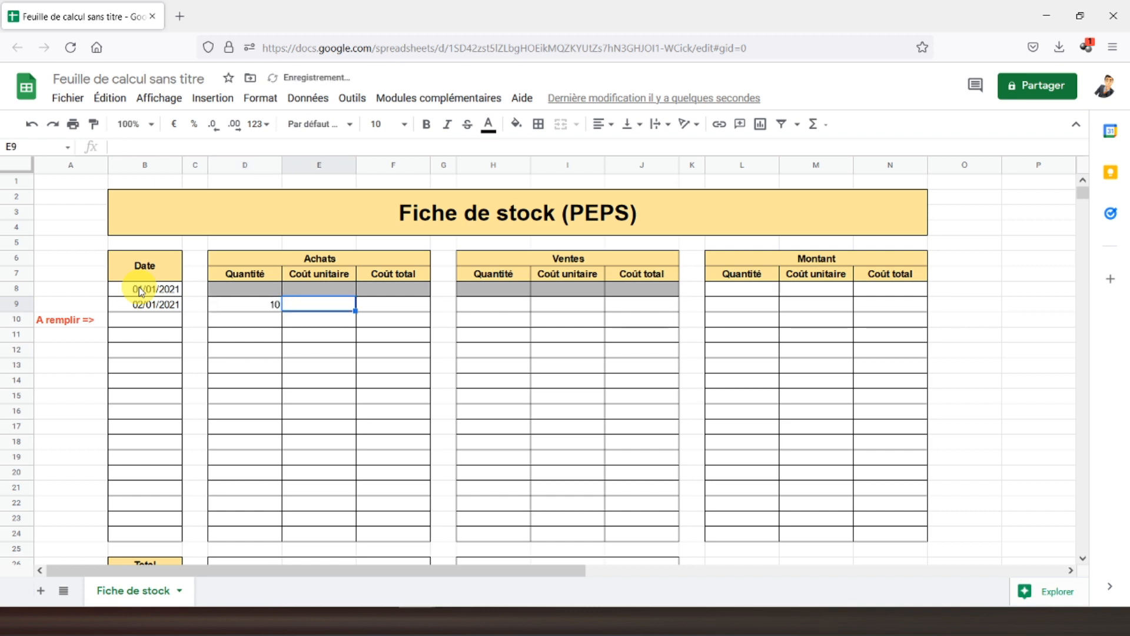
{"action": "type", "text": "20"}
{"action": "key", "text": "Return"}
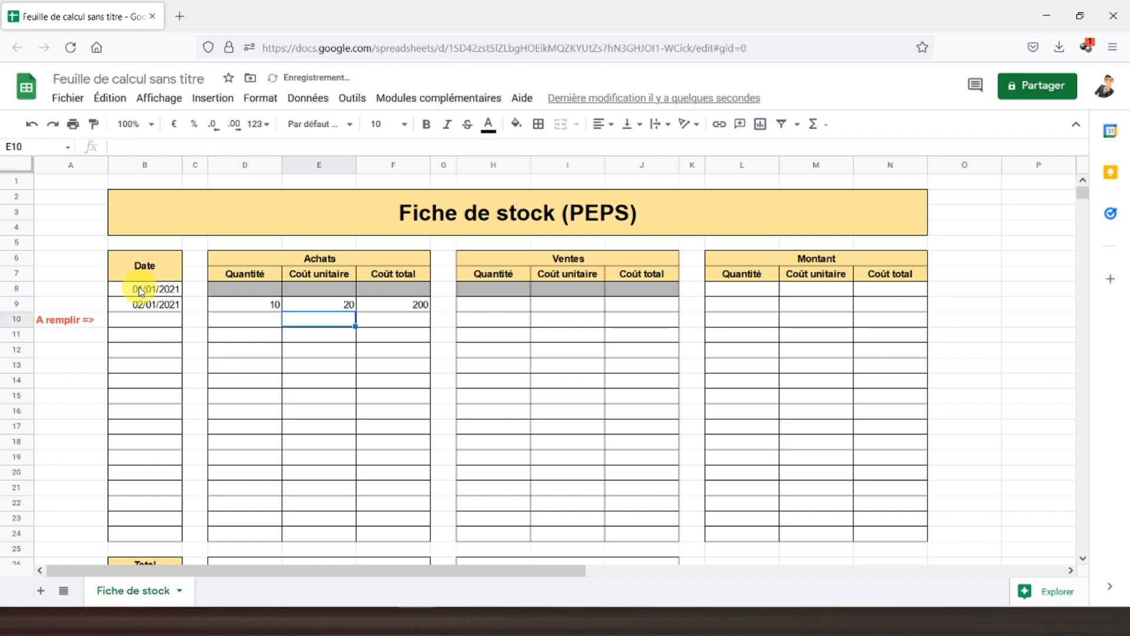
{"action": "left_click", "coordinate": [399, 305]}
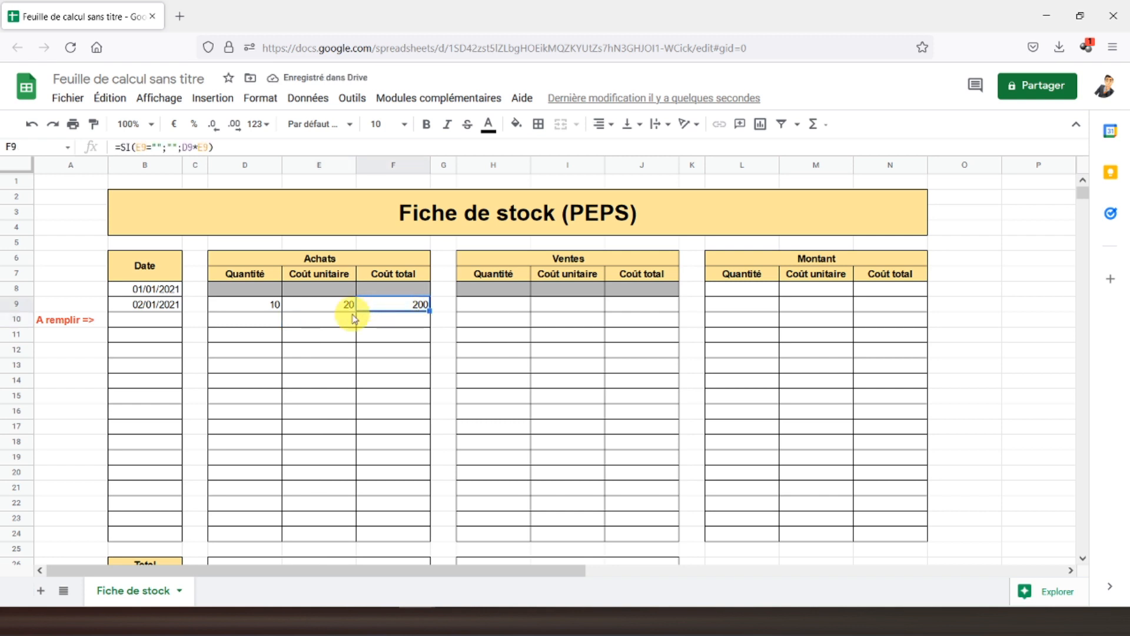
Apply the euro currency format to E9:F24, F26, I9:J24, J26 and M8:N24 together.
{"action": "left_click_drag", "start_coordinate": [328, 306], "coordinate": [386, 535]}
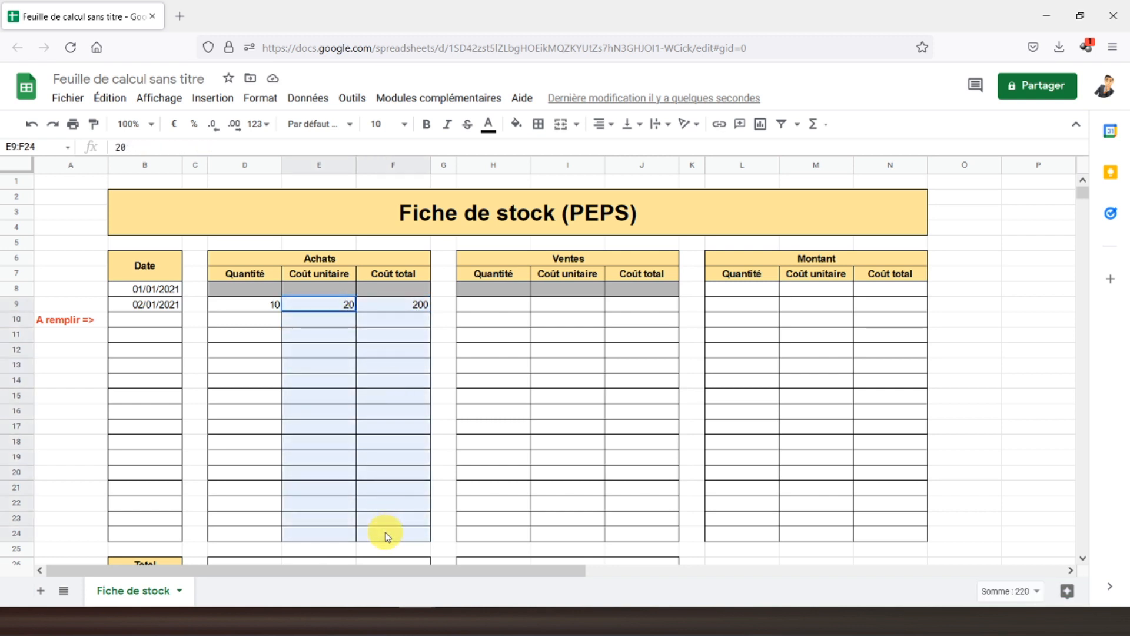
{"action": "scroll", "coordinate": [389, 474], "scroll_direction": "down", "scroll_amount": 2}
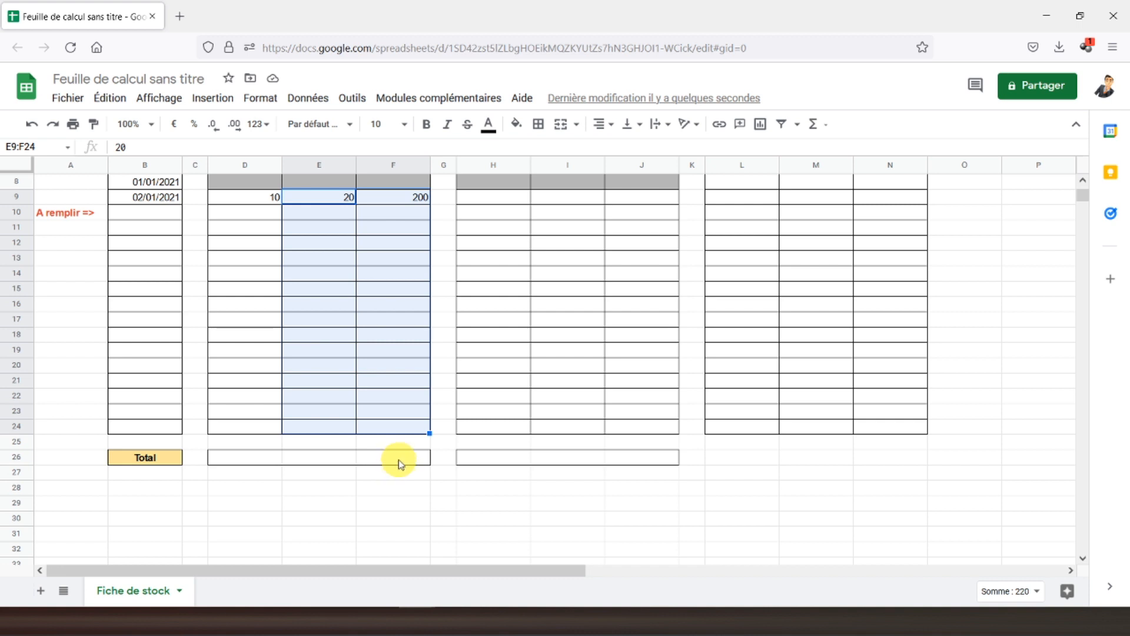
{"action": "left_click", "coordinate": [397, 460]}
{"action": "scroll", "coordinate": [535, 394], "scroll_direction": "up", "scroll_amount": 2}
{"action": "left_click_drag", "start_coordinate": [574, 304], "coordinate": [624, 531]}
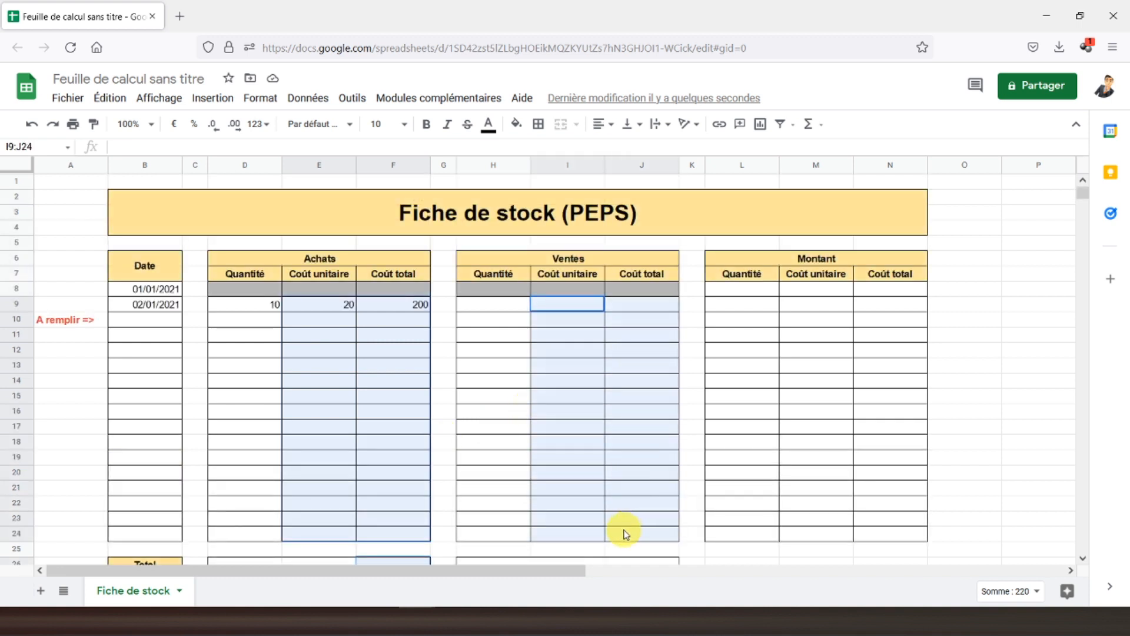
{"action": "scroll", "coordinate": [644, 474], "scroll_direction": "down", "scroll_amount": 2}
{"action": "left_click", "coordinate": [672, 451], "text": "ctrl"}
{"action": "scroll", "coordinate": [694, 441], "scroll_direction": "up", "scroll_amount": 2}
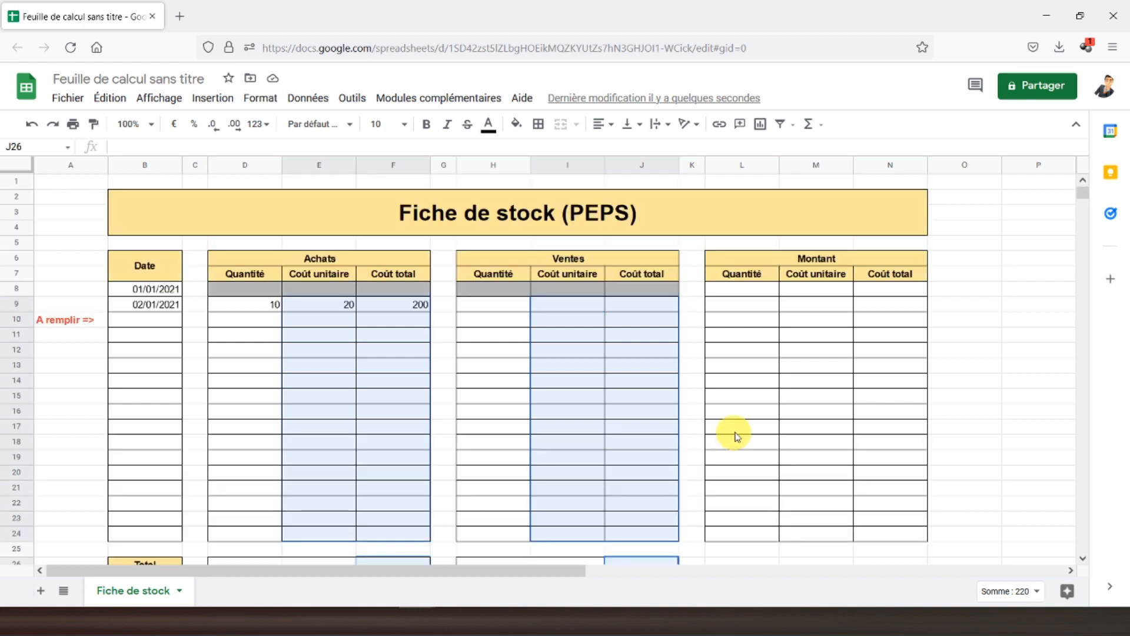
{"action": "left_click_drag", "start_coordinate": [821, 290], "coordinate": [876, 537]}
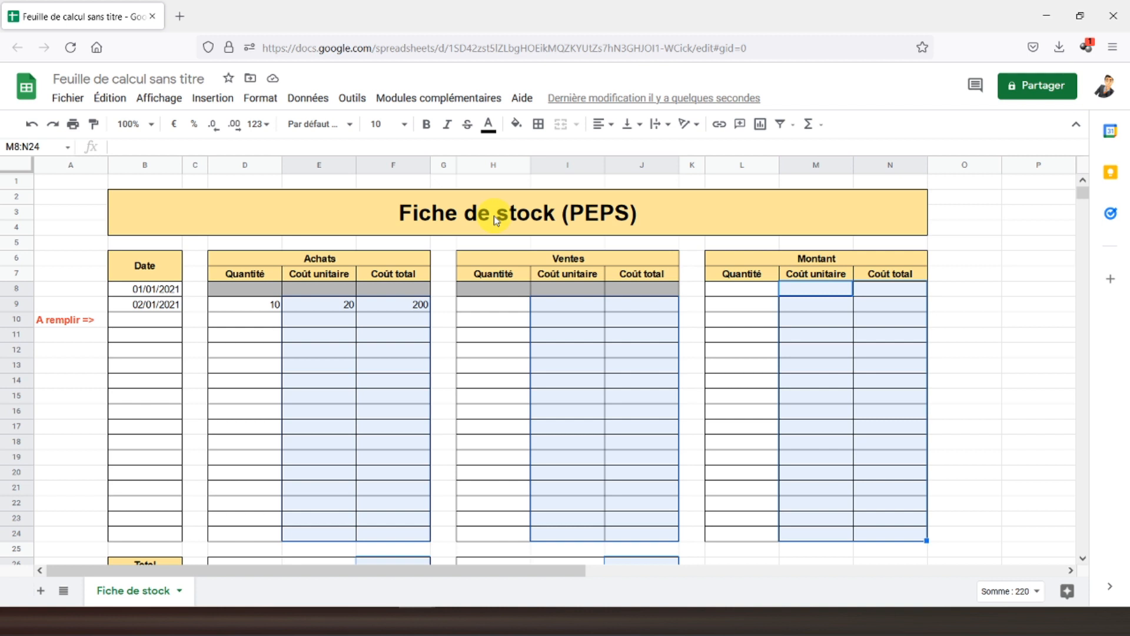
{"action": "left_click", "coordinate": [176, 131]}
{"action": "left_click", "coordinate": [250, 310]}
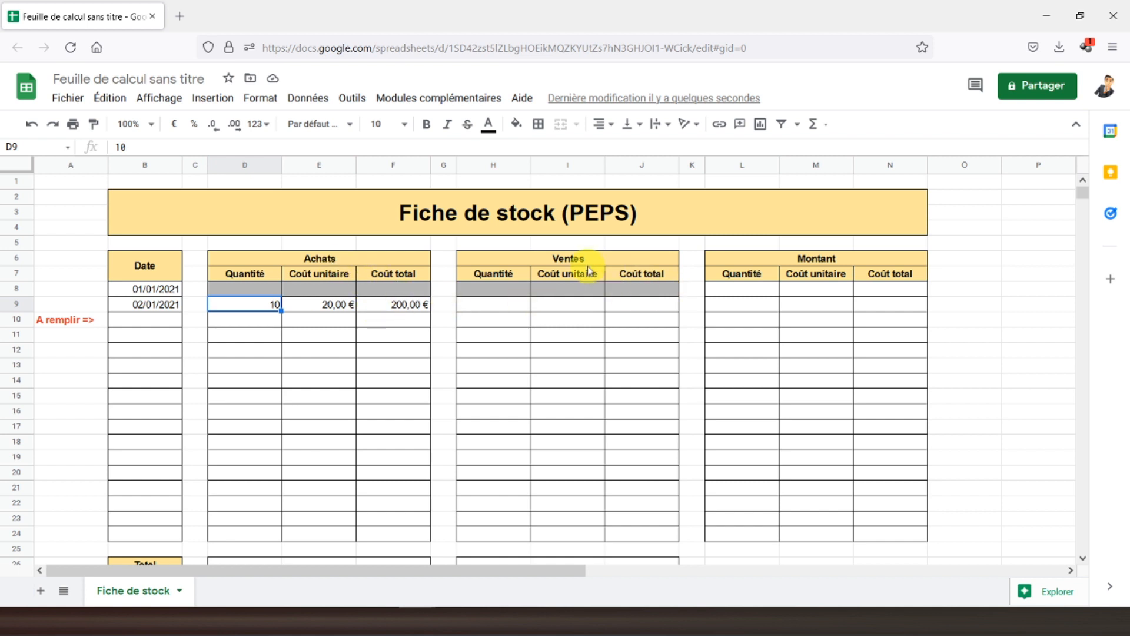
Try to copy the formula text of J9 directly into the total cost cell N8 of the Montant table.
{"action": "left_click", "coordinate": [750, 294]}
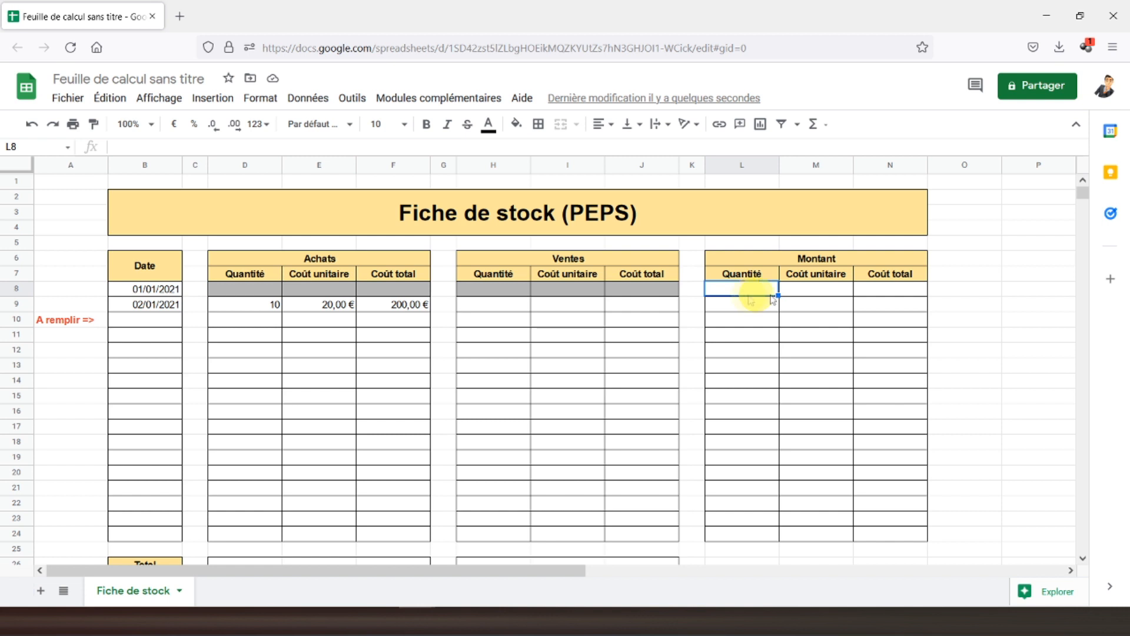
{"action": "left_click", "coordinate": [876, 290]}
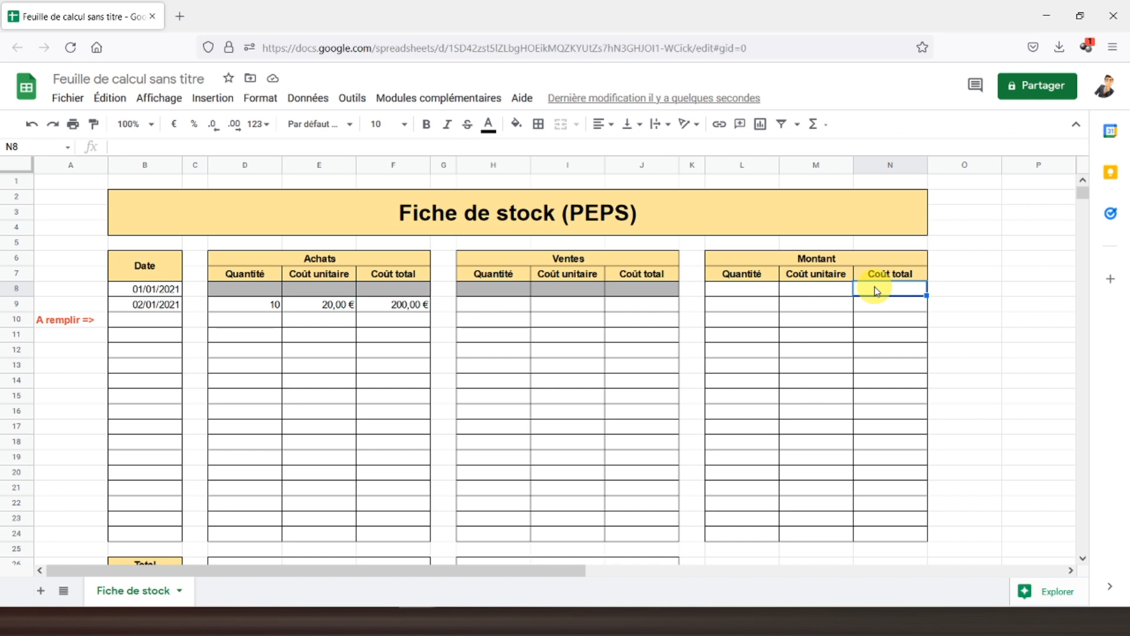
{"action": "left_click", "coordinate": [644, 309]}
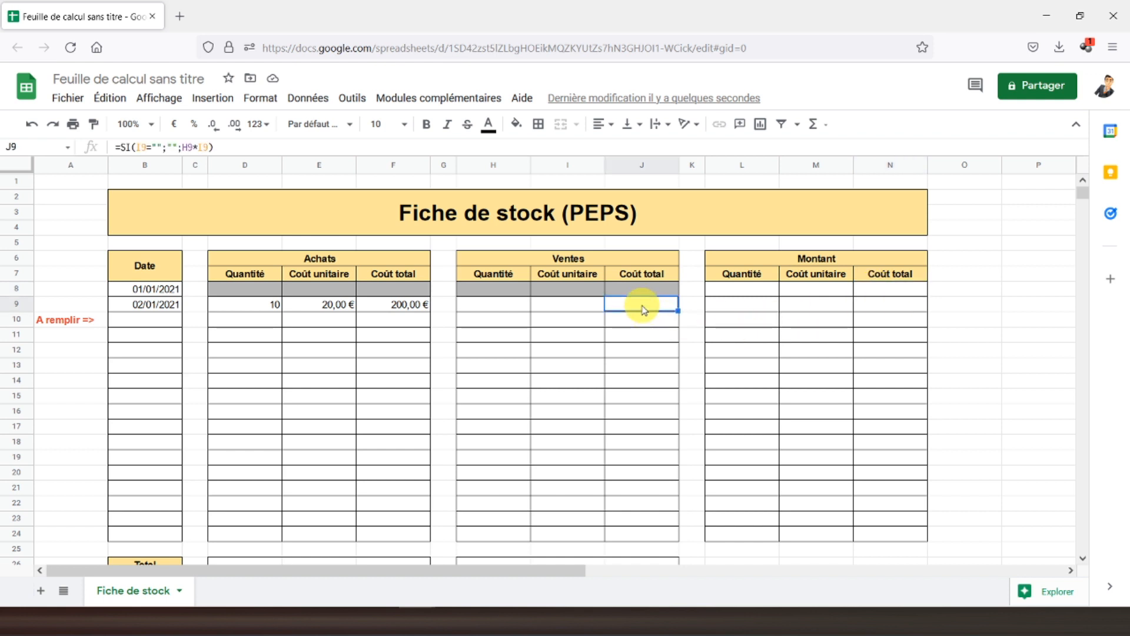
{"action": "triple_click", "coordinate": [191, 148]}
{"action": "key", "text": "ctrl+c"}
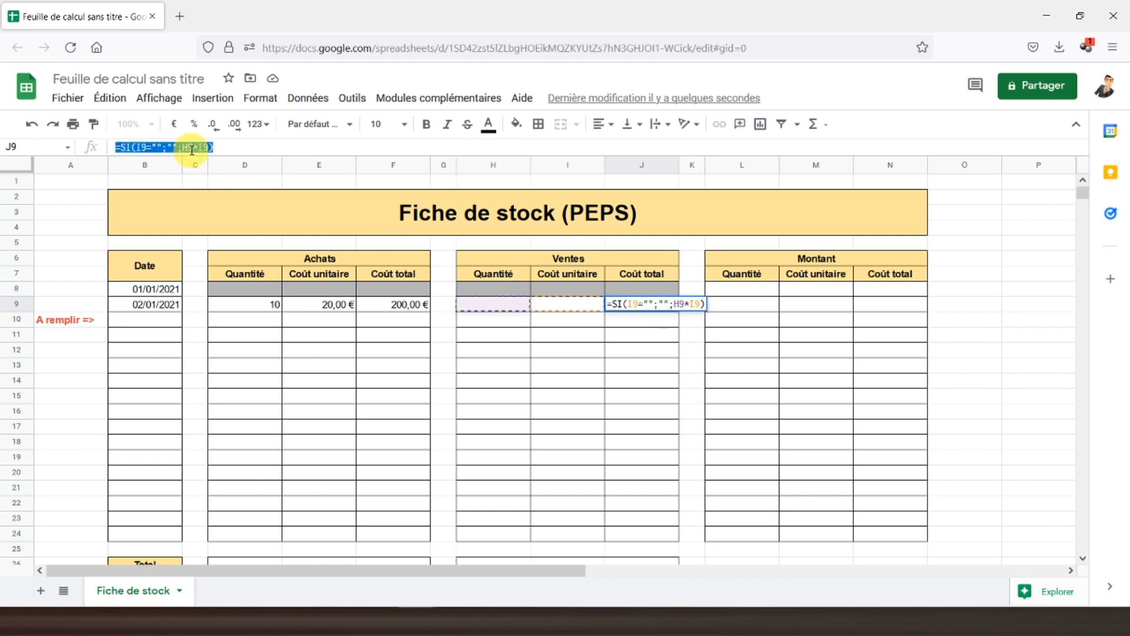
{"action": "key", "text": "Escape"}
{"action": "left_click", "coordinate": [879, 291]}
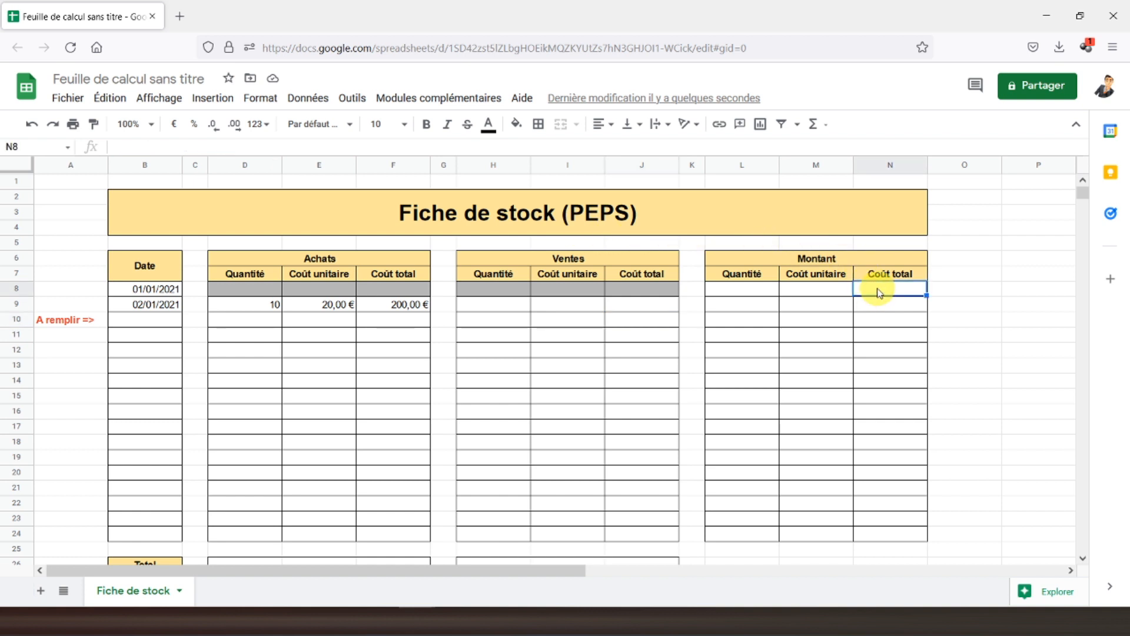
{"action": "key", "text": "ctrl+v"}
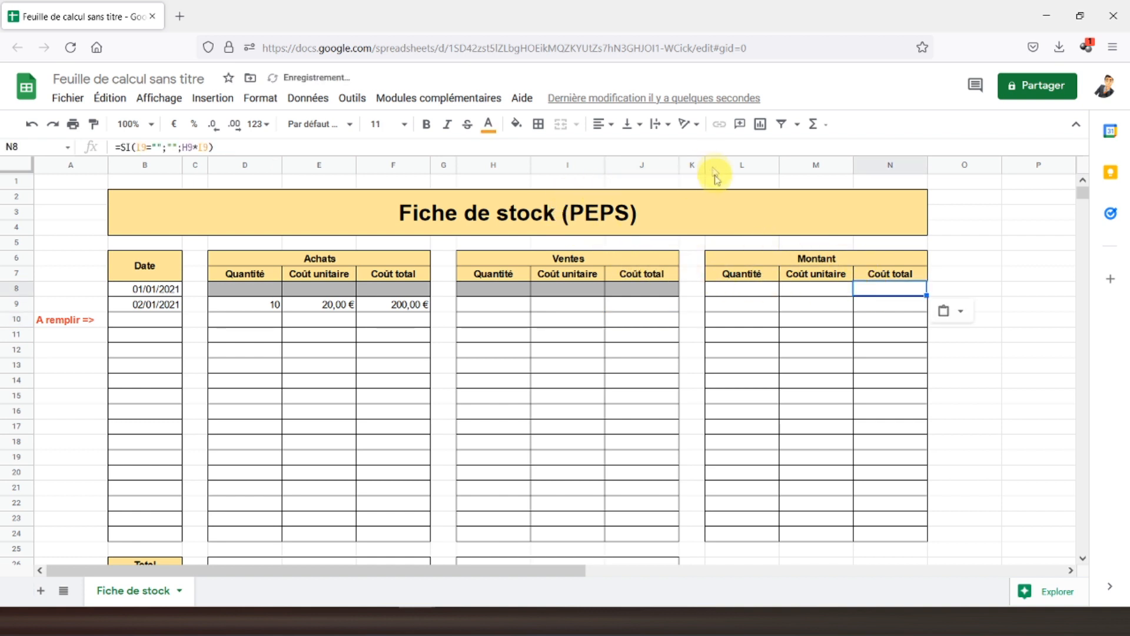
{"action": "key", "text": "F2"}
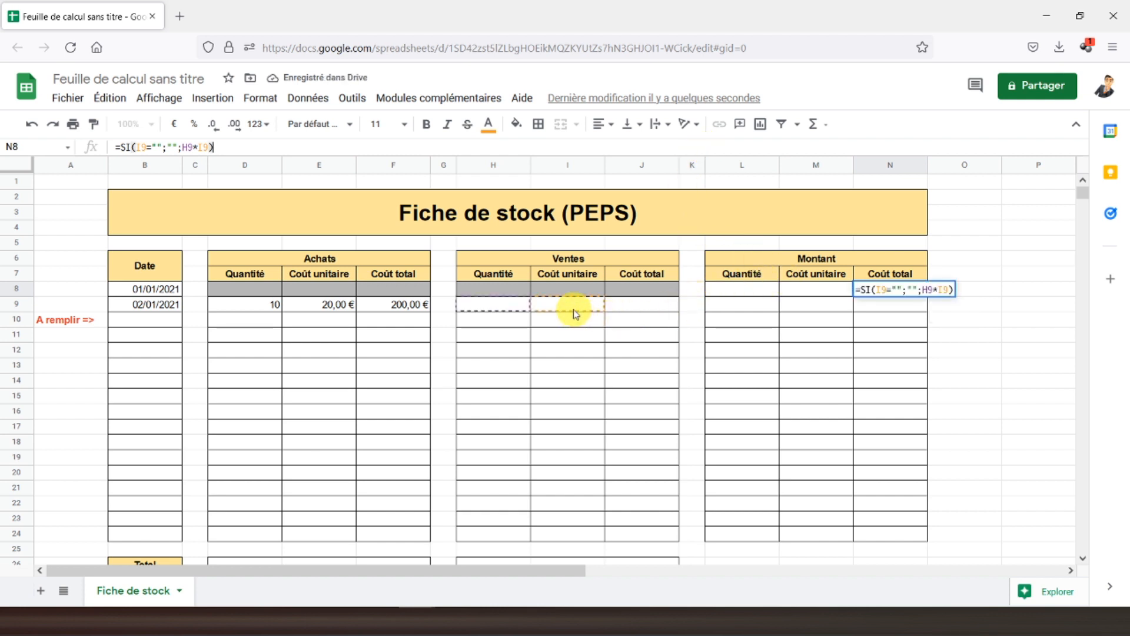
{"action": "key", "text": "Escape"}
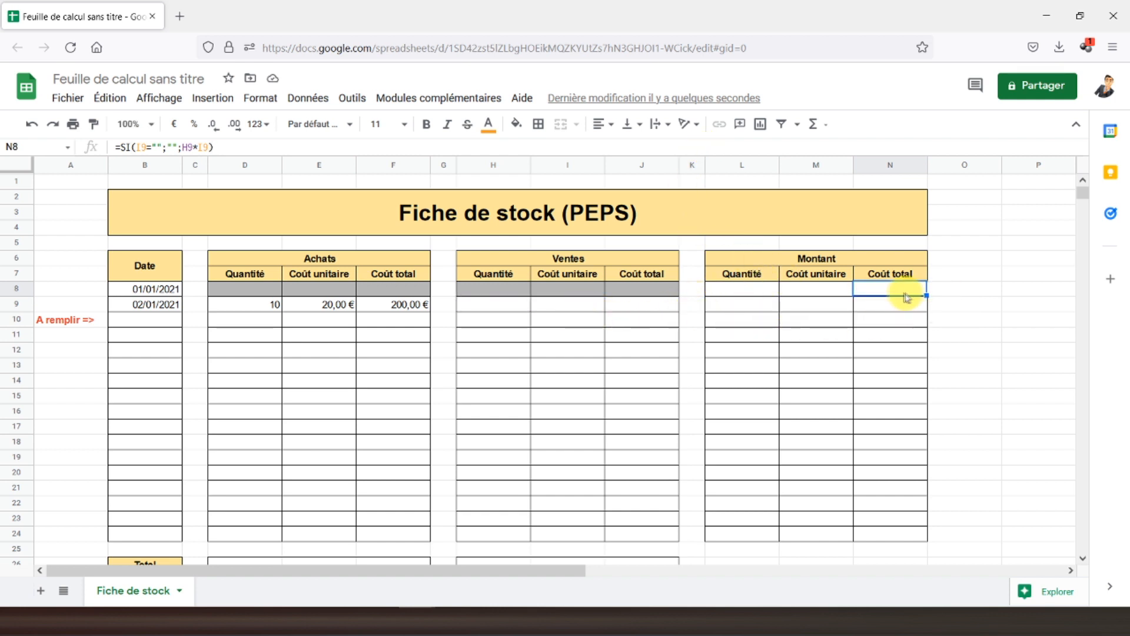
Paste only the formula of J9 into cell N8 of the Montant table and check the cells it references.
{"action": "left_click", "coordinate": [618, 302]}
{"action": "right_click", "coordinate": [618, 304]}
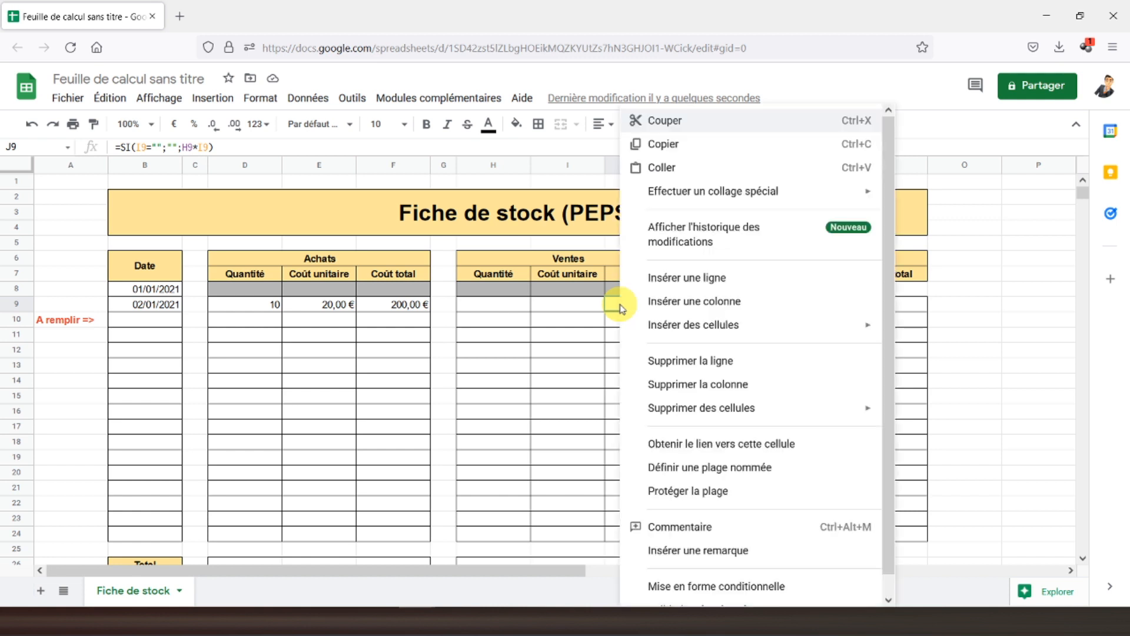
{"action": "left_click", "coordinate": [665, 145]}
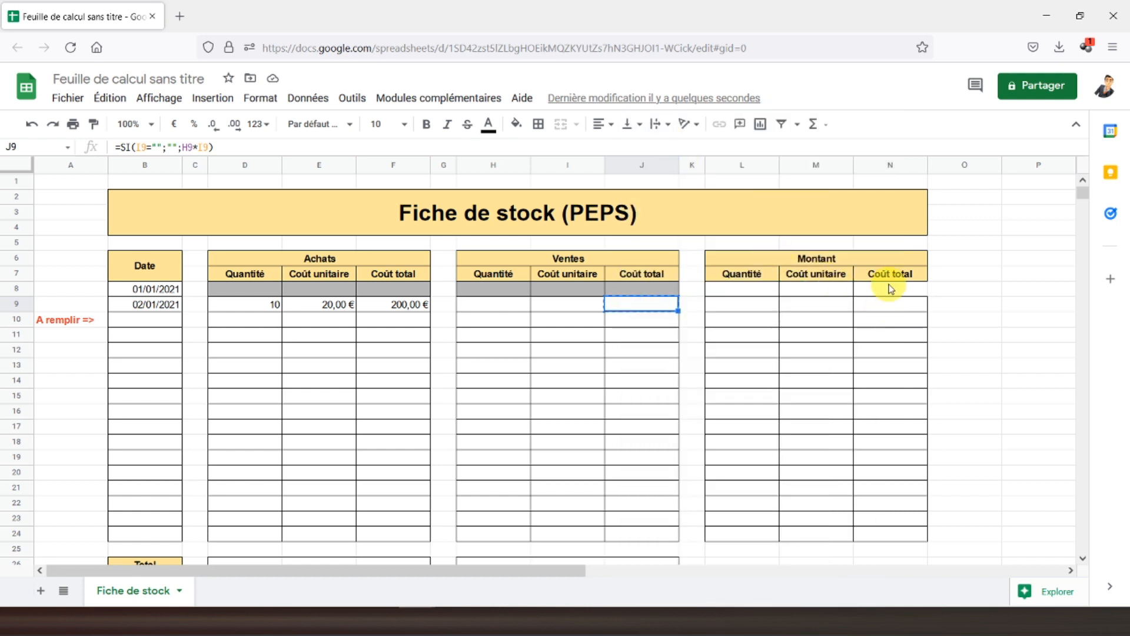
{"action": "left_click", "coordinate": [883, 290]}
{"action": "right_click", "coordinate": [883, 291]}
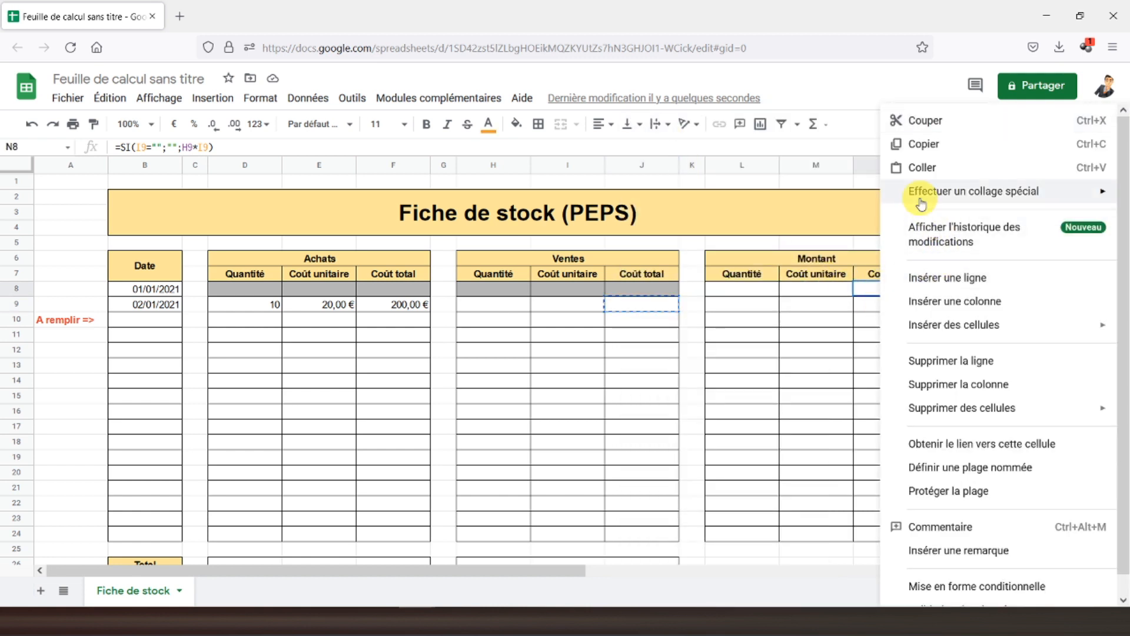
{"action": "mouse_move", "coordinate": [921, 204]}
{"action": "left_click", "coordinate": [717, 306]}
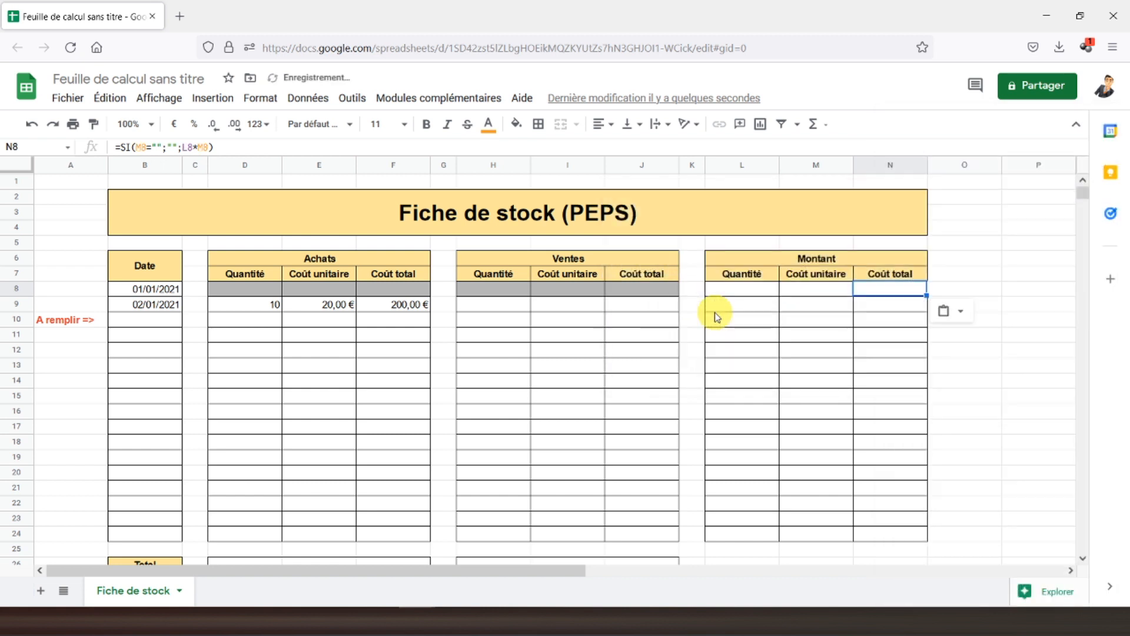
{"action": "left_click", "coordinate": [537, 146]}
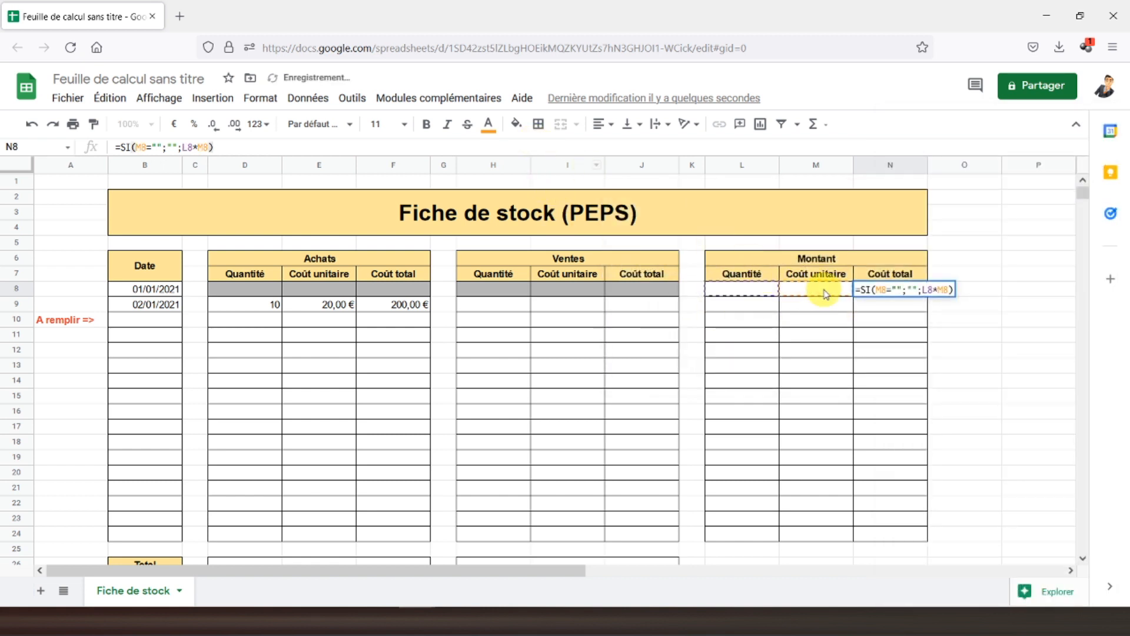
{"action": "key", "text": "Return"}
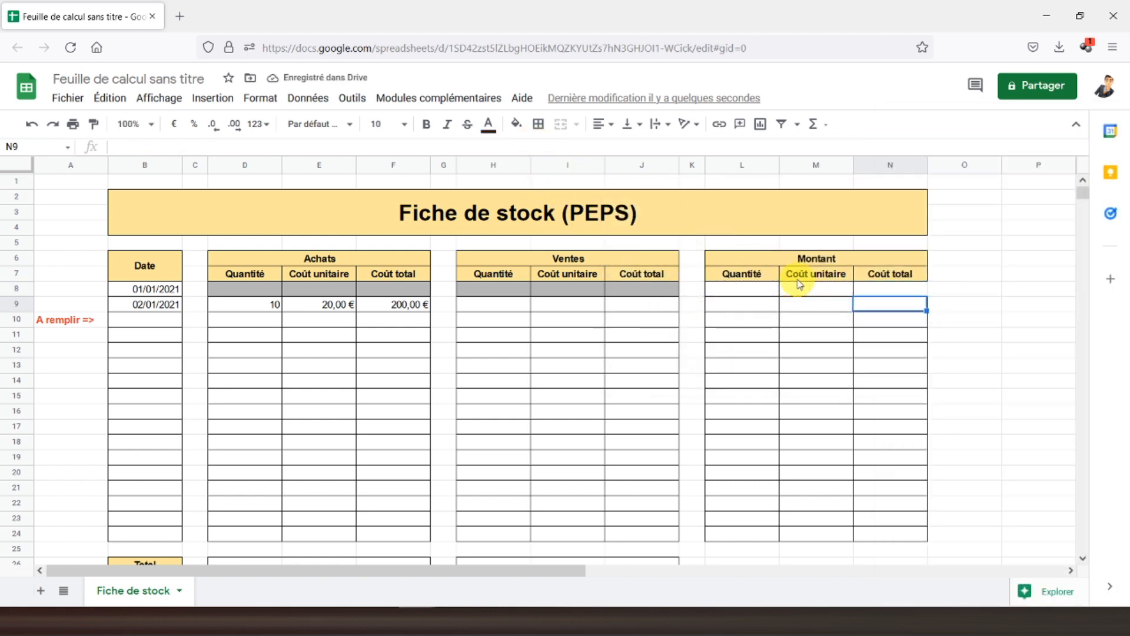
Apply all borders to the total cost cell N8 of the Montant table.
{"action": "left_click", "coordinate": [889, 290]}
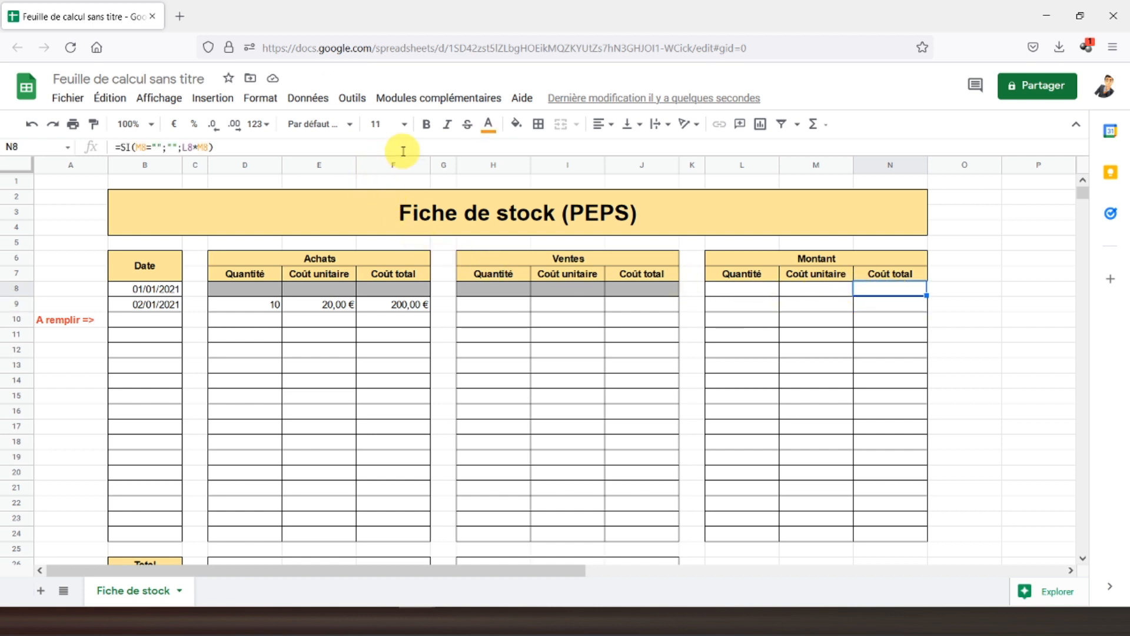
{"action": "left_click", "coordinate": [538, 123]}
{"action": "left_click", "coordinate": [539, 154]}
{"action": "left_click", "coordinate": [839, 321]}
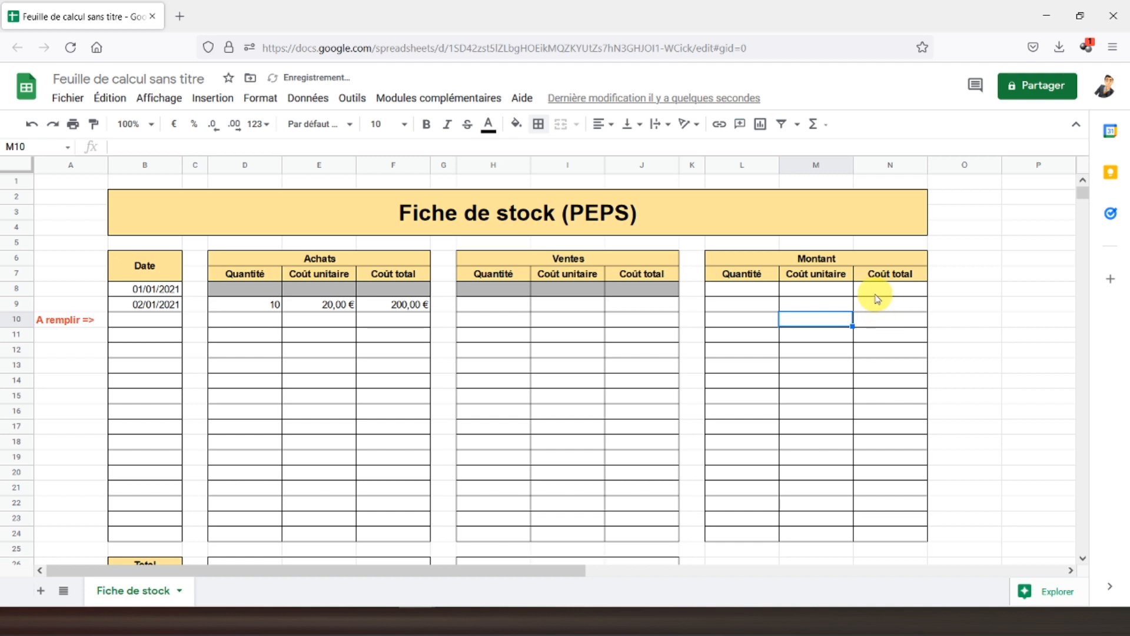
{"action": "left_click", "coordinate": [877, 291]}
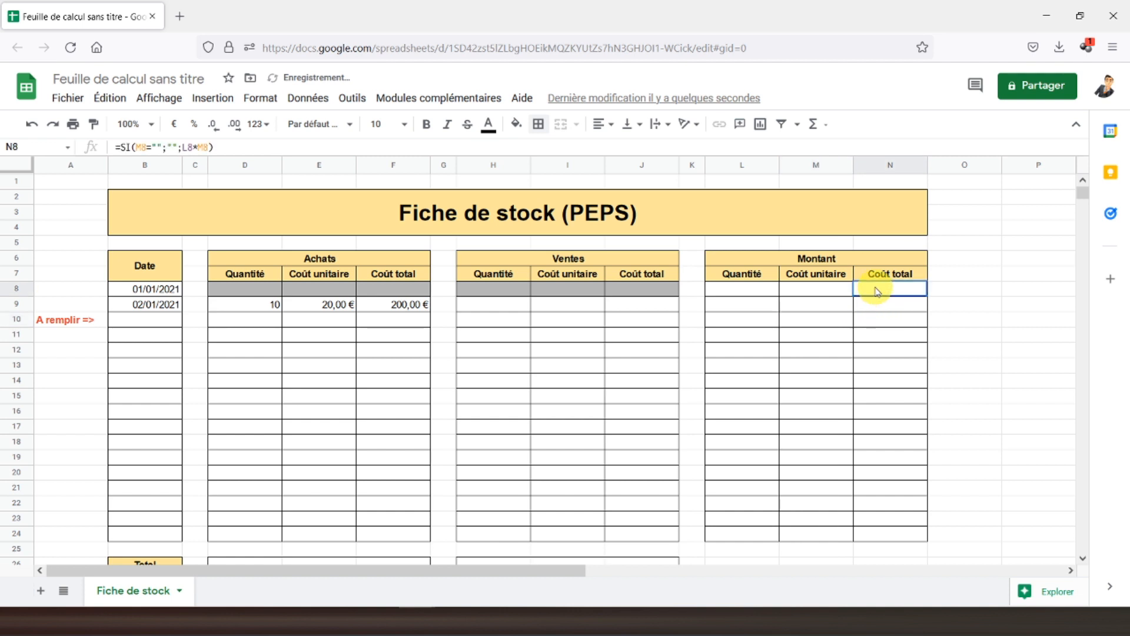
Enter an opening stock quantity of 15 in L8 and a unit cost of 18 in M8.
{"action": "left_click", "coordinate": [746, 291]}
{"action": "type", "text": "10"}
{"action": "key", "text": "BackSpace"}
{"action": "type", "text": "5"}
{"action": "key", "text": "Tab"}
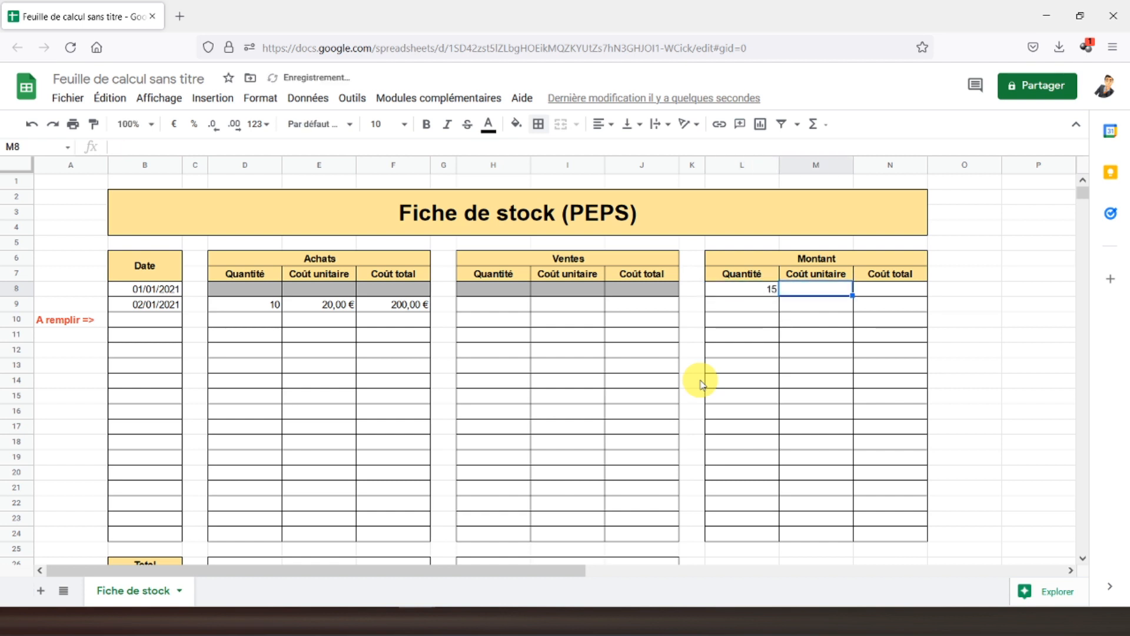
{"action": "type", "text": "18"}
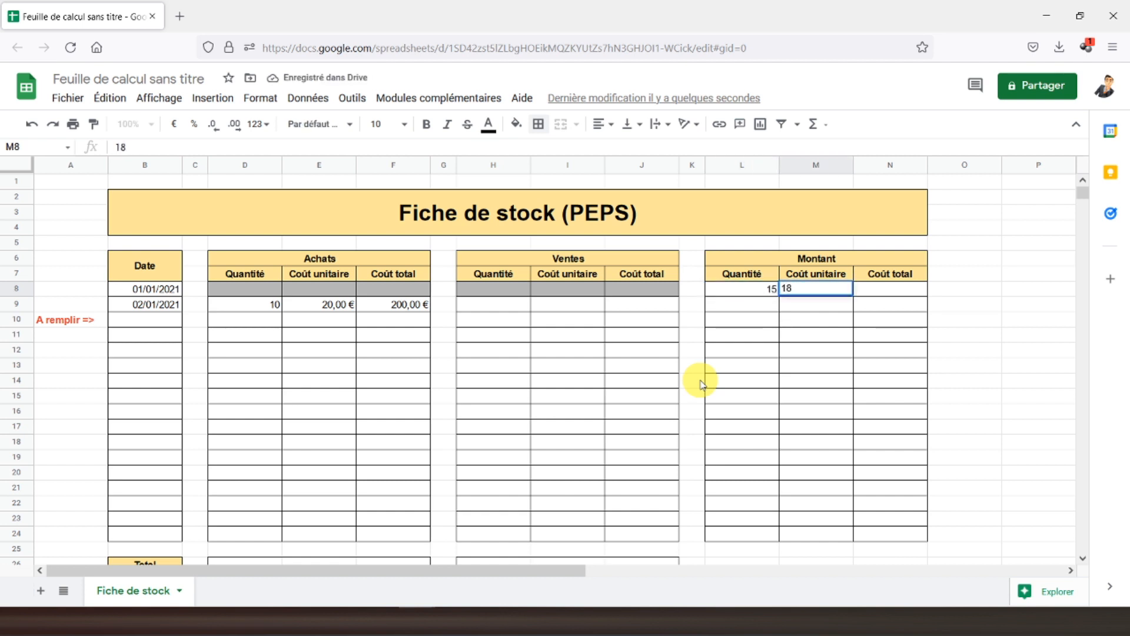
{"action": "key", "text": "Return"}
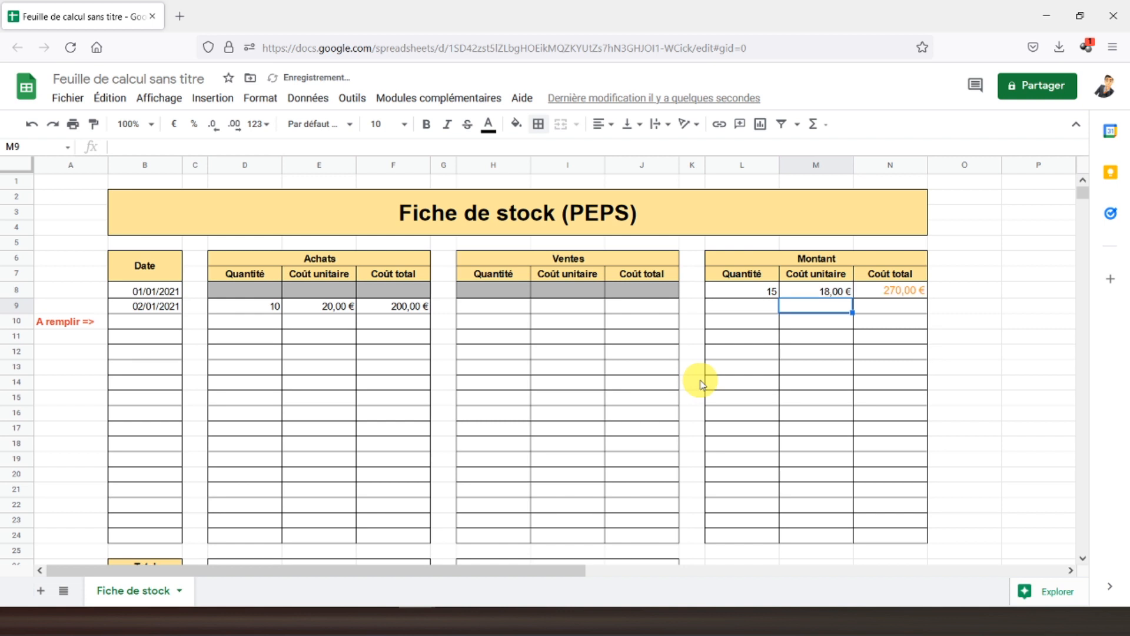
Set the text of the Montant total cost range N8:N24 to black and bold.
{"action": "left_click", "coordinate": [884, 295]}
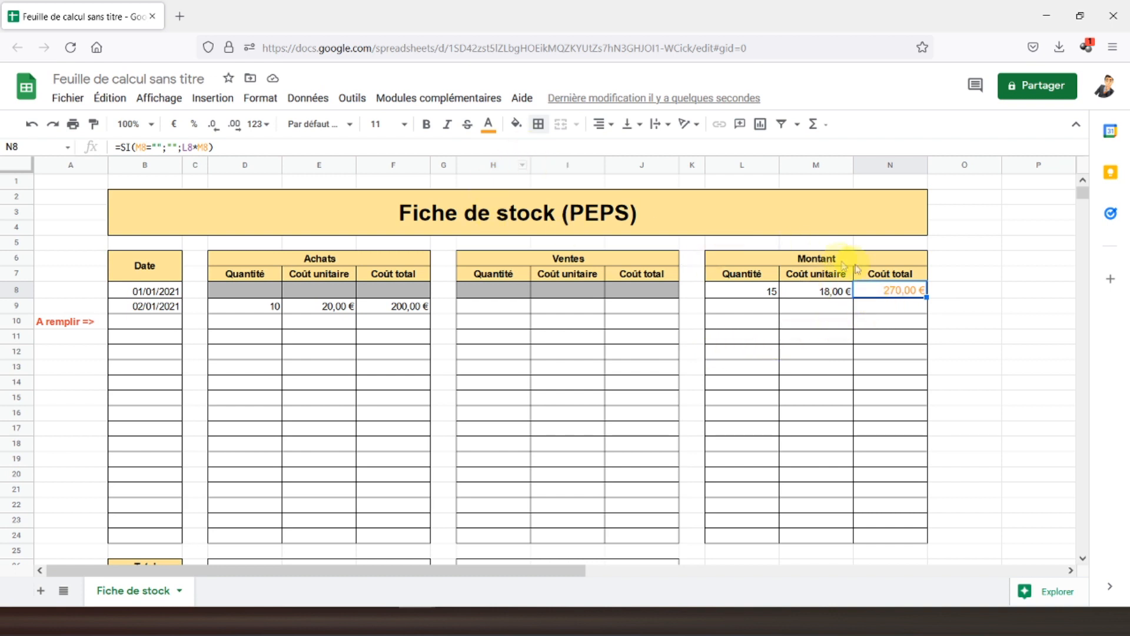
{"action": "left_click_drag", "start_coordinate": [869, 288], "coordinate": [885, 532]}
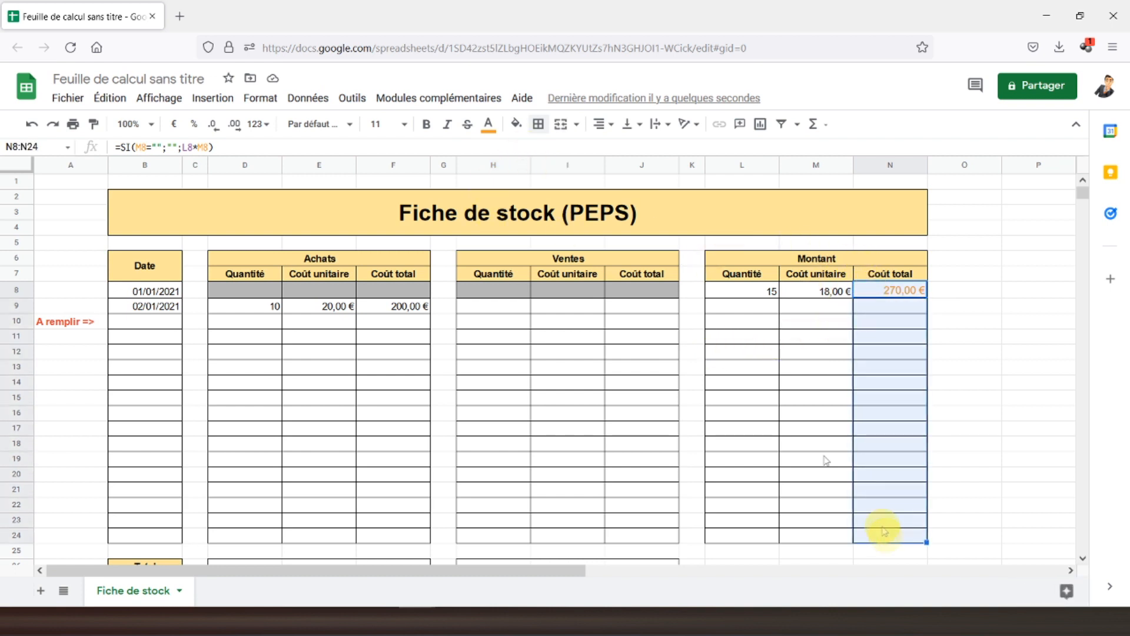
{"action": "left_click", "coordinate": [486, 122]}
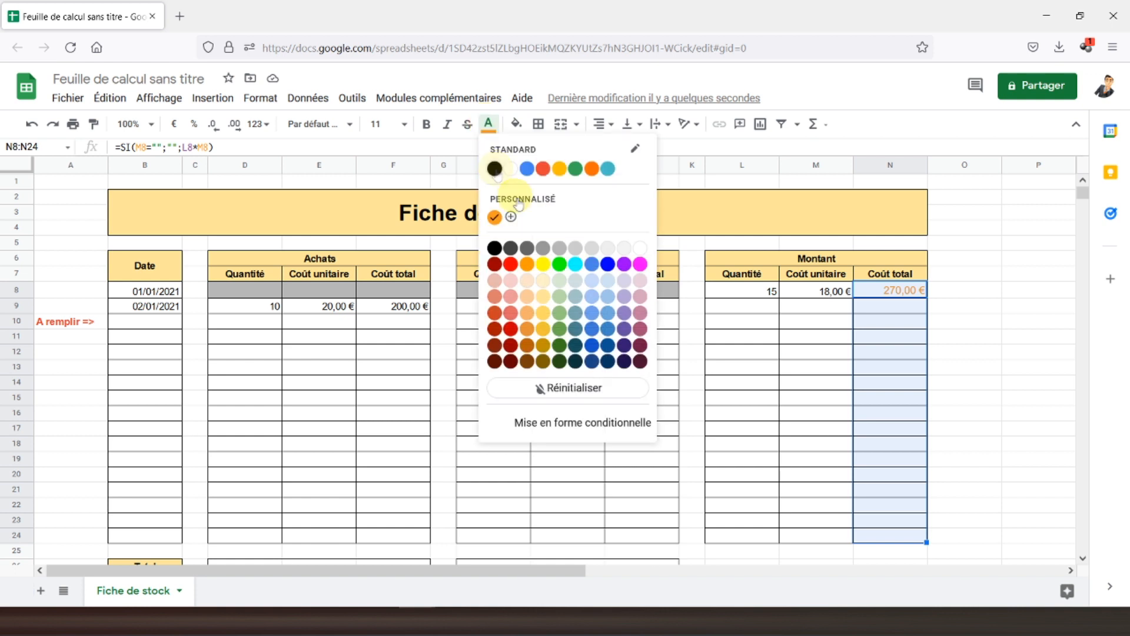
{"action": "left_click", "coordinate": [496, 171]}
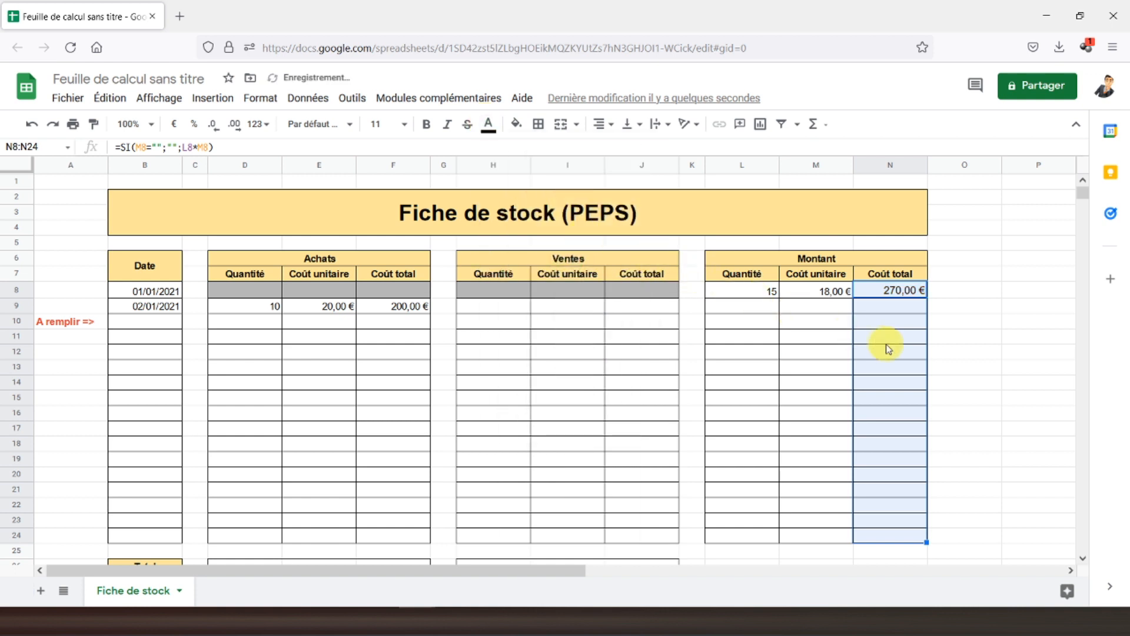
{"action": "left_click", "coordinate": [427, 125]}
Enter the running stock quantity formula =SI(B9="";"";L8+D9-H9) in cell L9 of the Montant table.
{"action": "left_click", "coordinate": [743, 312]}
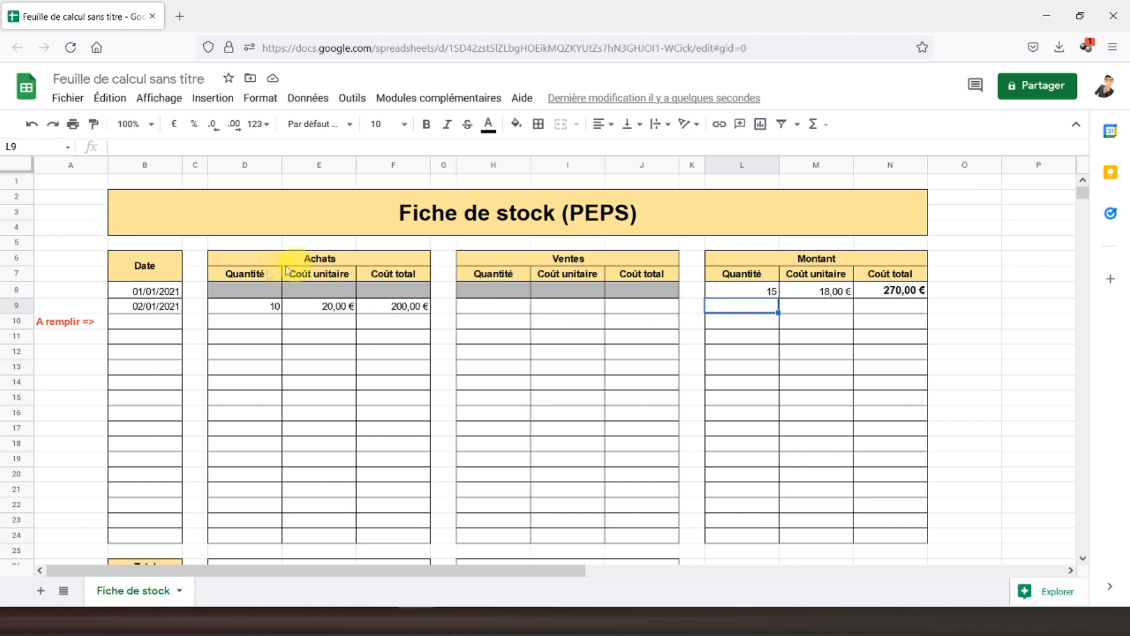
{"action": "left_click_drag", "start_coordinate": [827, 309], "coordinate": [890, 311]}
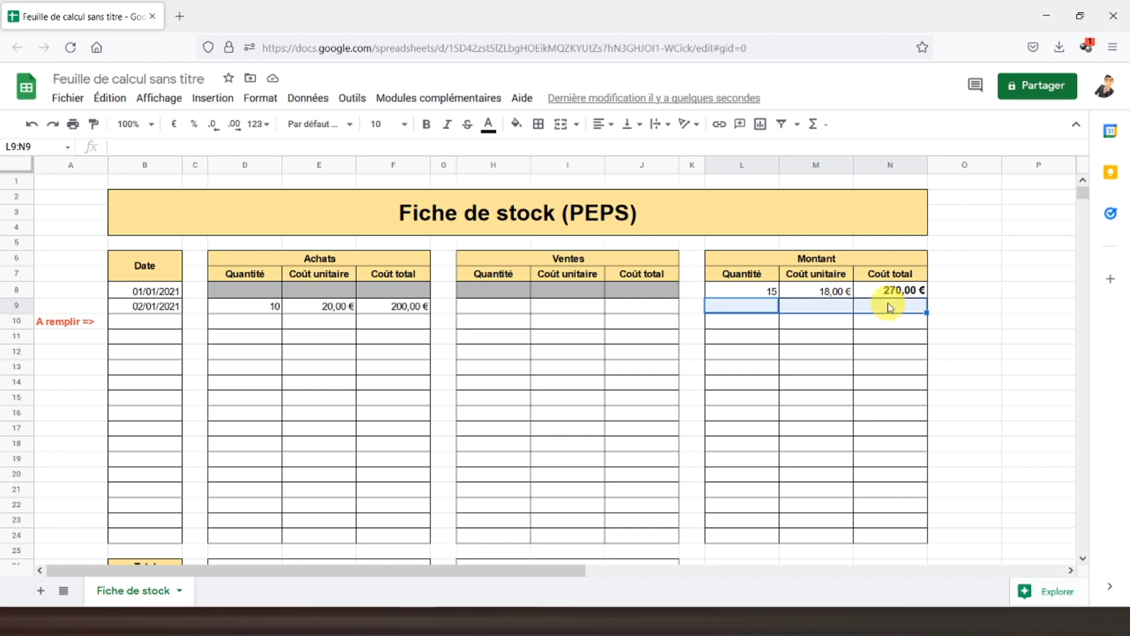
{"action": "left_click", "coordinate": [732, 313]}
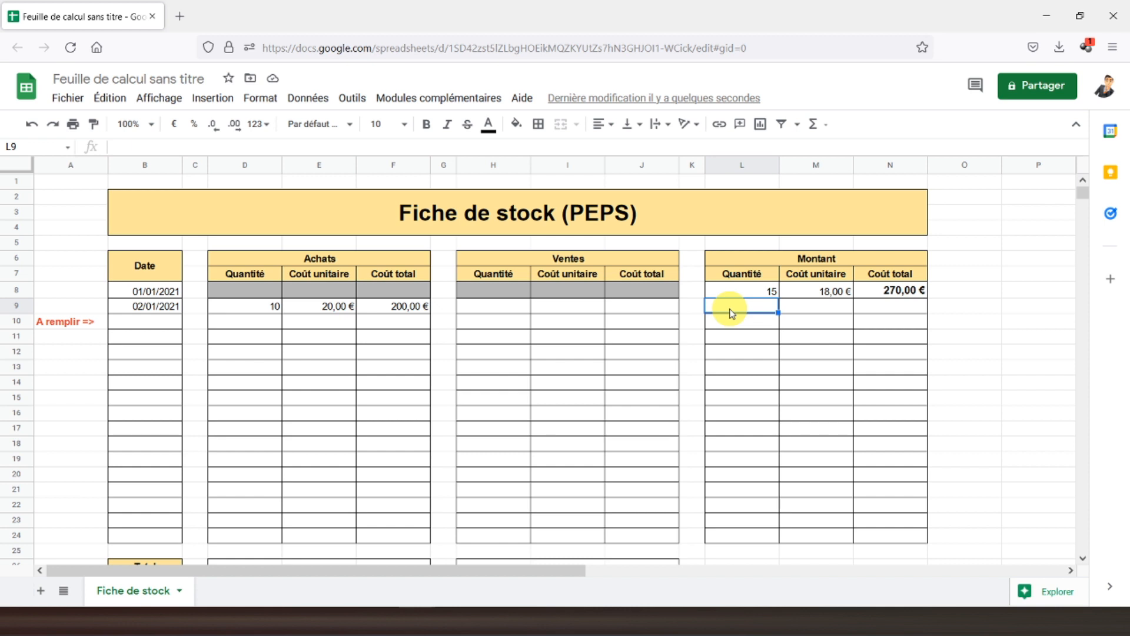
{"action": "type", "text": "=si("}
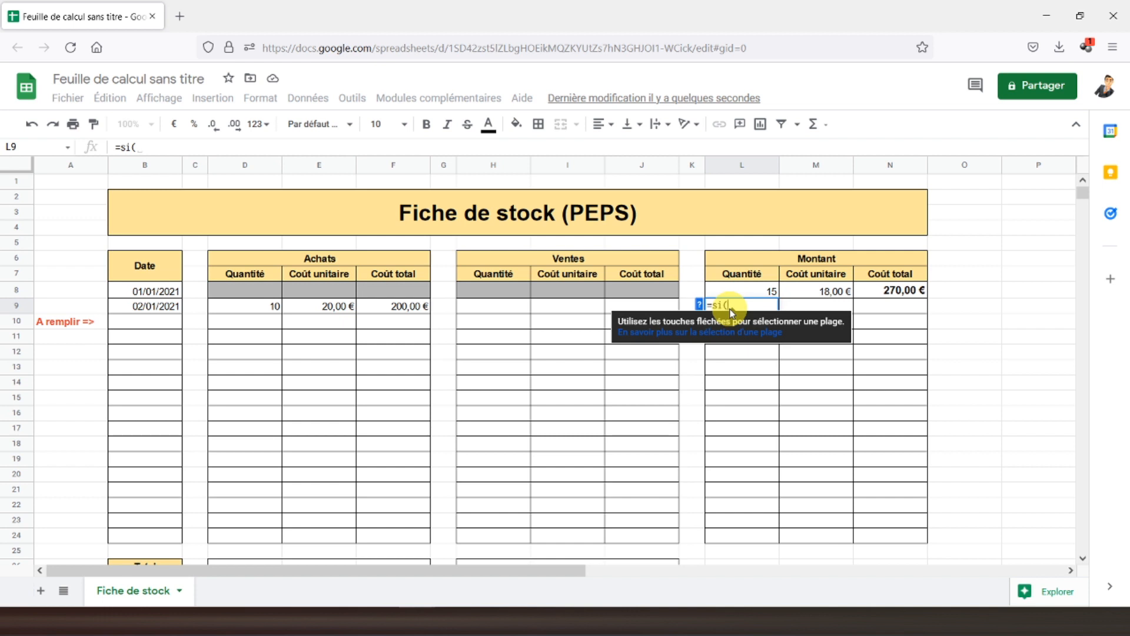
{"action": "left_click", "coordinate": [157, 307]}
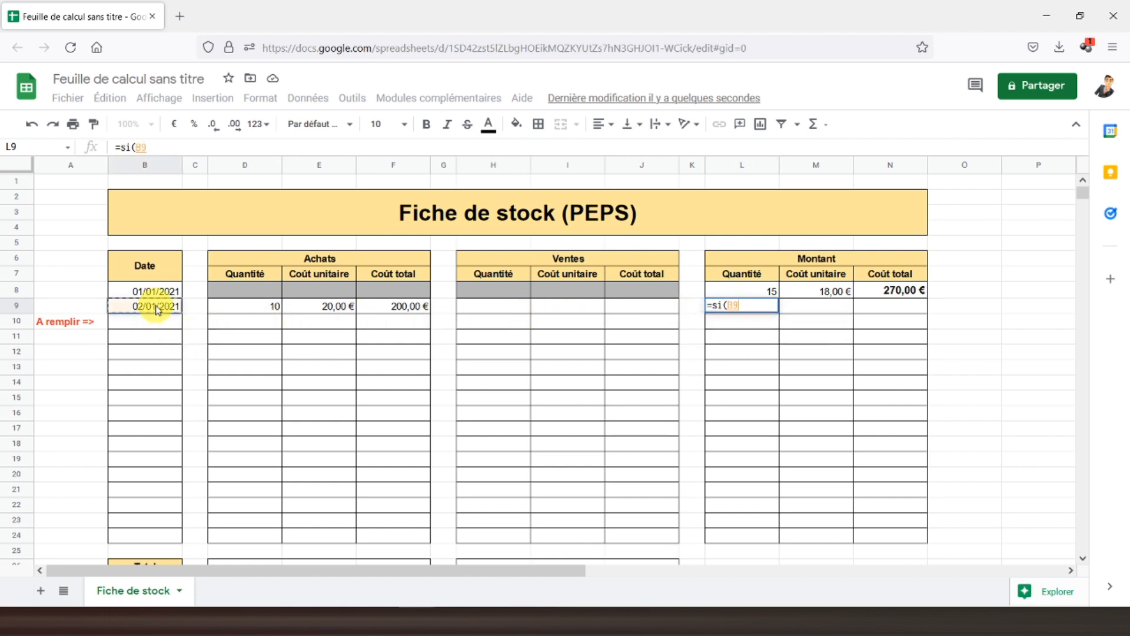
{"action": "type", "text": "="}
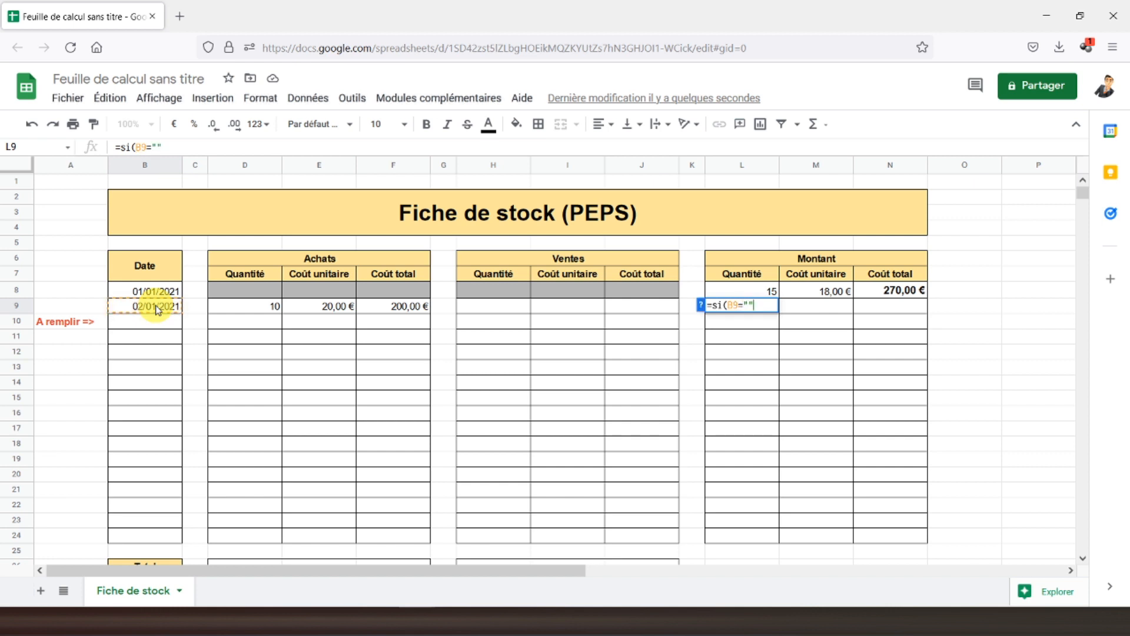
{"action": "type", "text": "\"\";"}
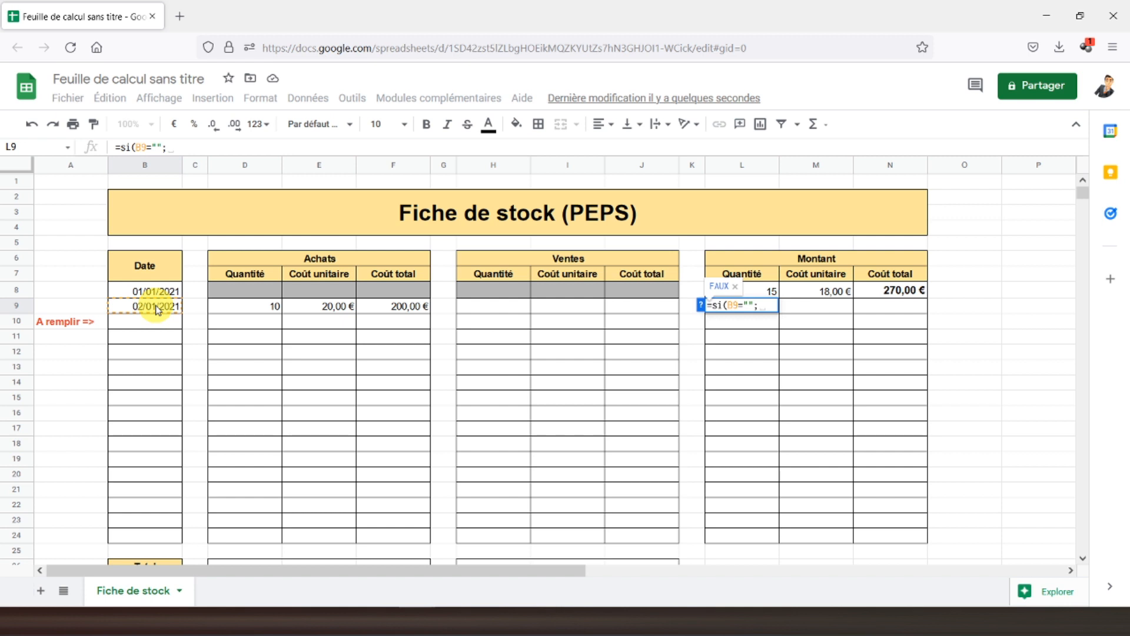
{"action": "type", "text": "\"\""}
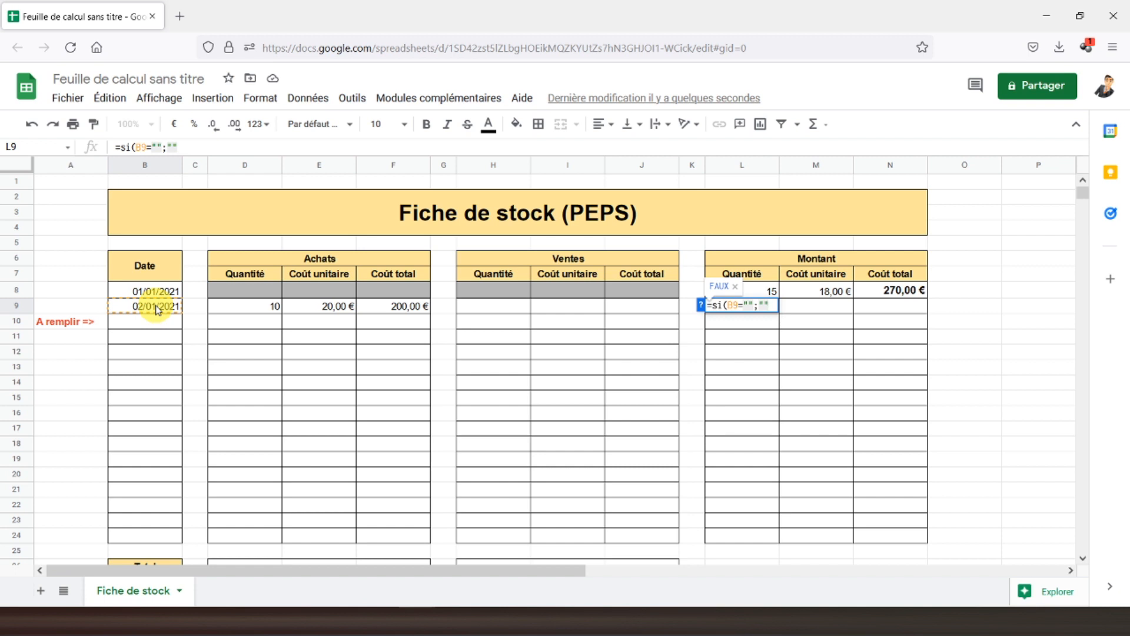
{"action": "type", "text": ";"}
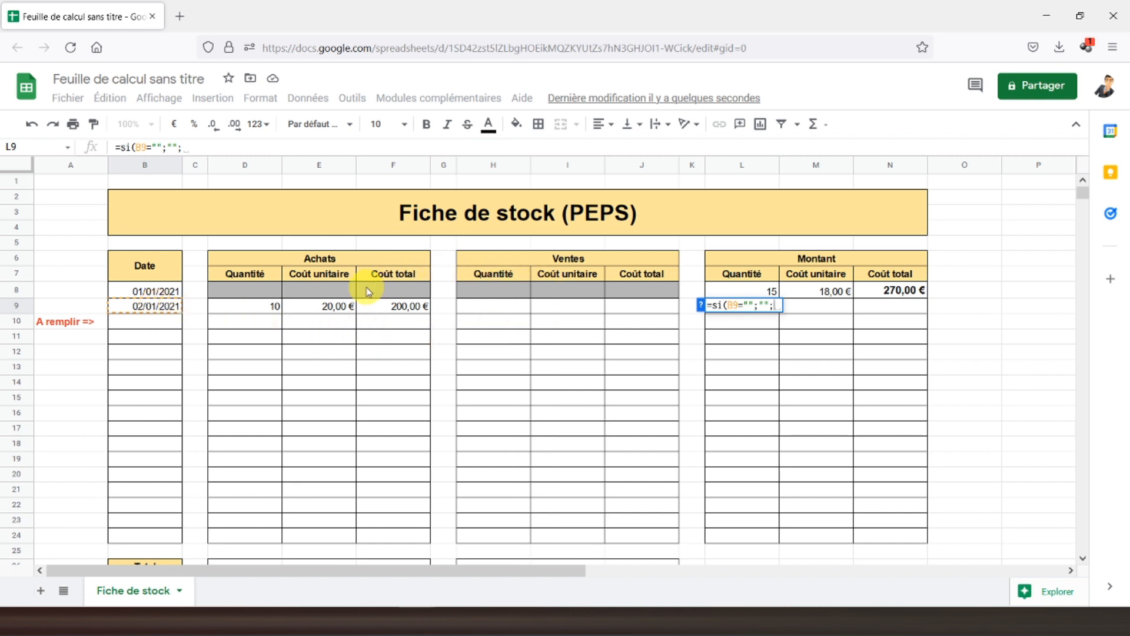
{"action": "left_click", "coordinate": [741, 292]}
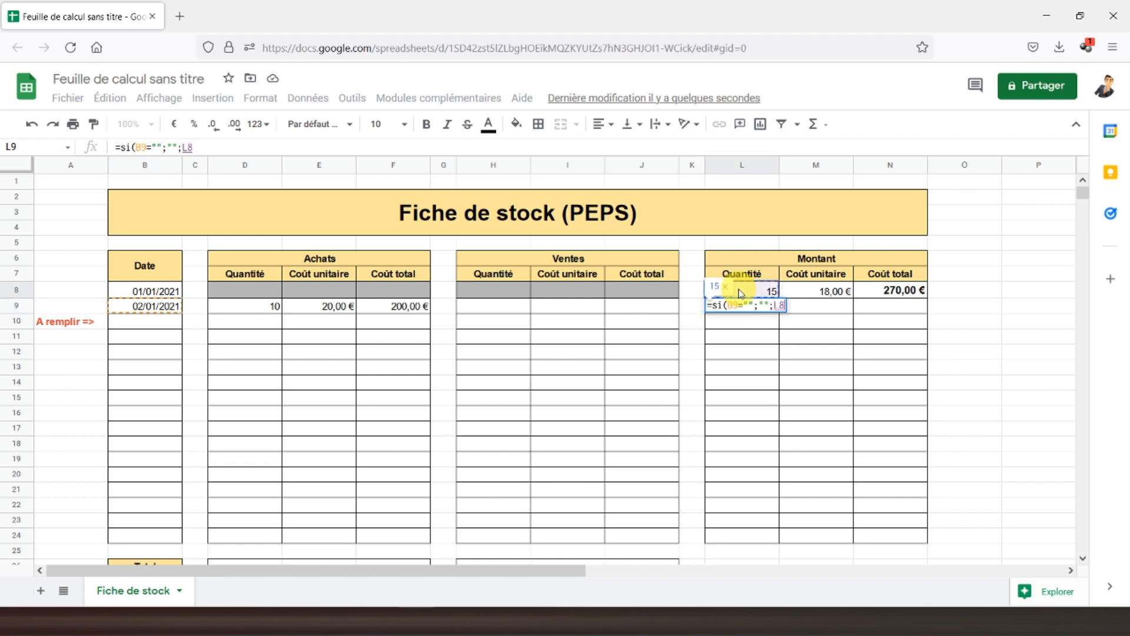
{"action": "type", "text": "+"}
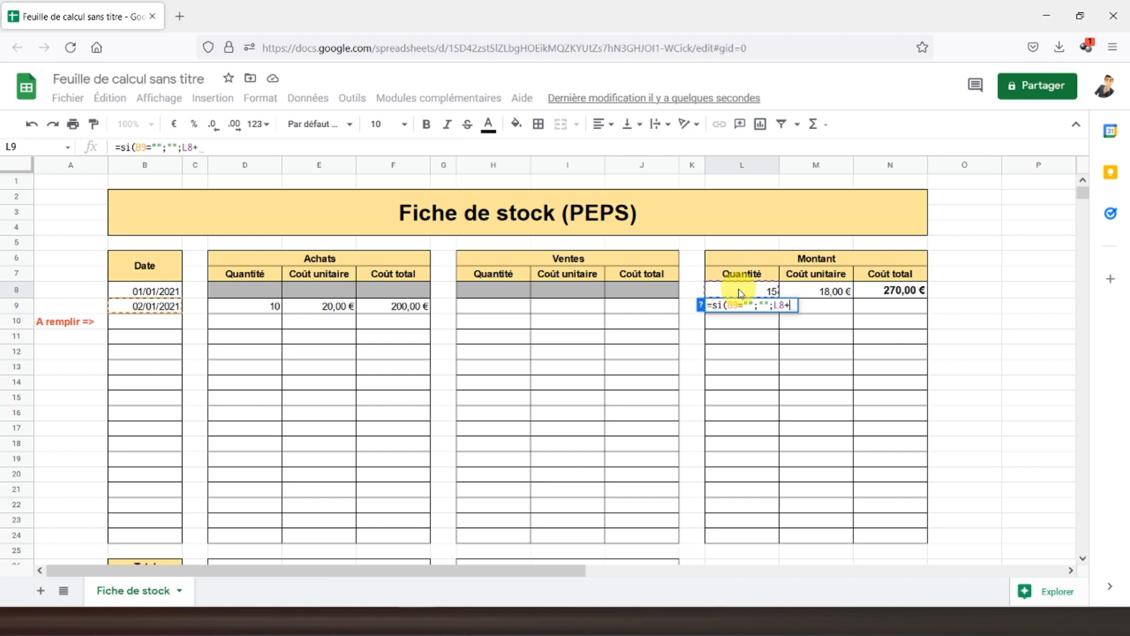
{"action": "left_click", "coordinate": [241, 307]}
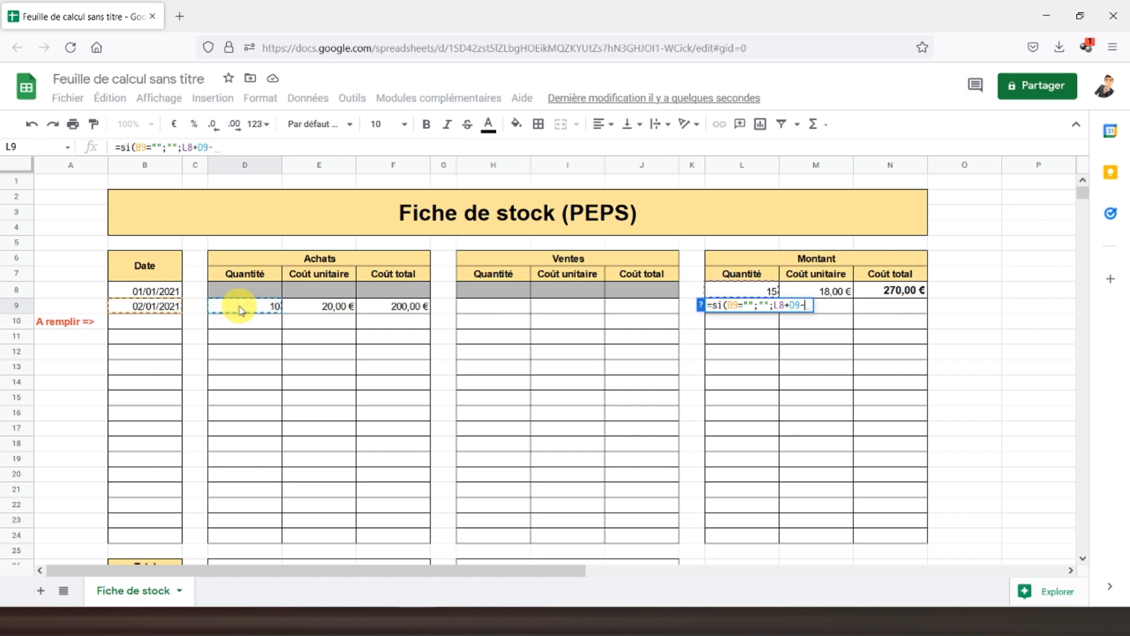
{"action": "type", "text": "-"}
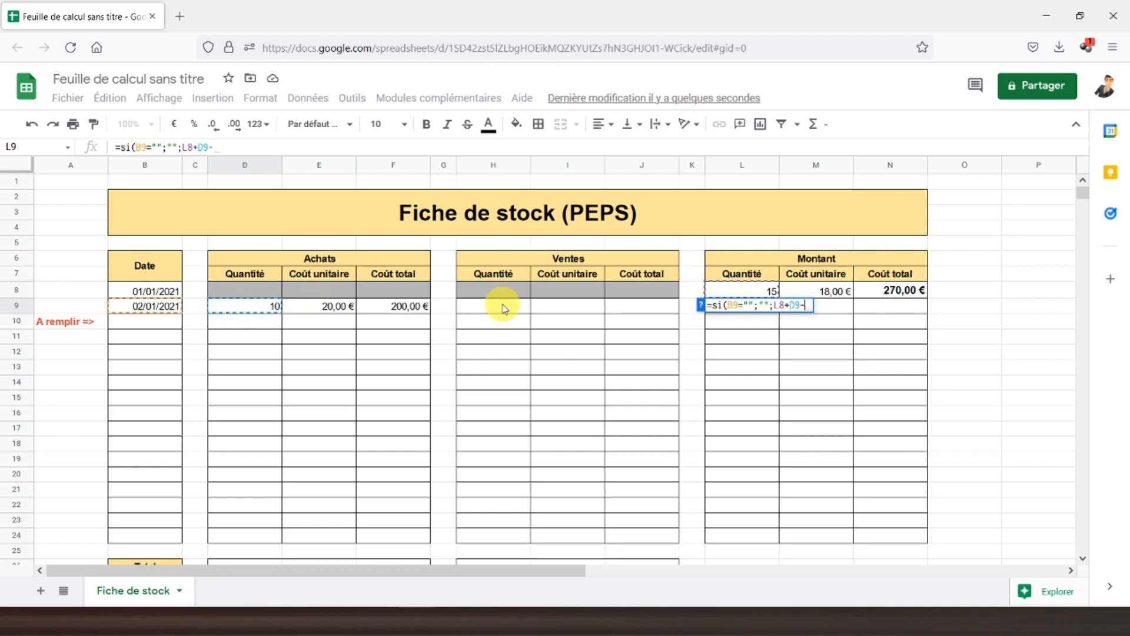
{"action": "left_click", "coordinate": [502, 308]}
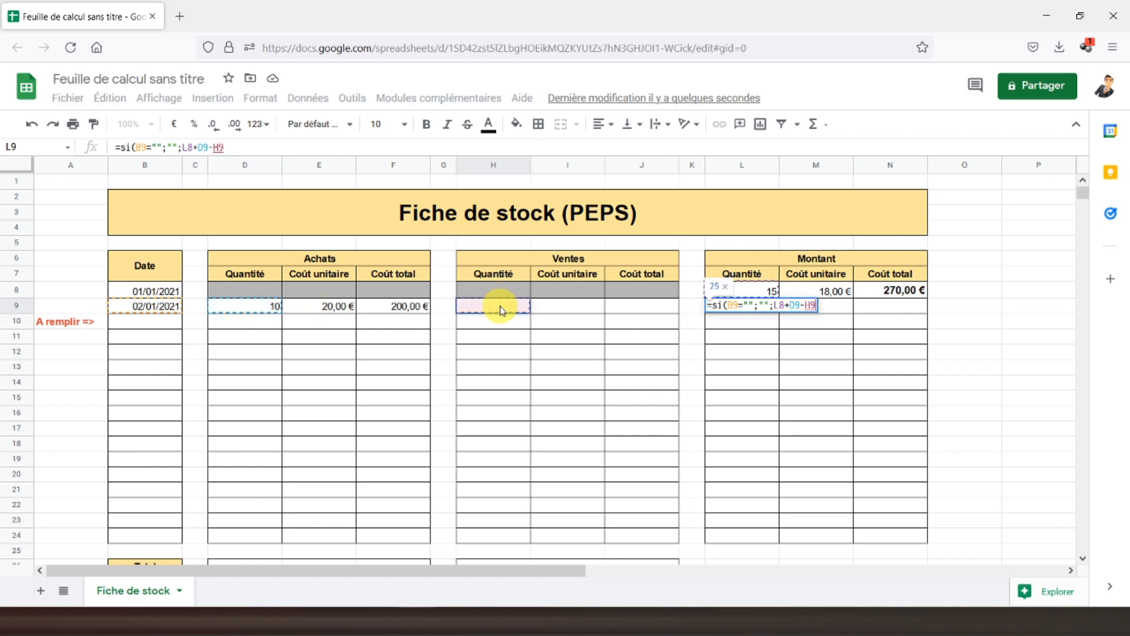
{"action": "type", "text": ")"}
{"action": "key", "text": "Return"}
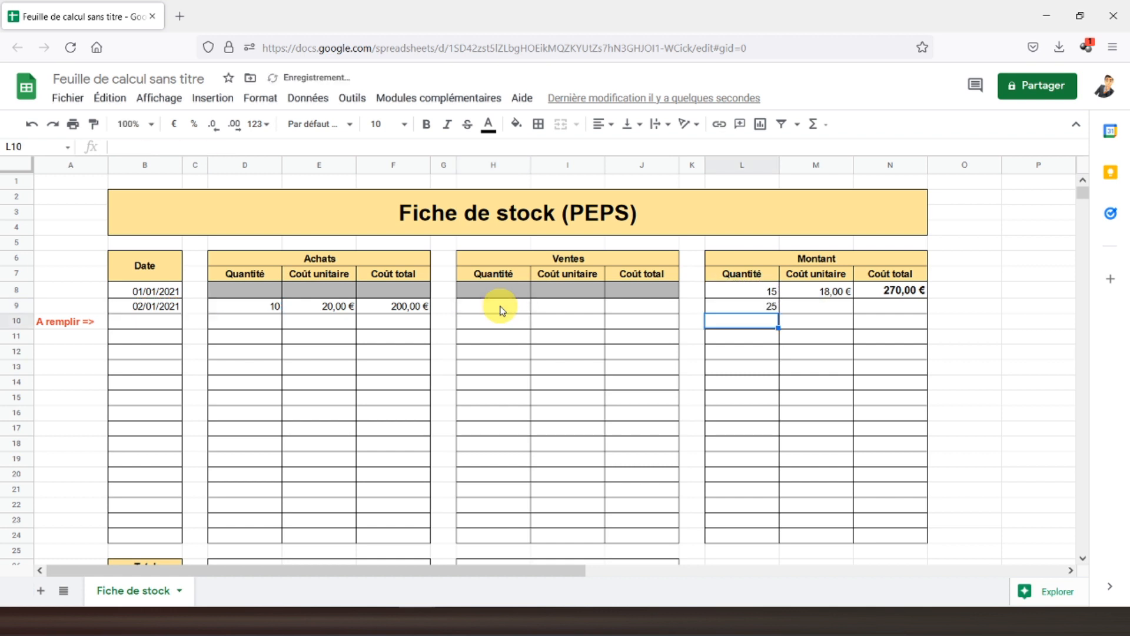
Check L9 against the quantities in L8 and D9, and fill its formula down through L24.
{"action": "left_click", "coordinate": [760, 307]}
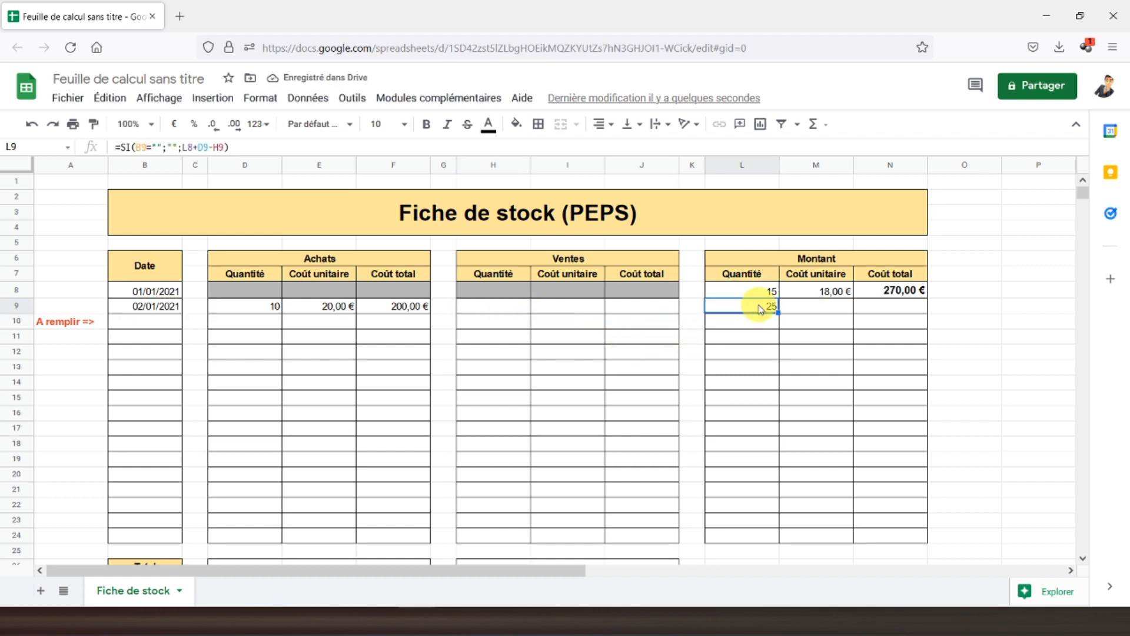
{"action": "left_click", "coordinate": [740, 294]}
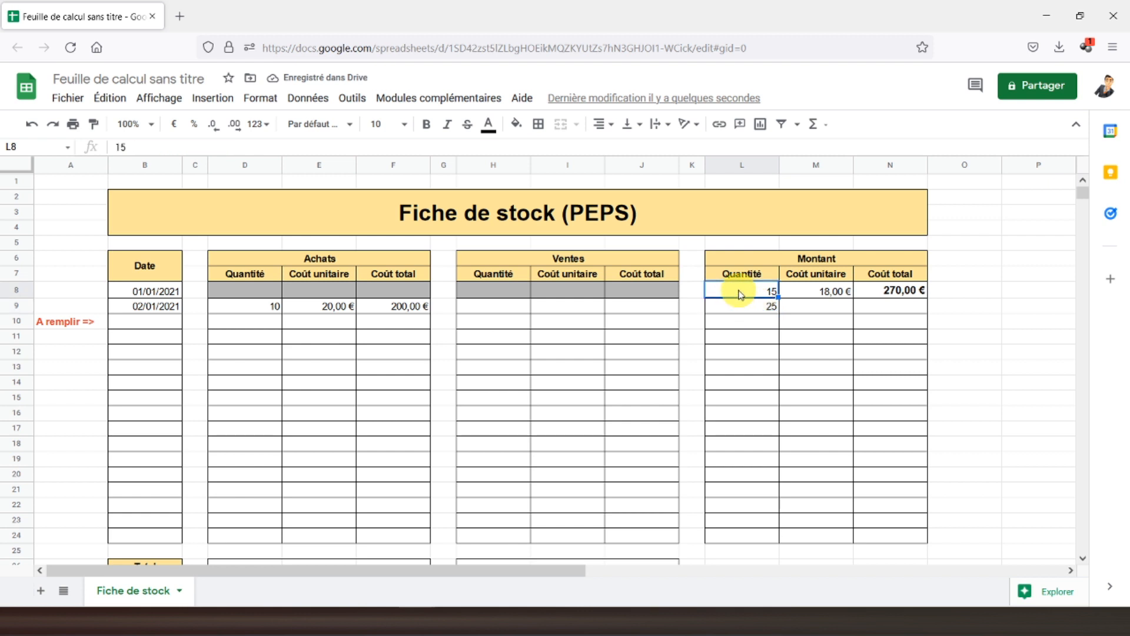
{"action": "left_click", "coordinate": [243, 311]}
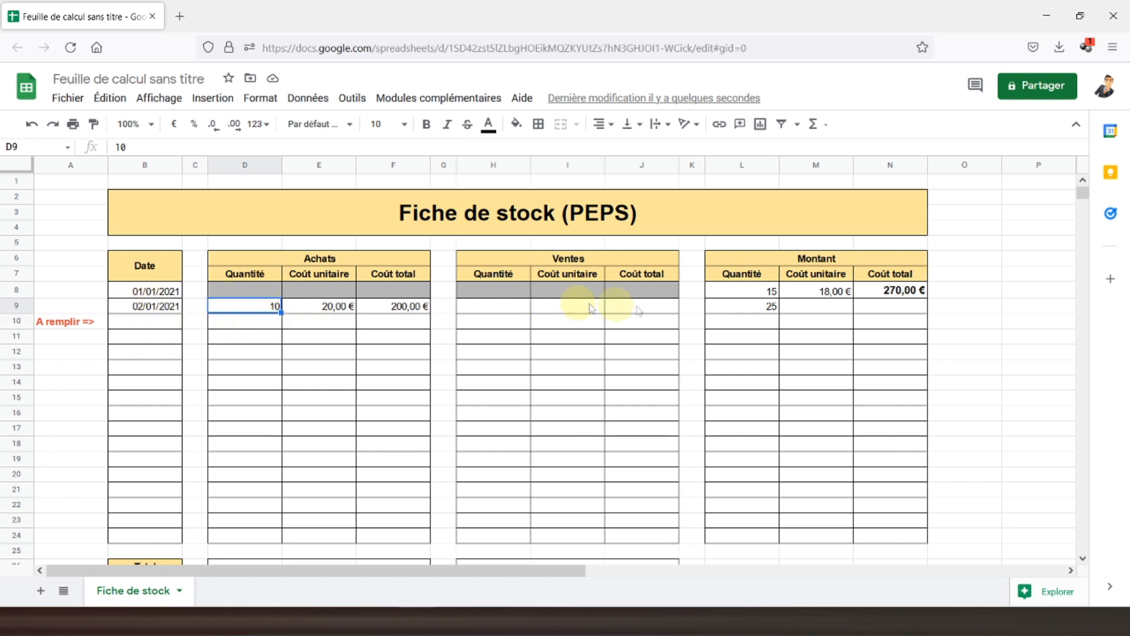
{"action": "left_click", "coordinate": [814, 307]}
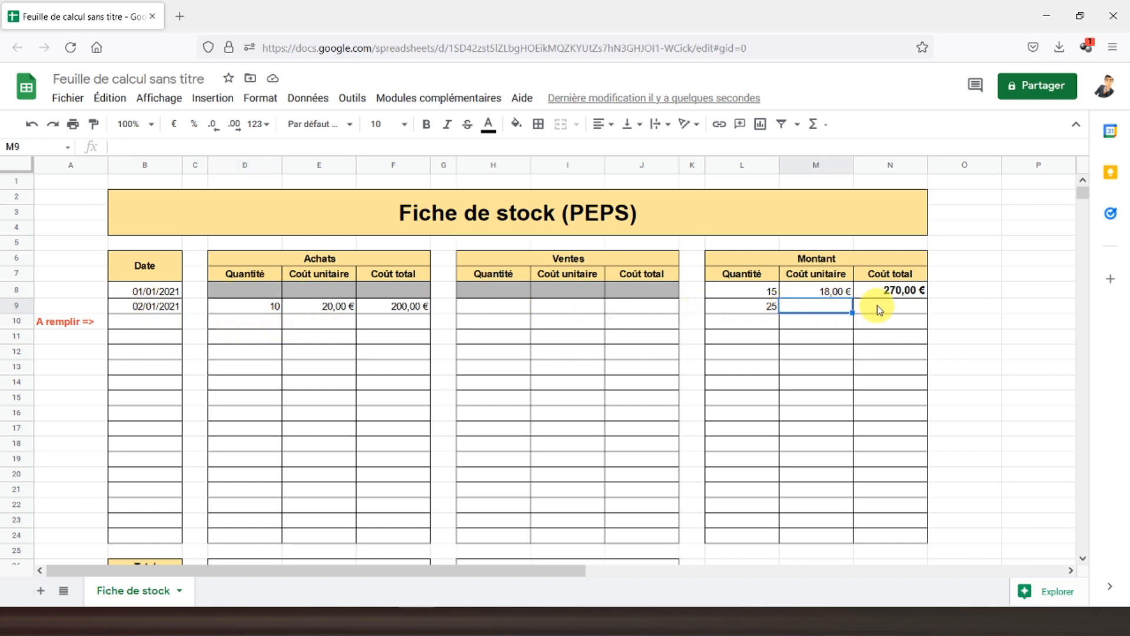
{"action": "left_click", "coordinate": [770, 307]}
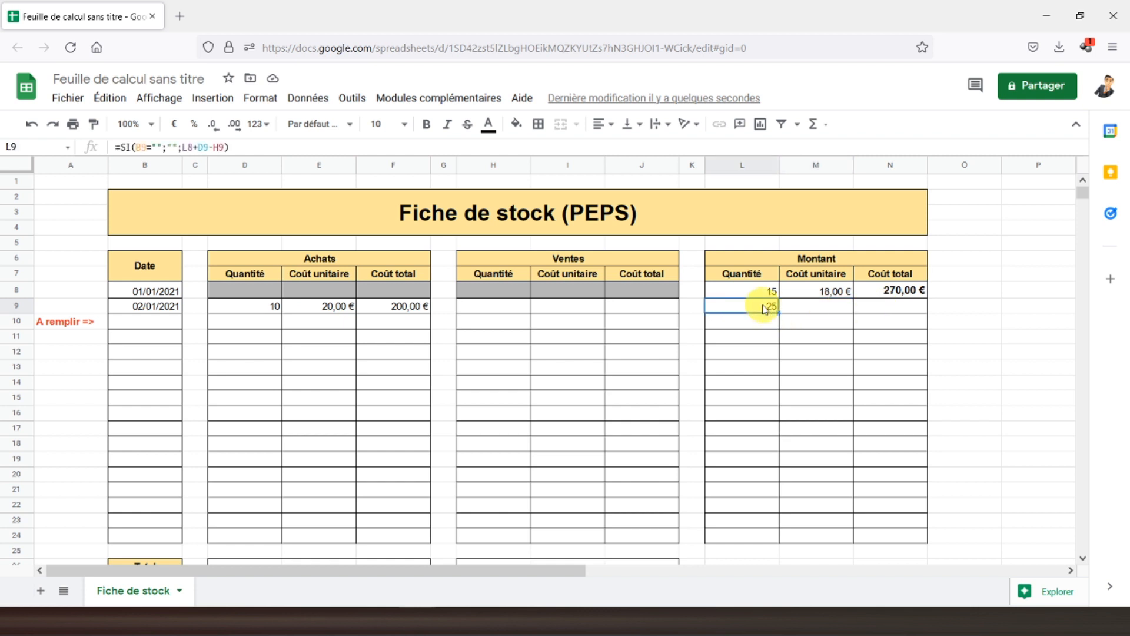
{"action": "left_click_drag", "start_coordinate": [776, 310], "coordinate": [753, 535]}
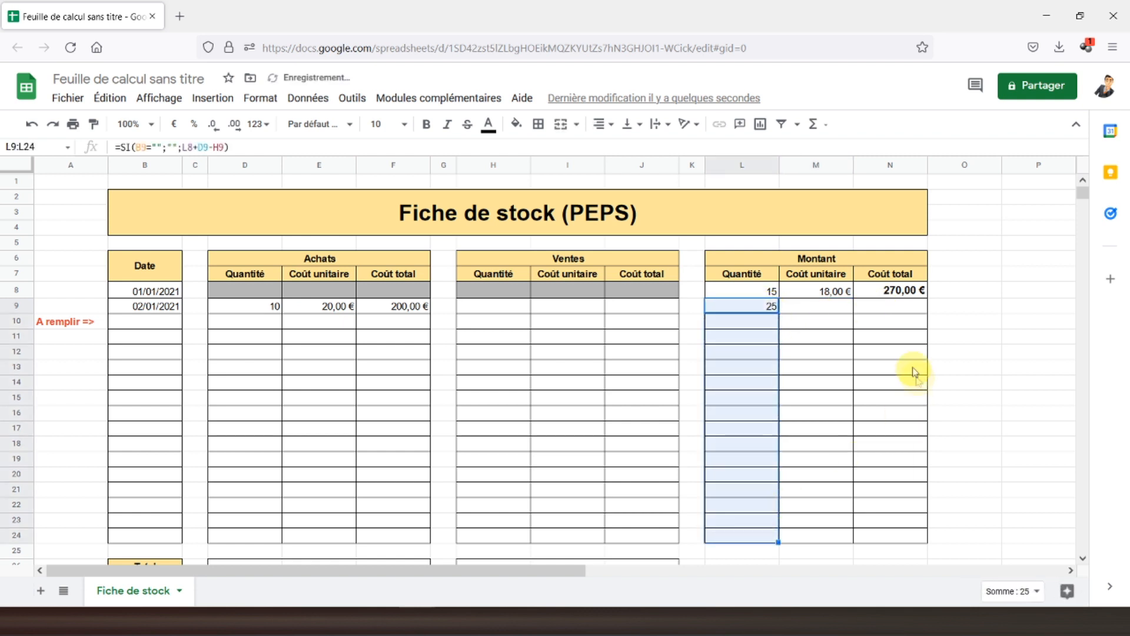
Enter the running total cost formula =SI(B9="";"";N8+F9-J9) in N9 and fill it down through N24.
{"action": "left_click", "coordinate": [894, 311]}
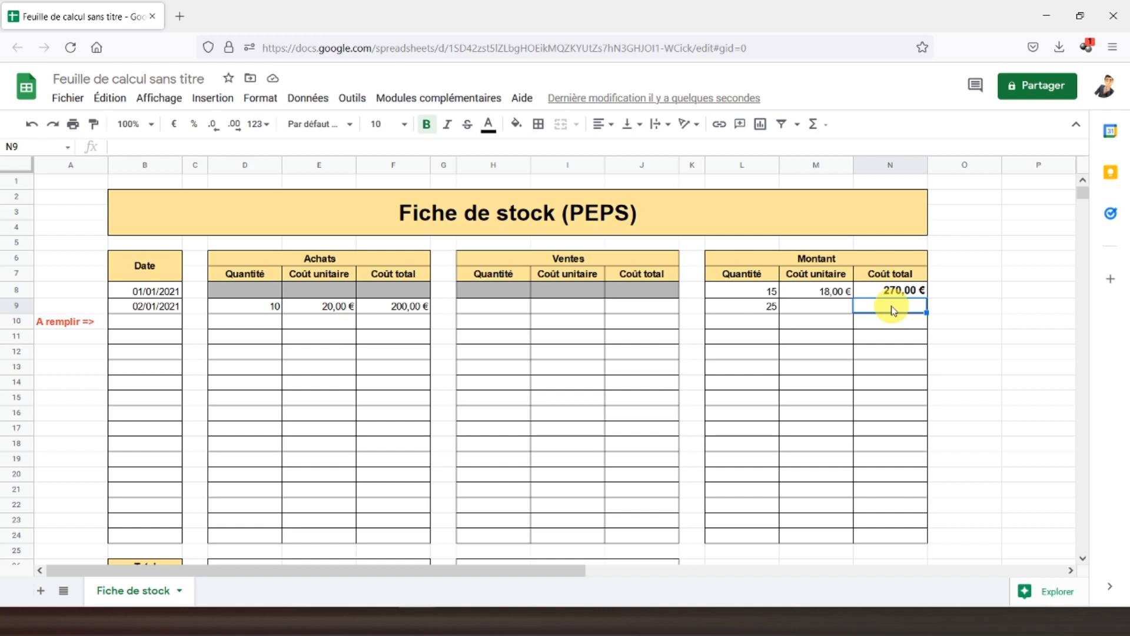
{"action": "type", "text": "=si("}
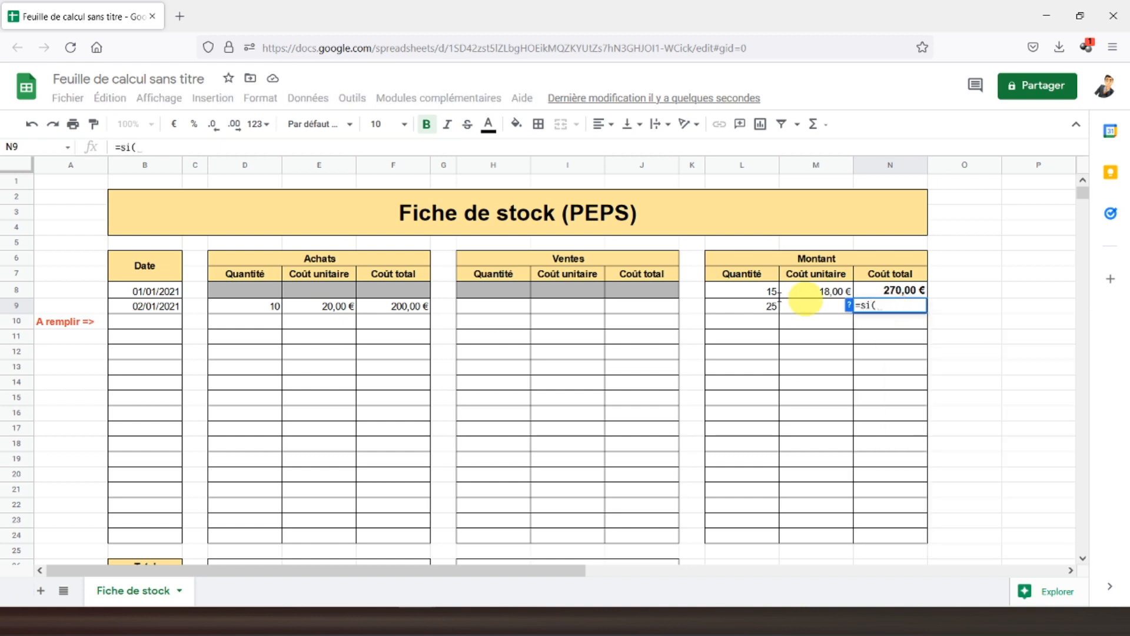
{"action": "left_click", "coordinate": [155, 310]}
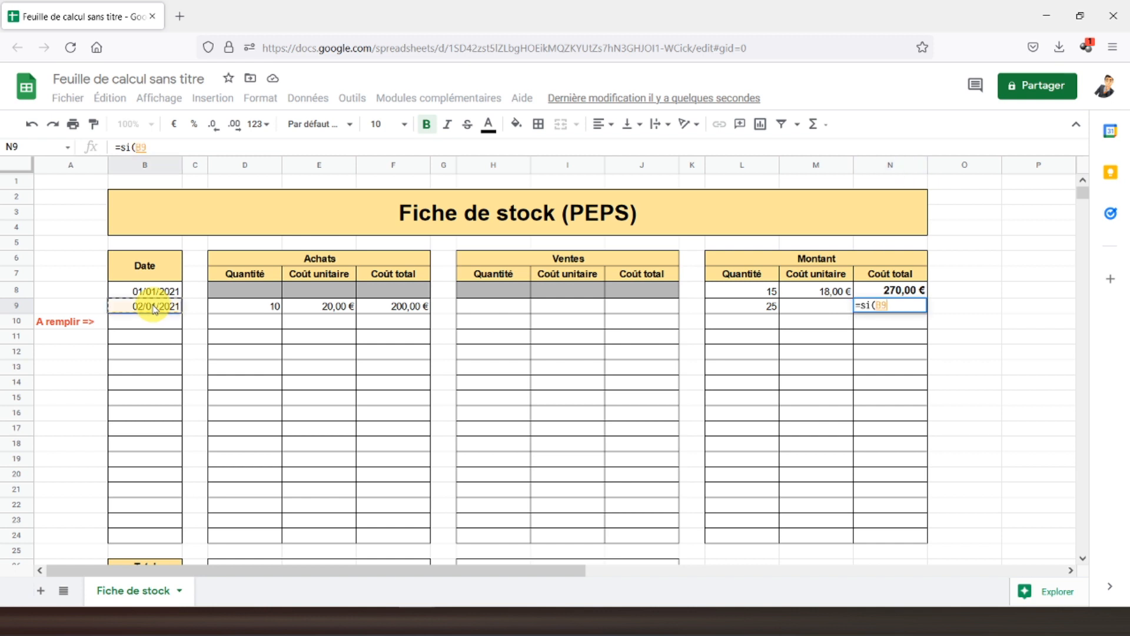
{"action": "type", "text": "=\"\";"}
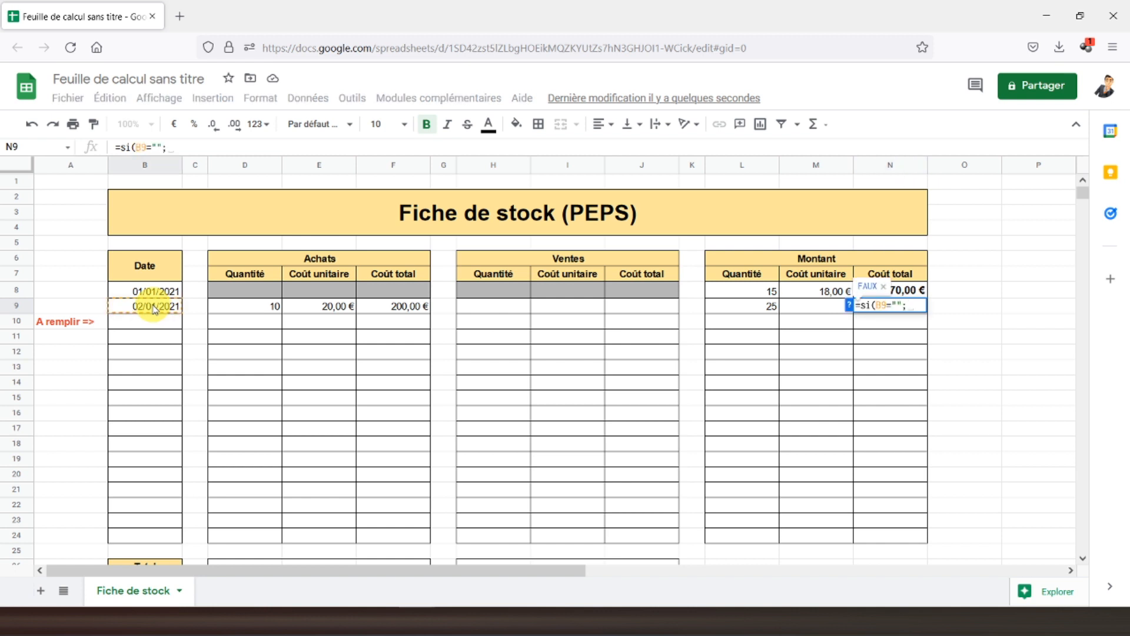
{"action": "type", "text": "\"\";"}
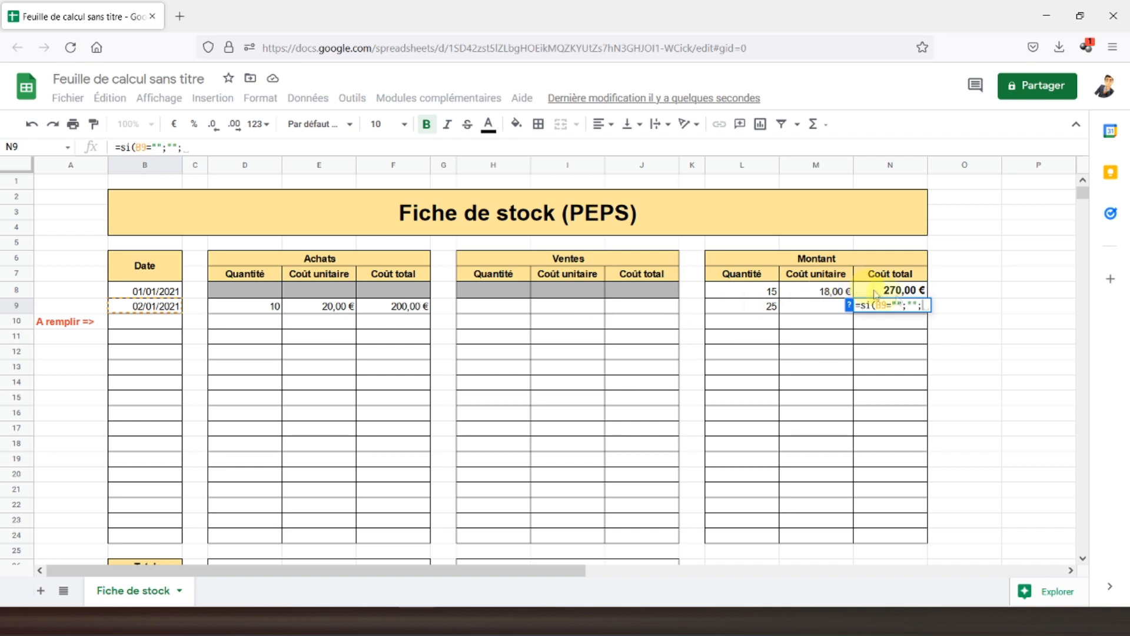
{"action": "left_click", "coordinate": [893, 289]}
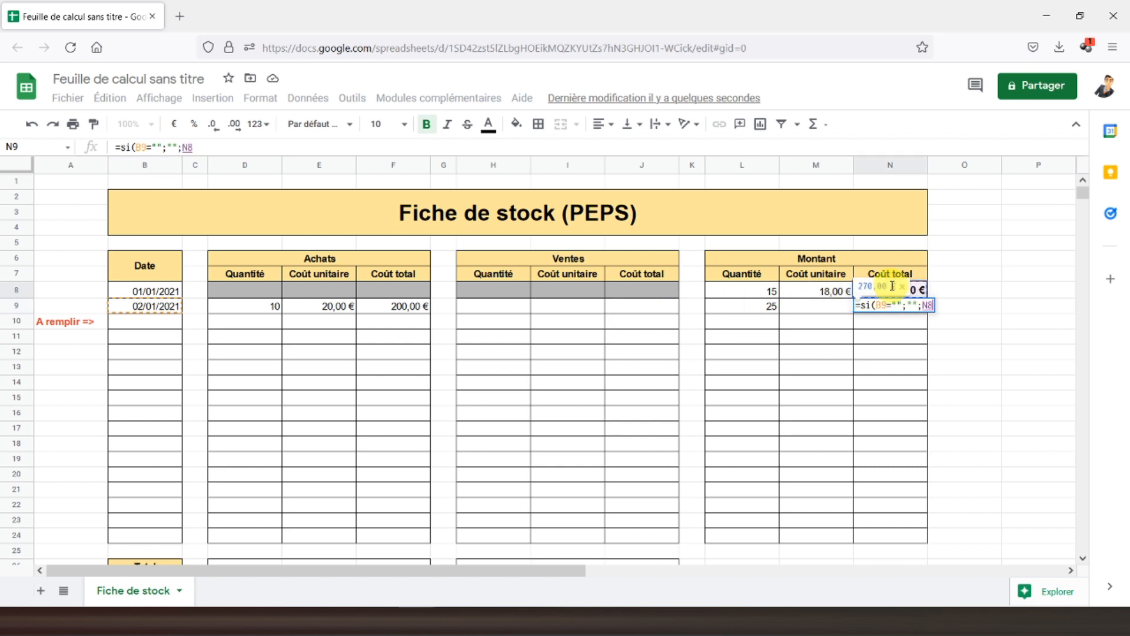
{"action": "type", "text": "+"}
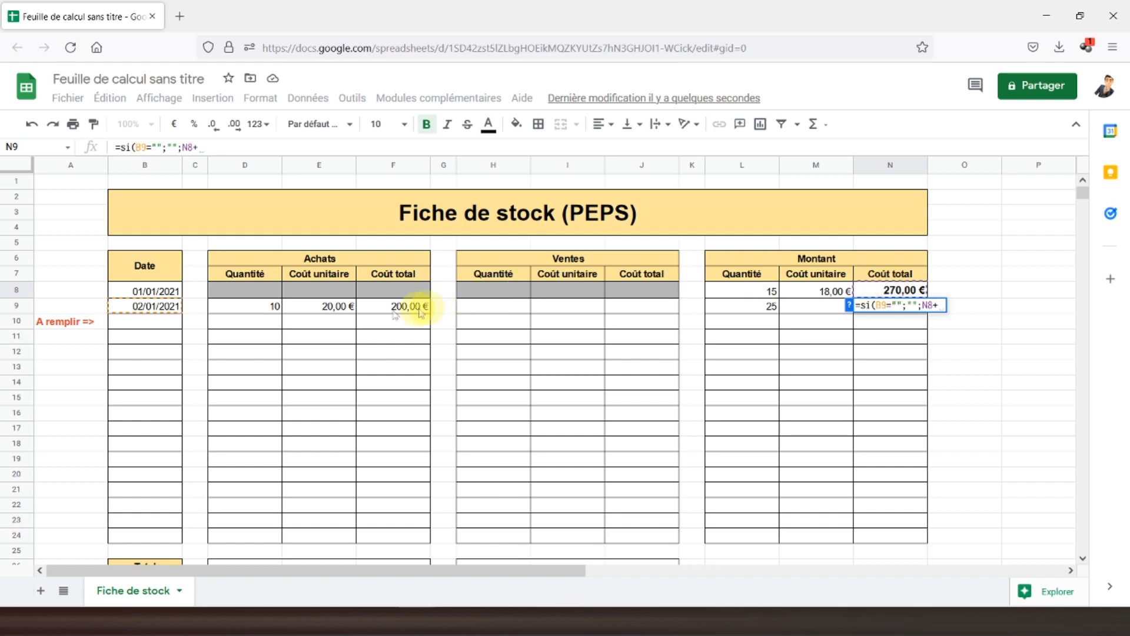
{"action": "left_click", "coordinate": [375, 306]}
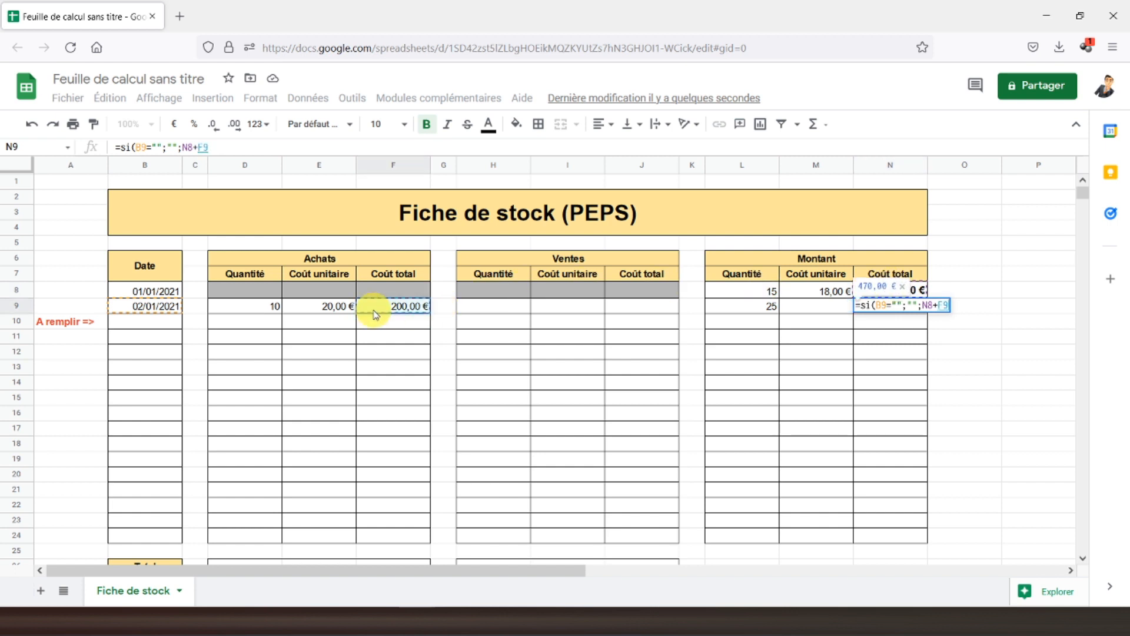
{"action": "type", "text": "-"}
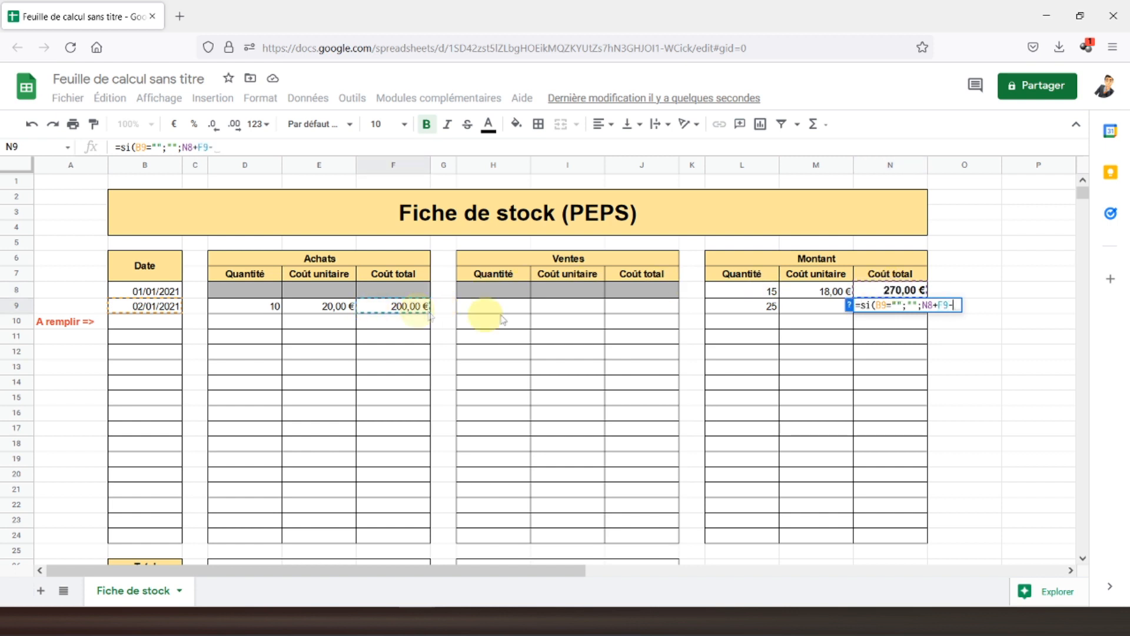
{"action": "left_click", "coordinate": [619, 308]}
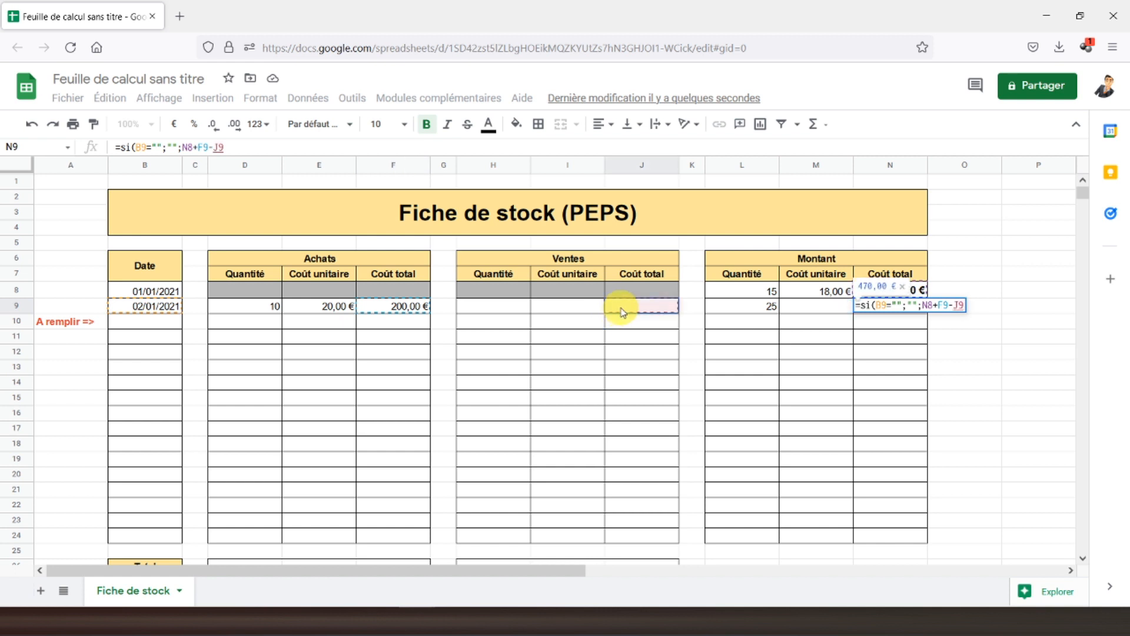
{"action": "type", "text": ")"}
{"action": "left_click", "coordinate": [497, 149]}
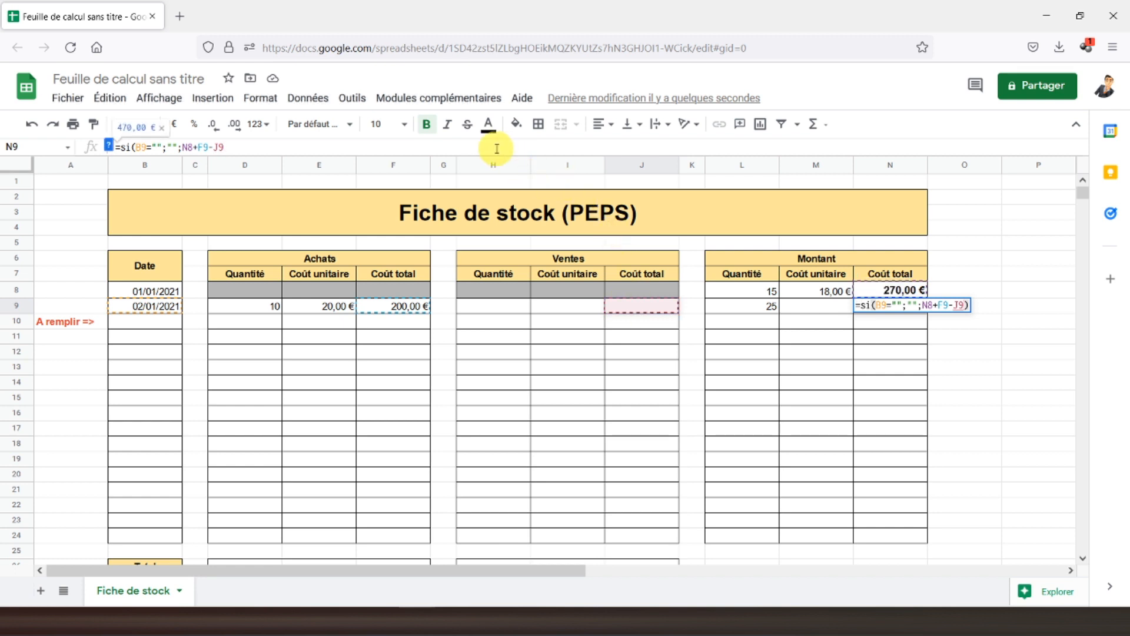
{"action": "key", "text": "Return"}
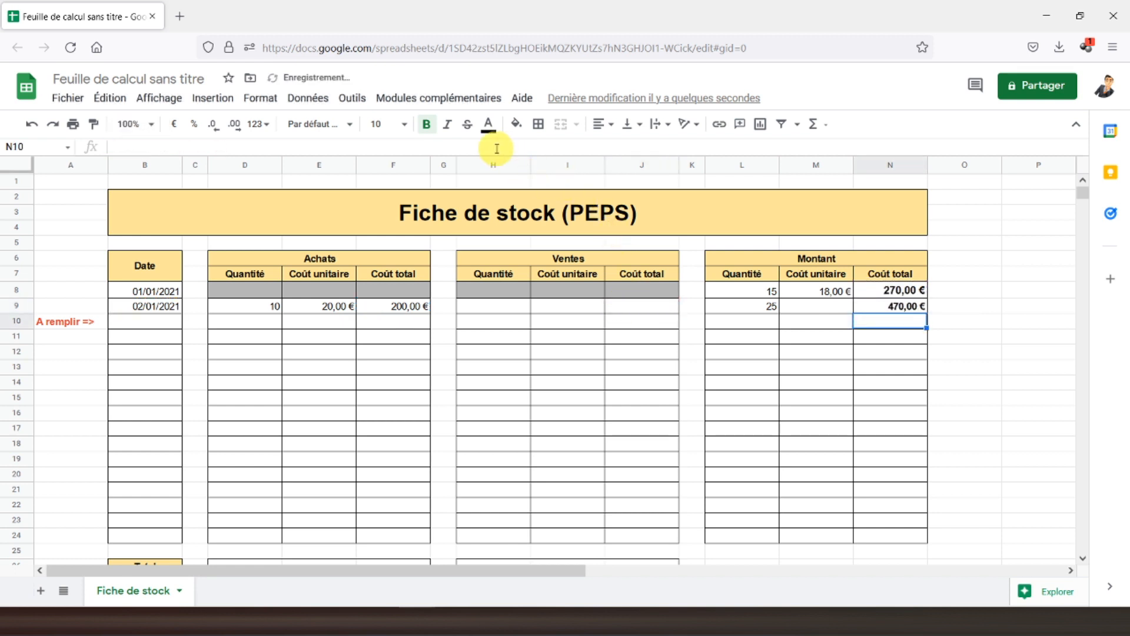
{"action": "left_click", "coordinate": [881, 308]}
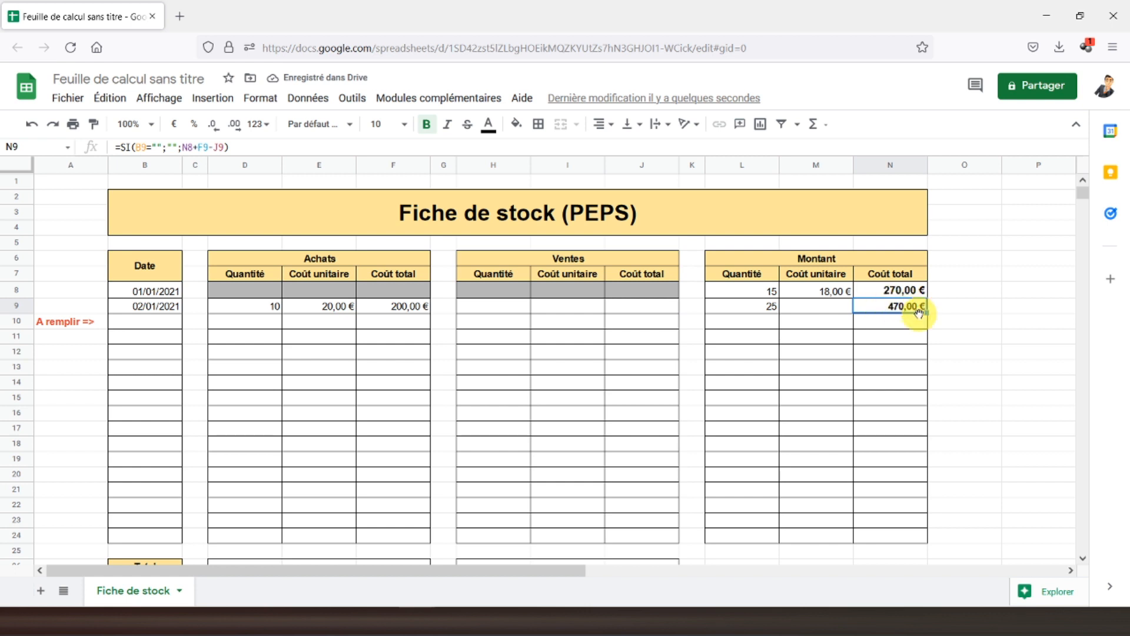
{"action": "left_click_drag", "start_coordinate": [927, 313], "coordinate": [912, 535]}
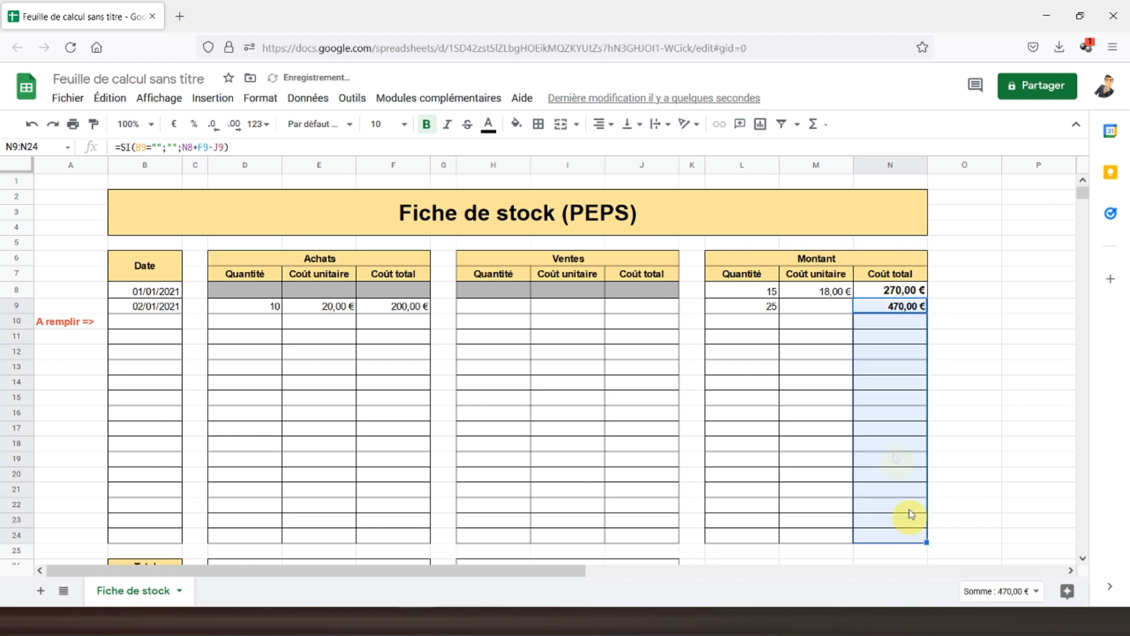
Enter the date 03/01/2021 in cell B10 of the Date column.
{"action": "left_click", "coordinate": [757, 322]}
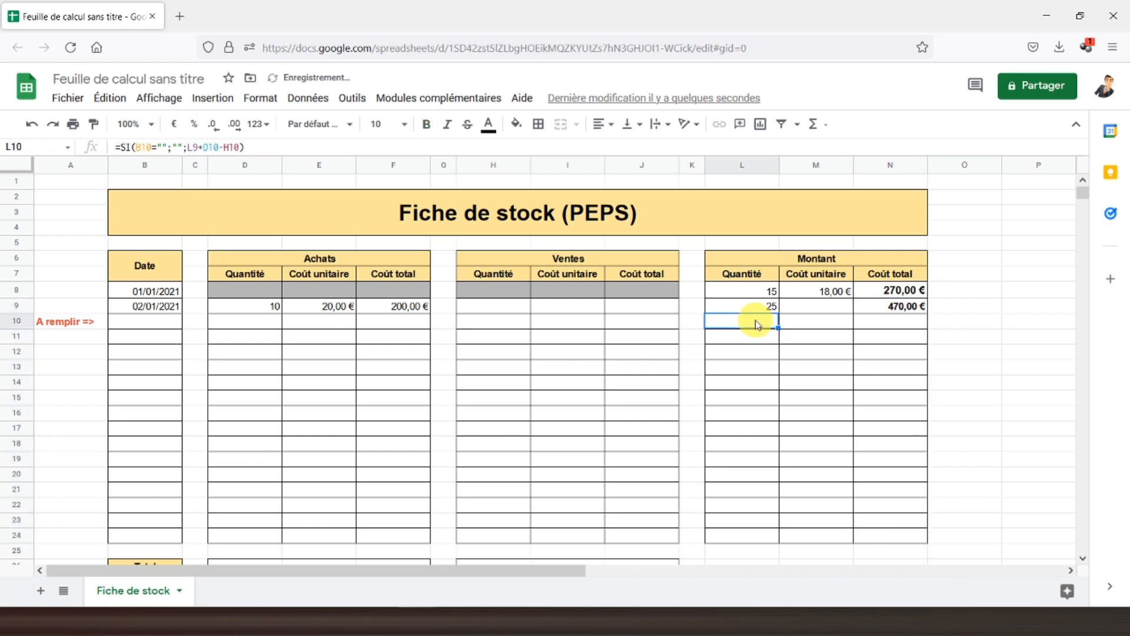
{"action": "left_click", "coordinate": [158, 325]}
{"action": "type", "text": "03/"}
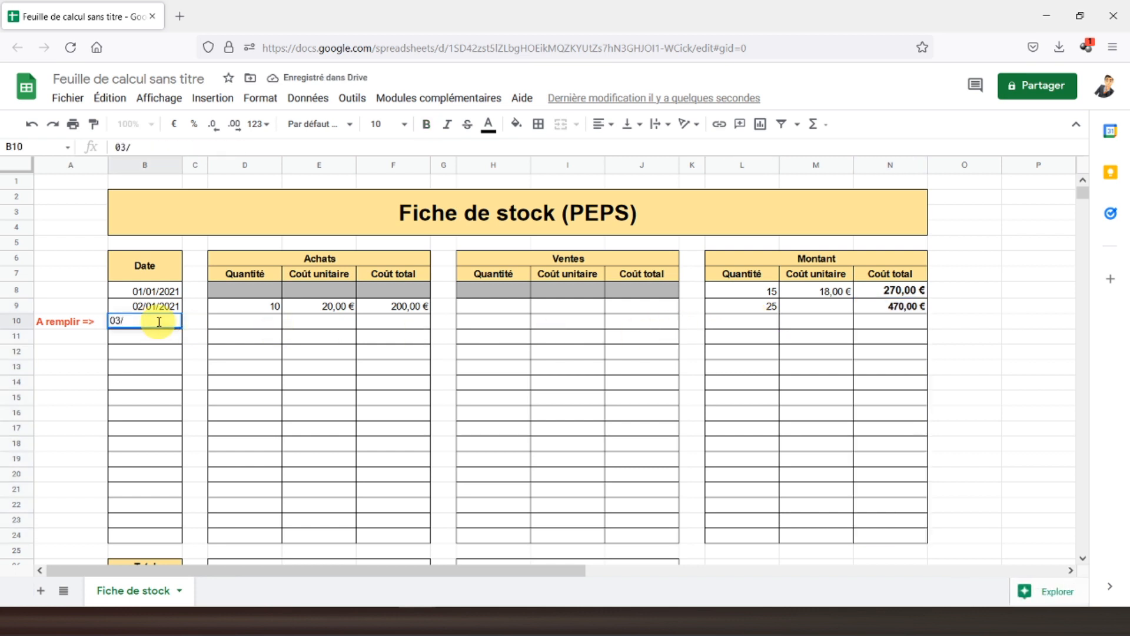
{"action": "type", "text": "01/2021"}
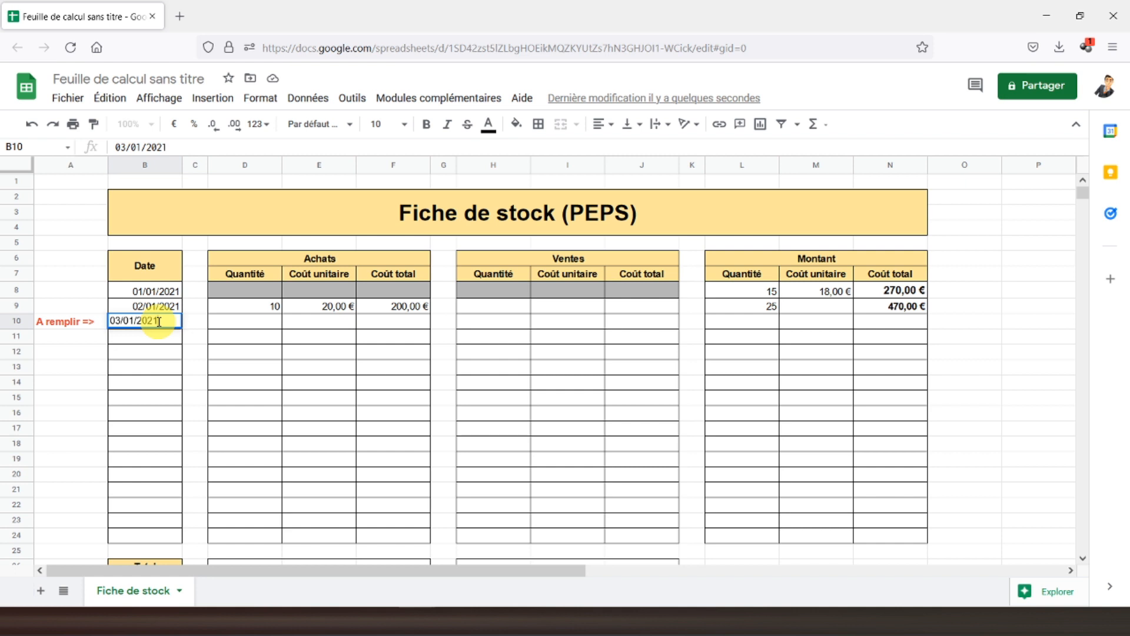
{"action": "key", "text": "Tab"}
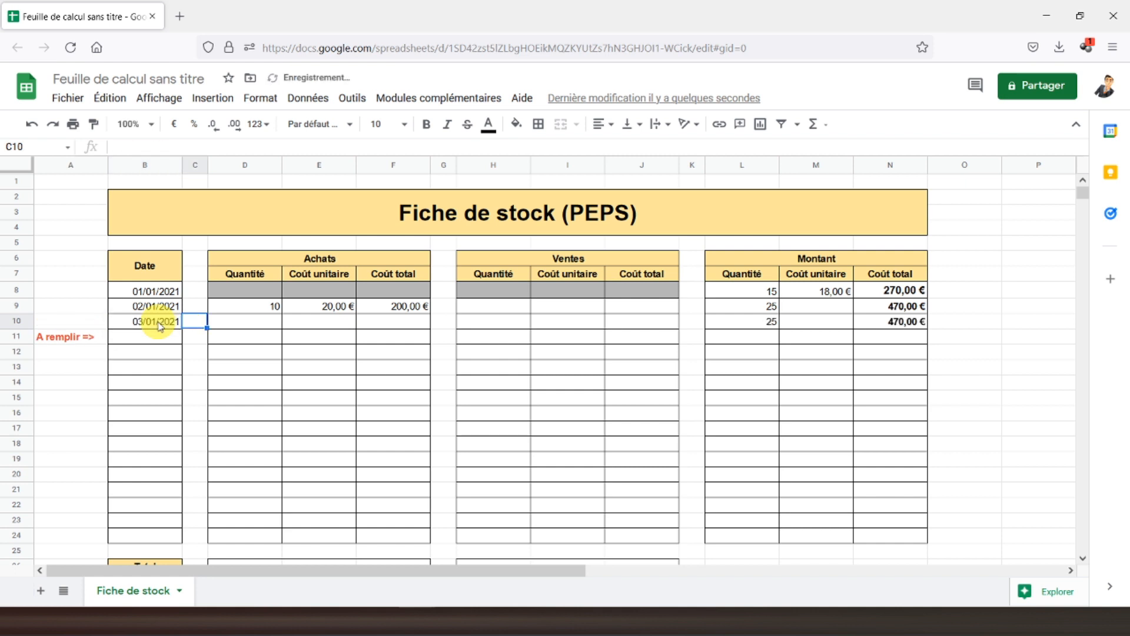
Record a sale in row 10 of the Ventes table with quantity 12 and unit cost 22.
{"action": "left_click", "coordinate": [735, 325]}
{"action": "left_click", "coordinate": [729, 306]}
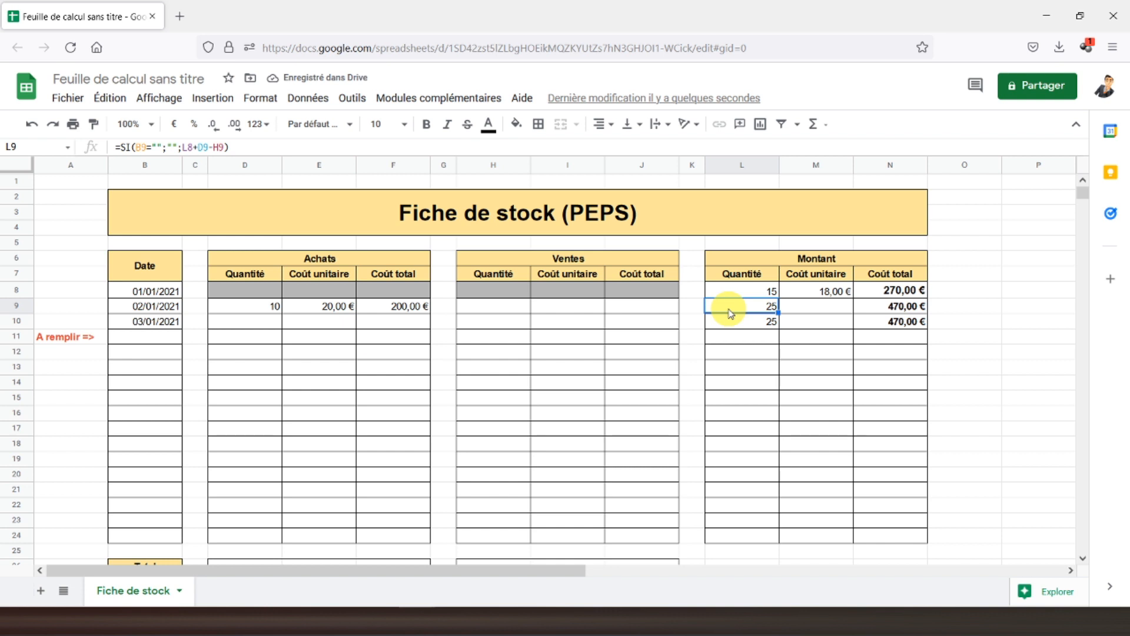
{"action": "left_click", "coordinate": [262, 321]}
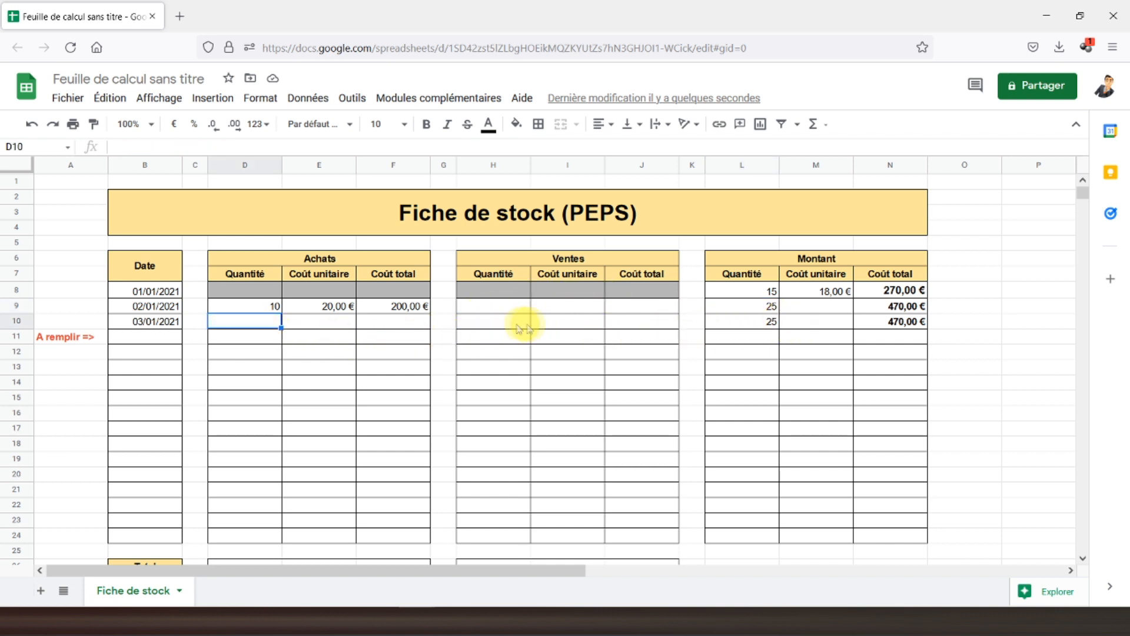
{"action": "left_click", "coordinate": [481, 323]}
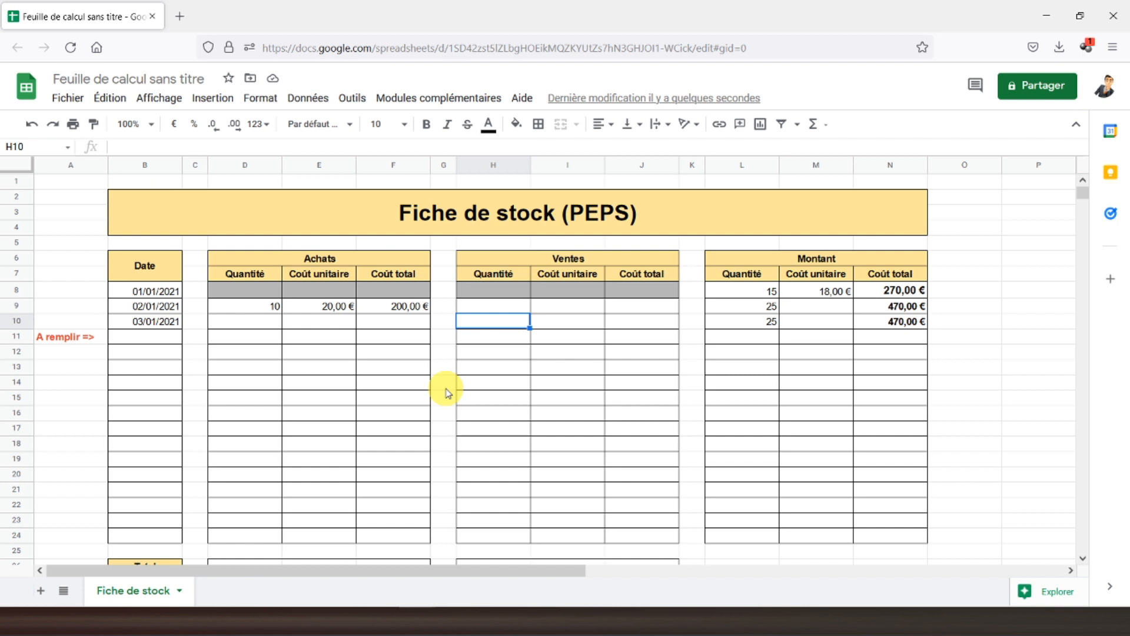
{"action": "type", "text": "12"}
{"action": "key", "text": "Tab"}
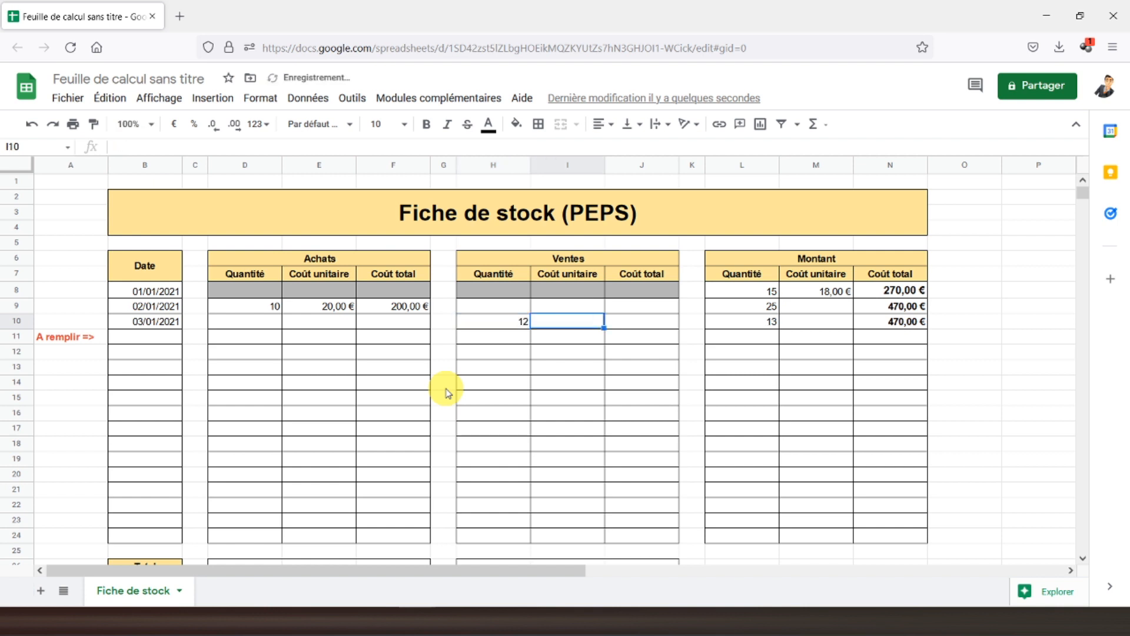
{"action": "type", "text": "22"}
{"action": "key", "text": "Tab"}
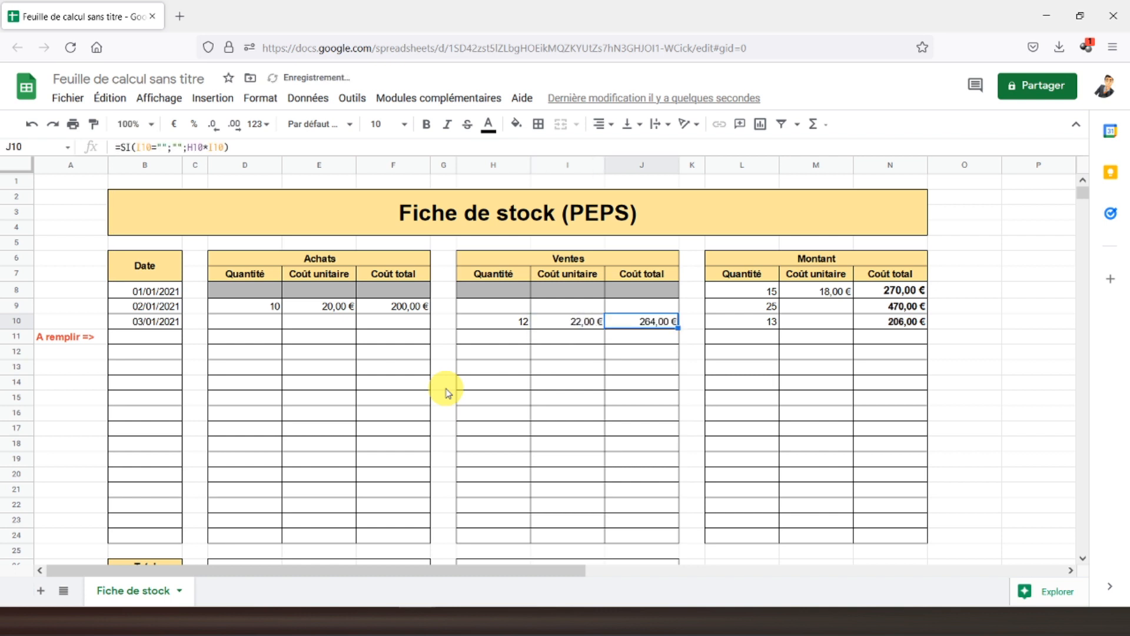
Review the sale entries in row 10 and examine the running quantity and total cost formulas in L10 and N10.
{"action": "key", "text": "Left"}
{"action": "key", "text": "Right"}
{"action": "key", "text": "Left"}
{"action": "key", "text": "Left"}
{"action": "key", "text": "Right"}
{"action": "key", "text": "Right"}
{"action": "key", "text": "Right"}
{"action": "key", "text": "Right"}
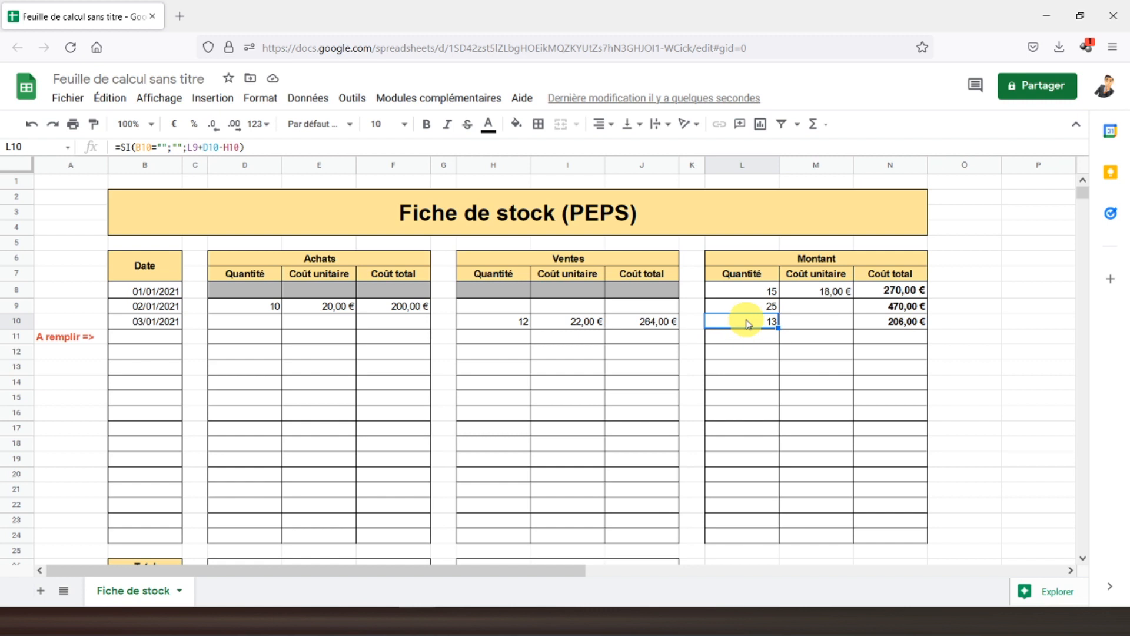
{"action": "left_click", "coordinate": [881, 324]}
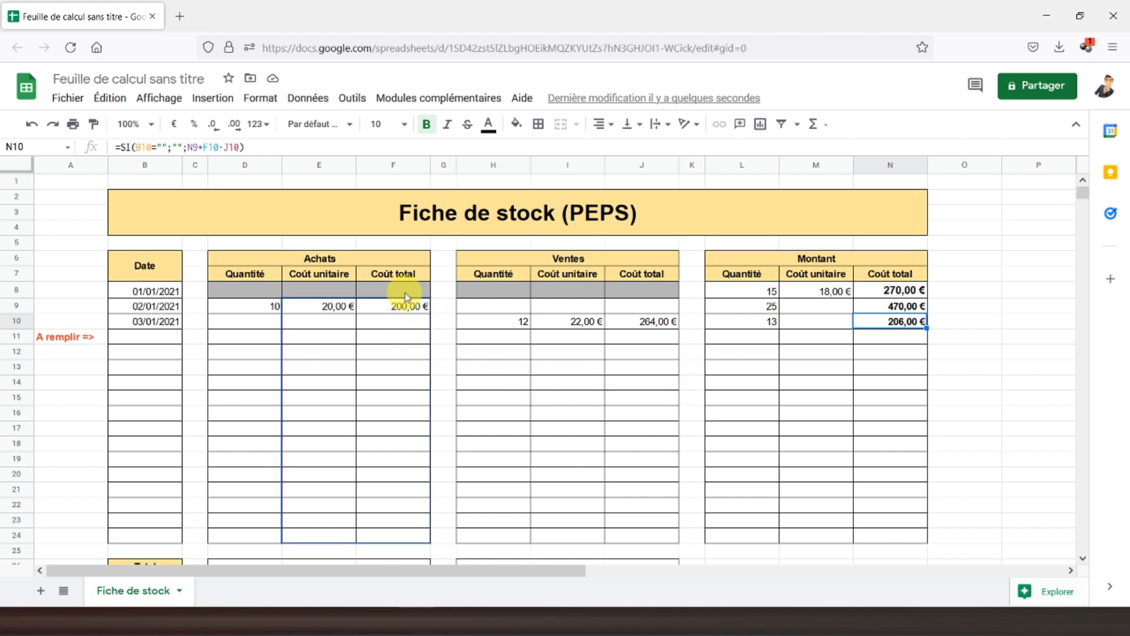
Fill the Achats total cost range F8:F24 with the same grey as row 8 and make its text bold.
{"action": "left_click_drag", "start_coordinate": [404, 288], "coordinate": [400, 539]}
{"action": "left_click", "coordinate": [516, 123]}
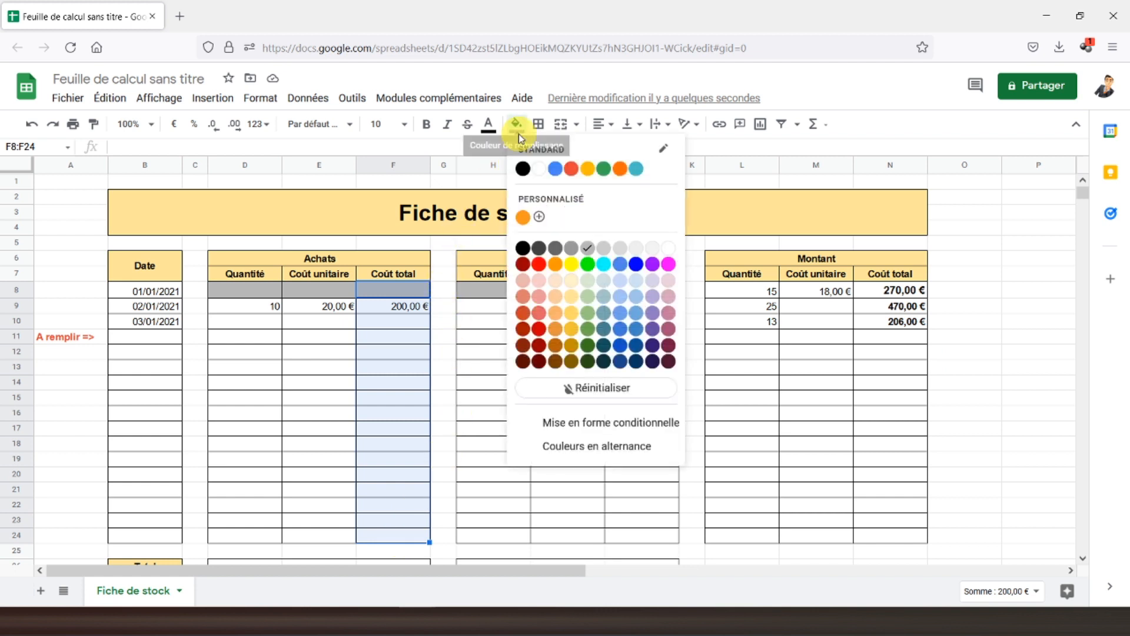
{"action": "left_click", "coordinate": [584, 246]}
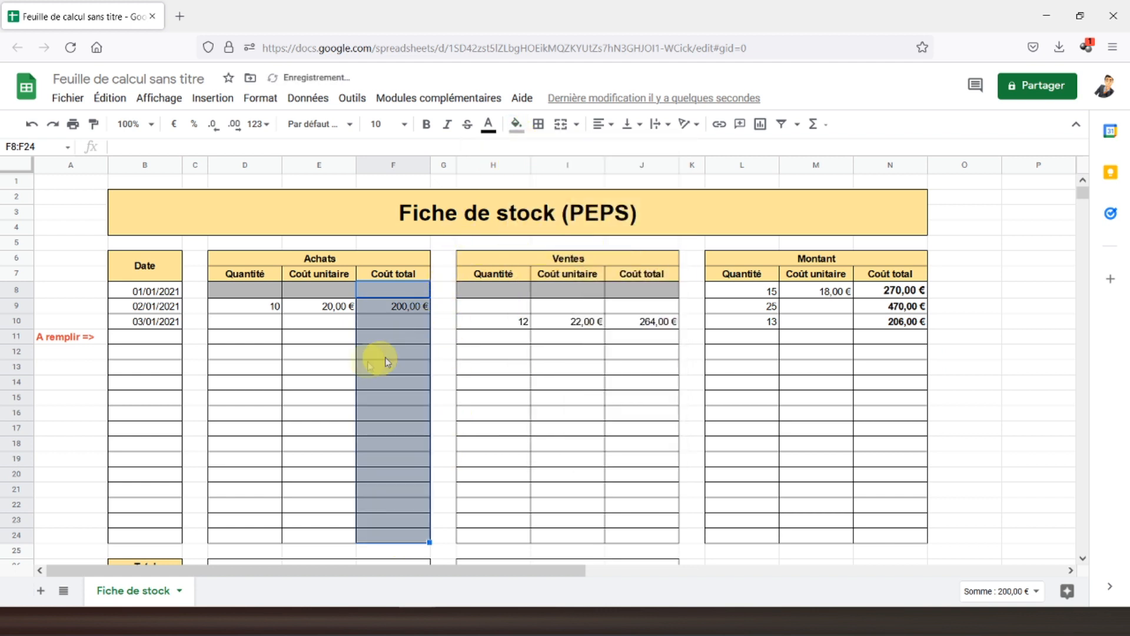
{"action": "left_click", "coordinate": [426, 124]}
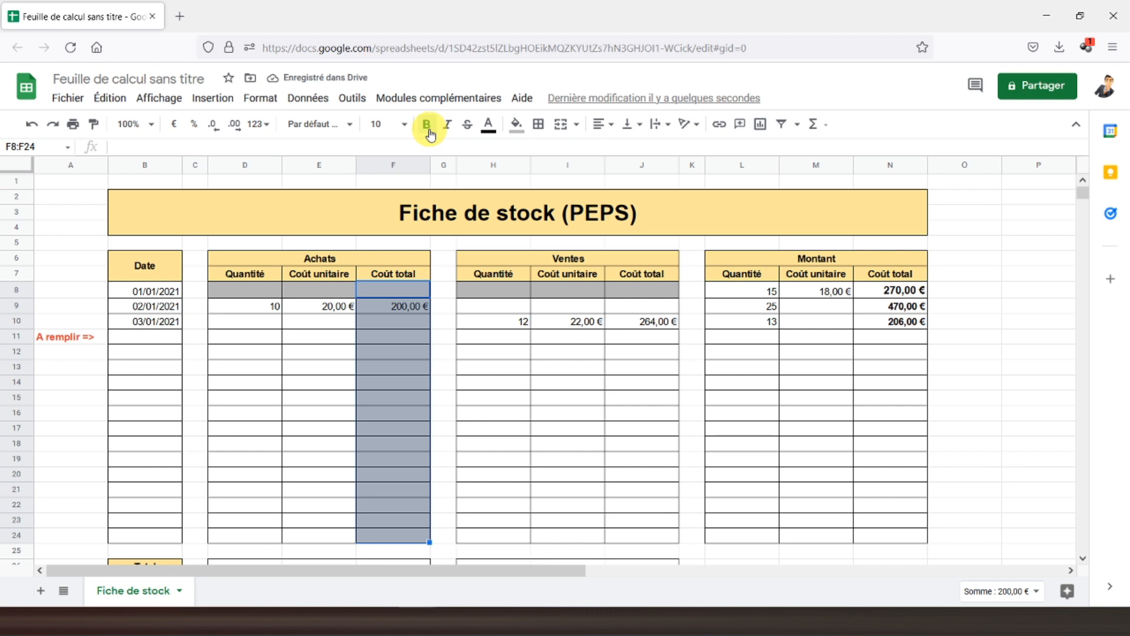
Fill the Ventes total cost range J8:J24 with the same grey and make its text bold.
{"action": "left_click_drag", "start_coordinate": [641, 290], "coordinate": [630, 536]}
{"action": "left_click", "coordinate": [516, 123]}
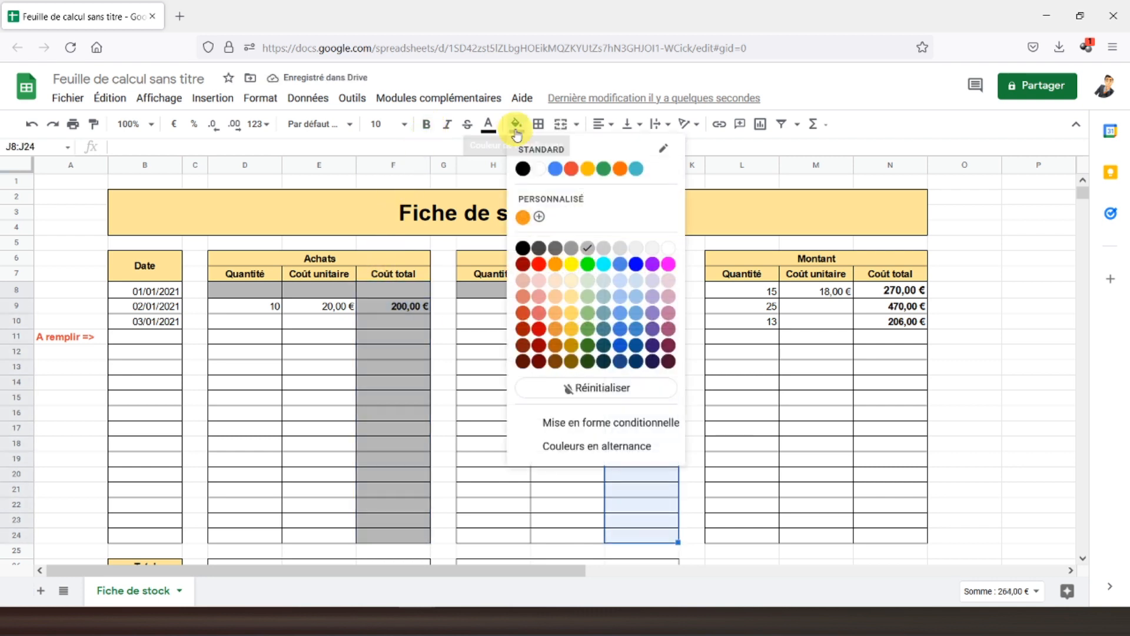
{"action": "left_click", "coordinate": [586, 248]}
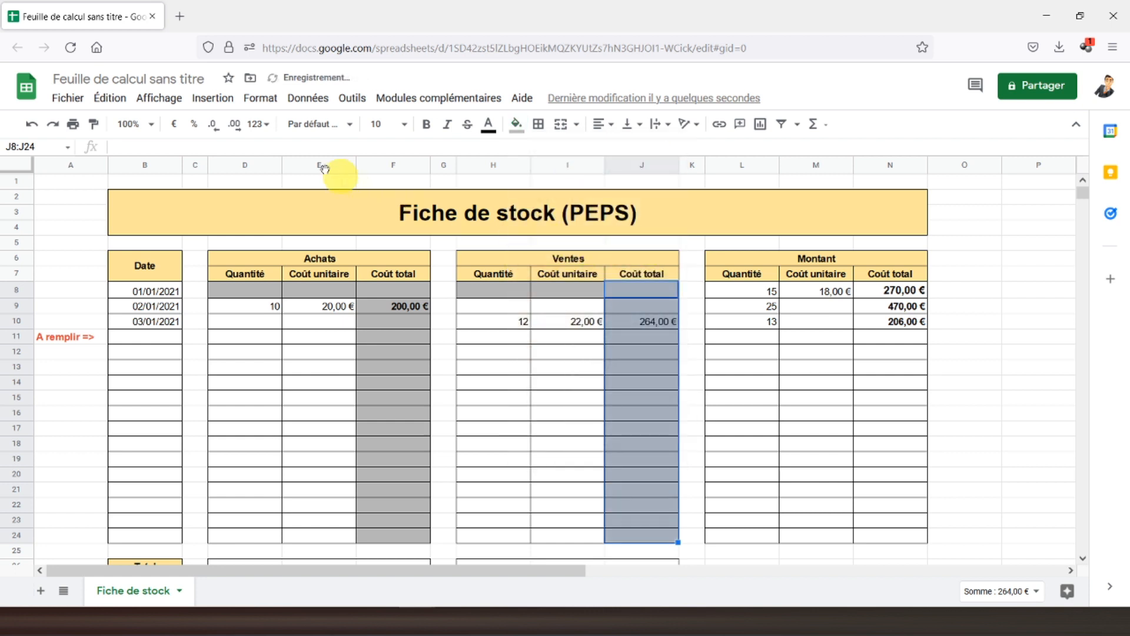
{"action": "left_click", "coordinate": [425, 125]}
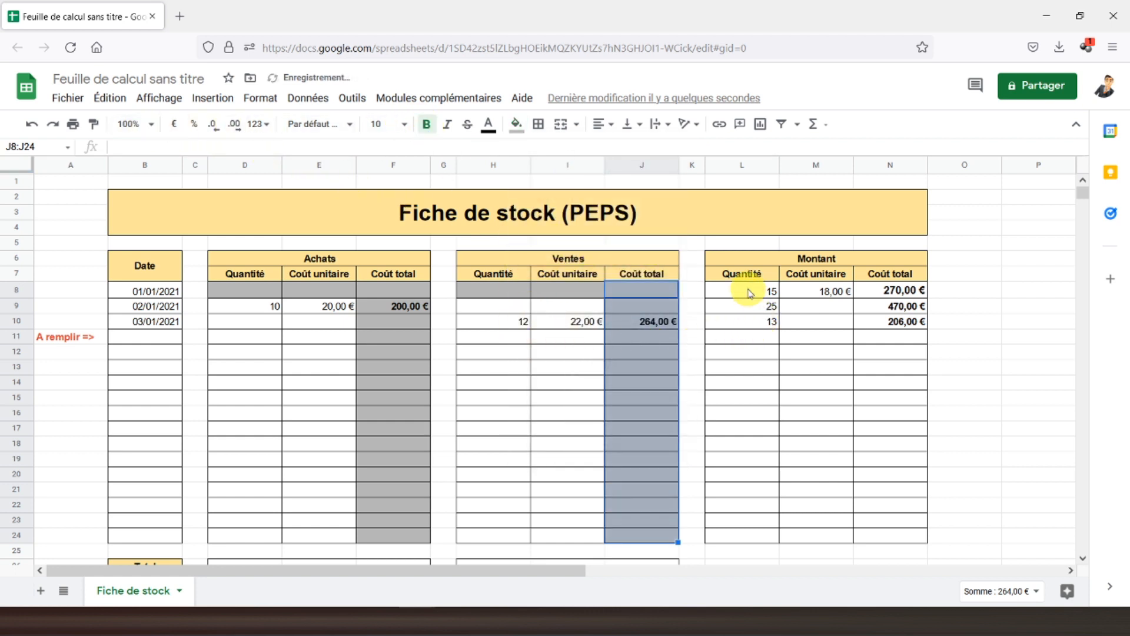
Make the Montant quantity range L8:L24 bold and give it a light yellow fill.
{"action": "left_click_drag", "start_coordinate": [748, 287], "coordinate": [751, 531]}
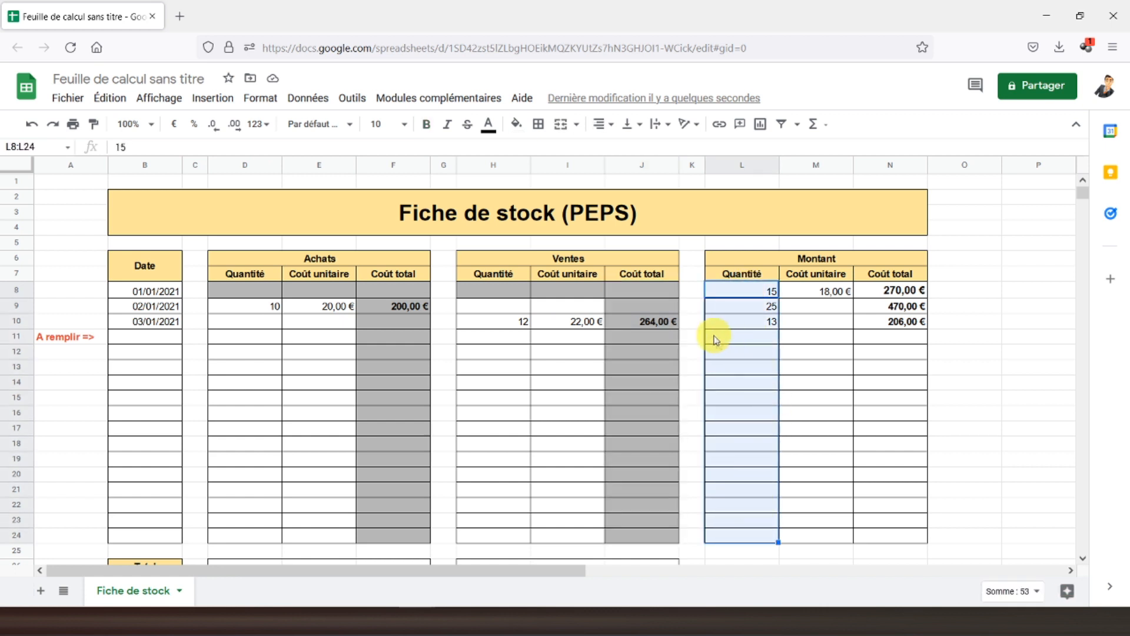
{"action": "left_click", "coordinate": [426, 124]}
{"action": "left_click", "coordinate": [886, 292]}
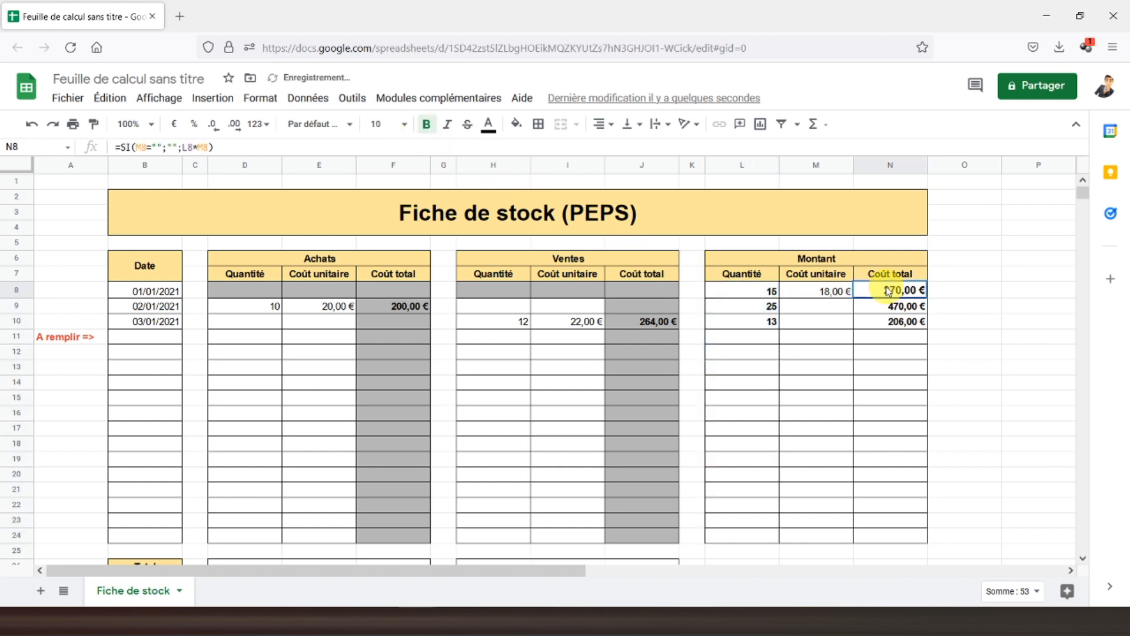
{"action": "left_click", "coordinate": [736, 294]}
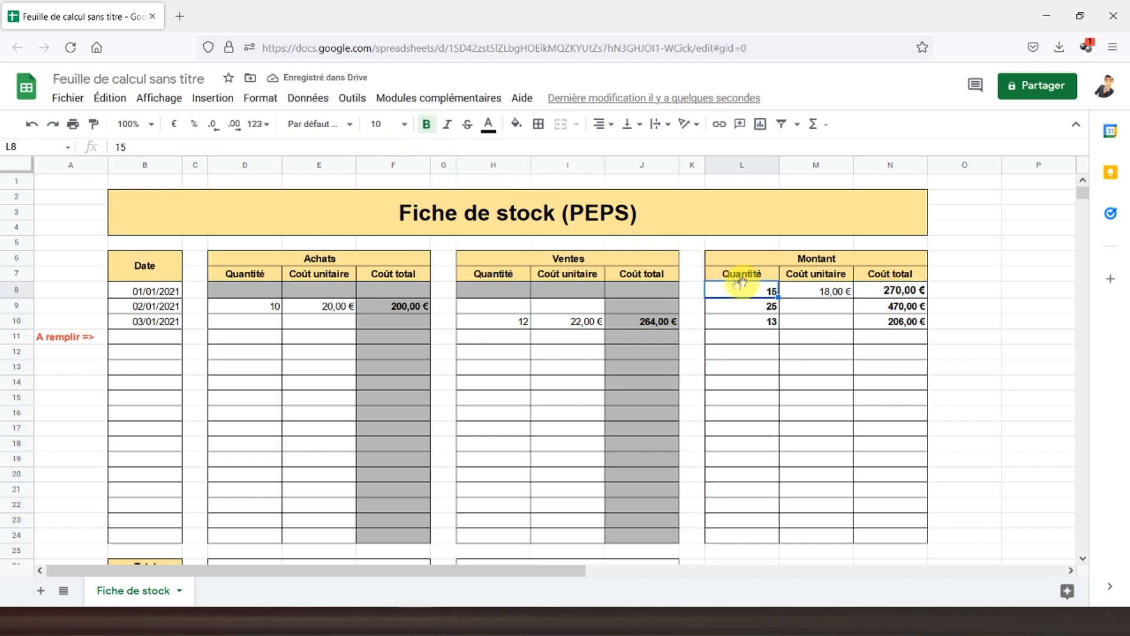
{"action": "left_click_drag", "start_coordinate": [733, 292], "coordinate": [732, 537]}
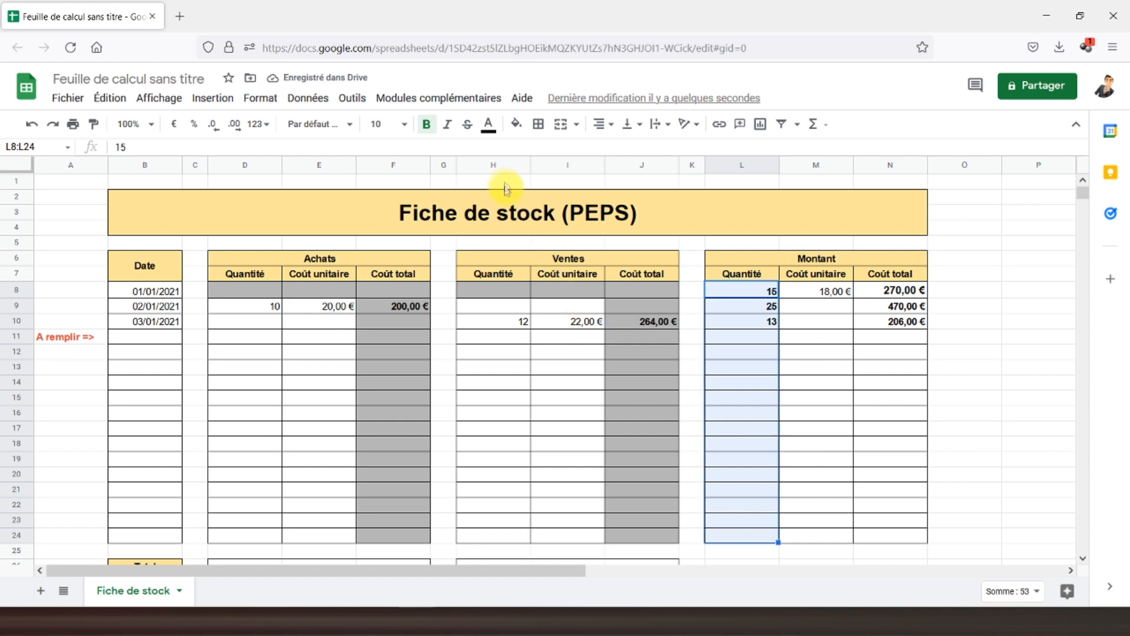
{"action": "left_click", "coordinate": [516, 124]}
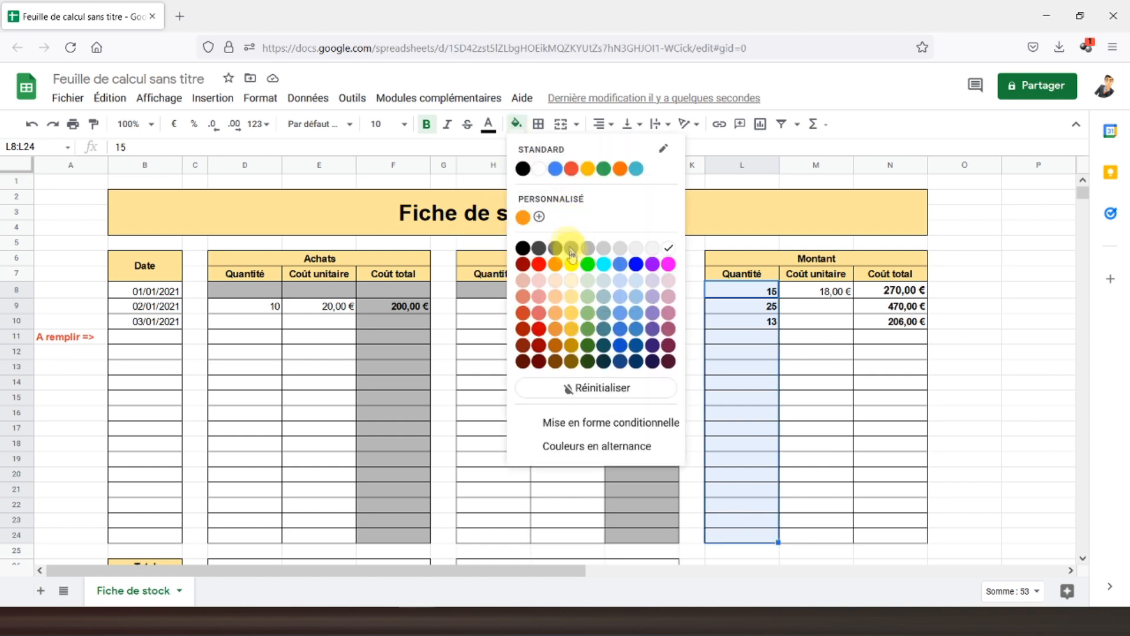
{"action": "left_click", "coordinate": [572, 280]}
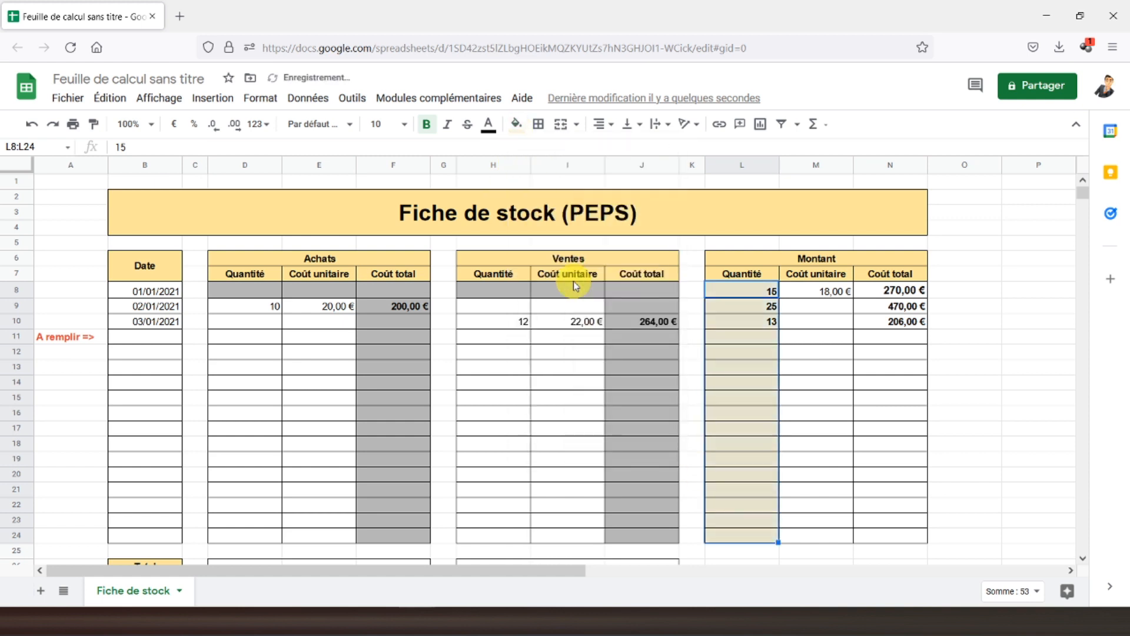
{"action": "left_click", "coordinate": [749, 336]}
Apply the same light yellow fill to the Montant total cost range N8:N24.
{"action": "left_click_drag", "start_coordinate": [883, 291], "coordinate": [888, 530]}
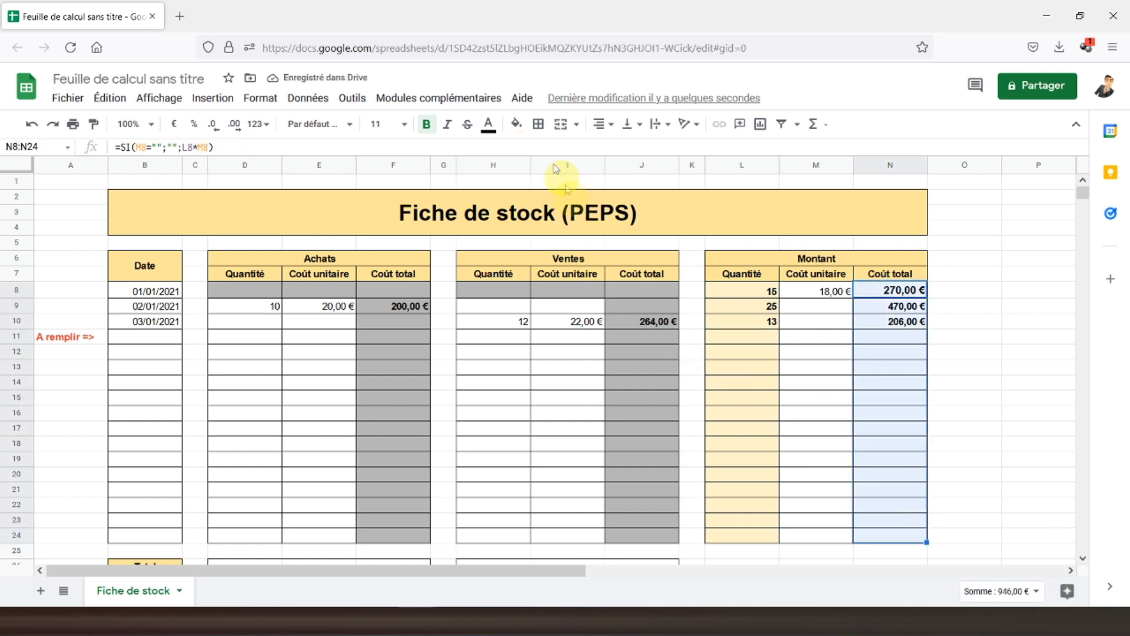
{"action": "left_click", "coordinate": [516, 124]}
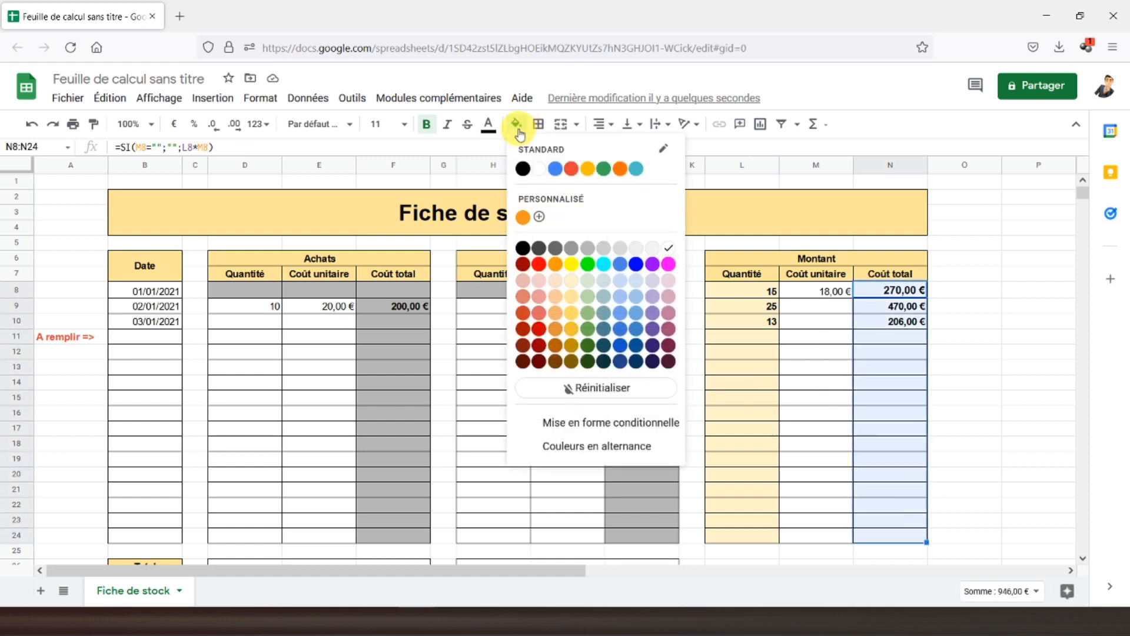
{"action": "left_click", "coordinate": [572, 281]}
{"action": "left_click", "coordinate": [845, 324]}
Enter the total formula =SOMME(F8:F24) in cell F26 of the Total row for Achats.
{"action": "scroll", "coordinate": [252, 373], "scroll_direction": "down", "scroll_amount": 2}
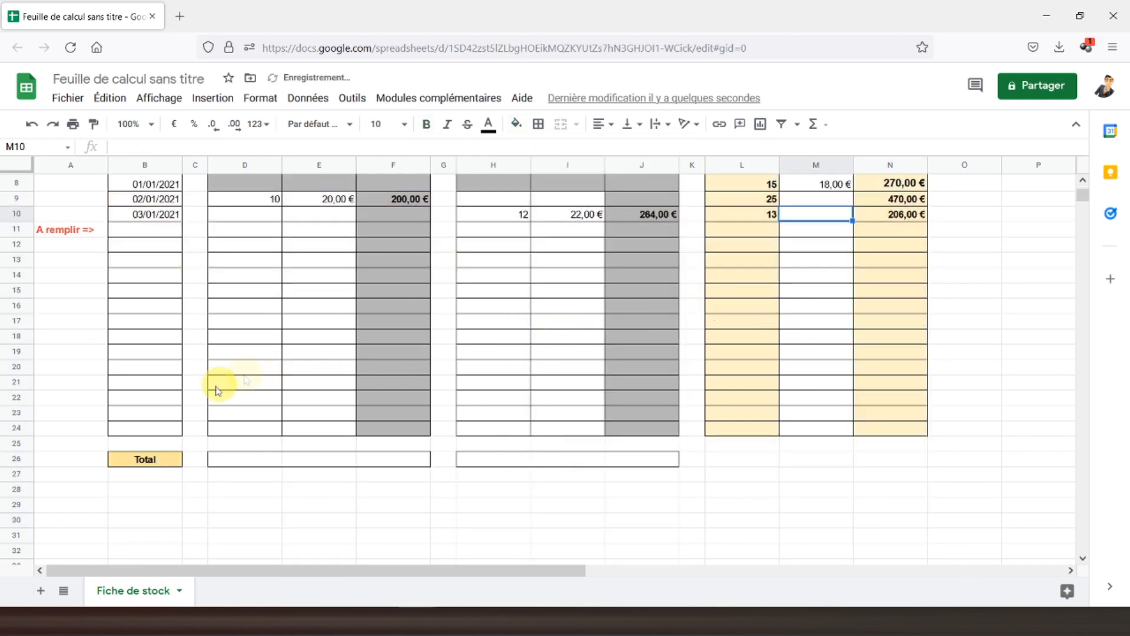
{"action": "left_click", "coordinate": [405, 465]}
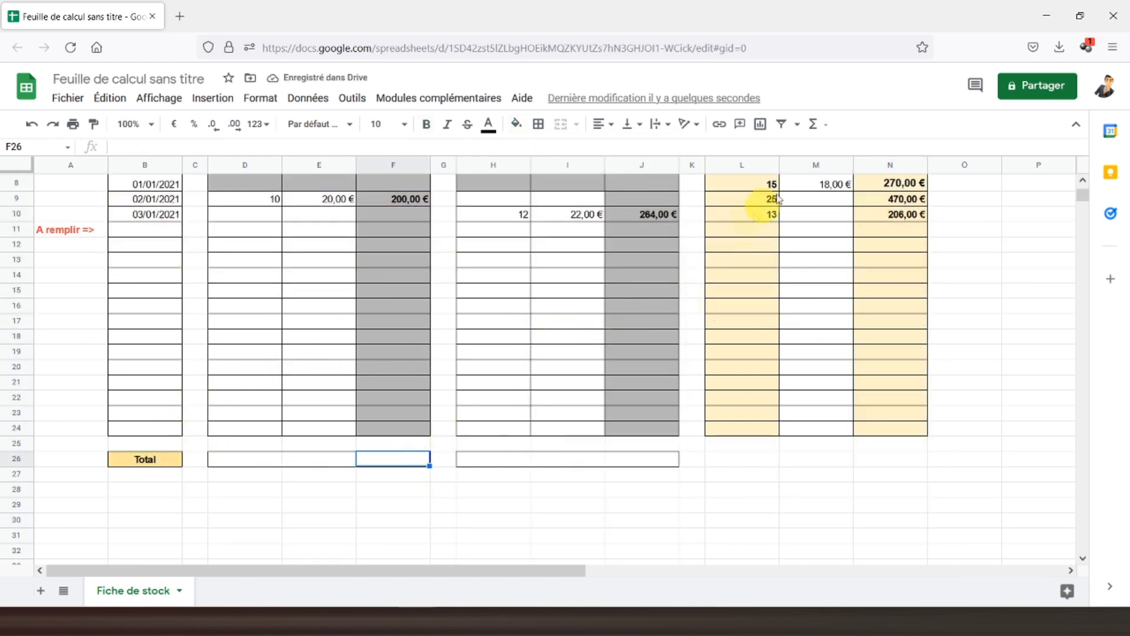
{"action": "left_click", "coordinate": [814, 125]}
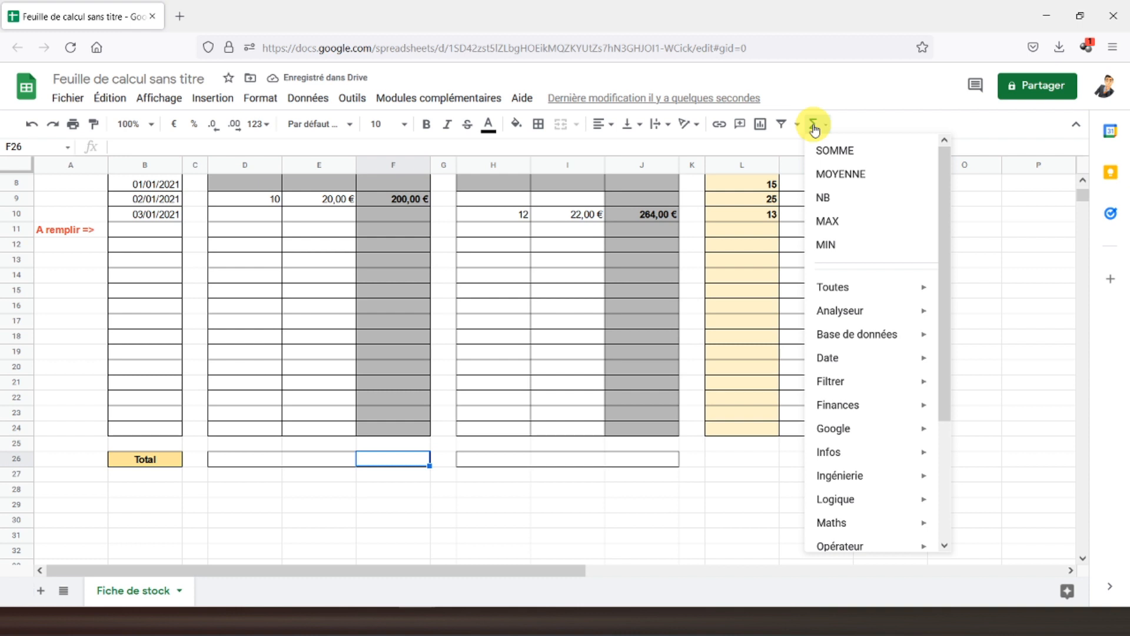
{"action": "left_click", "coordinate": [835, 147]}
{"action": "scroll", "coordinate": [401, 216], "scroll_direction": "up", "scroll_amount": 2}
{"action": "scroll", "coordinate": [397, 232], "scroll_direction": "down", "scroll_amount": 2}
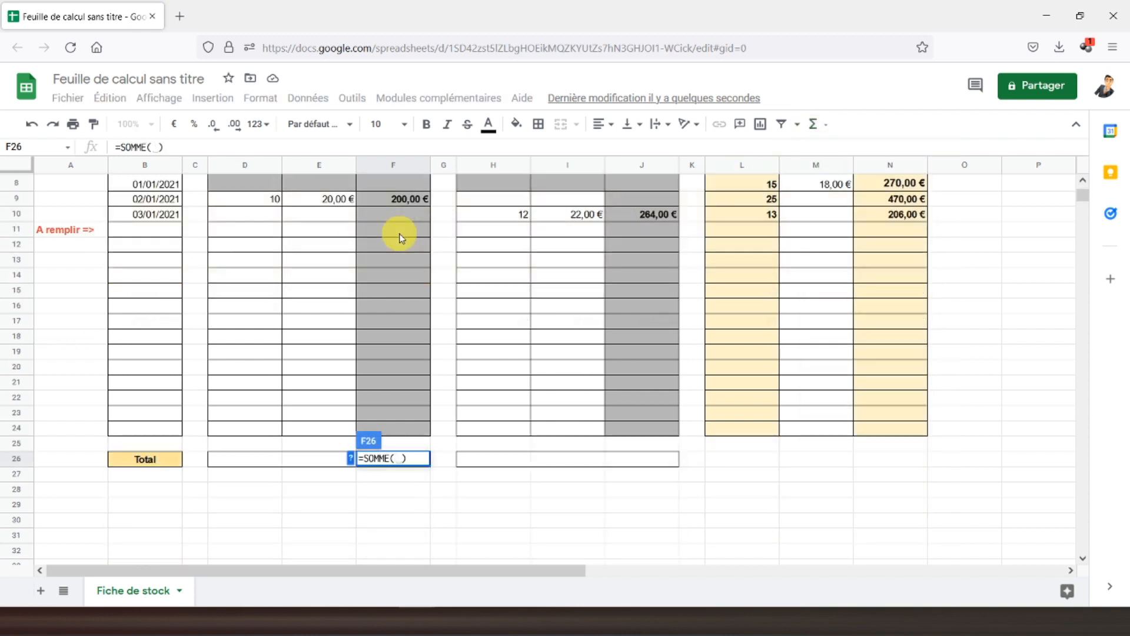
{"action": "left_click_drag", "start_coordinate": [404, 187], "coordinate": [396, 429]}
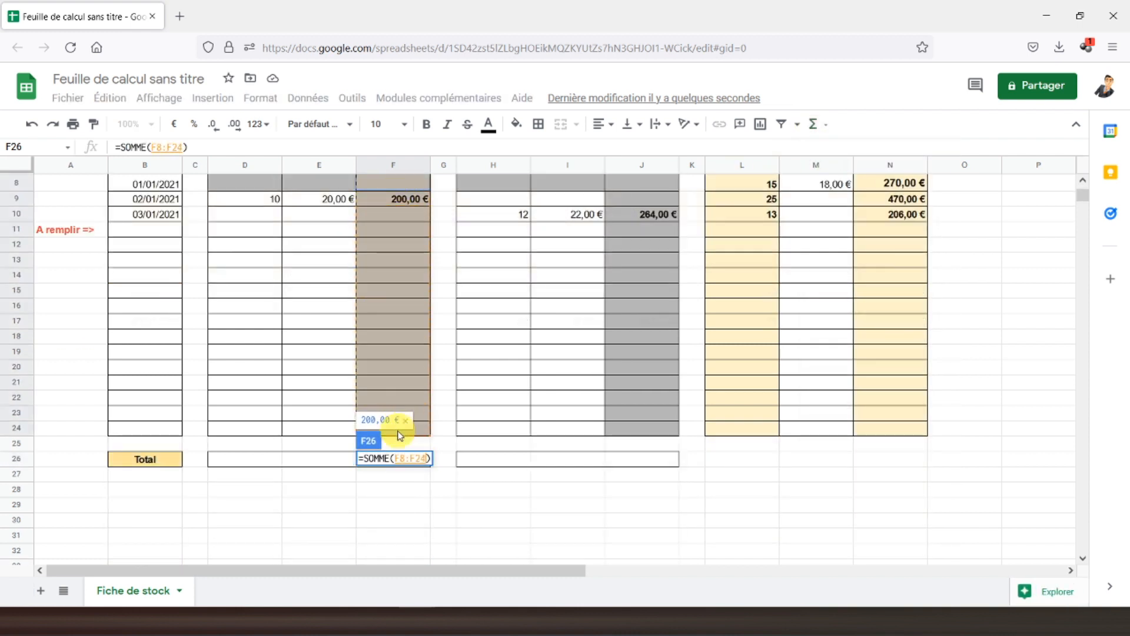
{"action": "key", "text": "Return"}
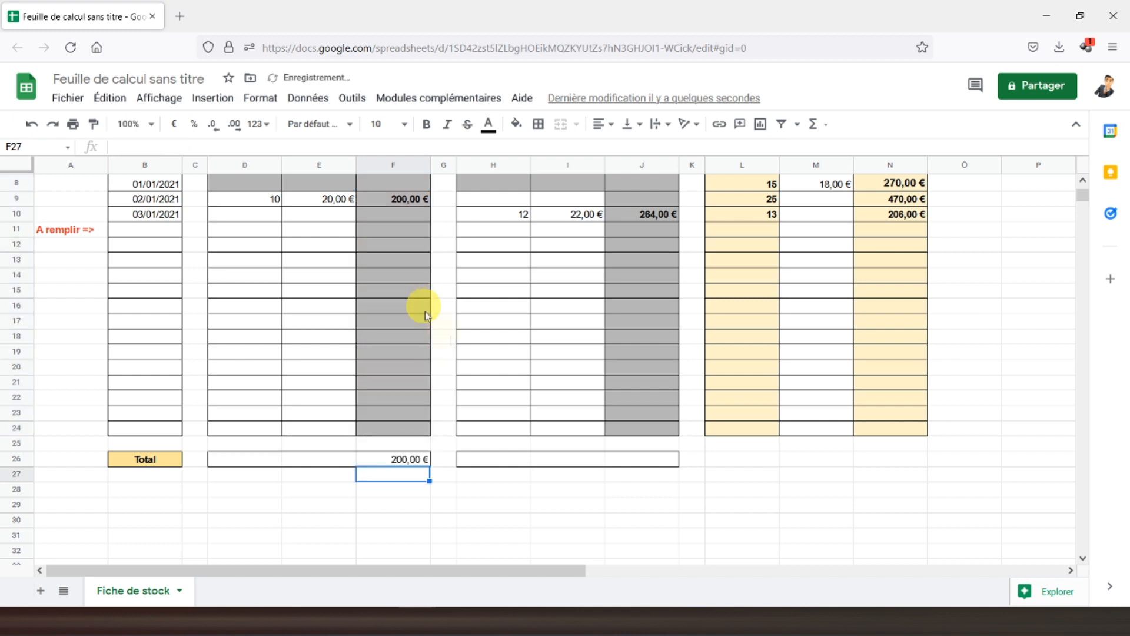
Total the Ventes total cost column with a SOMME formula in cell J26.
{"action": "left_click", "coordinate": [629, 460]}
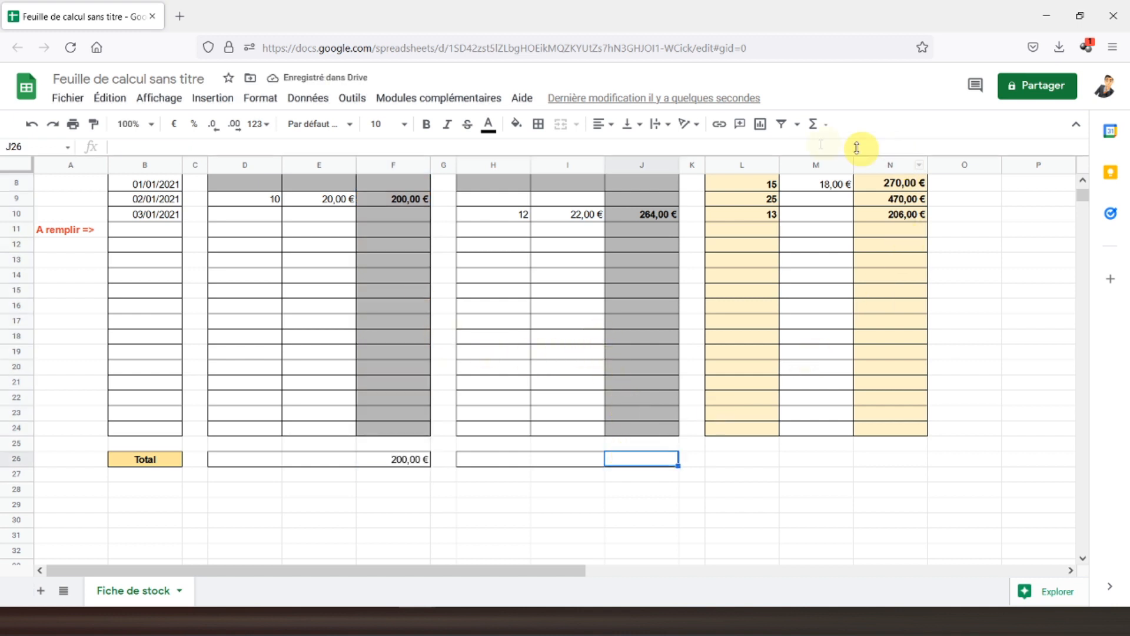
{"action": "left_click", "coordinate": [818, 124]}
{"action": "left_click", "coordinate": [833, 150]}
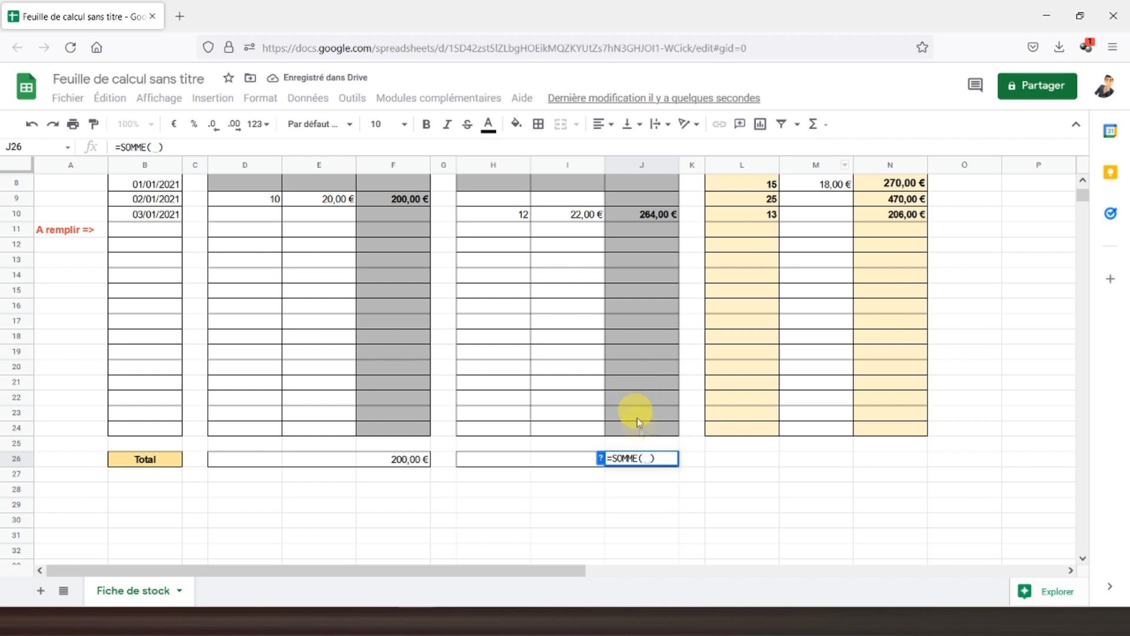
{"action": "left_click_drag", "start_coordinate": [643, 429], "coordinate": [650, 256]}
{"action": "key", "text": "Return"}
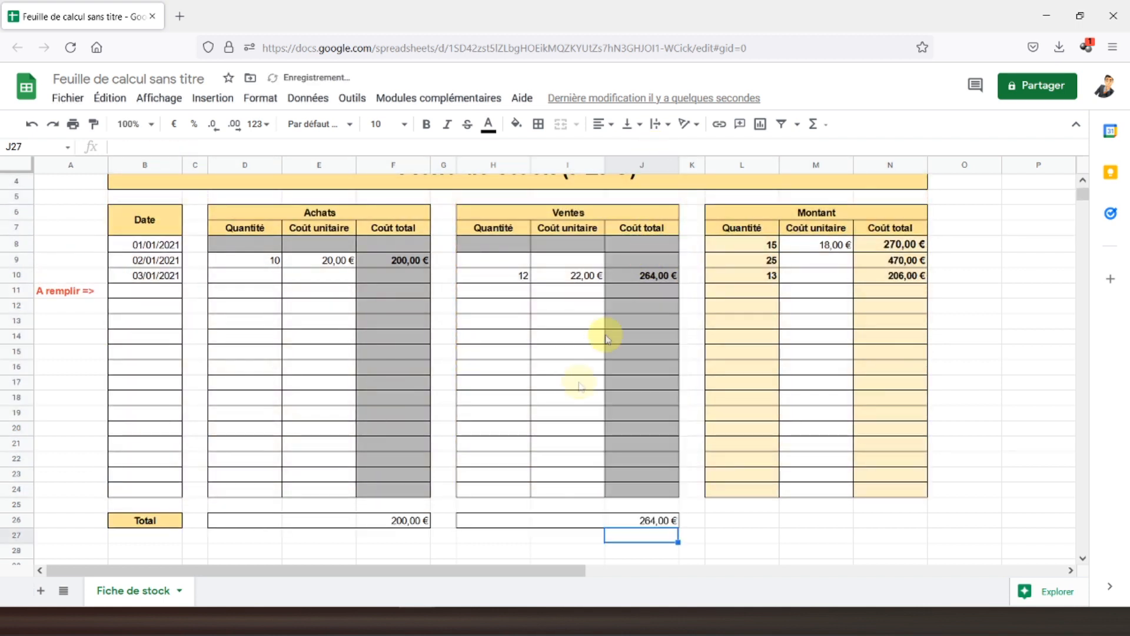
Make the Achats and Ventes totals in cells F26 and J26 bold.
{"action": "left_click", "coordinate": [400, 520]}
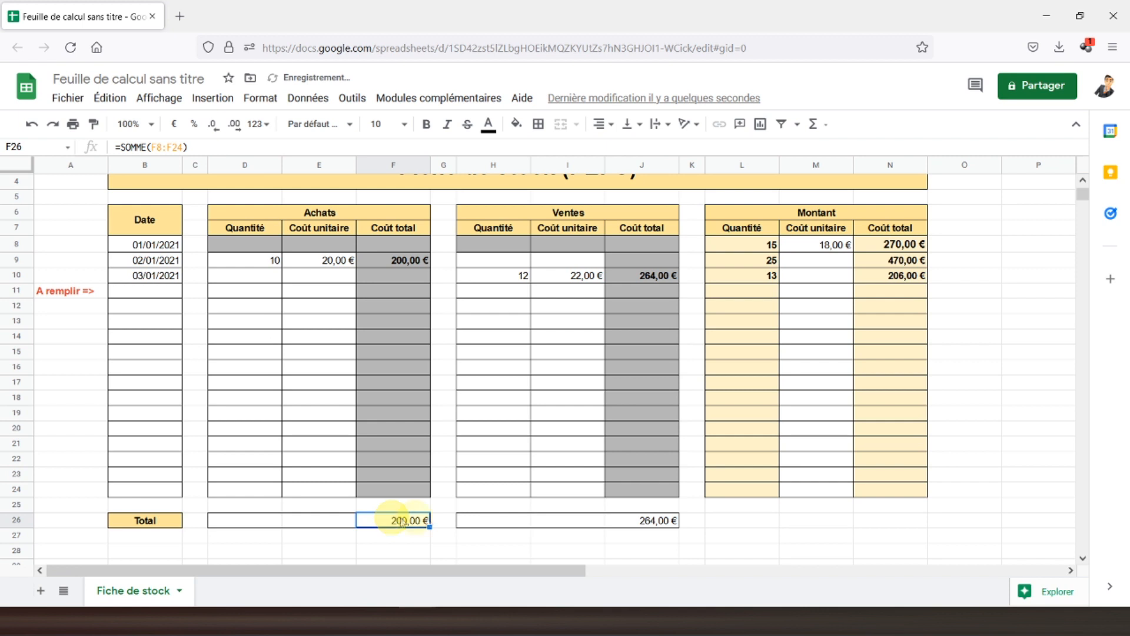
{"action": "left_click", "coordinate": [660, 521], "text": "ctrl"}
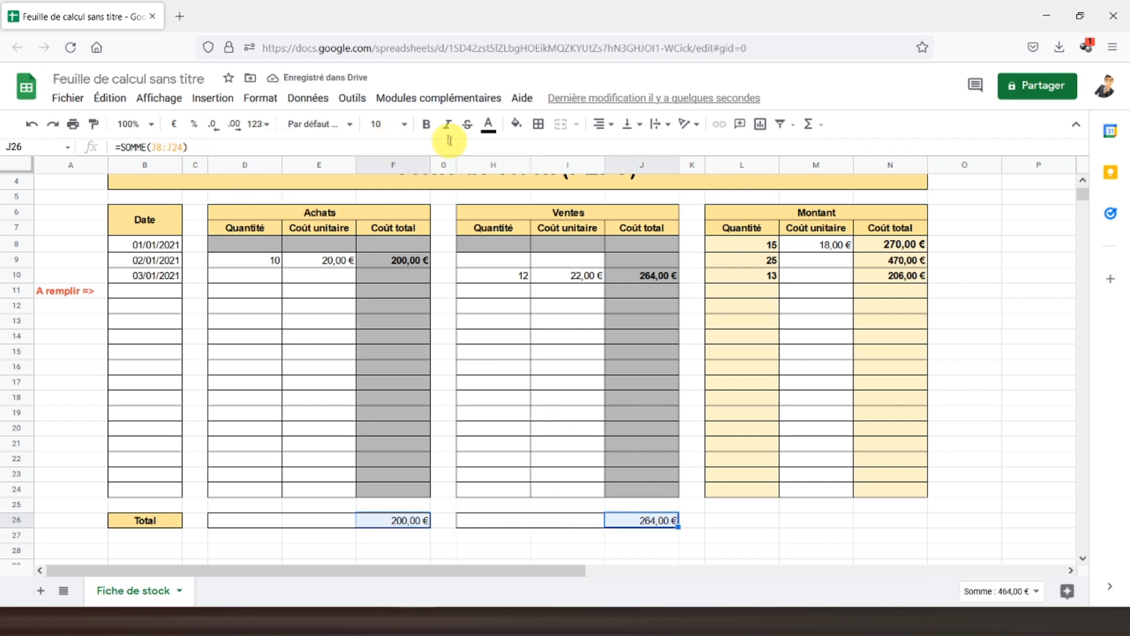
{"action": "left_click", "coordinate": [427, 124]}
Hide the gridlines of the Fiche de stock sheet and check the whole table down to the Total row.
{"action": "scroll", "coordinate": [246, 353], "scroll_direction": "up", "scroll_amount": 2}
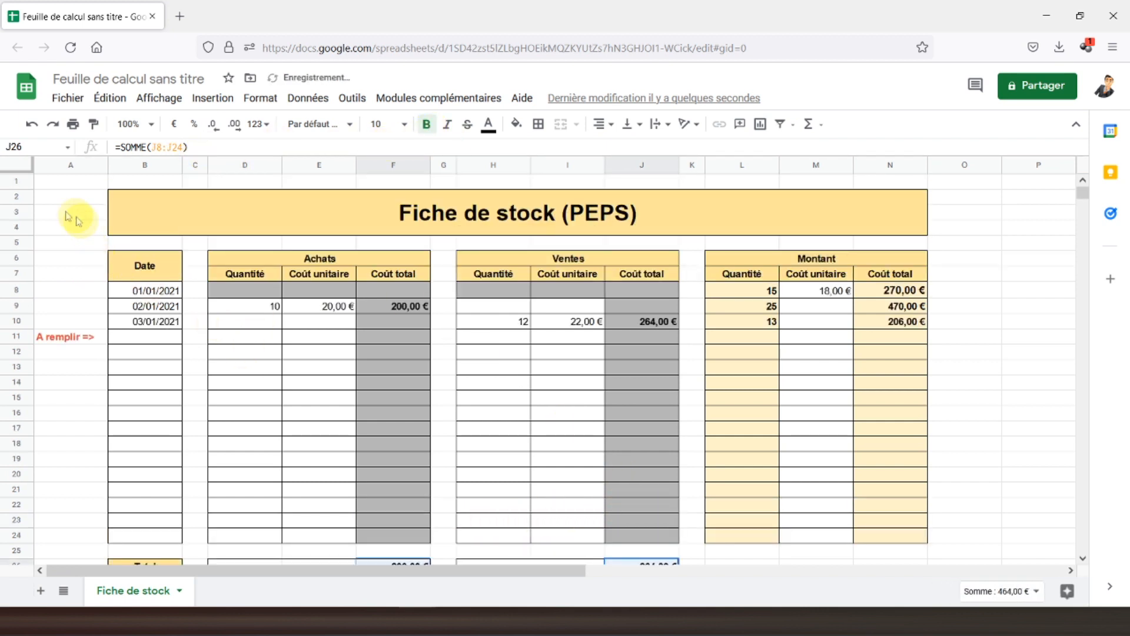
{"action": "left_click", "coordinate": [62, 183]}
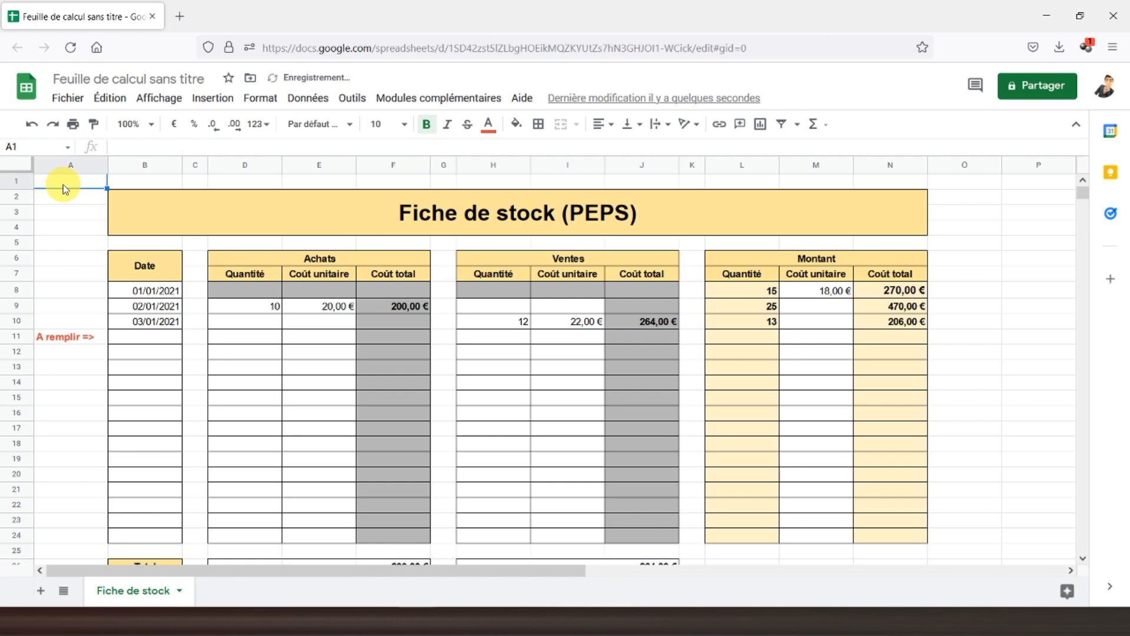
{"action": "left_click", "coordinate": [214, 99]}
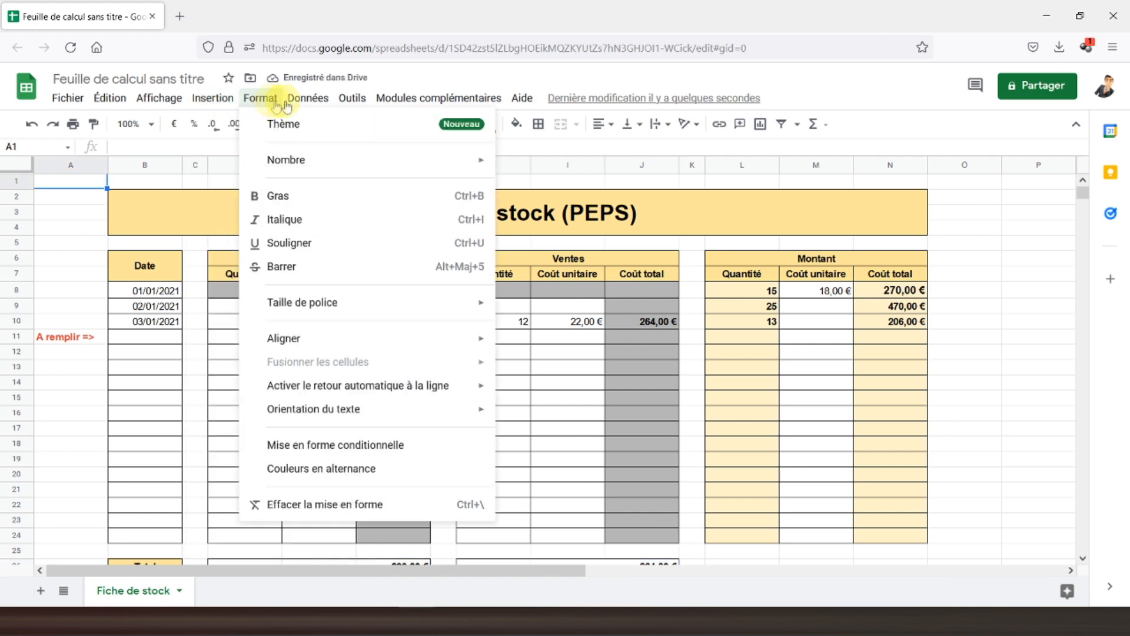
{"action": "mouse_move", "coordinate": [315, 105]}
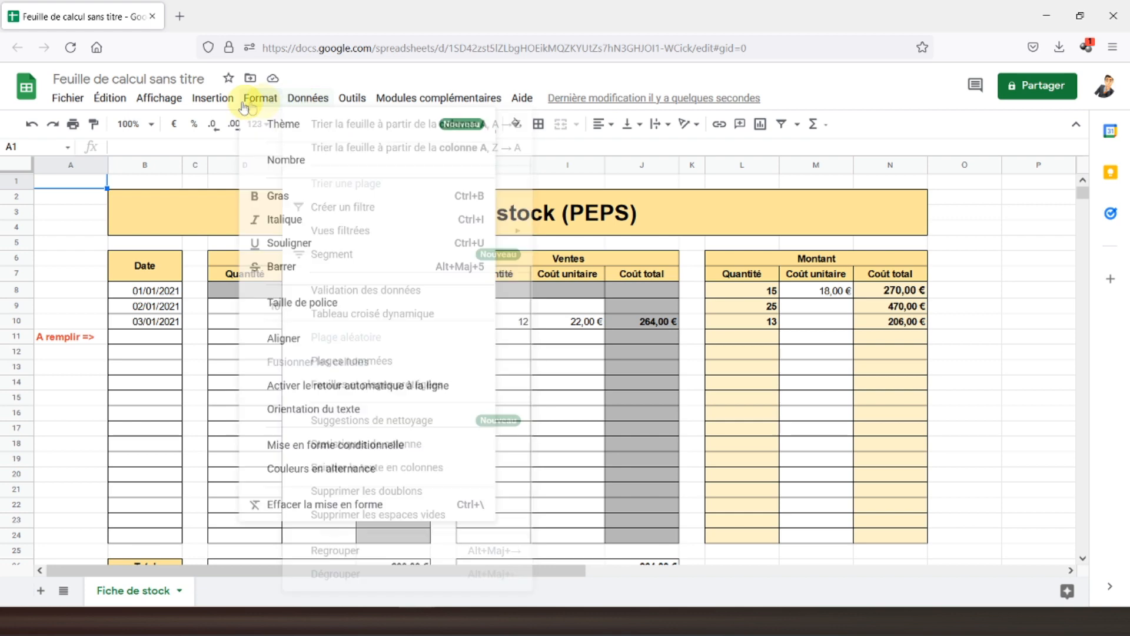
{"action": "mouse_move", "coordinate": [163, 101]}
{"action": "left_click", "coordinate": [176, 162]}
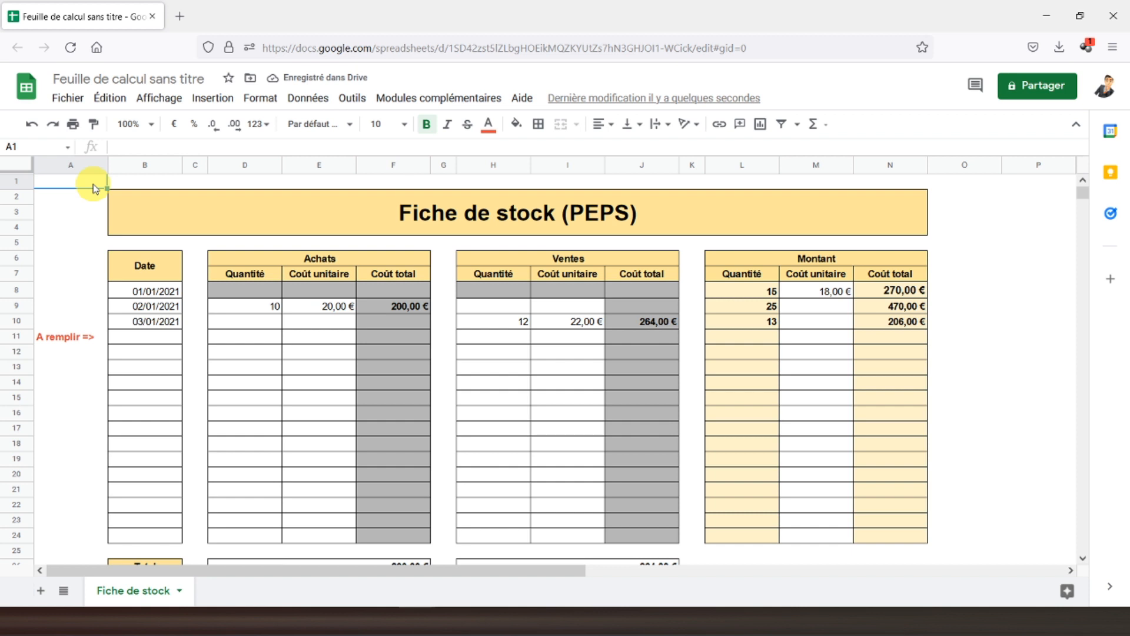
{"action": "scroll", "coordinate": [89, 182], "scroll_direction": "down", "scroll_amount": 3}
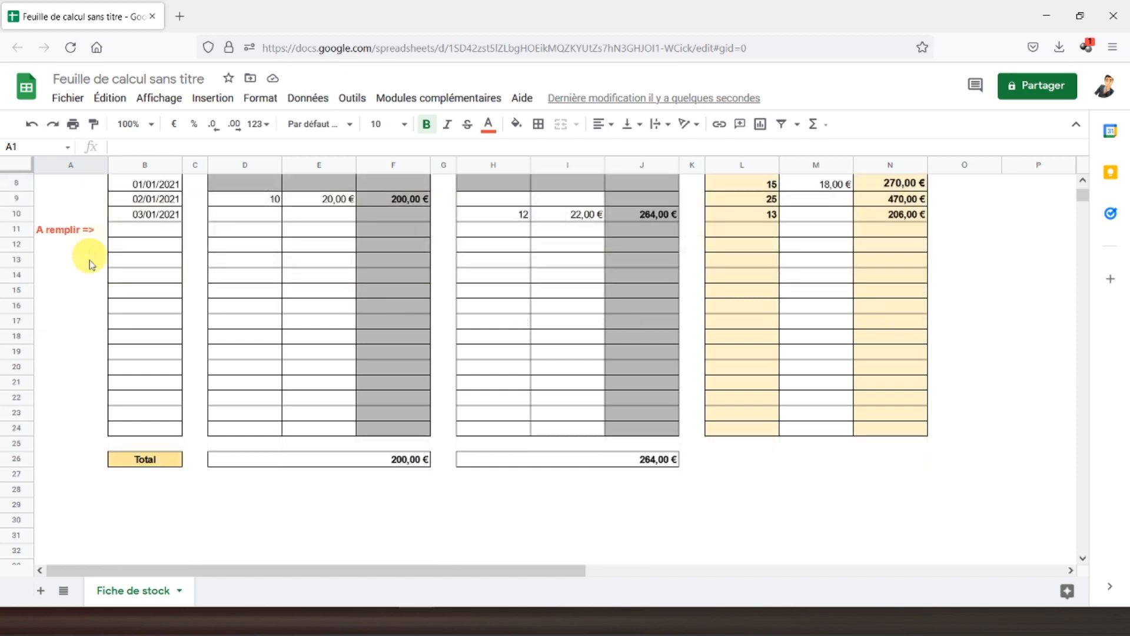
{"action": "scroll", "coordinate": [76, 323], "scroll_direction": "up", "scroll_amount": 3}
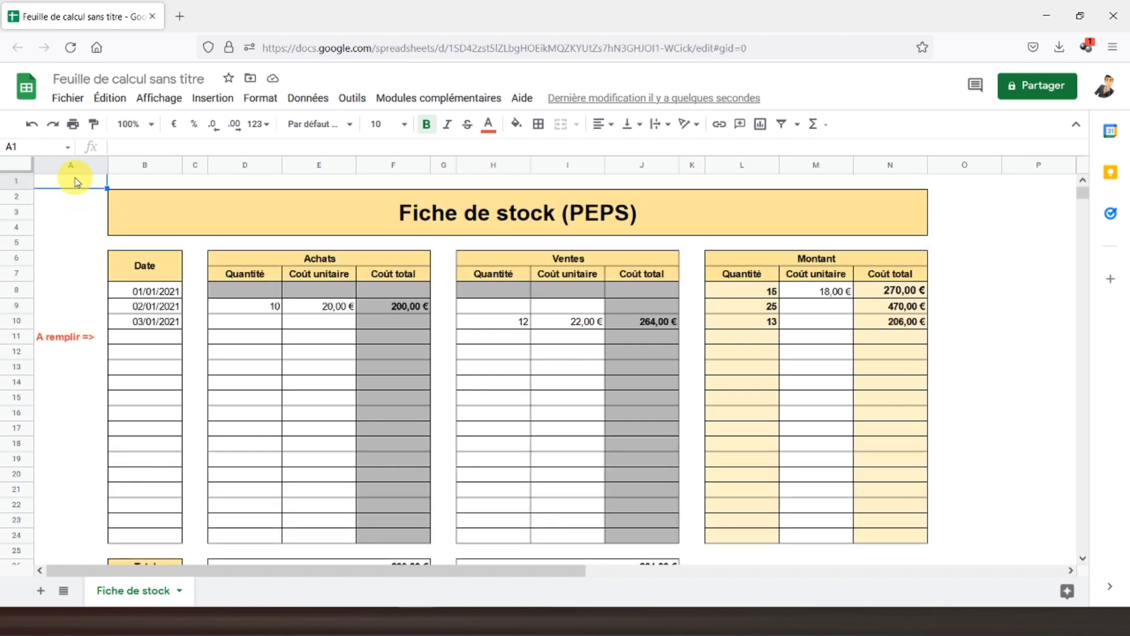